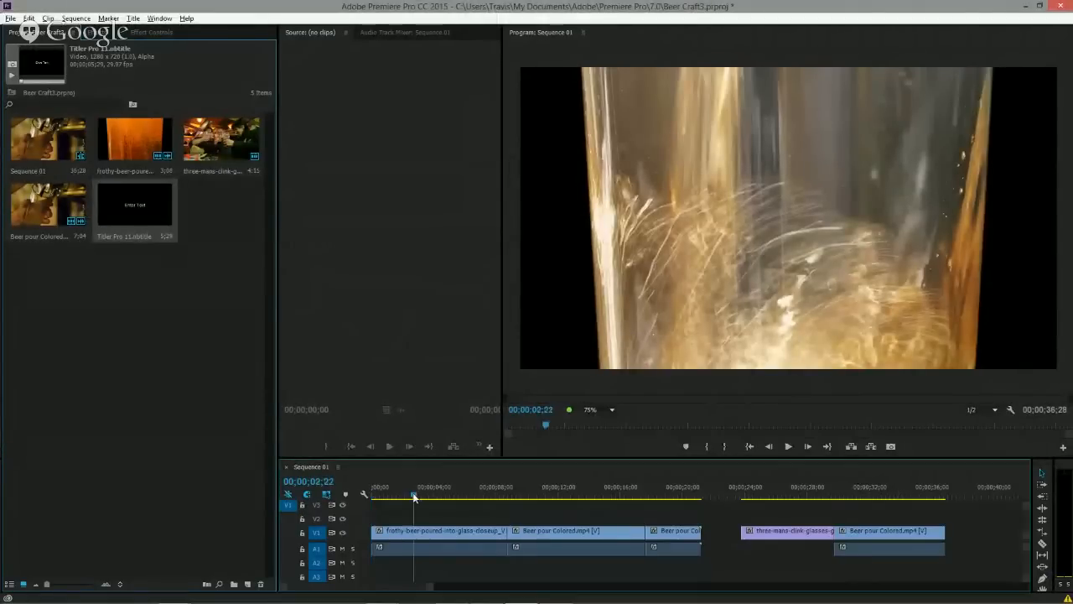
Place the Titler Pro title clip on track V2 above the first clip and open it for editing in Titler Pro.
{"action": "mouse_move", "coordinate": [414, 495]}
{"action": "left_mouse_down"}
{"action": "mouse_move", "coordinate": [454, 497]}
{"action": "mouse_move", "coordinate": [398, 497]}
{"action": "left_mouse_up"}
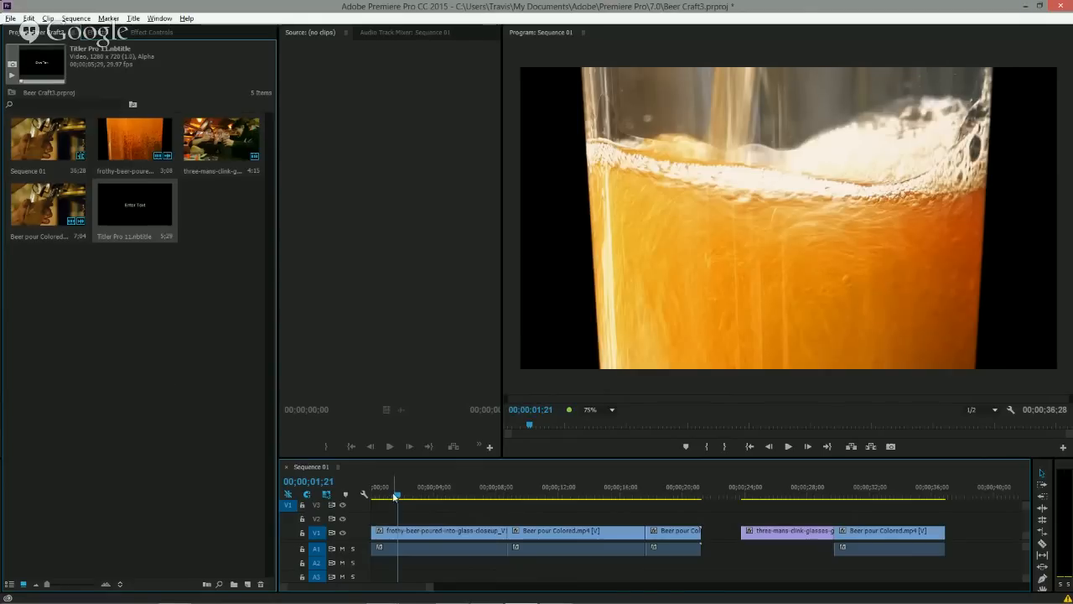
{"action": "mouse_move", "coordinate": [396, 495]}
{"action": "left_mouse_down"}
{"action": "mouse_move", "coordinate": [384, 497]}
{"action": "mouse_move", "coordinate": [426, 499]}
{"action": "mouse_move", "coordinate": [402, 499]}
{"action": "mouse_move", "coordinate": [411, 496]}
{"action": "left_mouse_up"}
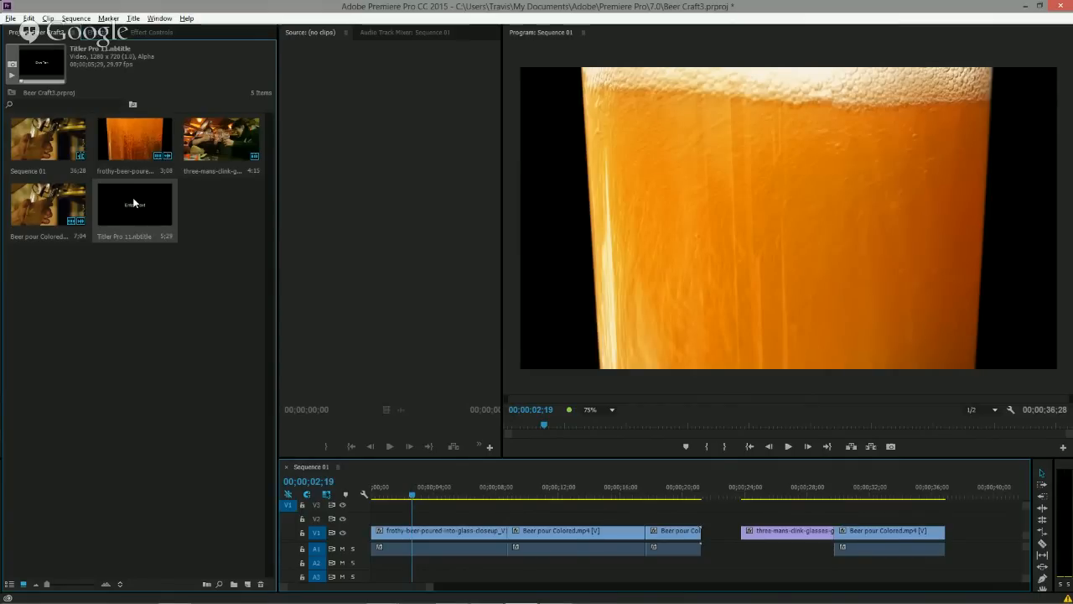
{"action": "left_click_drag", "start_coordinate": [134, 202], "coordinate": [474, 495]}
{"action": "left_click", "coordinate": [458, 493]}
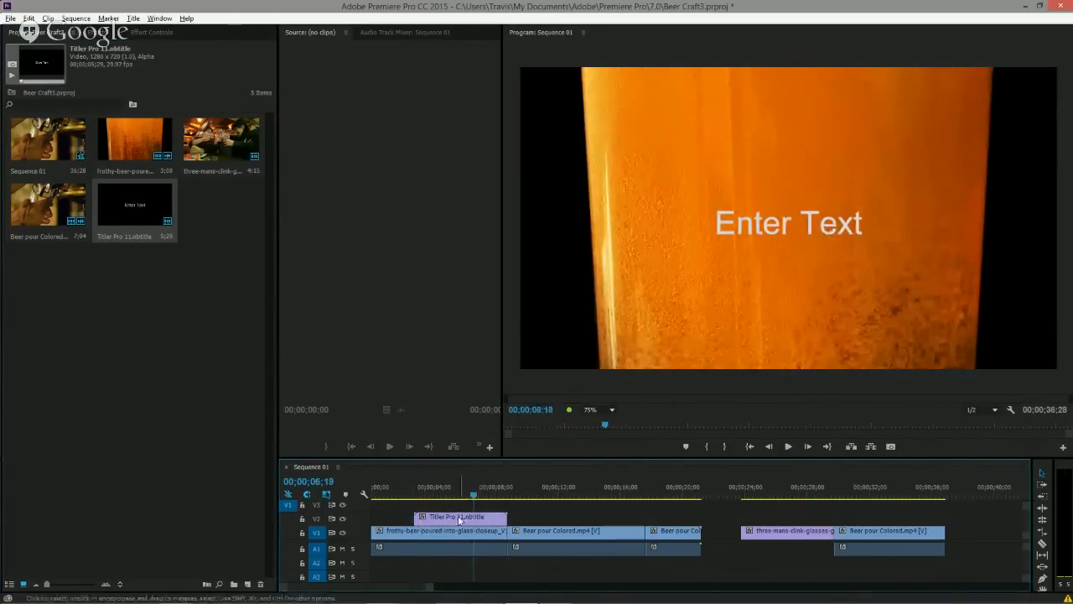
{"action": "double_click", "coordinate": [460, 518]}
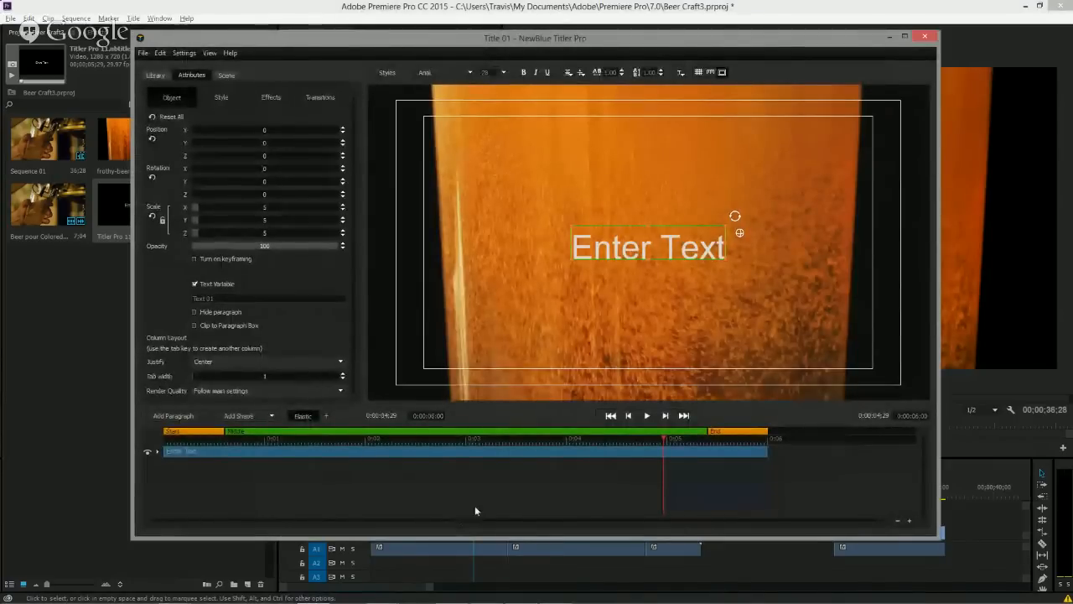
Replace the placeholder text with BEER on the first line and CRAFT on the second.
{"action": "left_click", "coordinate": [647, 250]}
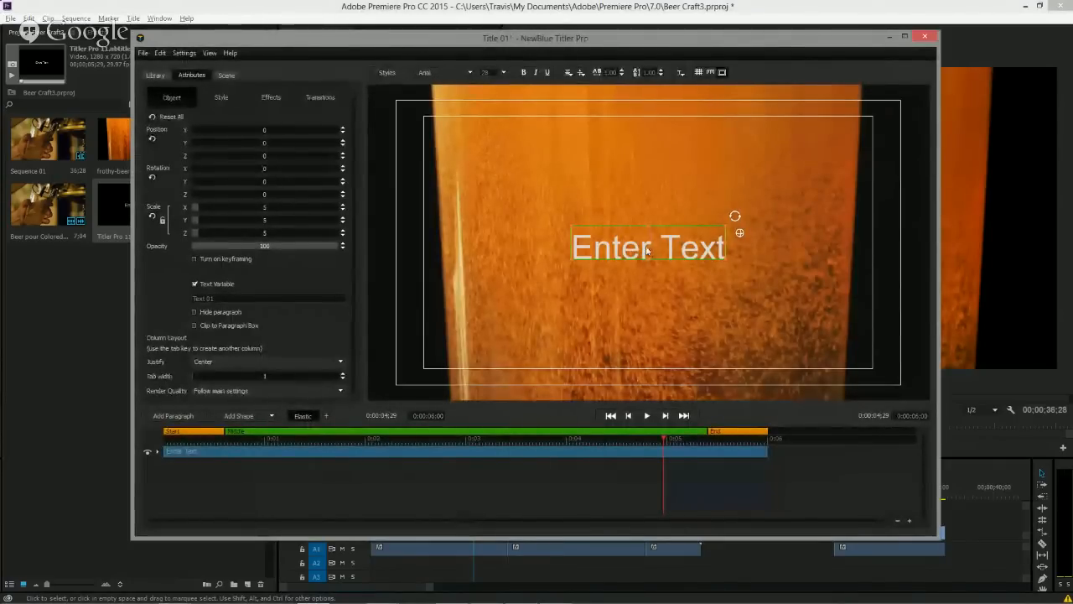
{"action": "double_click", "coordinate": [647, 250]}
{"action": "type", "text": "BEER"}
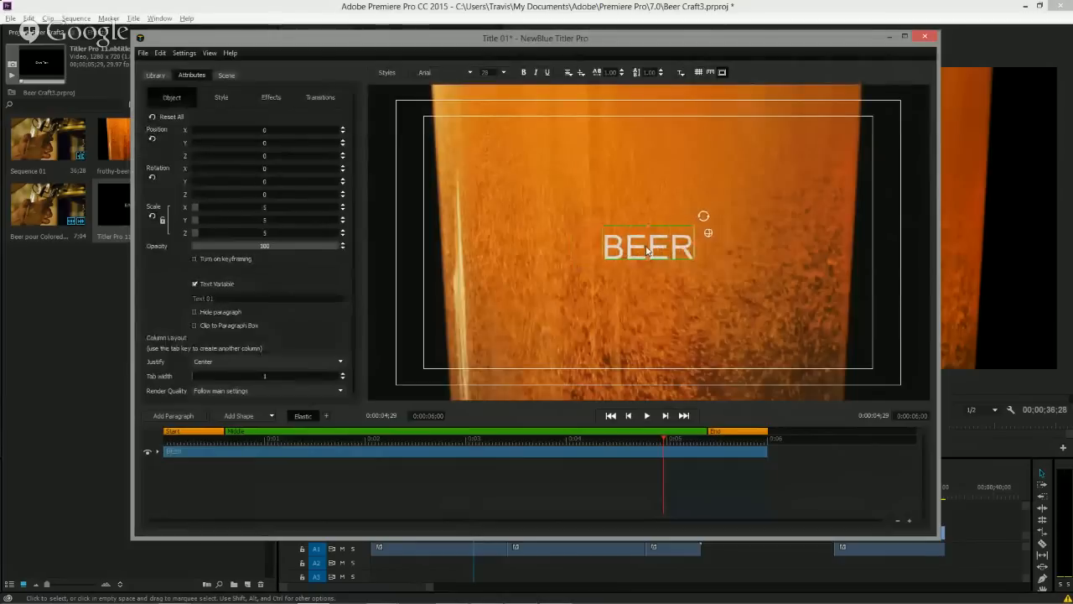
{"action": "key", "text": "Return"}
{"action": "type", "text": "CRAFT"}
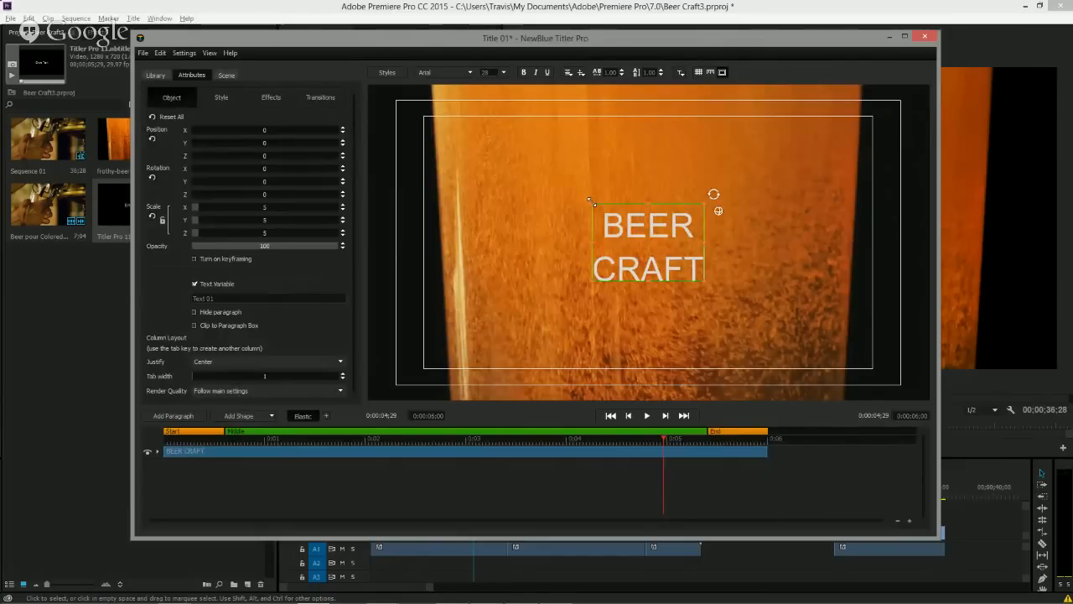
Set the font to Bernard MT Condensed and scale the text block up to 10.
{"action": "left_click", "coordinate": [470, 73]}
{"action": "key", "text": "Return"}
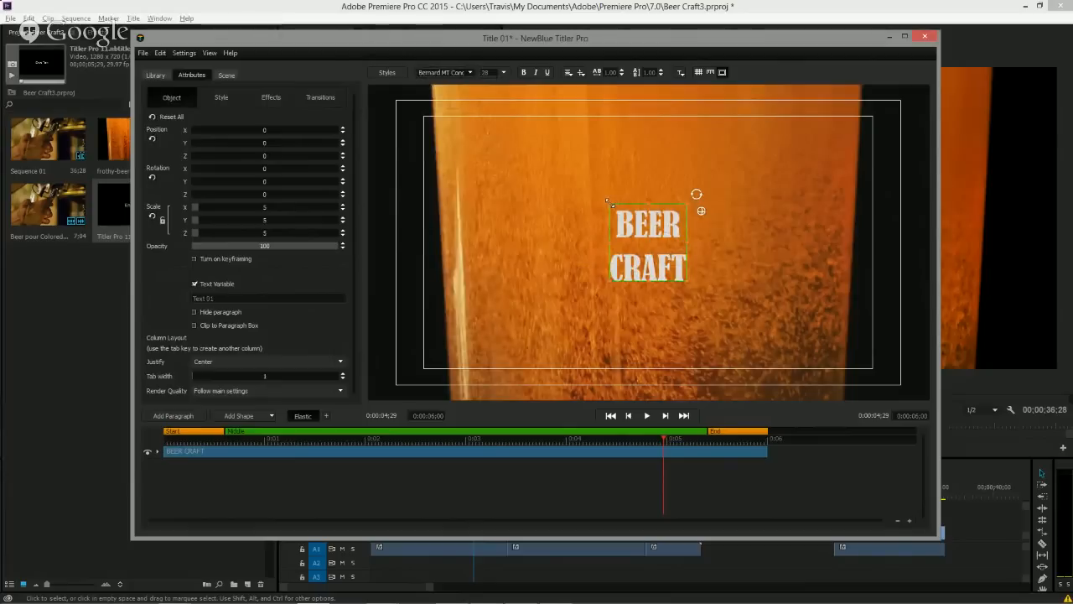
{"action": "left_click_drag", "start_coordinate": [614, 202], "coordinate": [565, 171]}
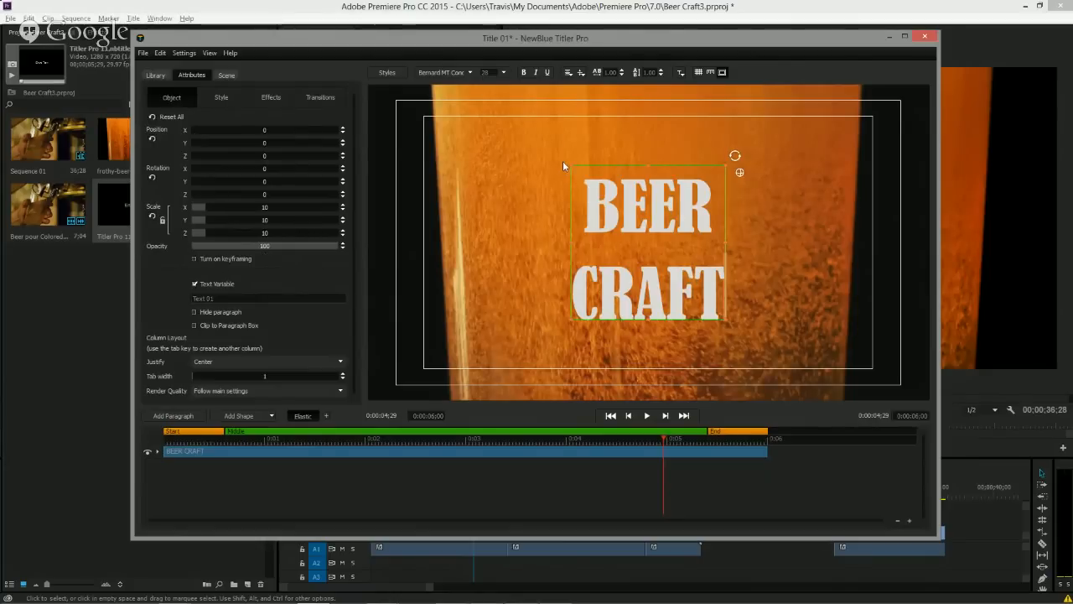
{"action": "mouse_move", "coordinate": [571, 165]}
{"action": "left_mouse_down"}
{"action": "mouse_move", "coordinate": [578, 179]}
{"action": "mouse_move", "coordinate": [564, 170]}
{"action": "left_mouse_up"}
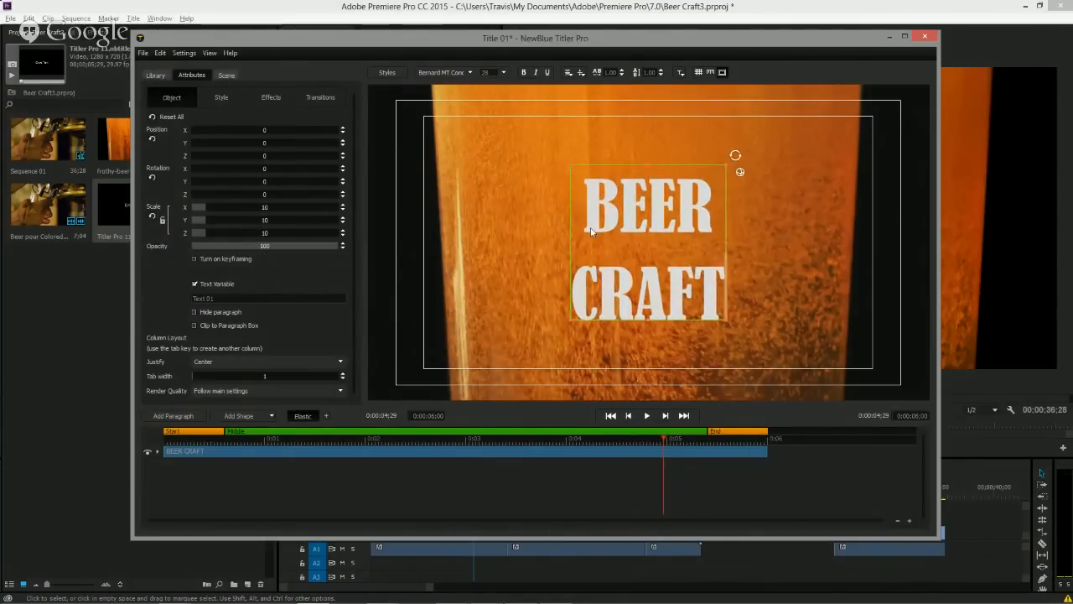
Reduce the line spacing of the title to 0.75.
{"action": "left_click", "coordinate": [660, 75]}
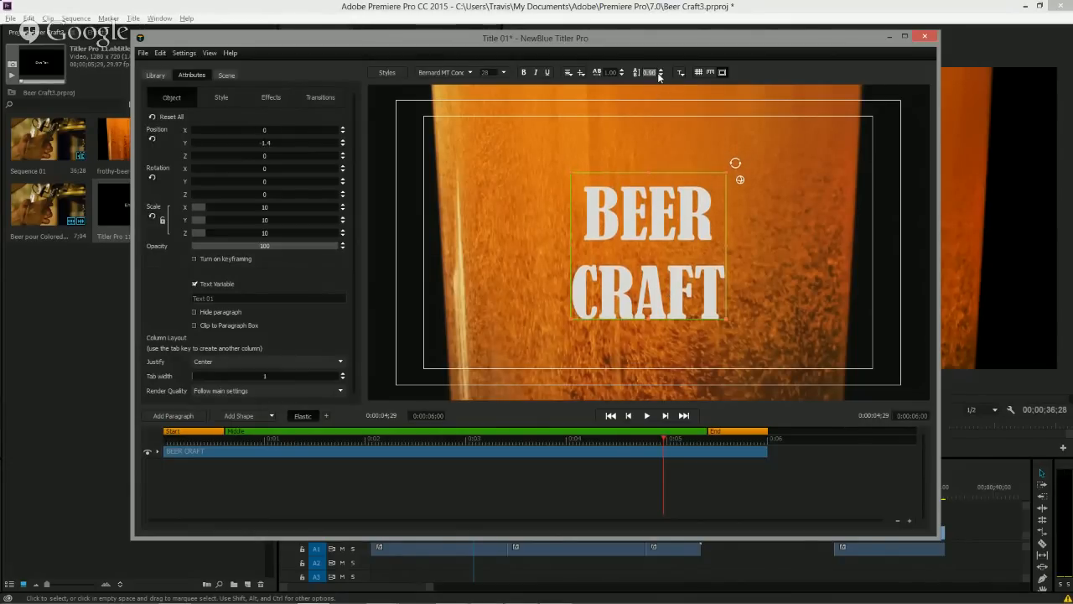
{"action": "left_click", "coordinate": [660, 76]}
{"action": "left_click", "coordinate": [660, 75]}
{"action": "left_click", "coordinate": [660, 70]}
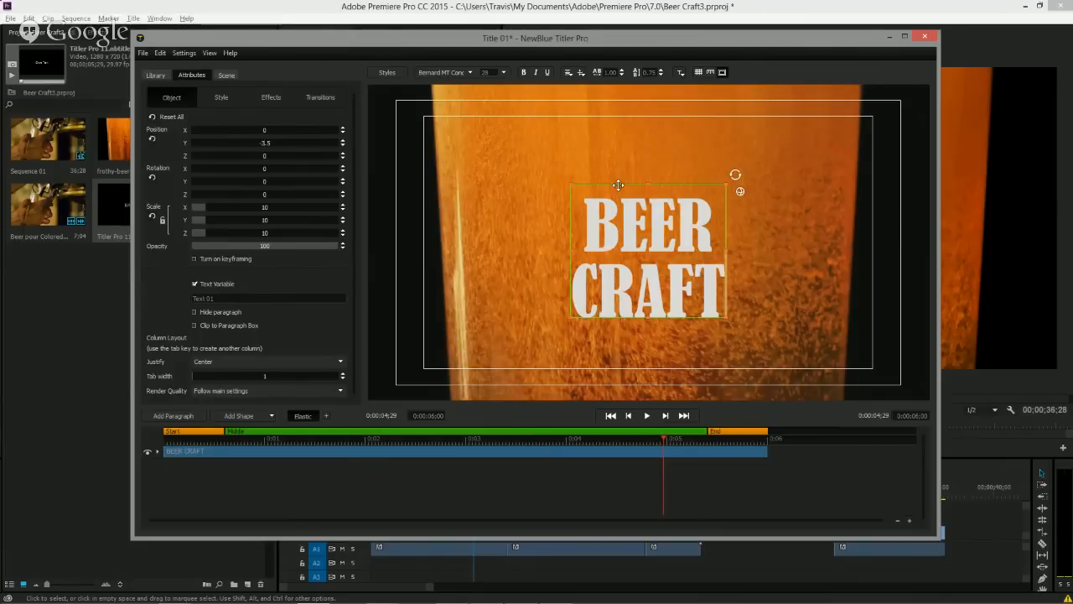
Reposition the text block slightly higher in the frame.
{"action": "mouse_move", "coordinate": [618, 184]}
{"action": "left_mouse_down"}
{"action": "mouse_move", "coordinate": [618, 160]}
{"action": "mouse_move", "coordinate": [629, 184]}
{"action": "mouse_move", "coordinate": [596, 178]}
{"action": "mouse_move", "coordinate": [629, 171]}
{"action": "mouse_move", "coordinate": [611, 166]}
{"action": "left_mouse_up"}
{"action": "key", "text": "ctrl+z"}
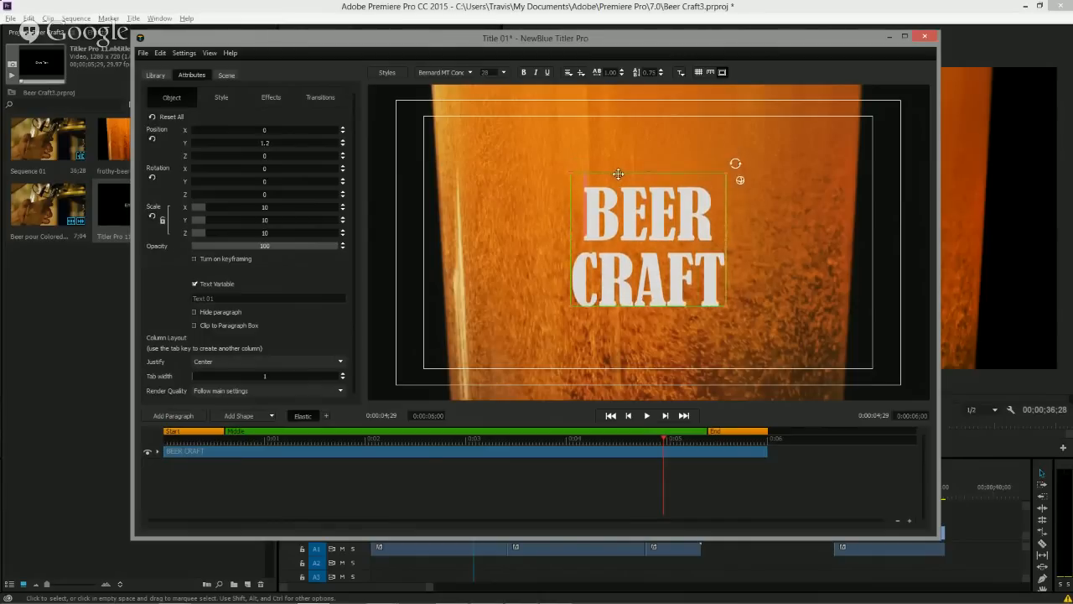
{"action": "left_click_drag", "start_coordinate": [577, 174], "coordinate": [585, 171]}
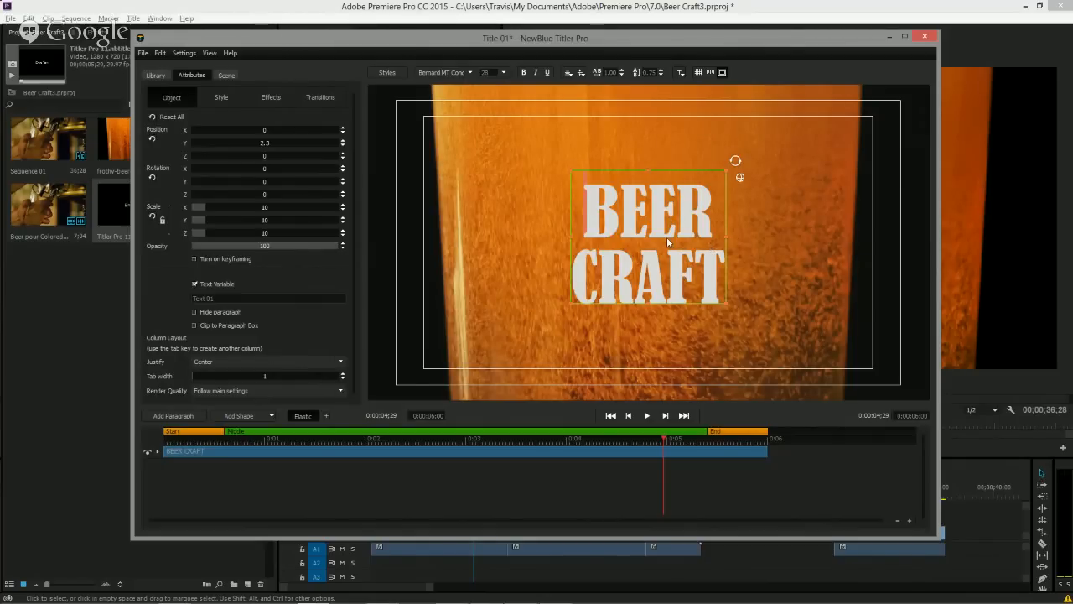
Add a Shadow layer to the text's style settings.
{"action": "left_click", "coordinate": [221, 99]}
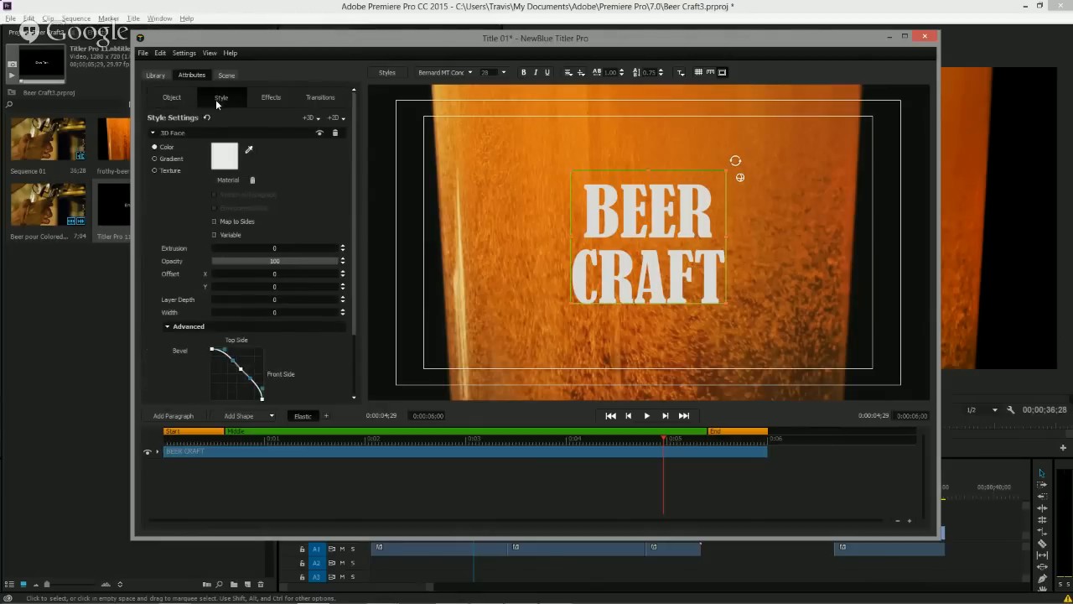
{"action": "left_click", "coordinate": [153, 134]}
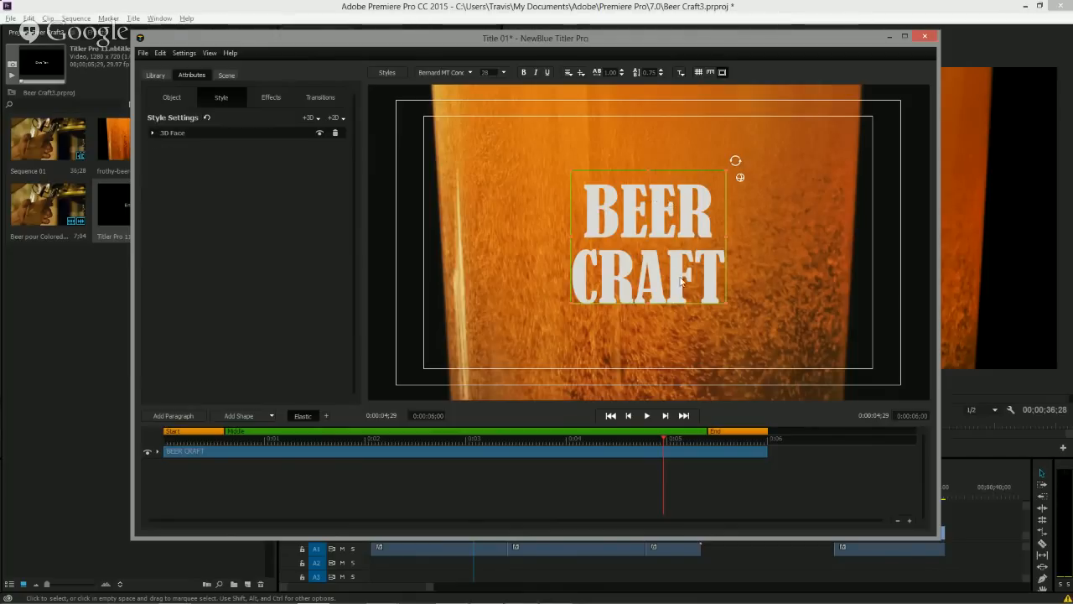
{"action": "left_click", "coordinate": [152, 134]}
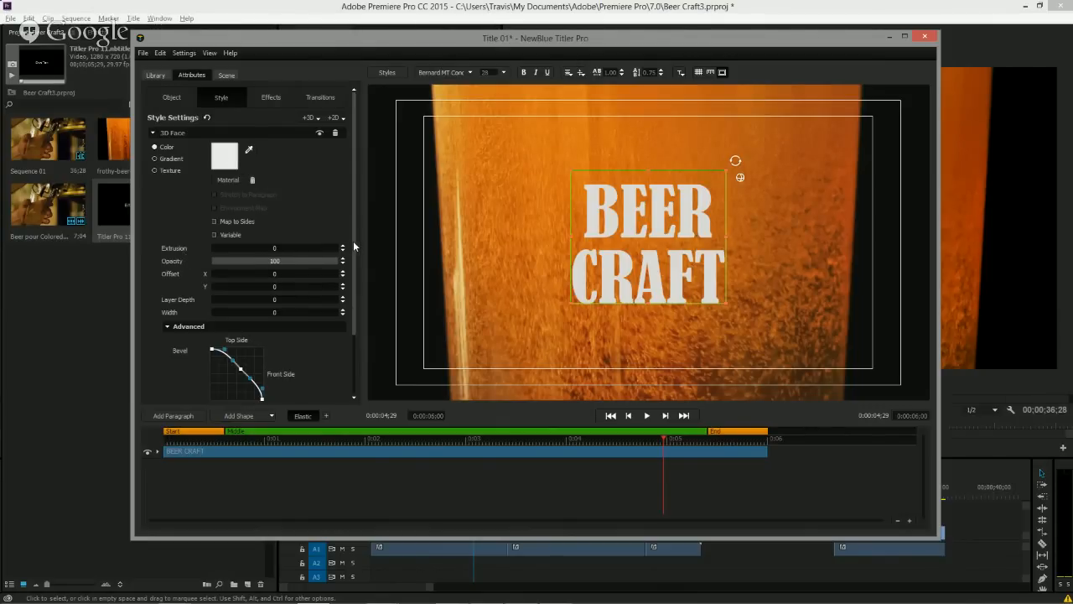
{"action": "scroll", "coordinate": [348, 239], "scroll_direction": "down", "scroll_amount": 3}
{"action": "scroll", "coordinate": [342, 223], "scroll_direction": "up", "scroll_amount": 3}
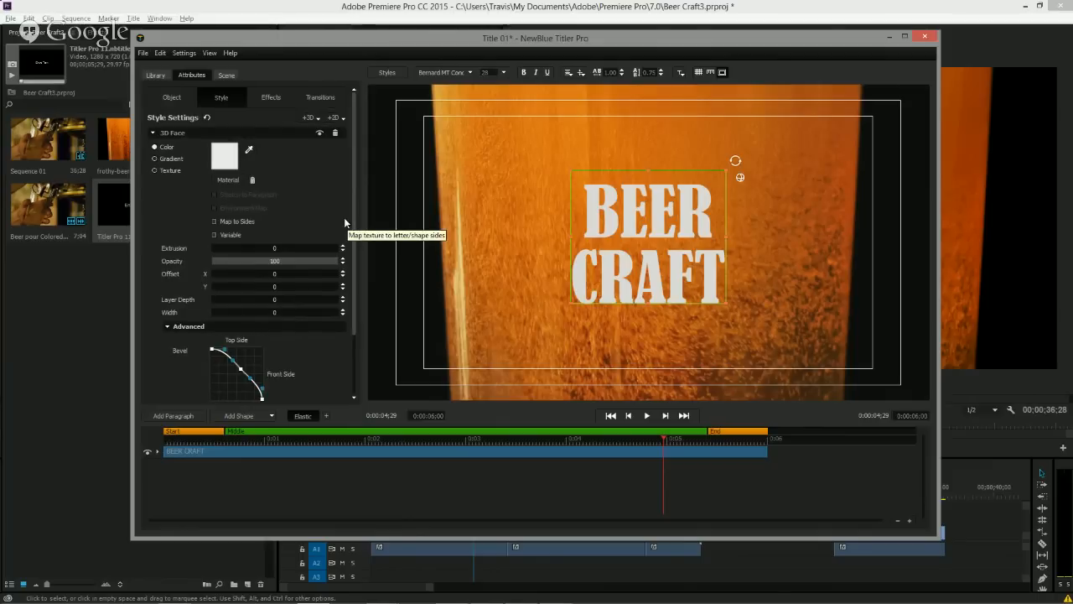
{"action": "left_click", "coordinate": [153, 134]}
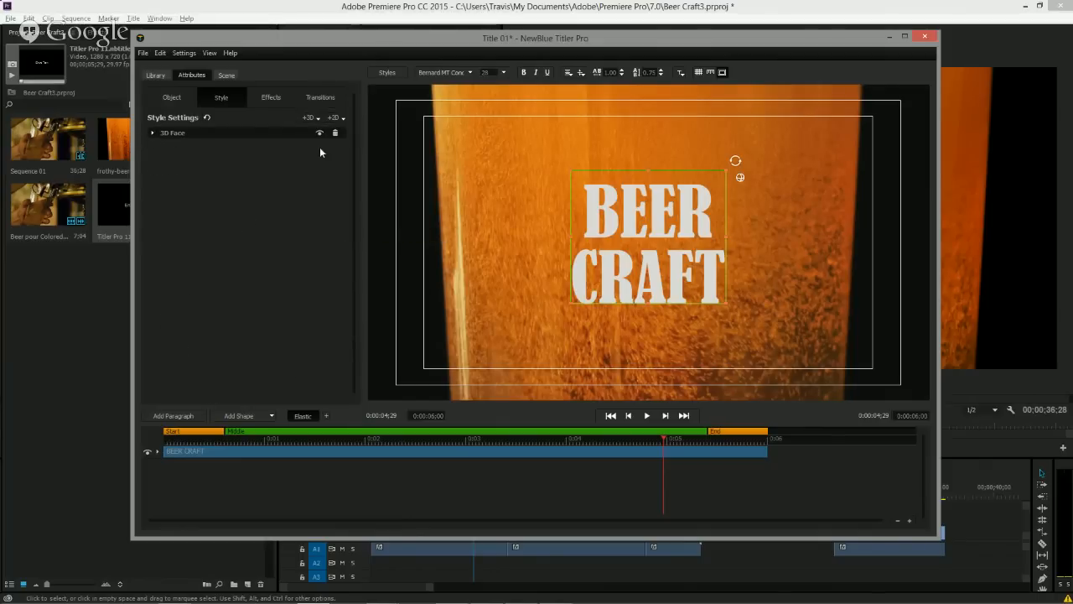
{"action": "left_click", "coordinate": [336, 118]}
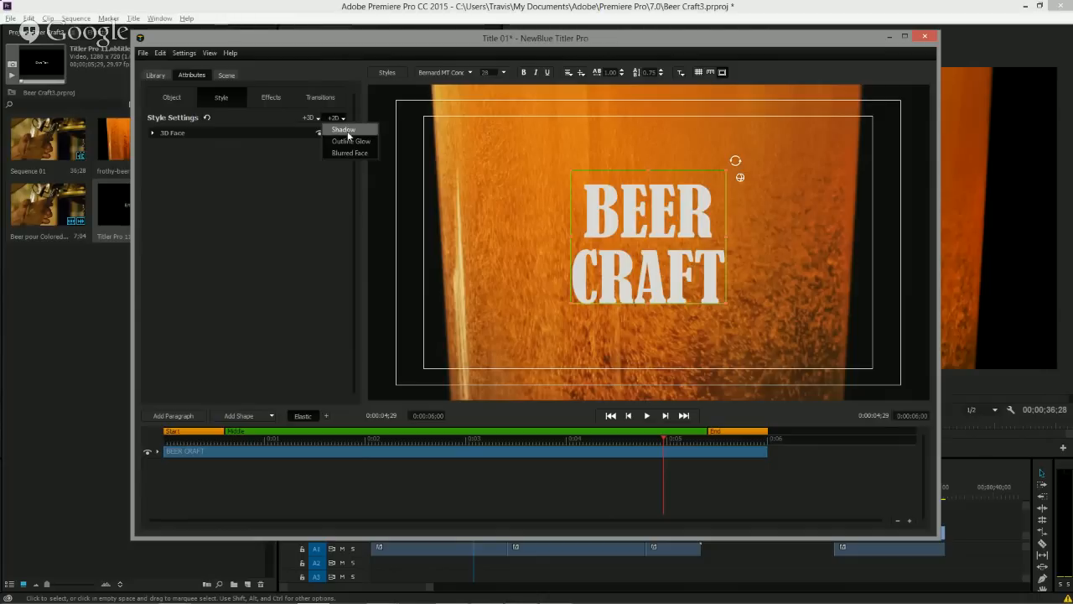
{"action": "left_click", "coordinate": [343, 130]}
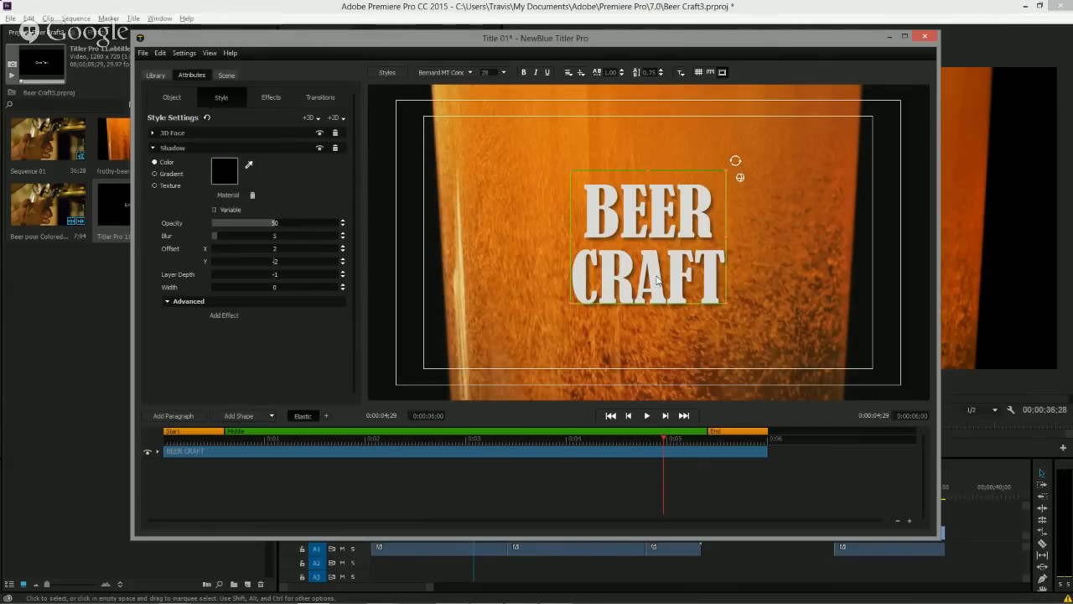
Apply the Default preset of the Sapphire Distort S_WarpPuddle effect to the text.
{"action": "left_click", "coordinate": [158, 77]}
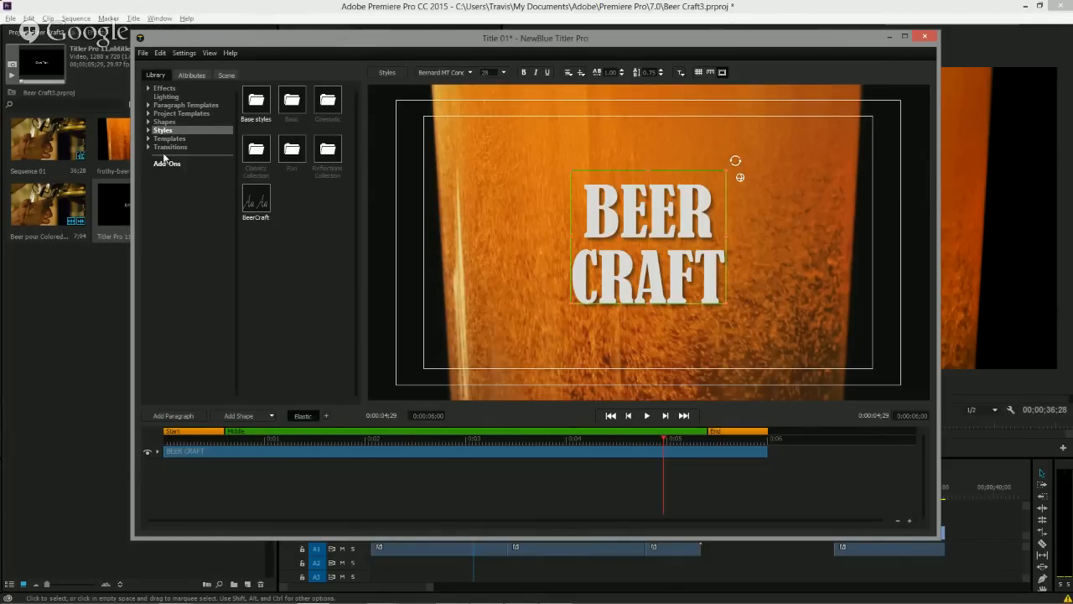
{"action": "left_click", "coordinate": [149, 88]}
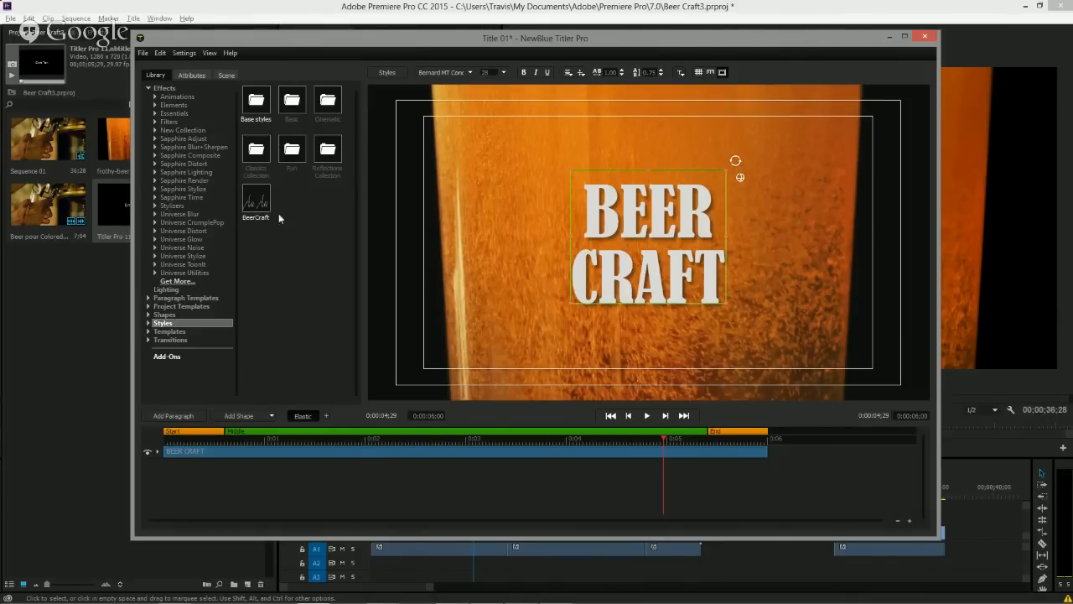
{"action": "left_click", "coordinate": [154, 164]}
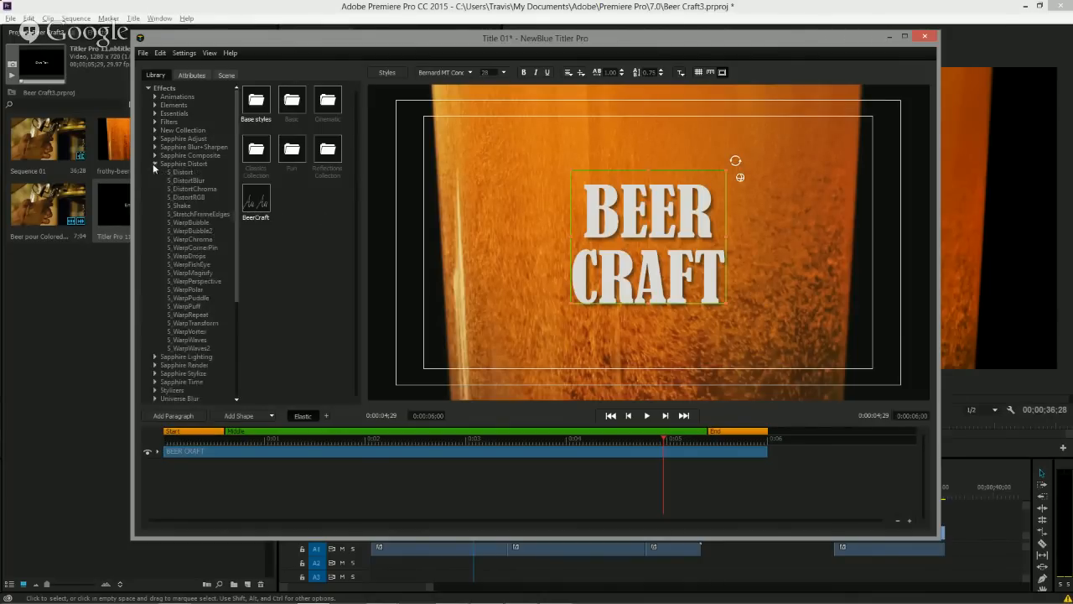
{"action": "left_click", "coordinate": [193, 296]}
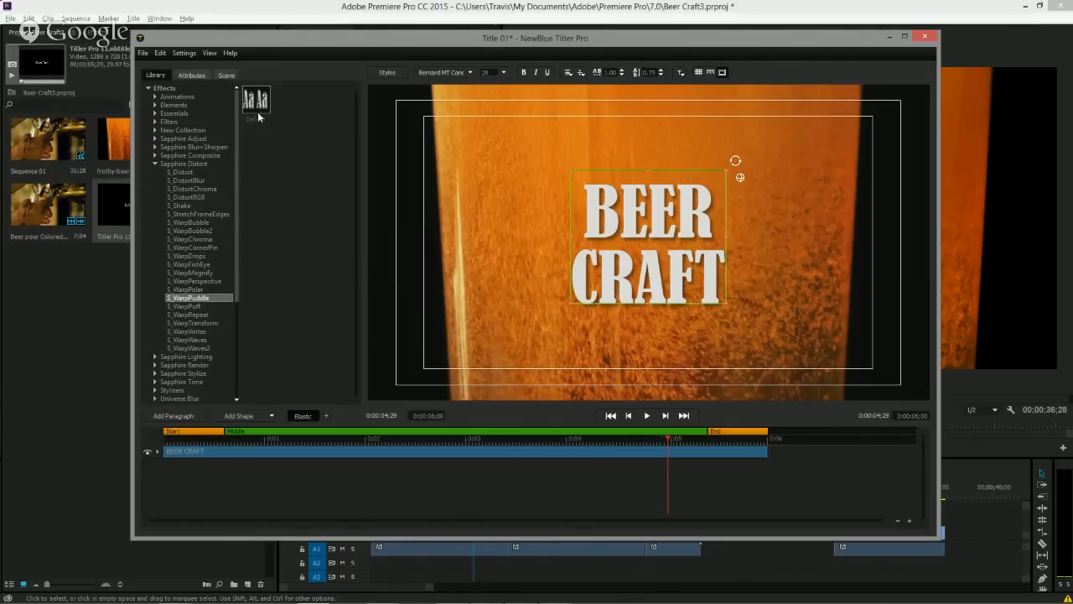
{"action": "mouse_move", "coordinate": [257, 105]}
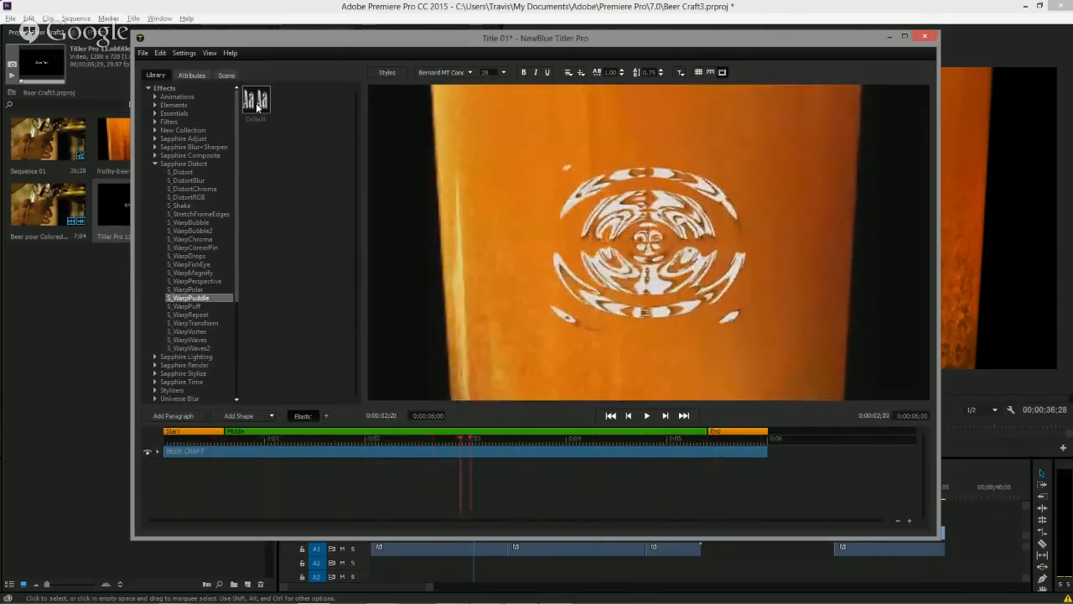
{"action": "left_click_drag", "start_coordinate": [257, 107], "coordinate": [587, 265]}
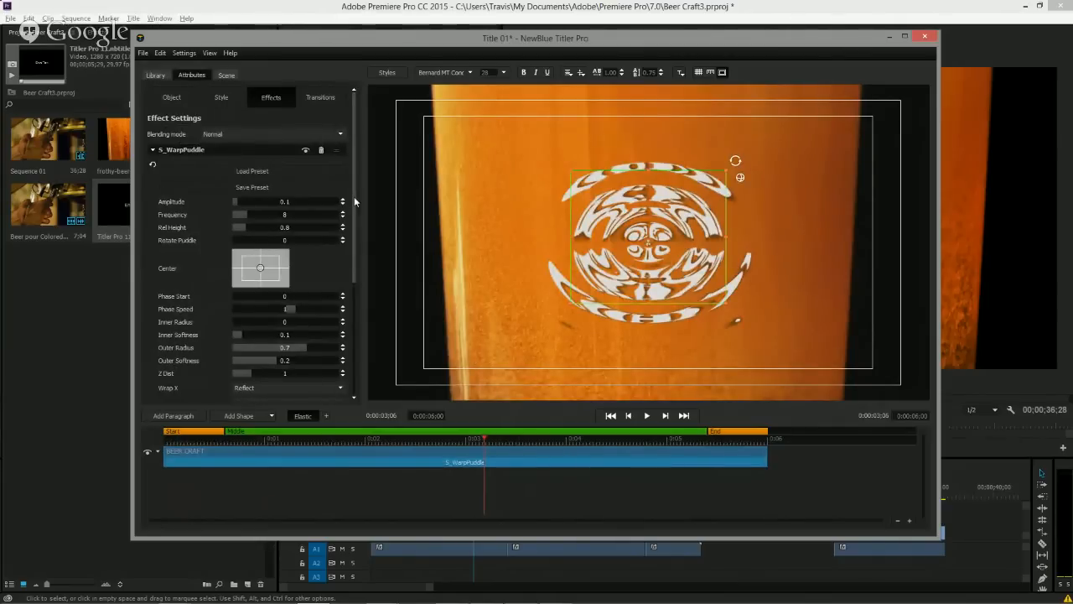
Turn on keyframing for S_WarpPuddle and add a keyframe at 1 second with Amplitude set to 0.
{"action": "left_click_drag", "start_coordinate": [353, 201], "coordinate": [262, 443]}
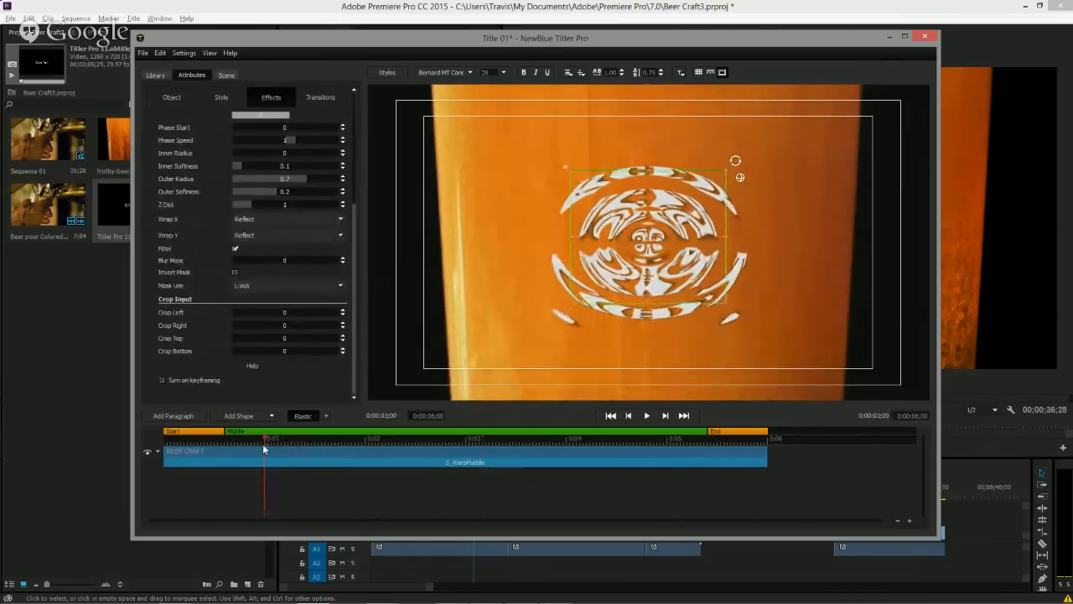
{"action": "left_click", "coordinate": [174, 383]}
{"action": "scroll", "coordinate": [298, 373], "scroll_direction": "down", "scroll_amount": 1}
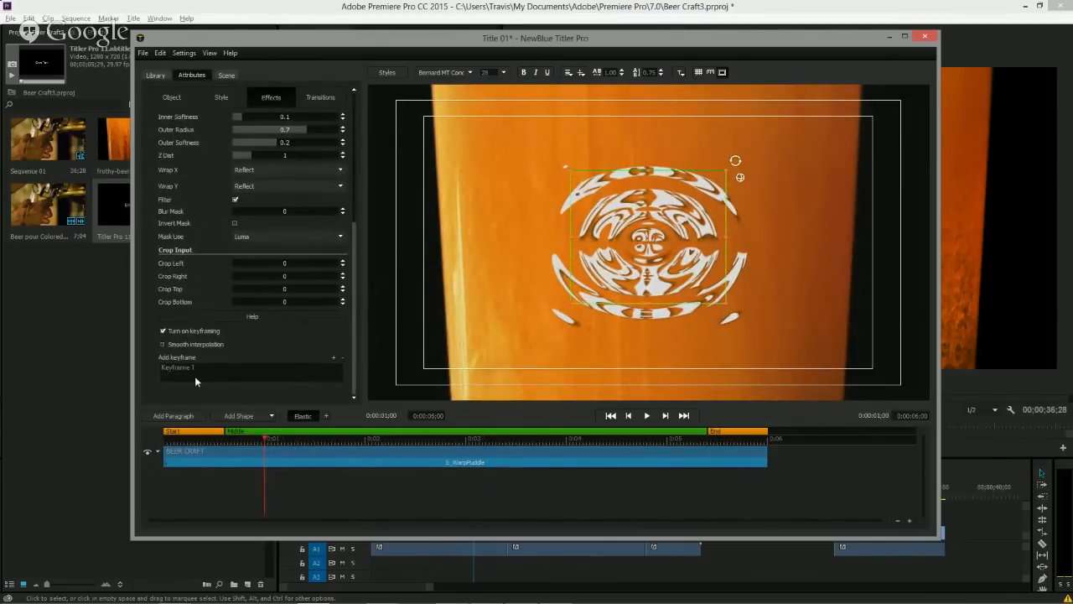
{"action": "left_click", "coordinate": [333, 358]}
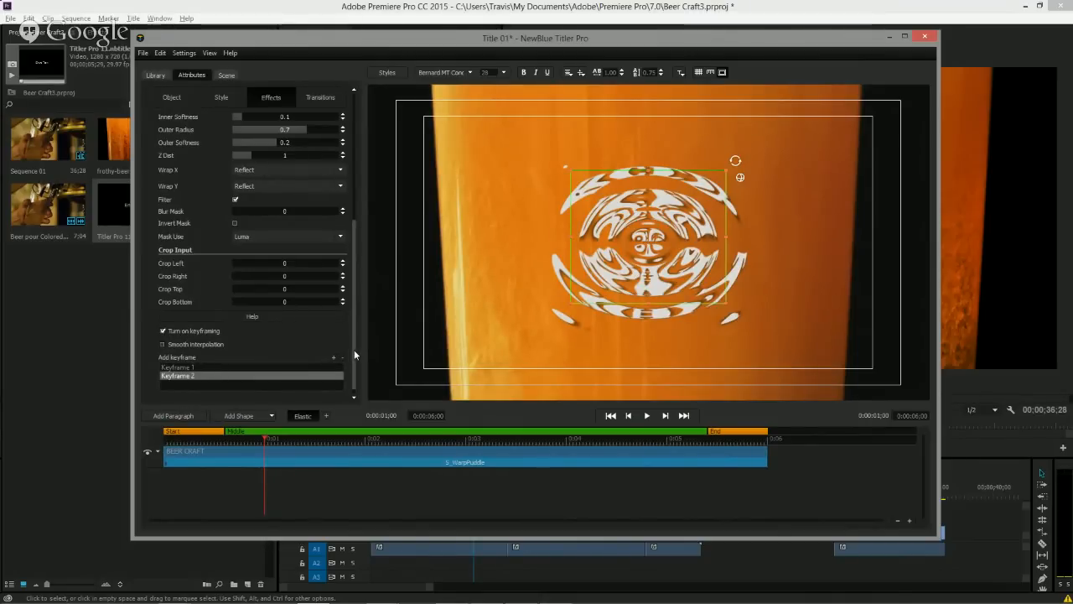
{"action": "left_click_drag", "start_coordinate": [353, 356], "coordinate": [360, 216]}
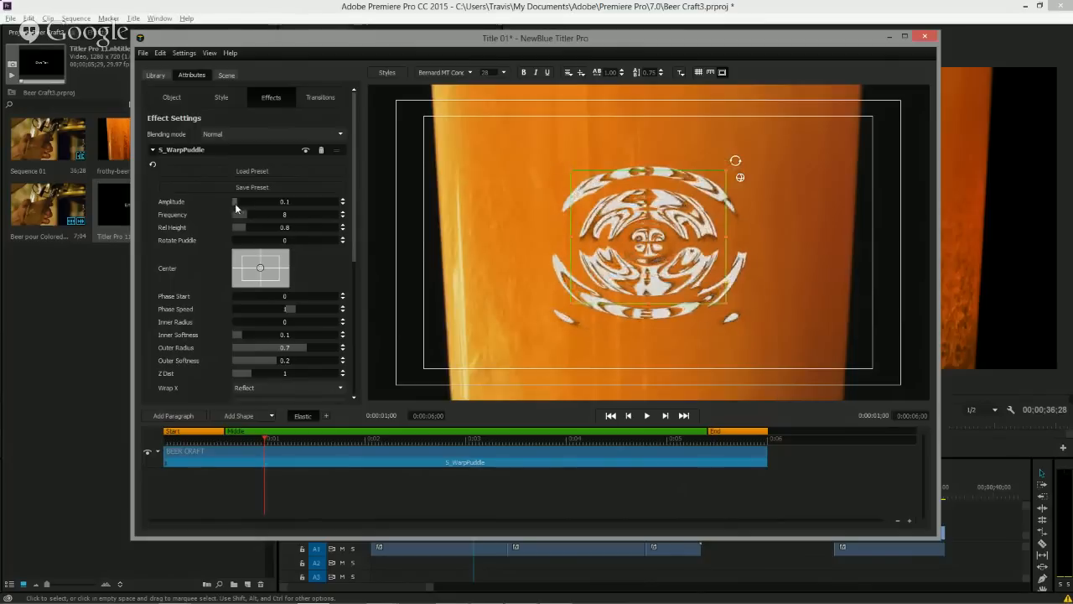
{"action": "left_click_drag", "start_coordinate": [234, 203], "coordinate": [226, 204]}
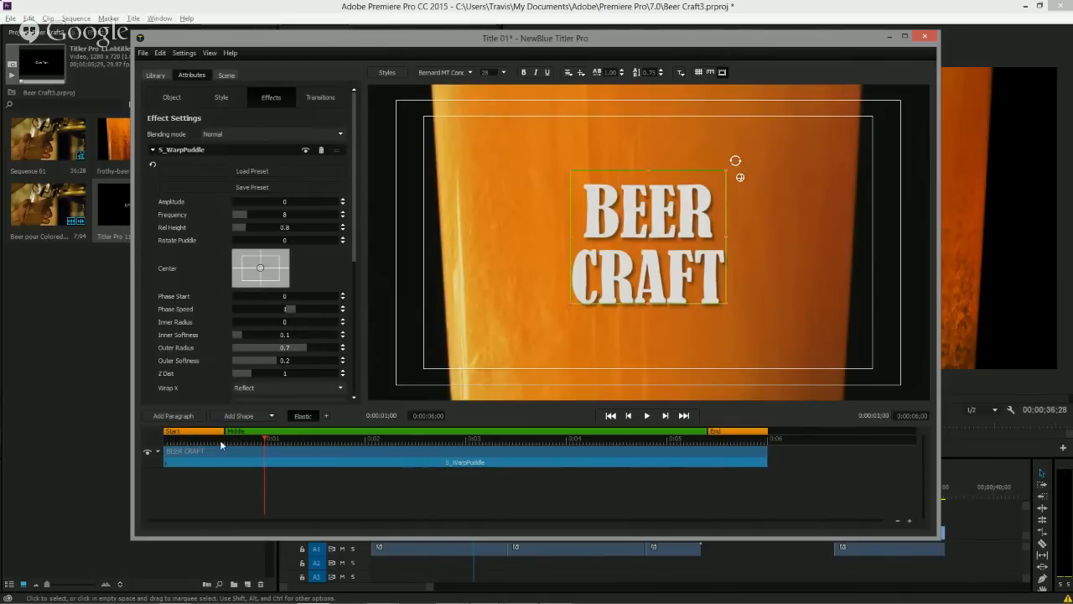
Play the title from its start to preview the warp animation.
{"action": "left_click_drag", "start_coordinate": [239, 445], "coordinate": [161, 436]}
{"action": "key", "text": "space"}
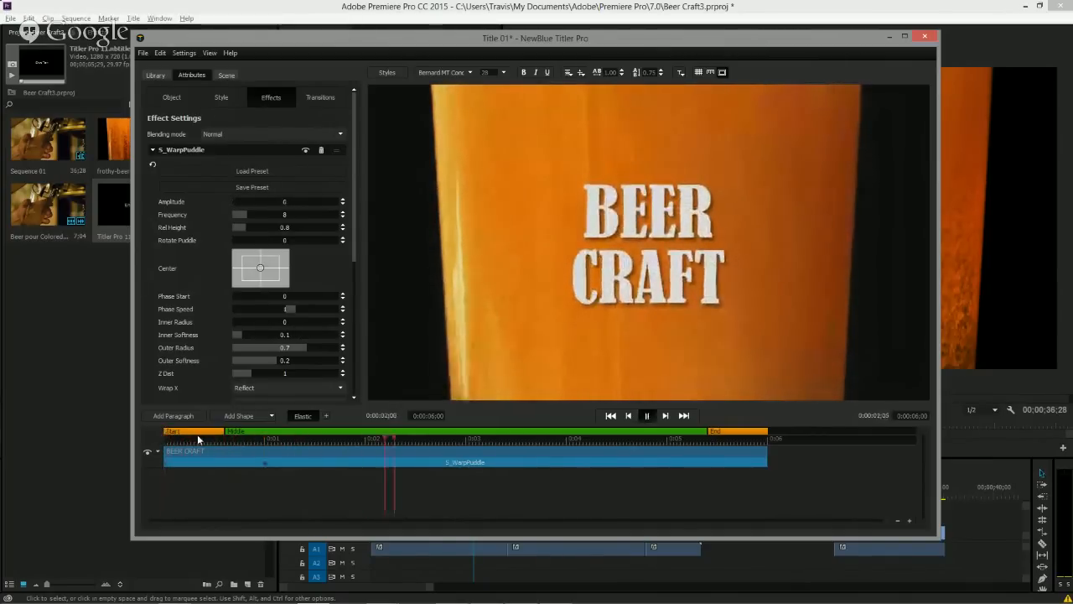
{"action": "left_click", "coordinate": [263, 463]}
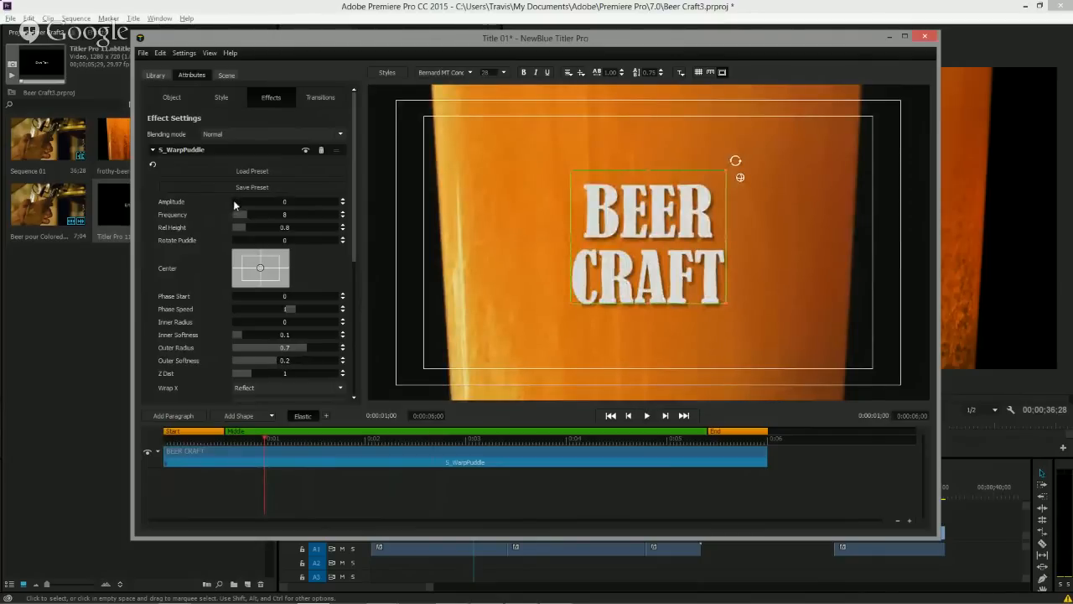
{"action": "left_click_drag", "start_coordinate": [265, 440], "coordinate": [218, 439]}
{"action": "key", "text": "space"}
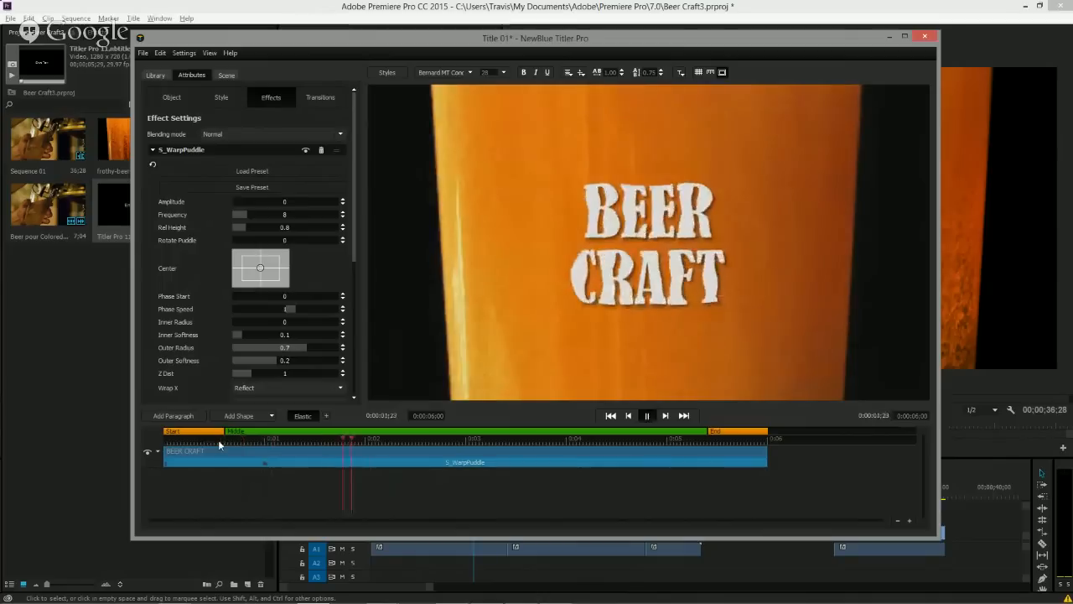
Apply the Drop preset of the Fly Past animation transition to the BEER CRAFT text and play it back.
{"action": "key", "text": "space"}
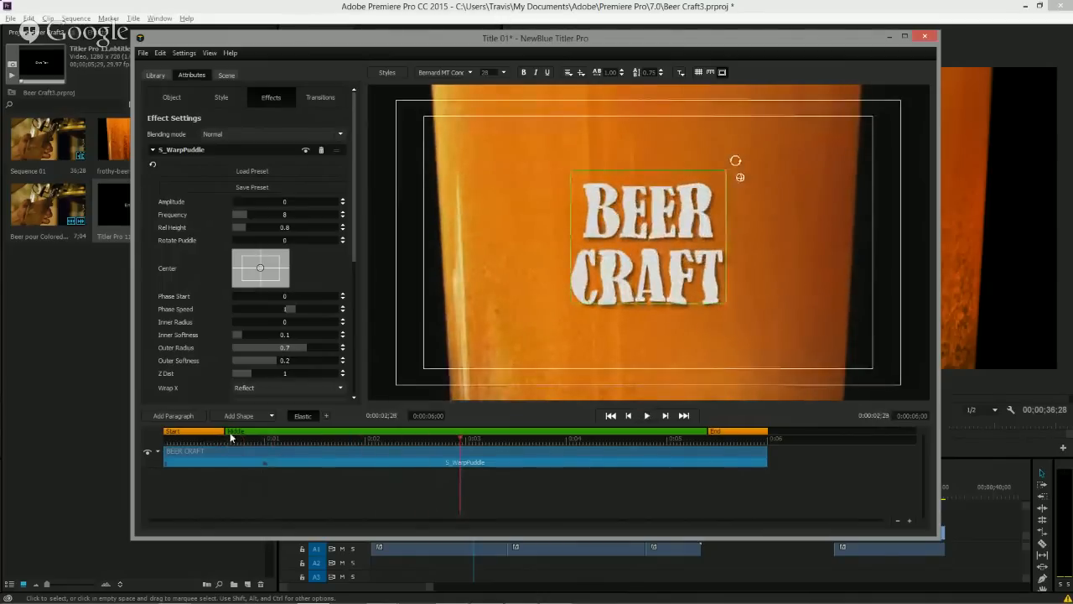
{"action": "left_click", "coordinate": [169, 443]}
{"action": "left_click_drag", "start_coordinate": [169, 446], "coordinate": [322, 463]}
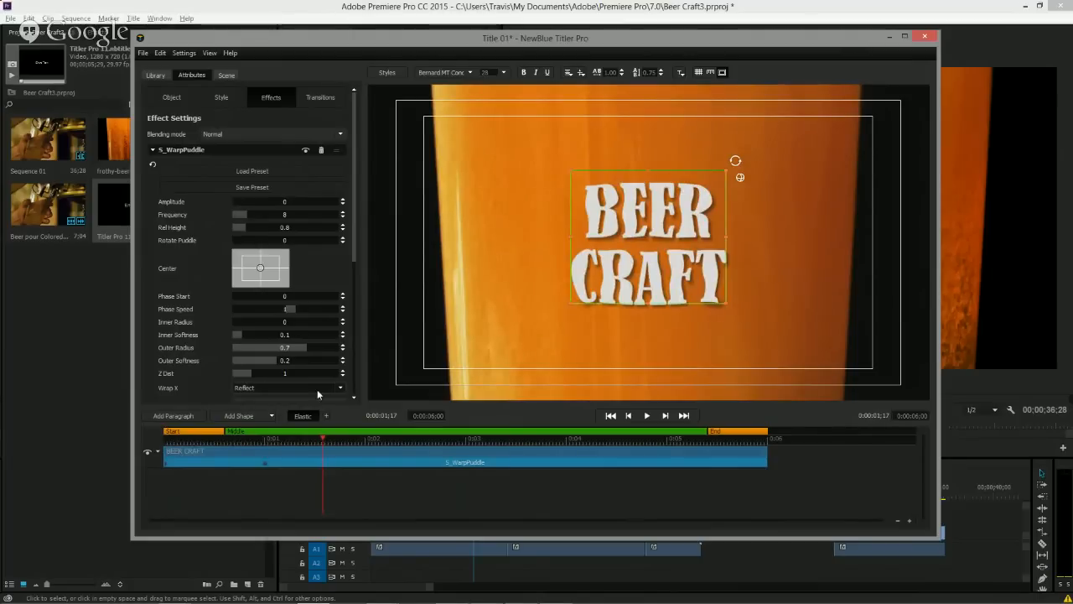
{"action": "left_click", "coordinate": [155, 76]}
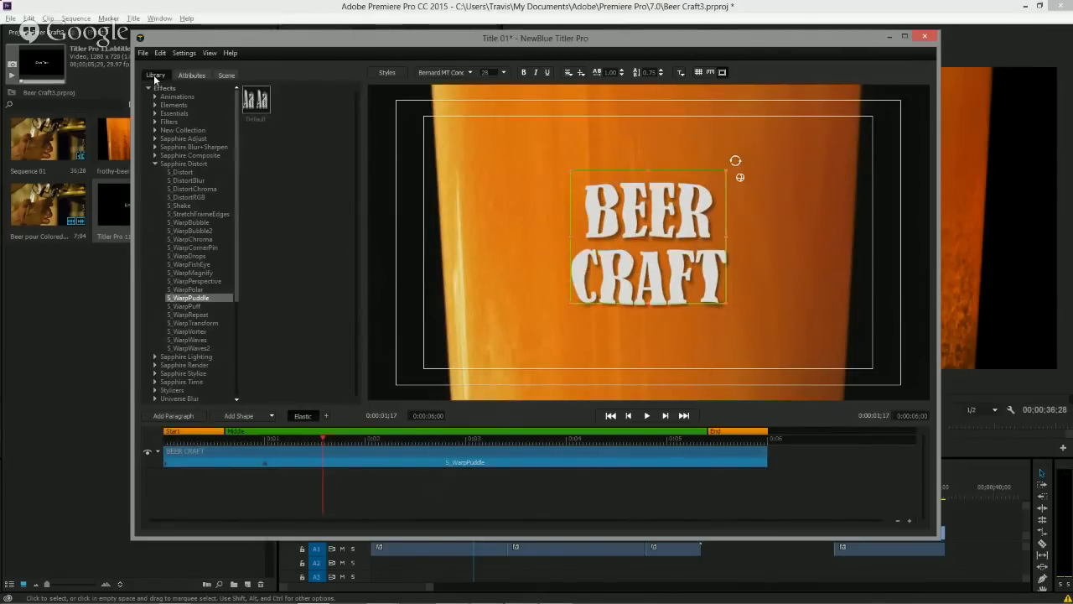
{"action": "left_click", "coordinate": [147, 89]}
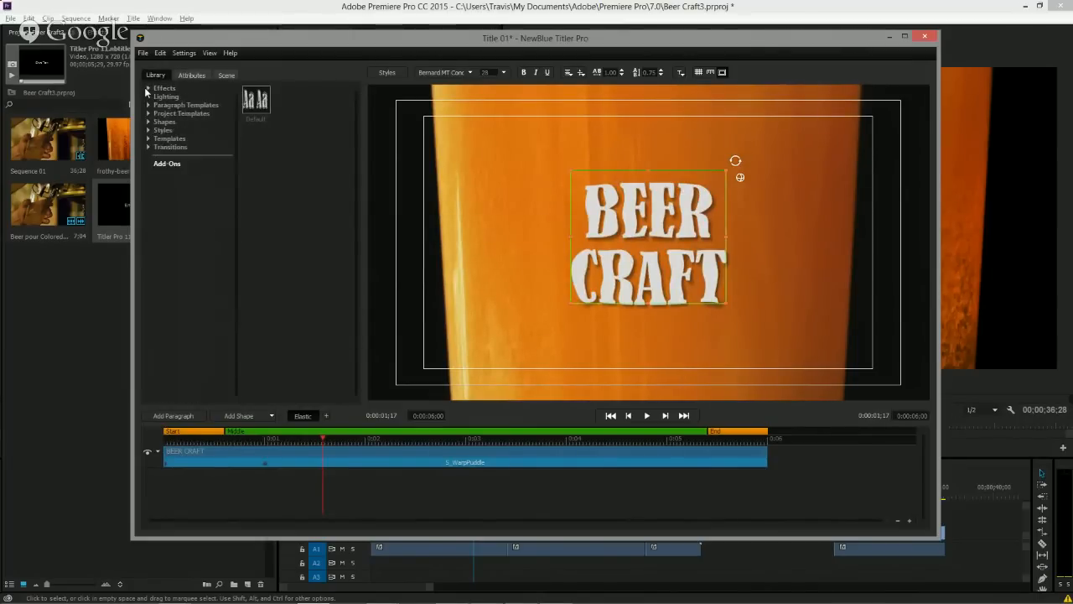
{"action": "left_click", "coordinate": [147, 147]}
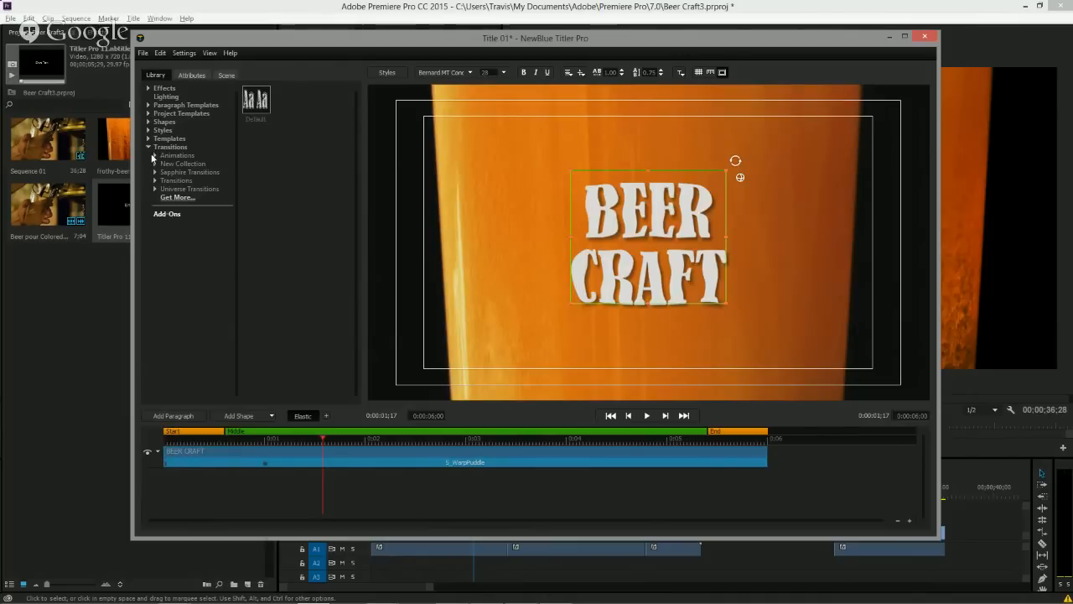
{"action": "left_click", "coordinate": [154, 156]}
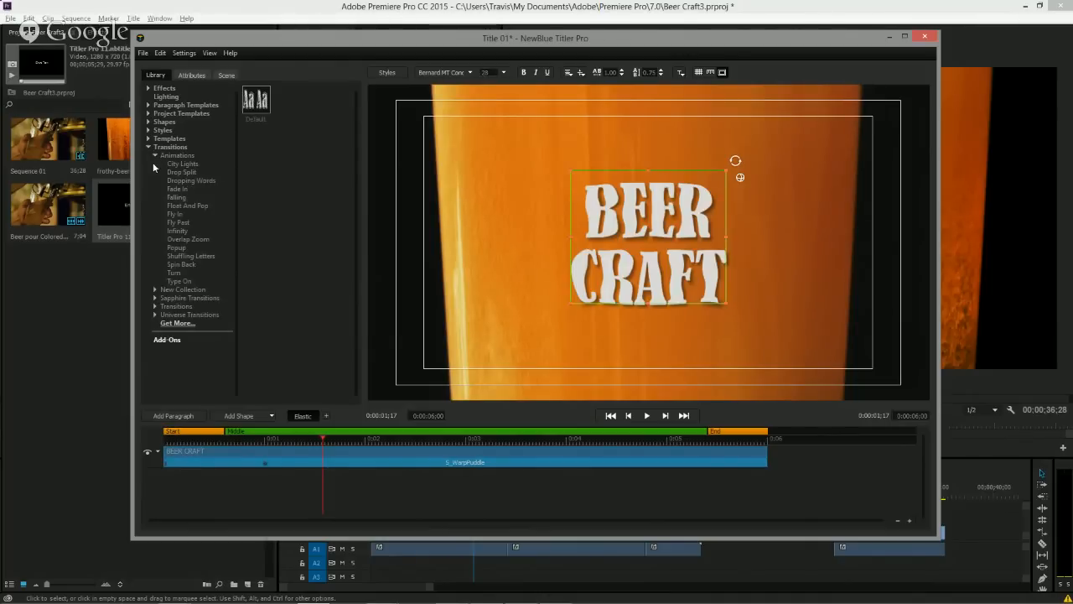
{"action": "left_click", "coordinate": [181, 223]}
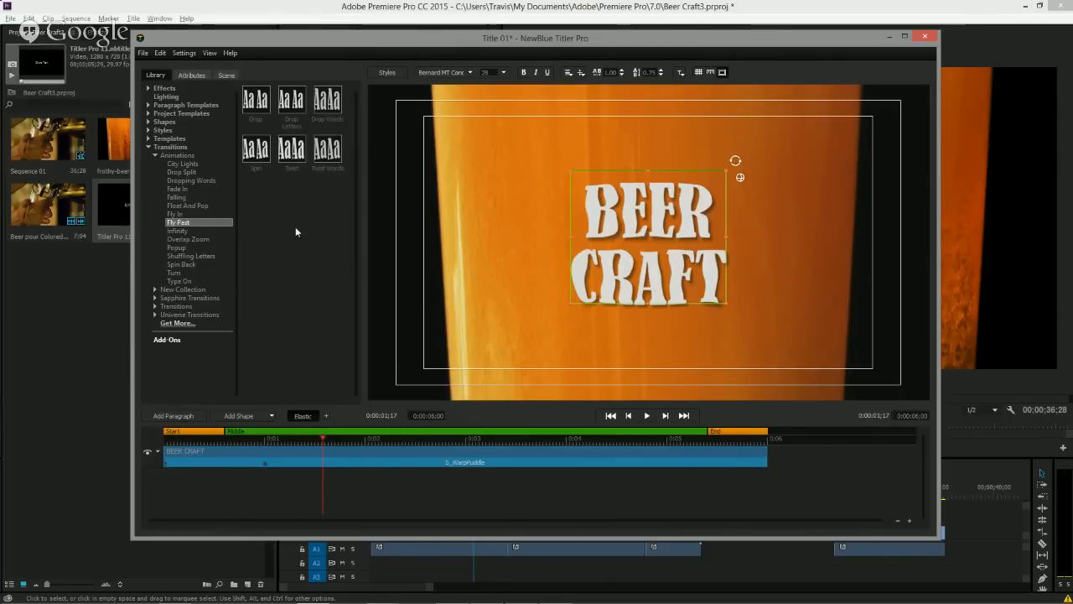
{"action": "mouse_move", "coordinate": [257, 109]}
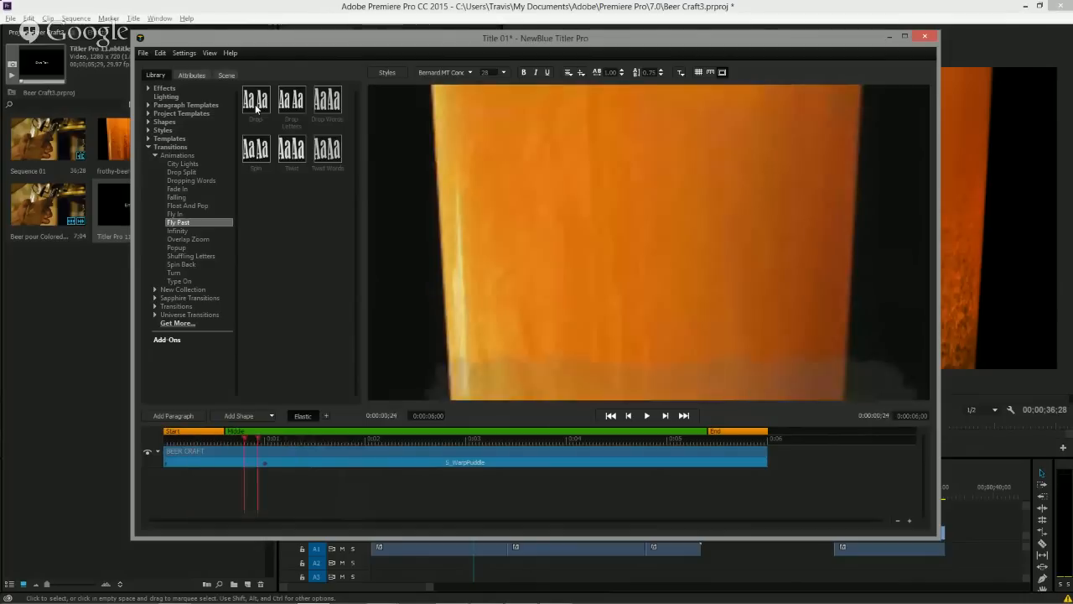
{"action": "mouse_move", "coordinate": [261, 149]}
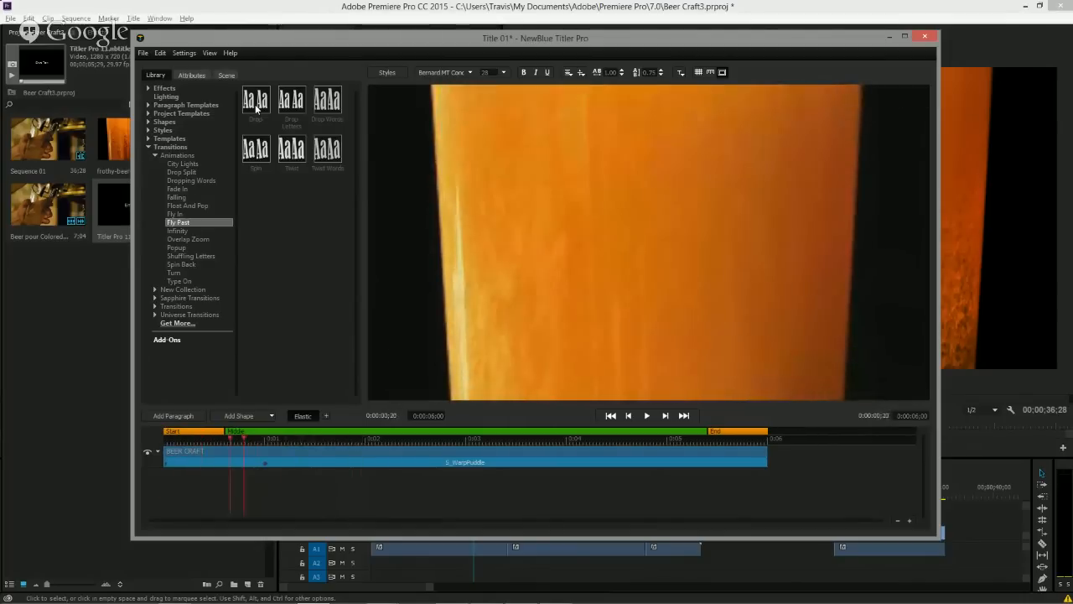
{"action": "left_click_drag", "start_coordinate": [260, 149], "coordinate": [196, 437]}
{"action": "key", "text": "space"}
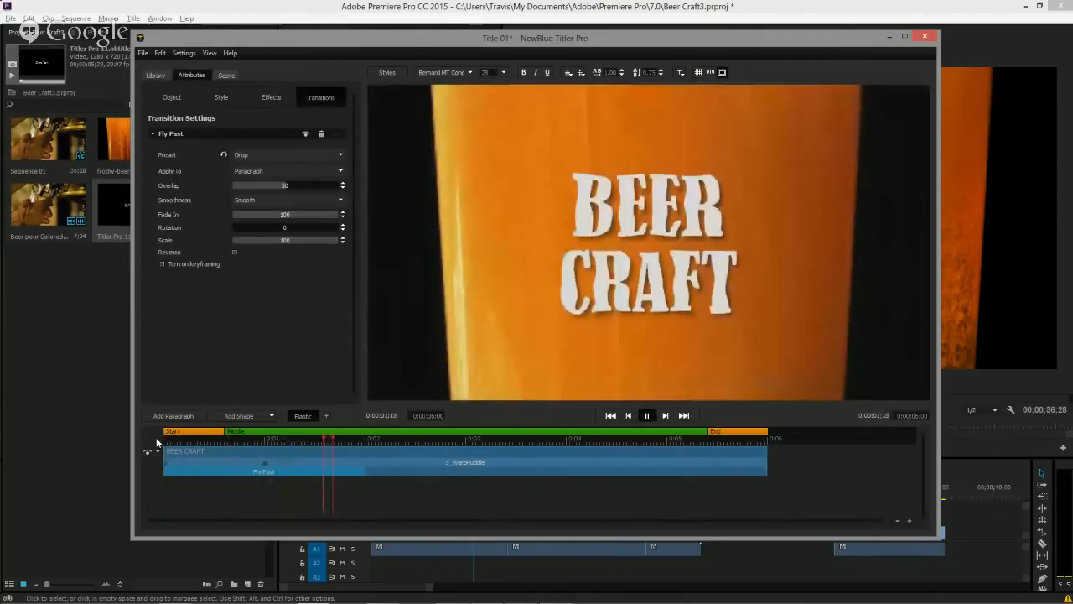
{"action": "key", "text": "space"}
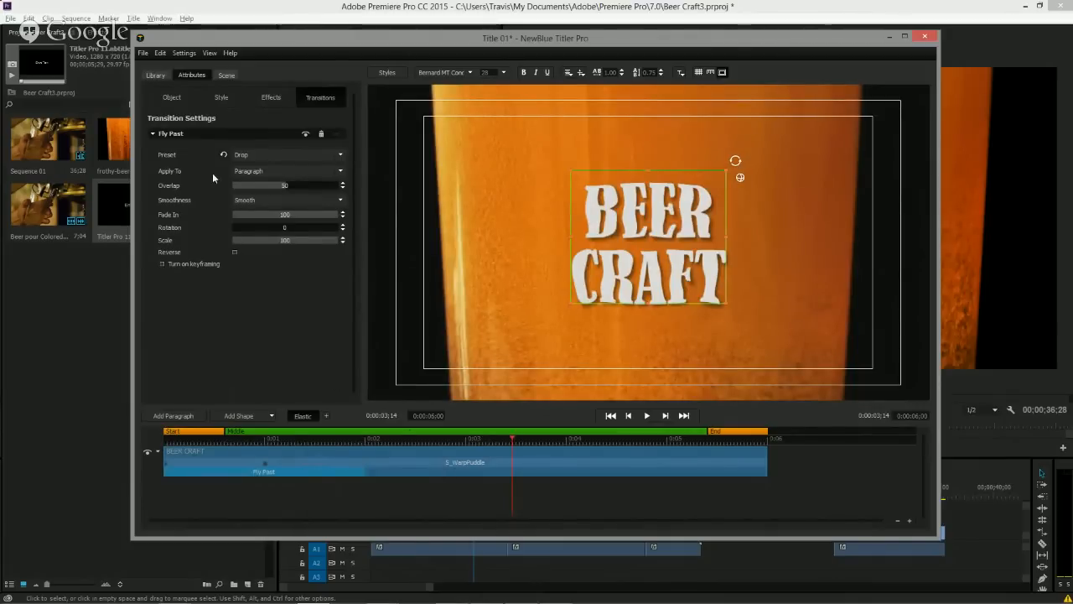
Import the laurel-wreath vector graphic from the Travis Beer PSD folder in Videos.
{"action": "left_click", "coordinate": [143, 52]}
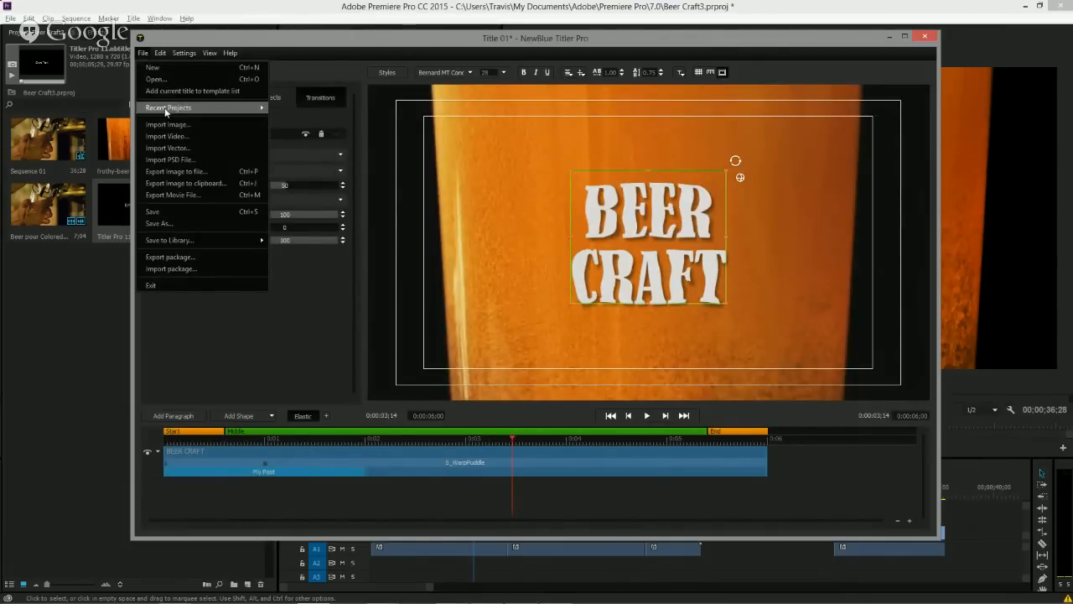
{"action": "left_click", "coordinate": [184, 149]}
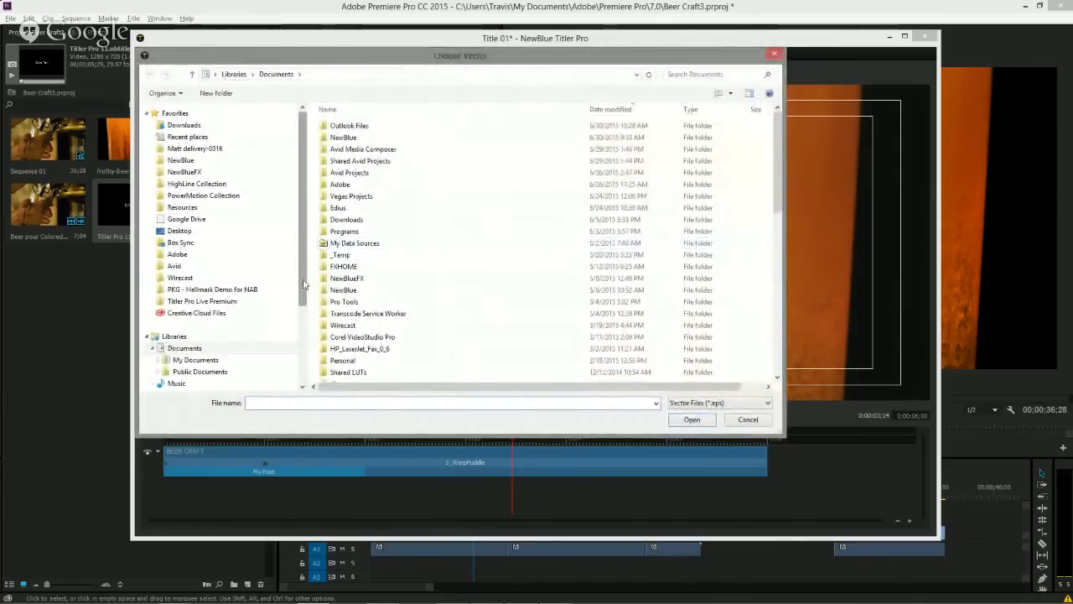
{"action": "scroll", "coordinate": [178, 310], "scroll_direction": "down", "scroll_amount": 3}
{"action": "left_click", "coordinate": [179, 319]}
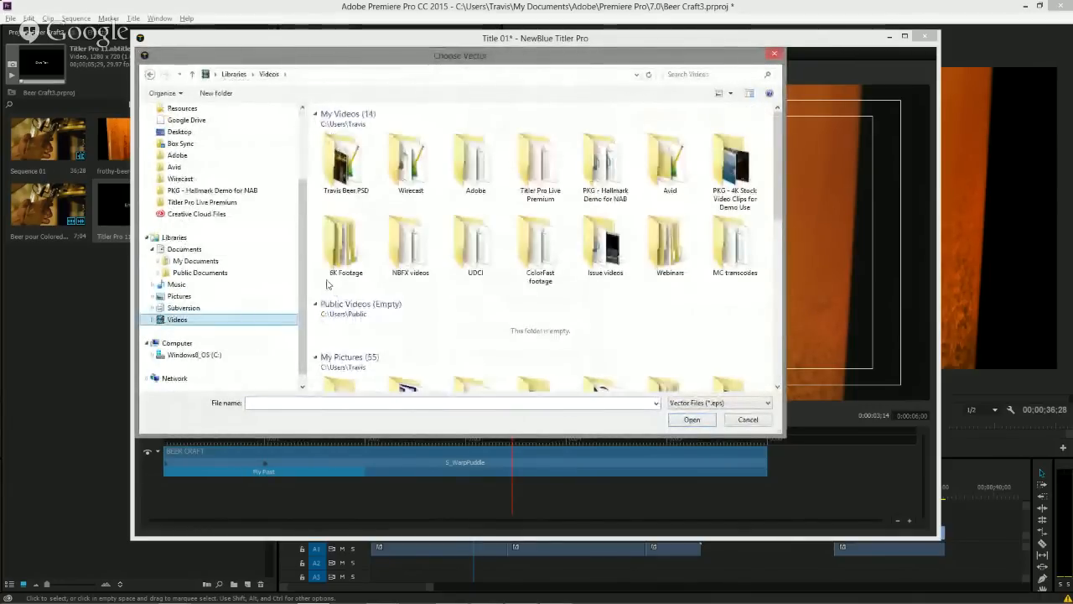
{"action": "double_click", "coordinate": [344, 134]}
{"action": "double_click", "coordinate": [611, 139]}
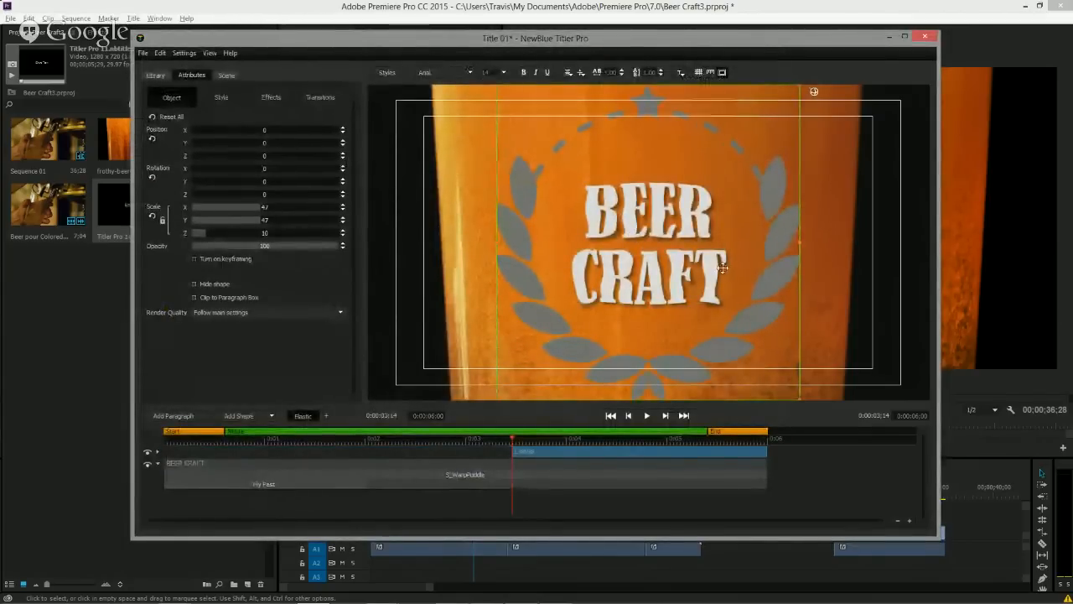
Select the whole wreath object and extend its layer to start at about 0:00:01:27.
{"action": "left_click", "coordinate": [521, 192]}
{"action": "left_click_drag", "start_coordinate": [521, 192], "coordinate": [514, 233]}
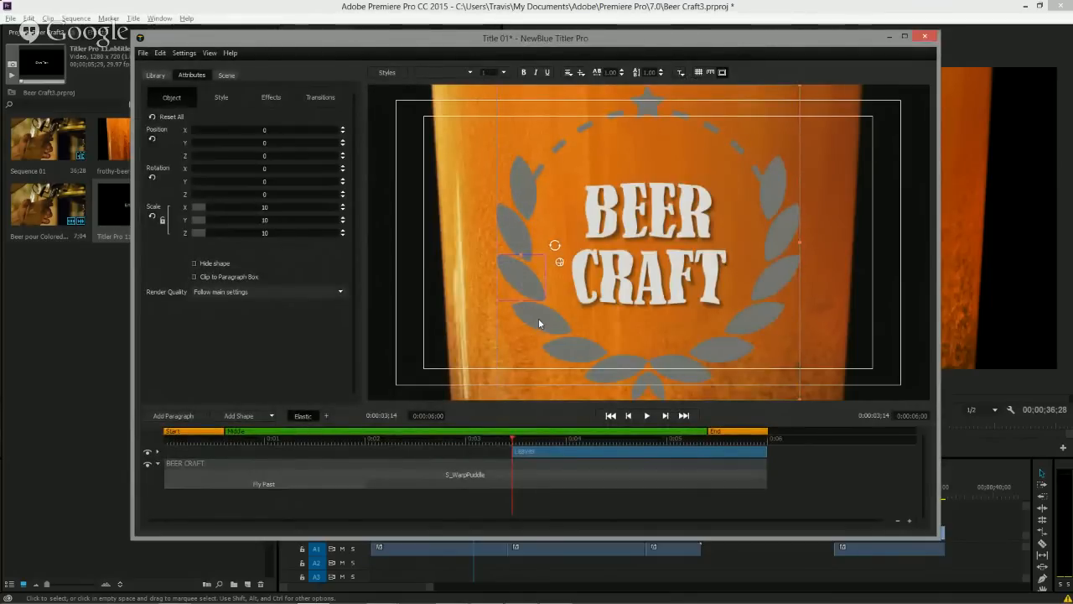
{"action": "left_click_drag", "start_coordinate": [538, 322], "coordinate": [575, 358]}
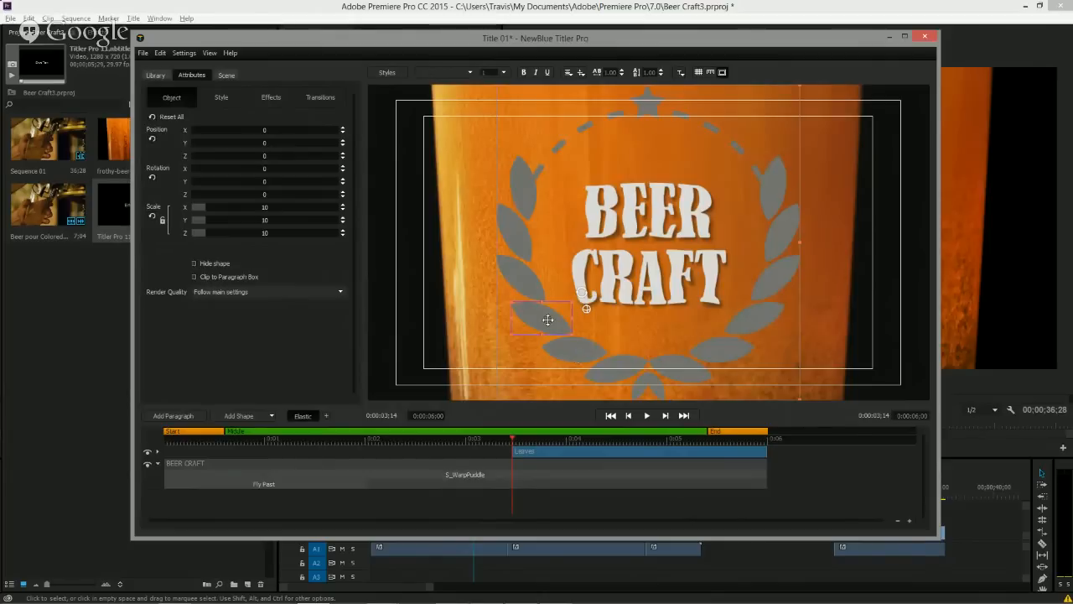
{"action": "left_click_drag", "start_coordinate": [546, 316], "coordinate": [572, 359]}
{"action": "right_click", "coordinate": [574, 358]}
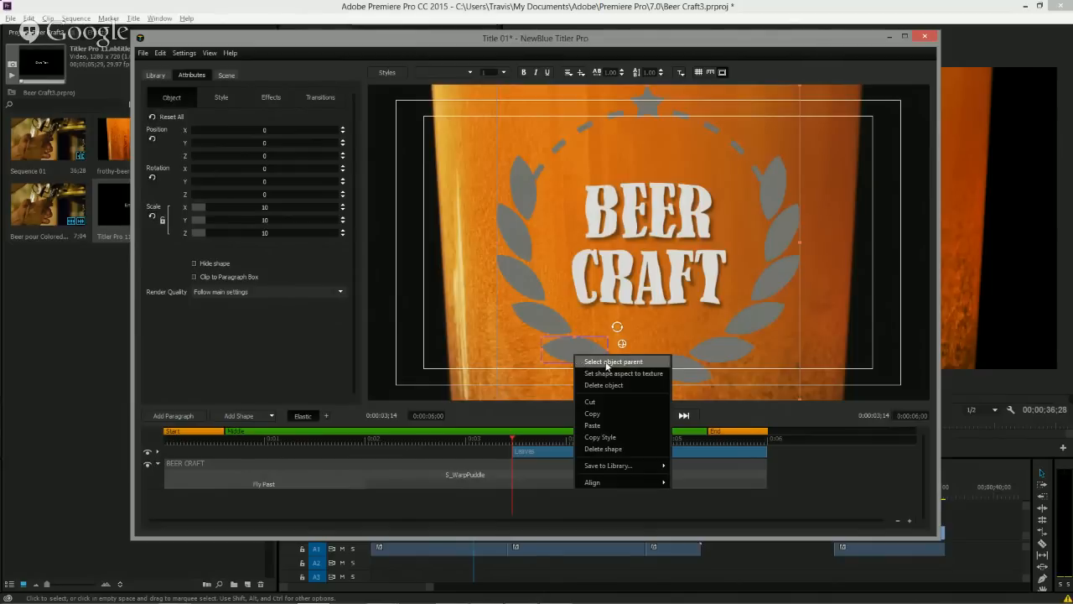
{"action": "left_click", "coordinate": [607, 362]}
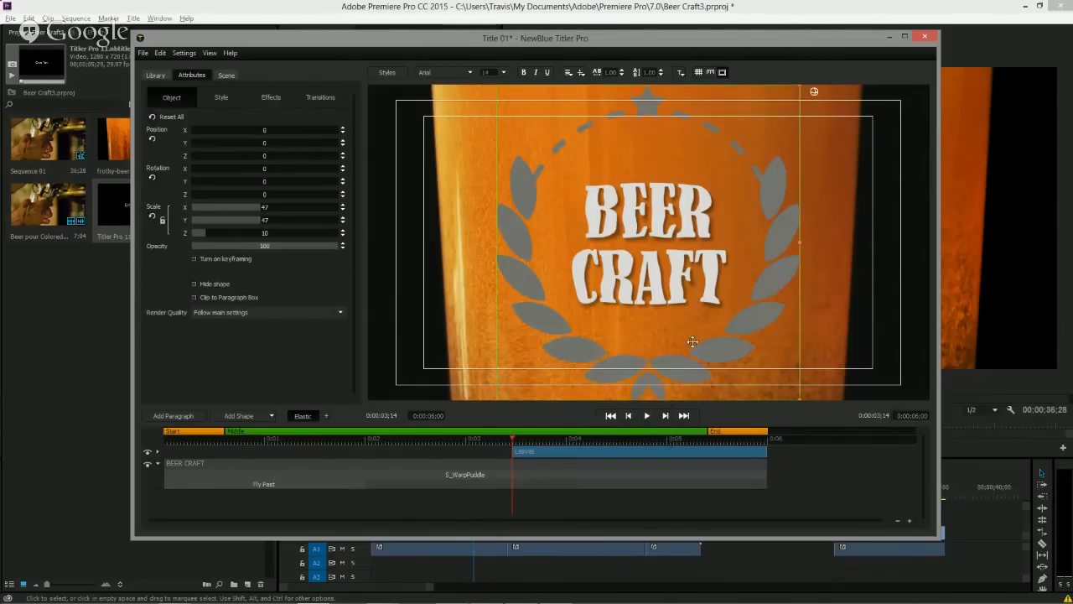
{"action": "left_click_drag", "start_coordinate": [515, 456], "coordinate": [356, 456]}
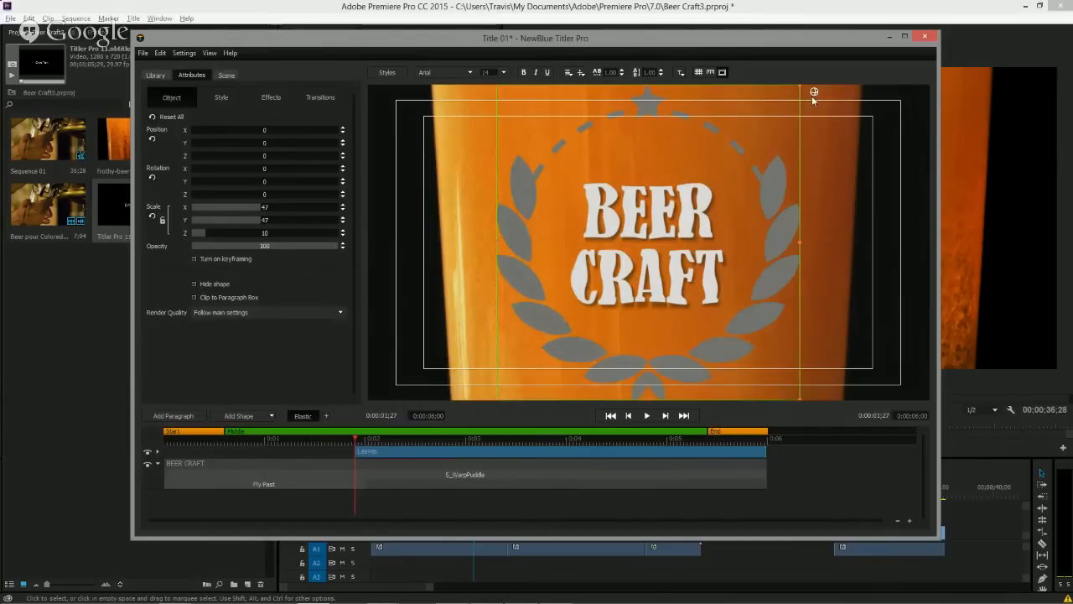
Rotate the wreath graphic freely in 3D.
{"action": "left_click_drag", "start_coordinate": [814, 91], "coordinate": [712, 200]}
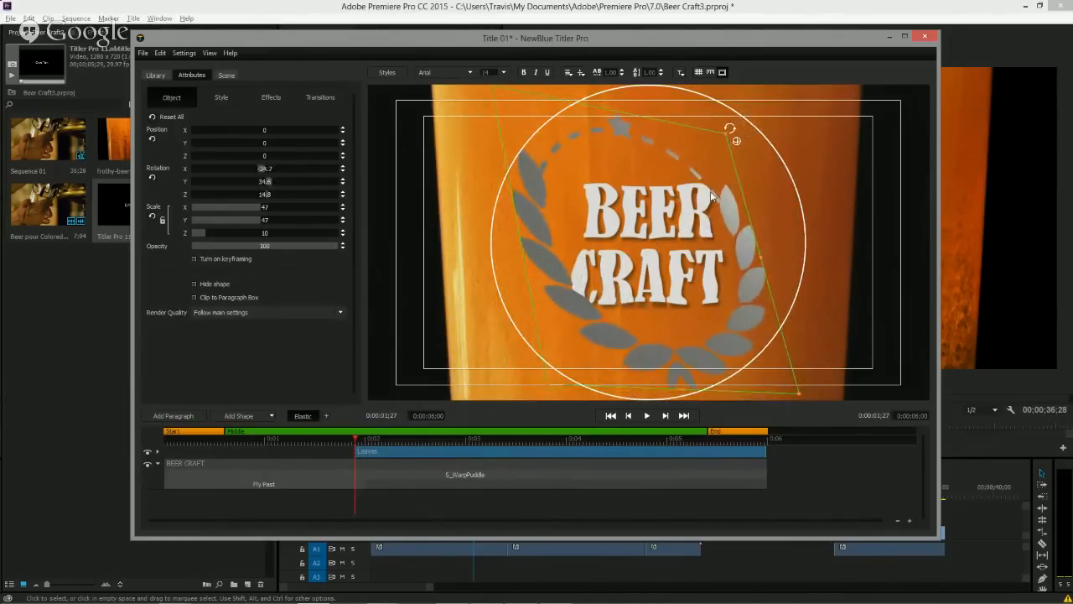
Apply the Golden Brown base style to the wreath graphic.
{"action": "left_click", "coordinate": [155, 74]}
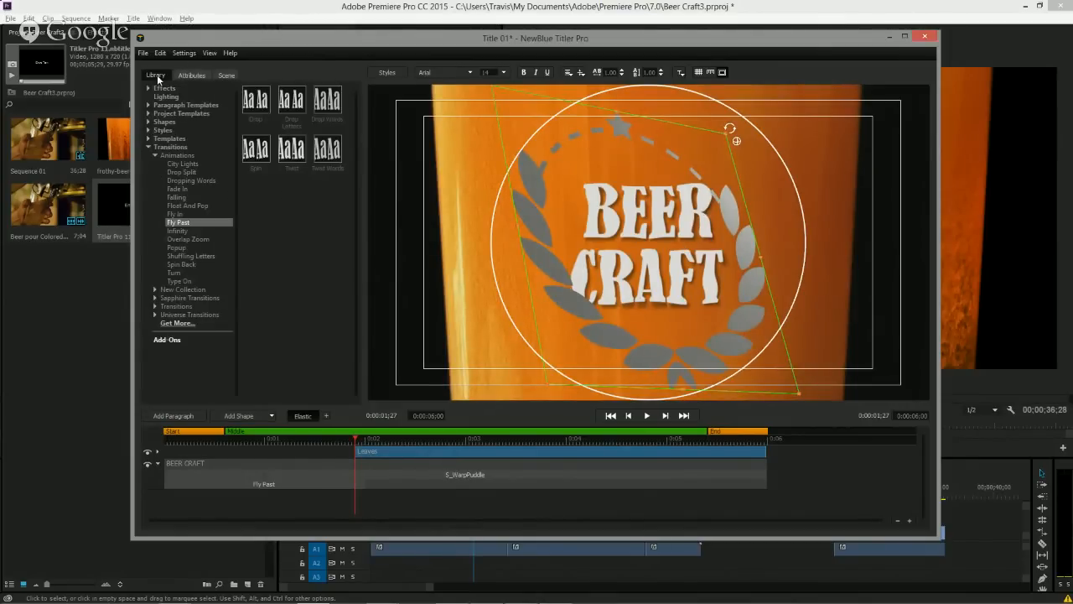
{"action": "left_click", "coordinate": [148, 147]}
{"action": "left_click", "coordinate": [149, 130]}
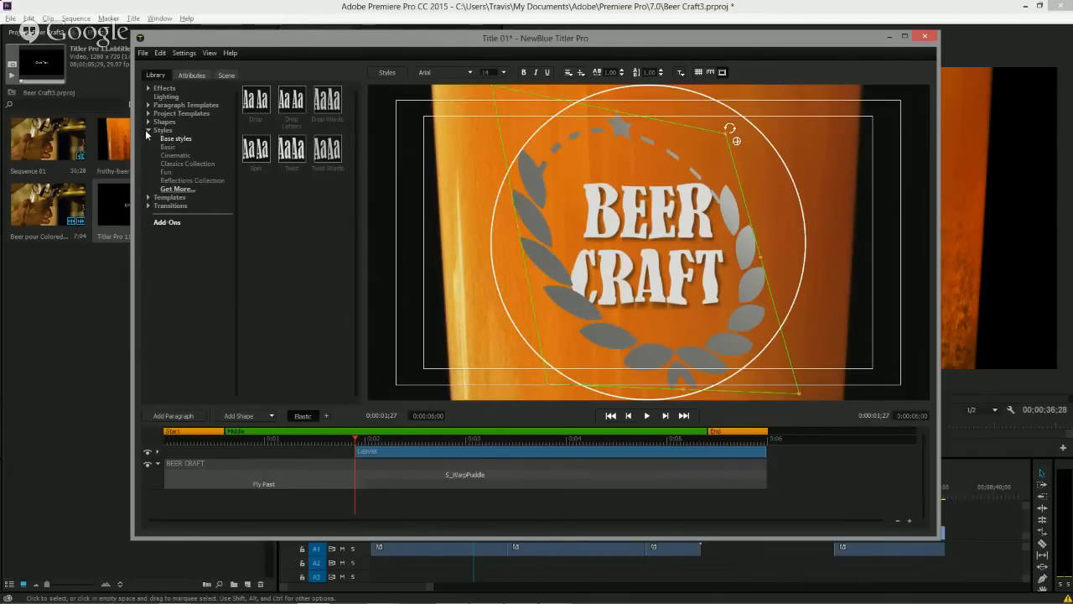
{"action": "left_click", "coordinate": [162, 131]}
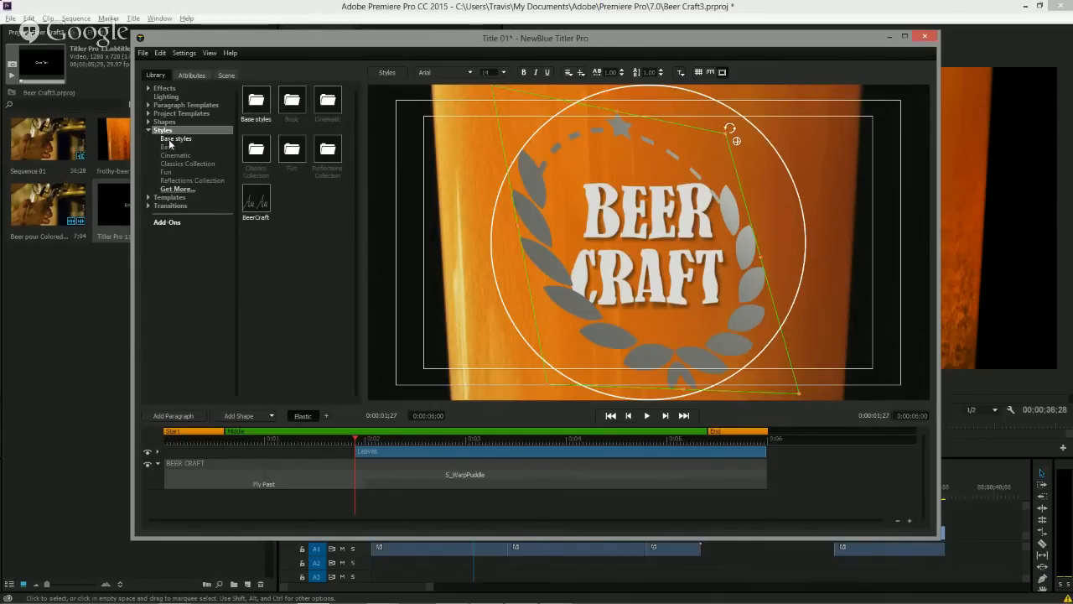
{"action": "left_click", "coordinate": [171, 140]}
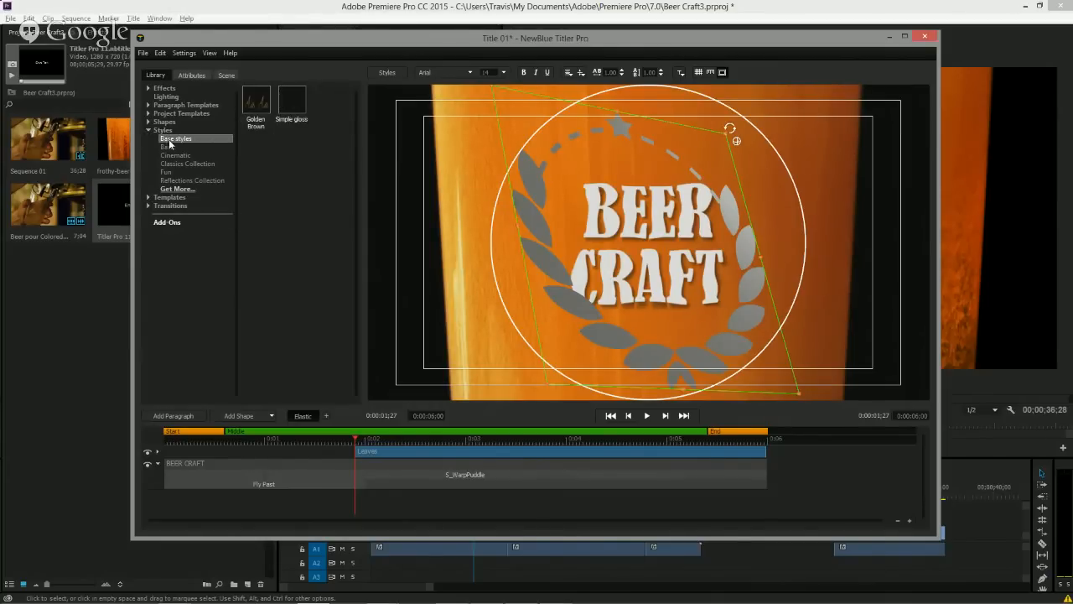
{"action": "right_click", "coordinate": [265, 191]}
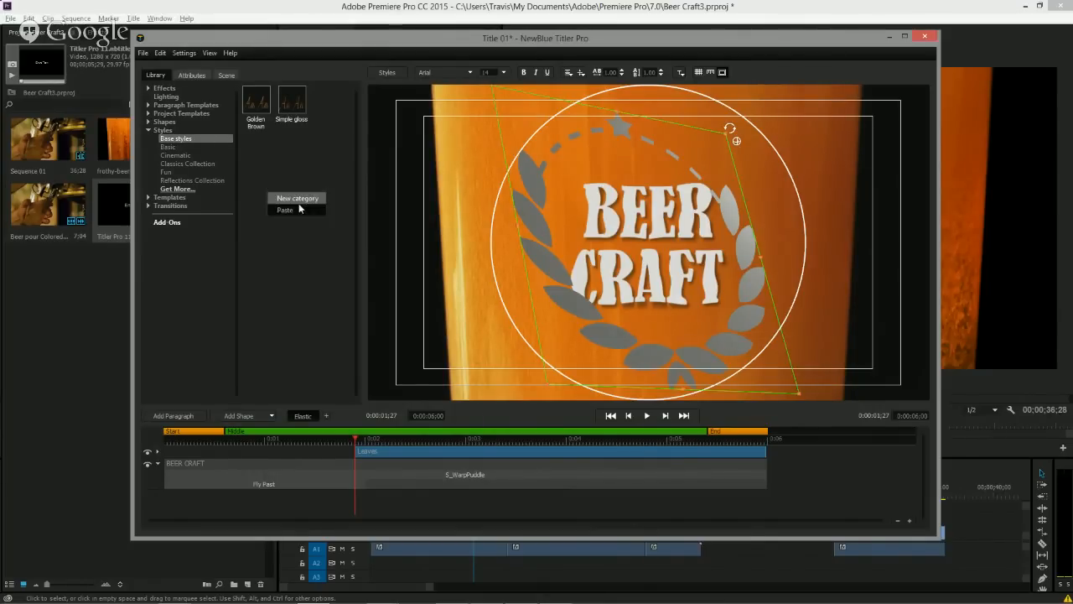
{"action": "right_click", "coordinate": [256, 104]}
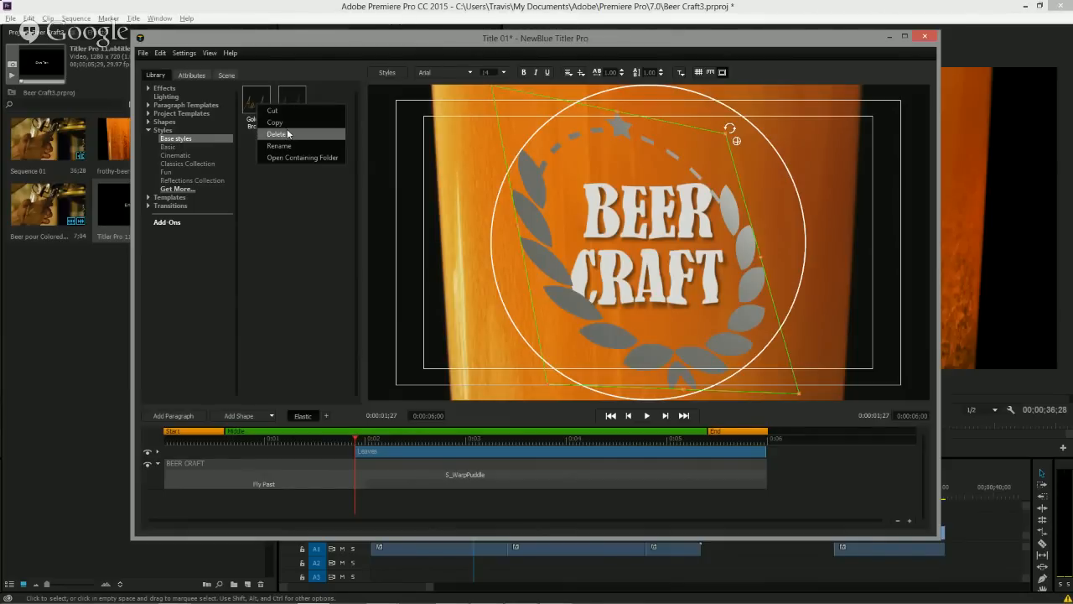
{"action": "left_click", "coordinate": [298, 181]}
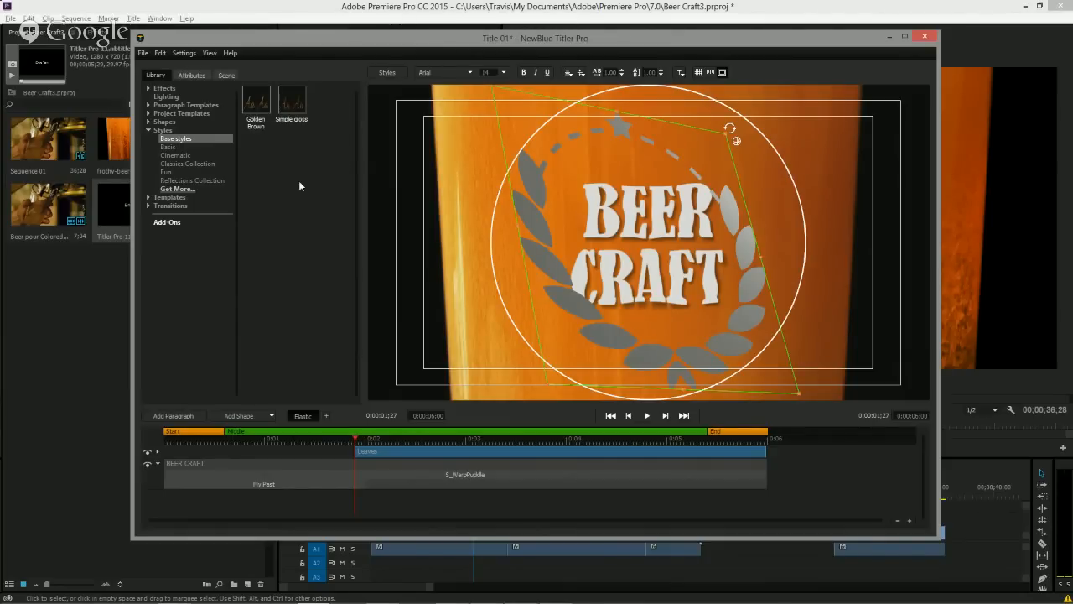
{"action": "left_click", "coordinate": [254, 104]}
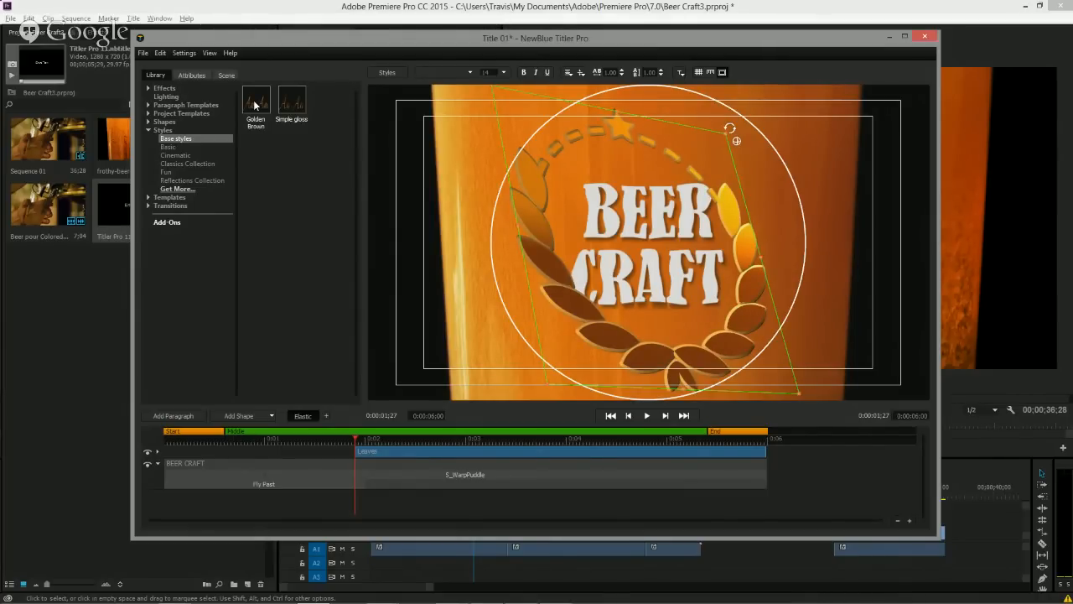
Reset the wreath's rotation and scale it down to about 31.
{"action": "left_click", "coordinate": [191, 75]}
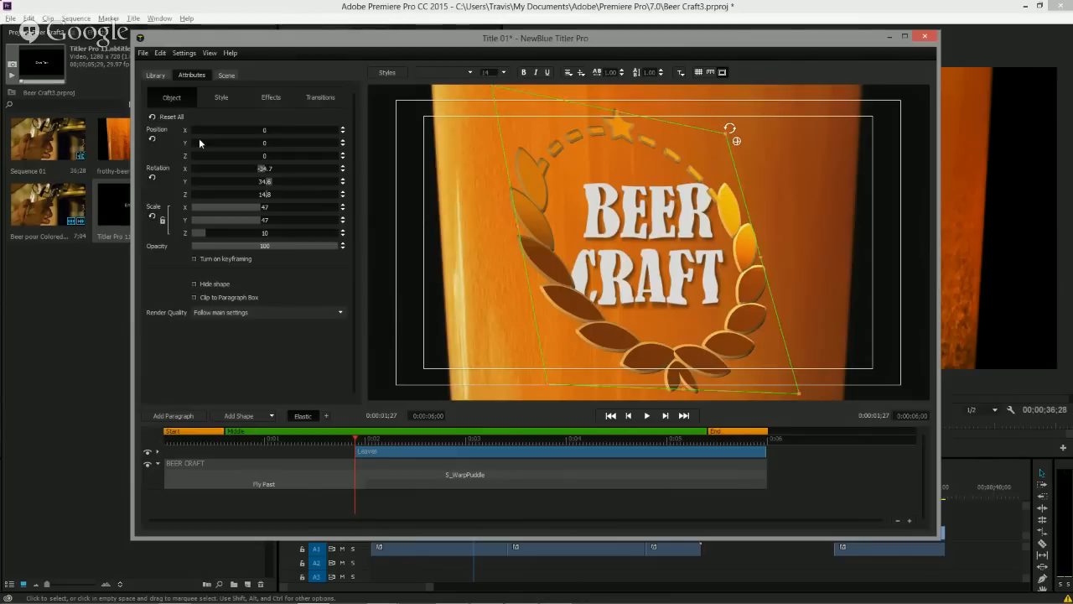
{"action": "left_click", "coordinate": [152, 178]}
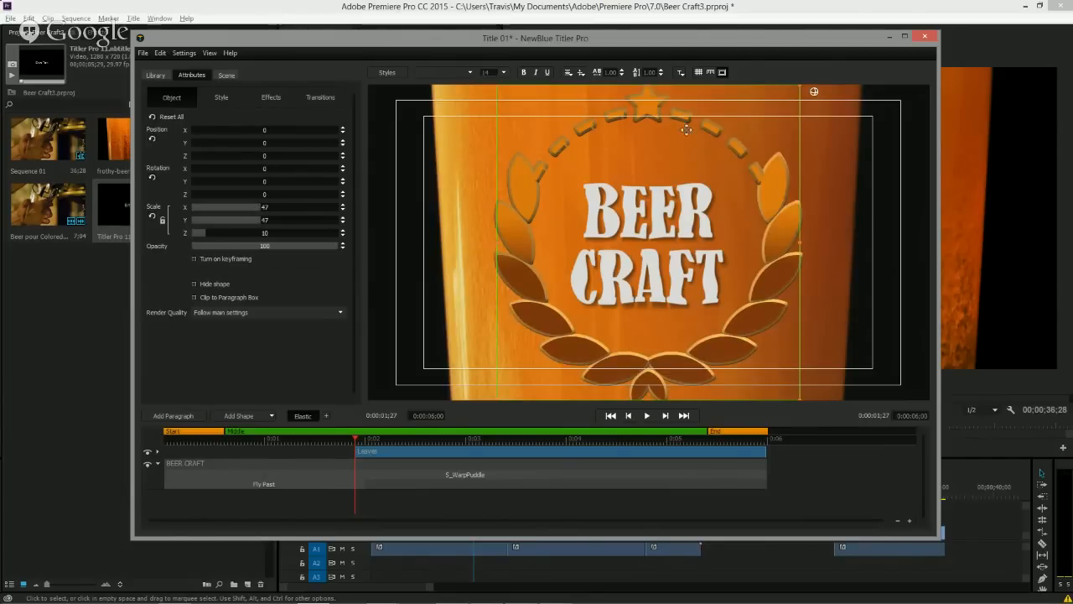
{"action": "left_click_drag", "start_coordinate": [799, 87], "coordinate": [734, 122]}
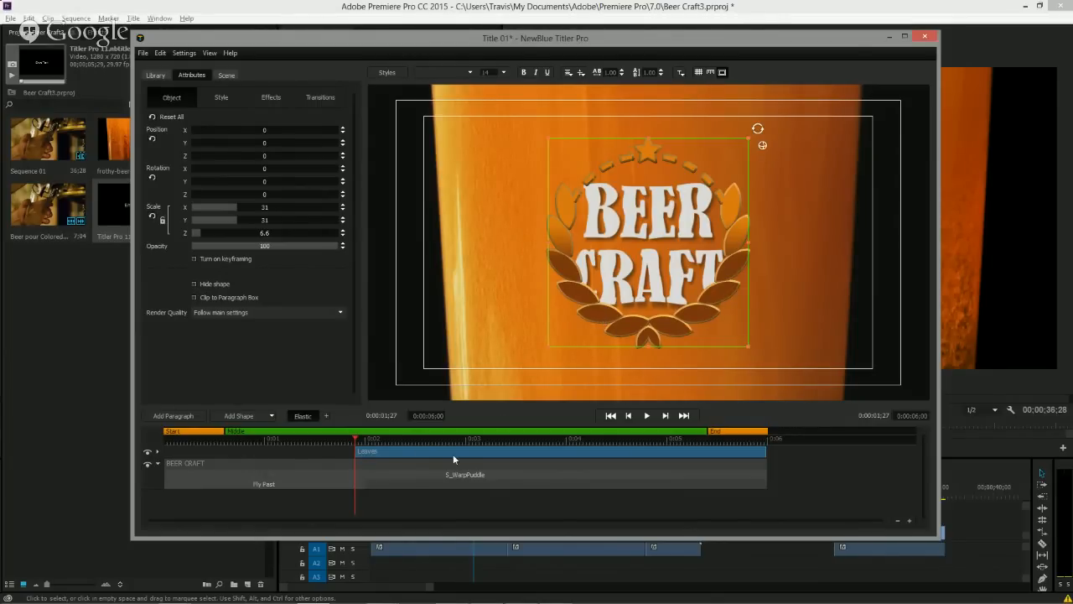
Move the wreath layer beneath the BEER CRAFT text layer and scale the wreath to about 34.9.
{"action": "left_click_drag", "start_coordinate": [459, 451], "coordinate": [459, 480]}
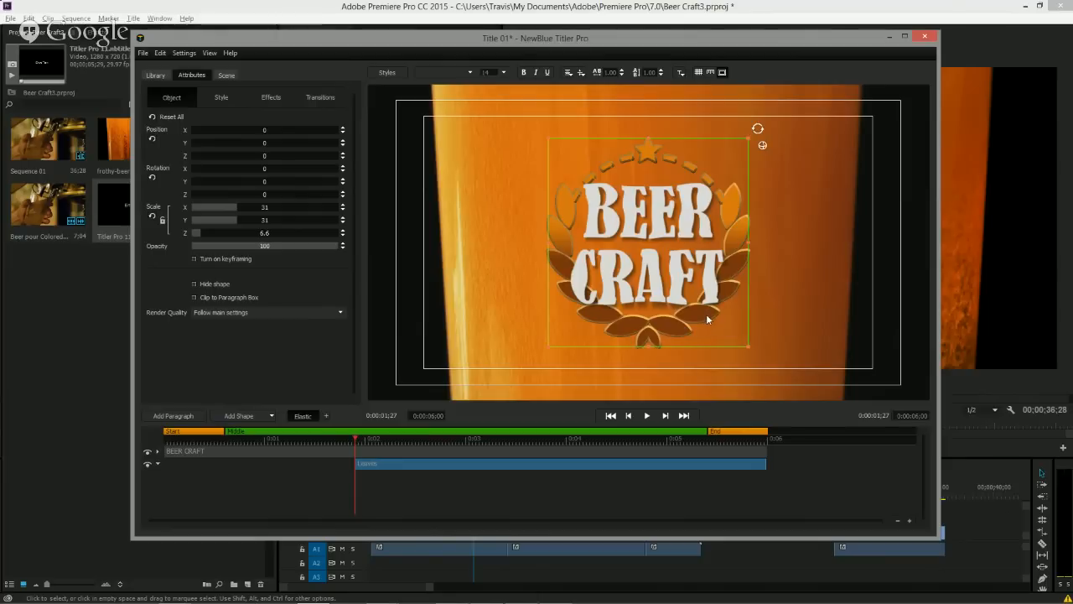
{"action": "left_click_drag", "start_coordinate": [555, 139], "coordinate": [536, 126]}
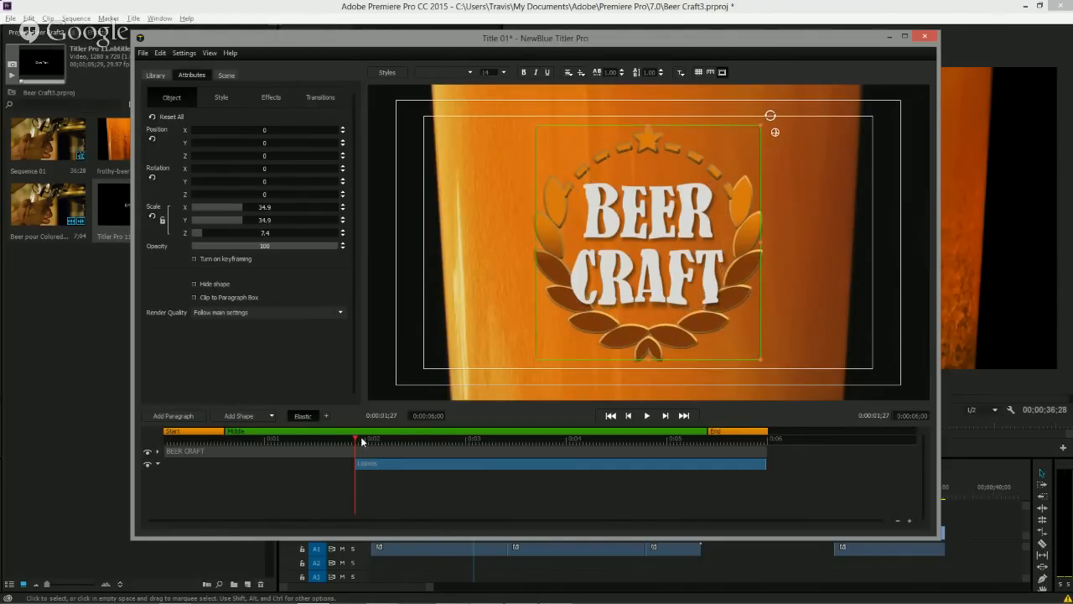
Play the title from its start to preview the text and wreath together.
{"action": "left_click_drag", "start_coordinate": [361, 439], "coordinate": [166, 447]}
{"action": "key", "text": "space"}
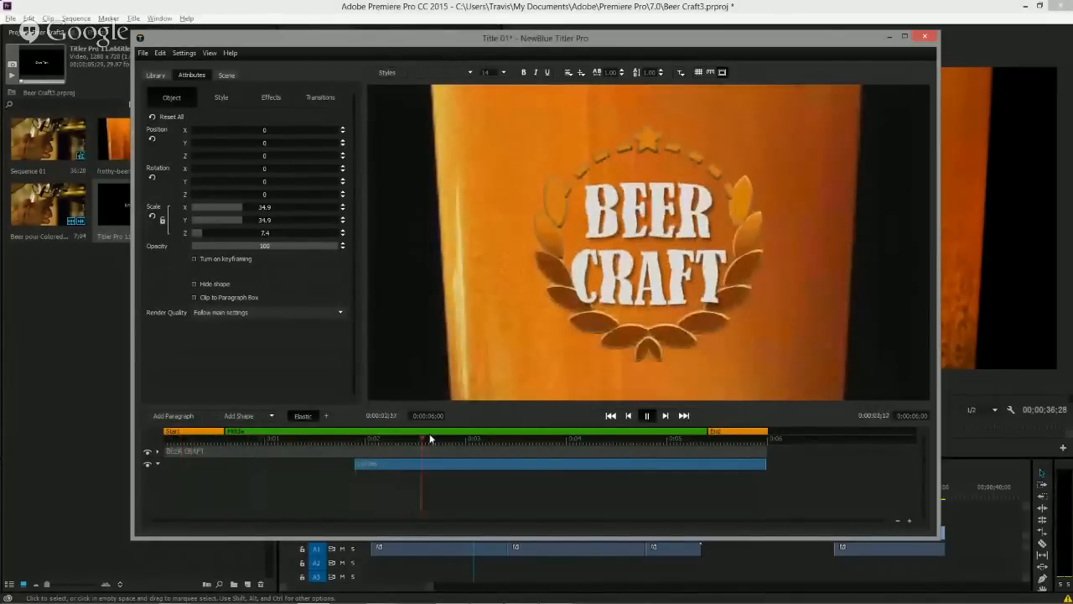
{"action": "key", "text": "space"}
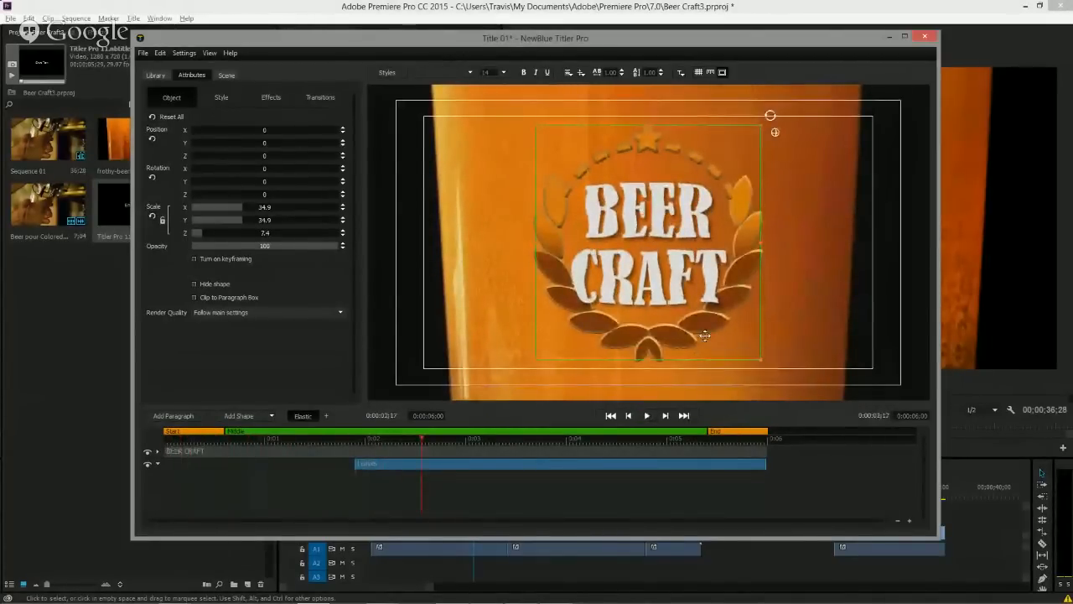
Apply the Popup transition's Bouncing Letters preset to the wreath graphic.
{"action": "mouse_move", "coordinate": [356, 464]}
{"action": "left_mouse_down"}
{"action": "mouse_move", "coordinate": [319, 464]}
{"action": "mouse_move", "coordinate": [358, 464]}
{"action": "left_mouse_up"}
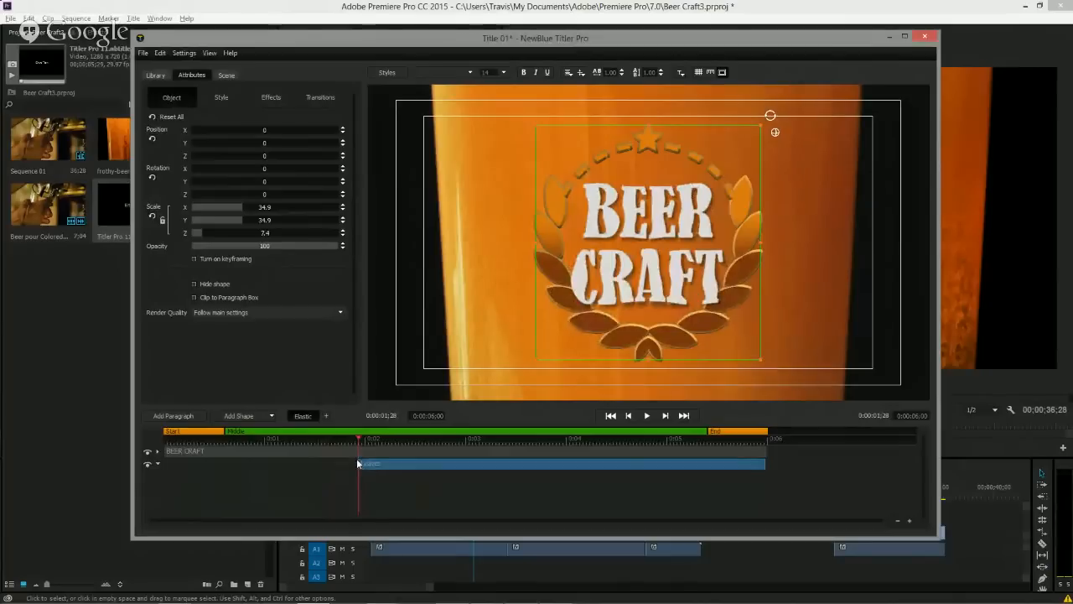
{"action": "left_click", "coordinate": [149, 73]}
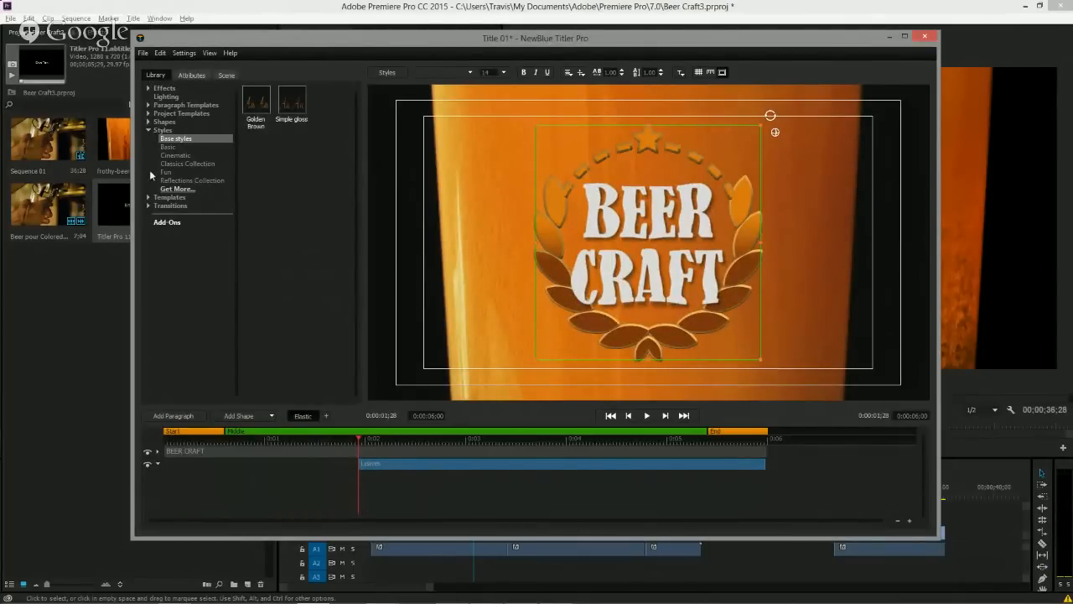
{"action": "left_click", "coordinate": [148, 206]}
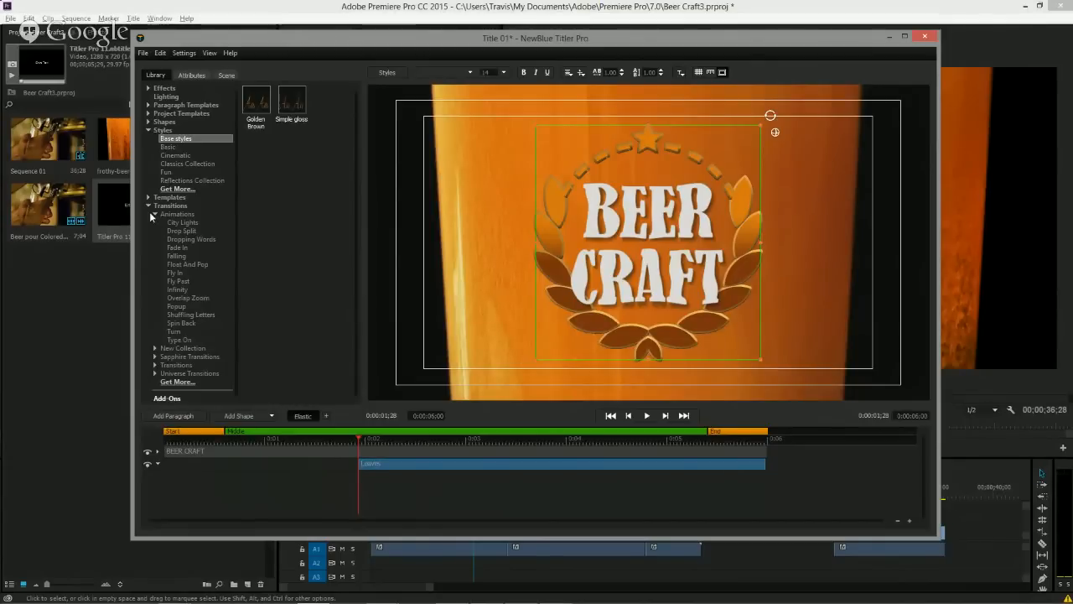
{"action": "left_click", "coordinate": [175, 272]}
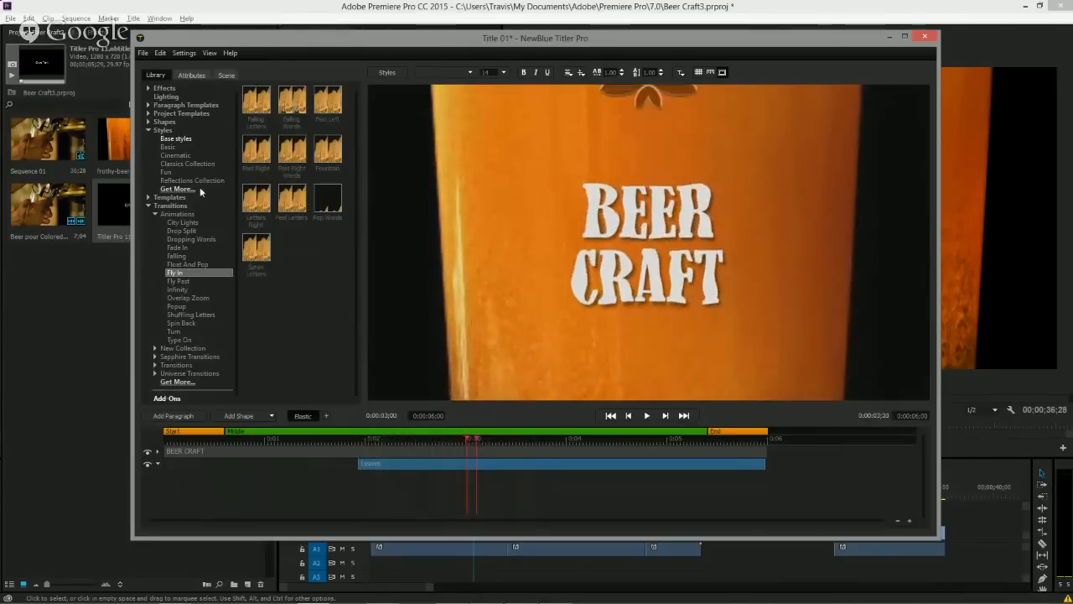
{"action": "left_click", "coordinate": [178, 307]}
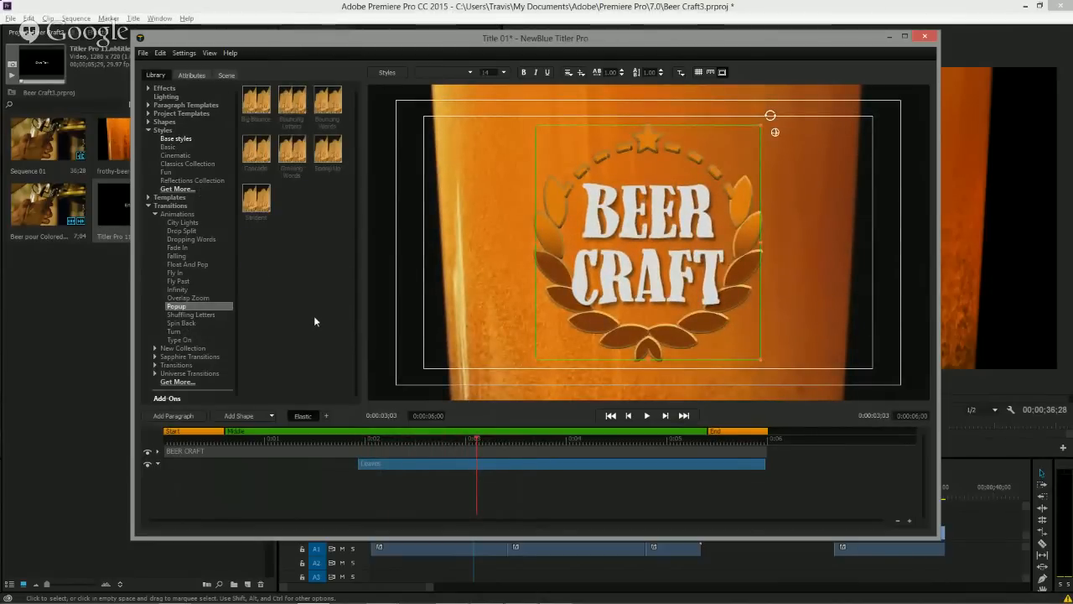
{"action": "mouse_move", "coordinate": [258, 112]}
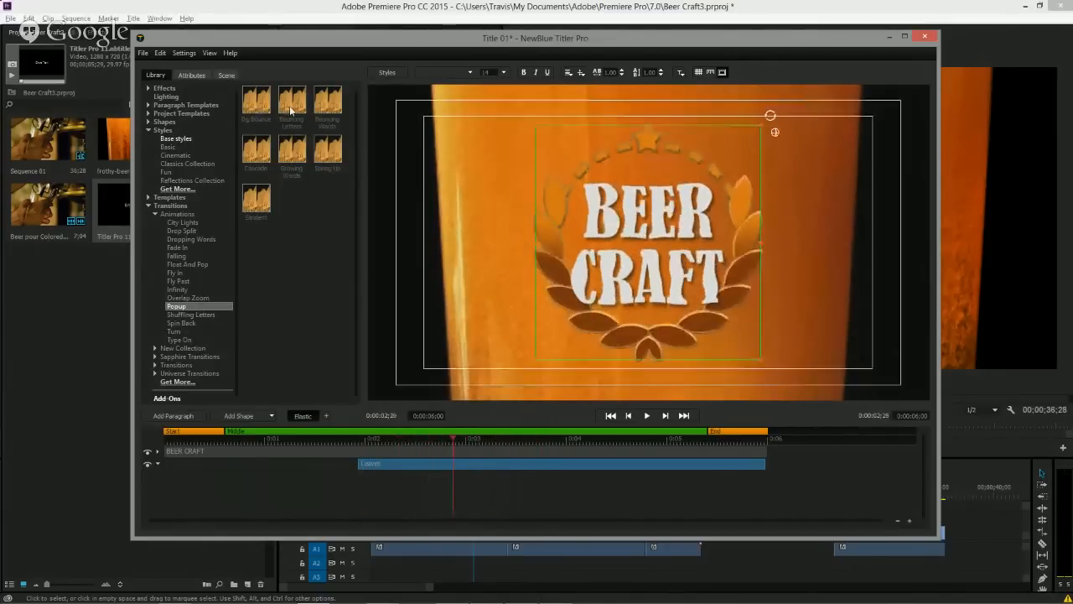
{"action": "mouse_move", "coordinate": [291, 109]}
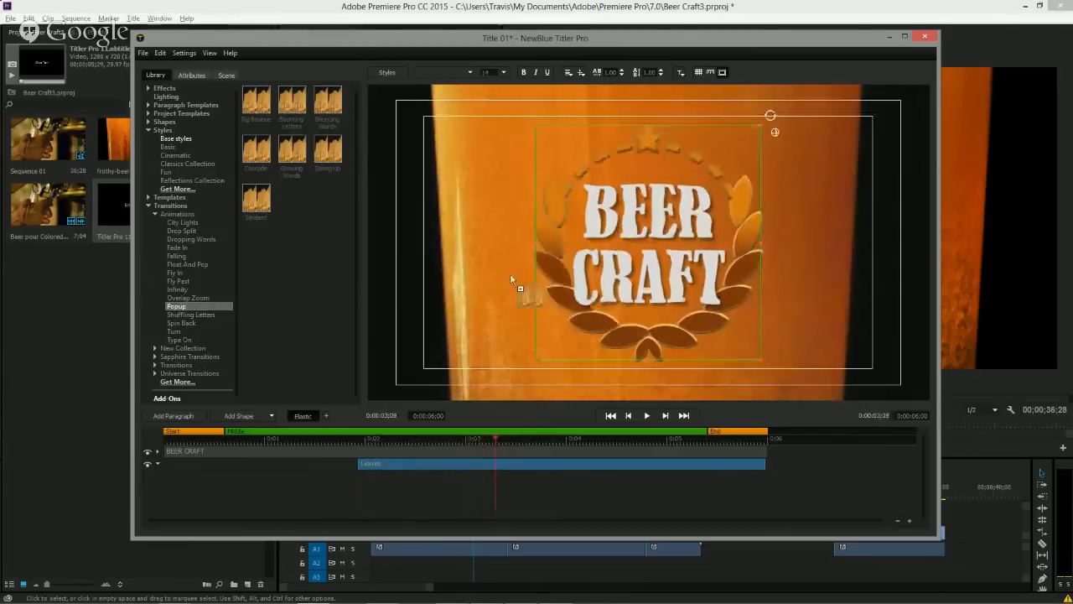
{"action": "left_click_drag", "start_coordinate": [511, 280], "coordinate": [575, 299]}
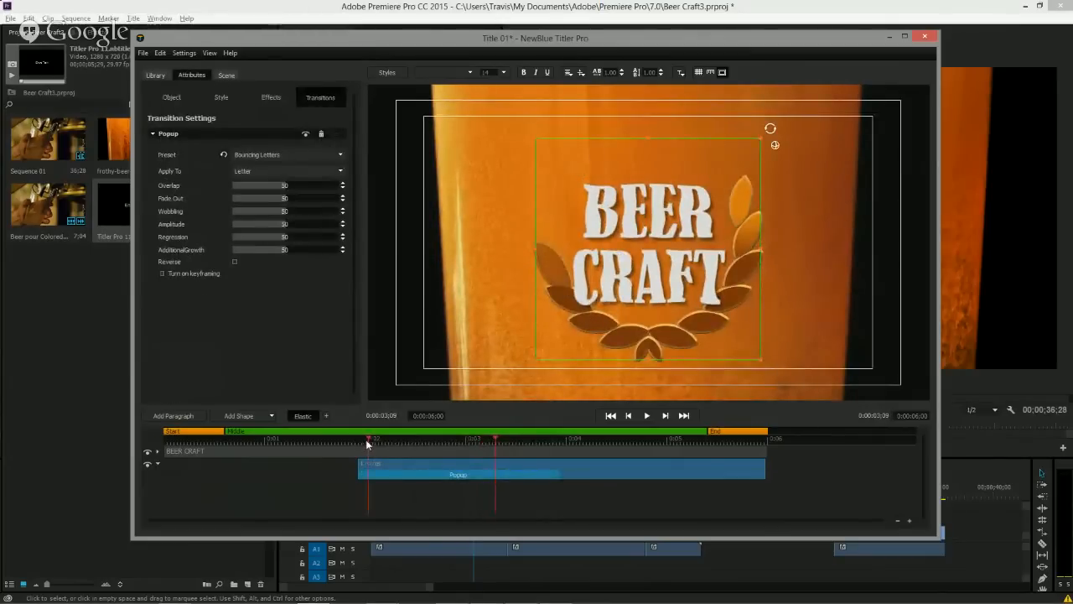
Play and scrub the title from its start to preview the wreath's bouncing entrance.
{"action": "left_click_drag", "start_coordinate": [367, 443], "coordinate": [152, 437]}
{"action": "key", "text": "space"}
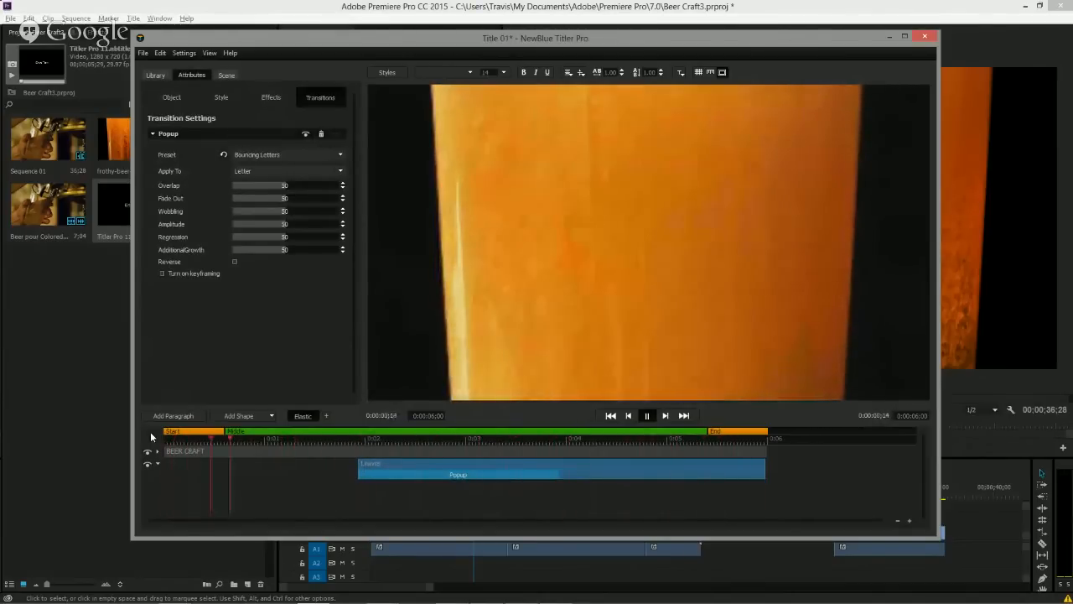
{"action": "key", "text": "space"}
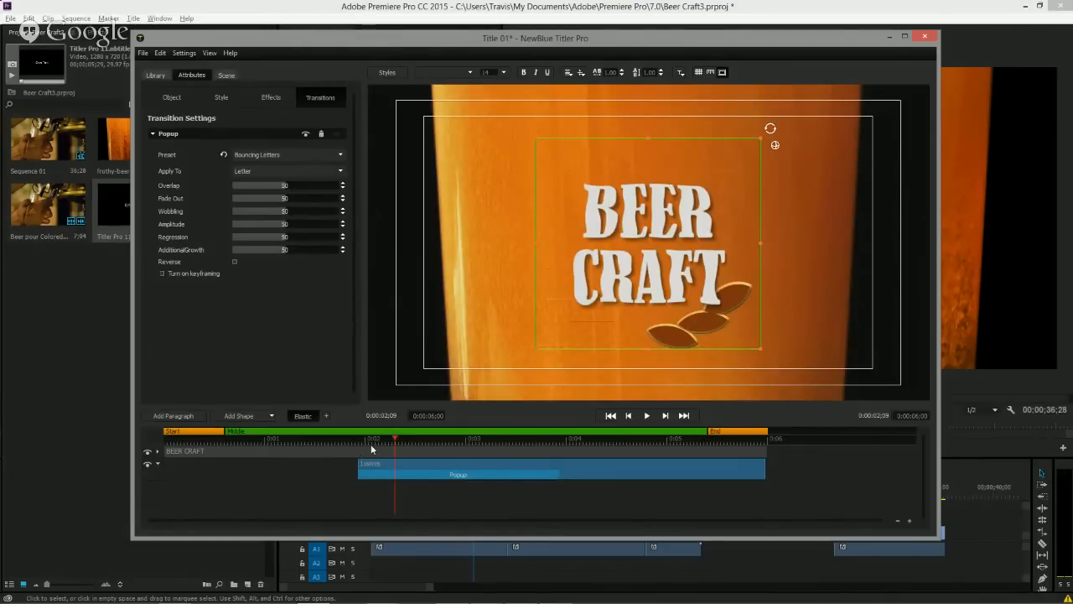
{"action": "left_click_drag", "start_coordinate": [394, 440], "coordinate": [546, 442]}
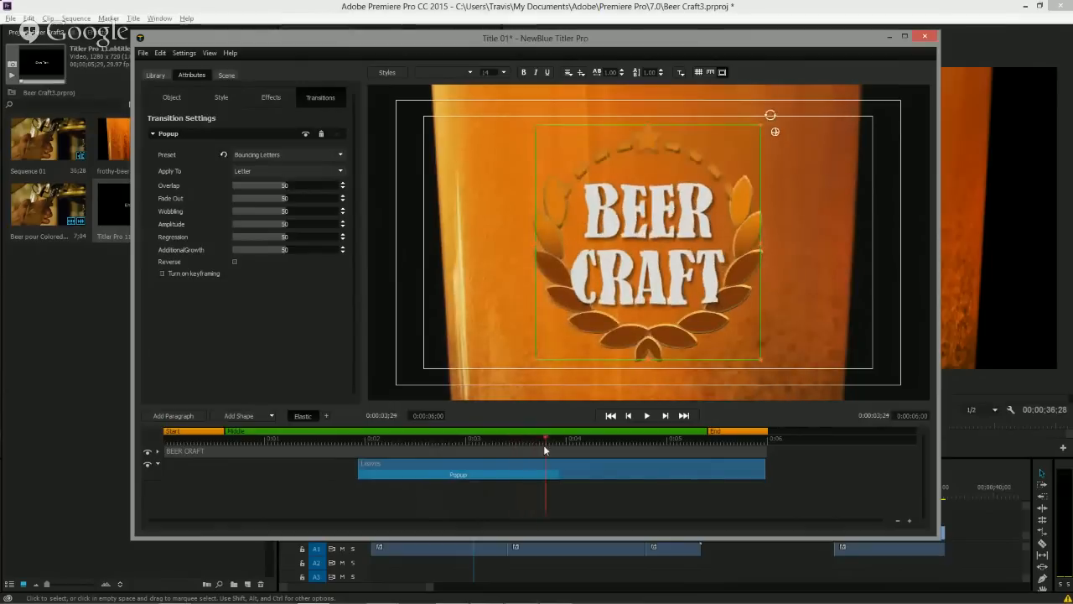
Close the titler and scrub the Premiere sequence to check the title over the footage.
{"action": "left_click", "coordinate": [922, 39]}
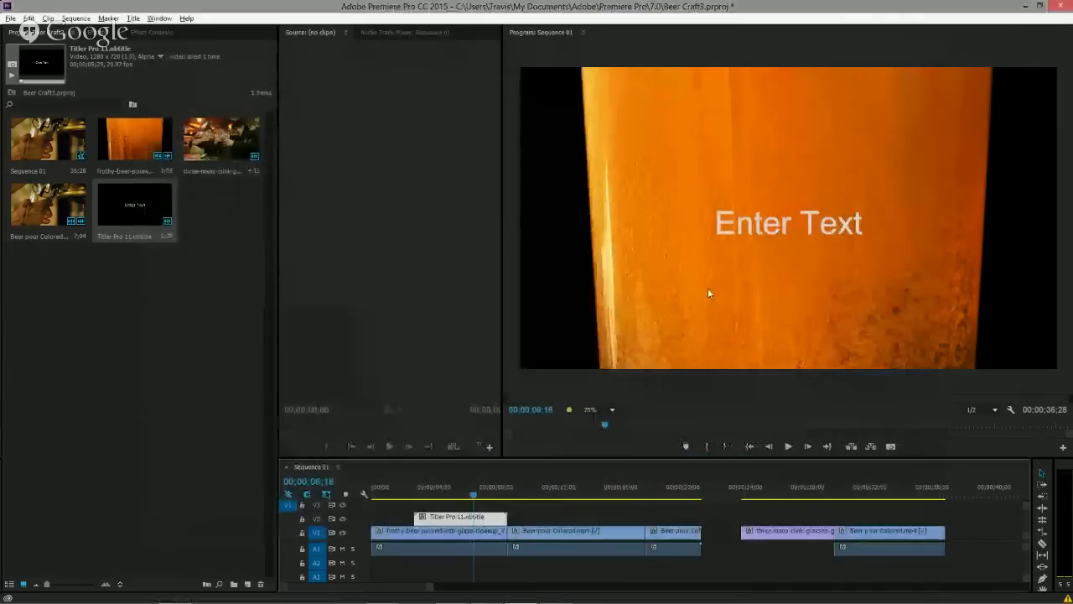
{"action": "left_click", "coordinate": [448, 493]}
{"action": "left_click", "coordinate": [470, 495]}
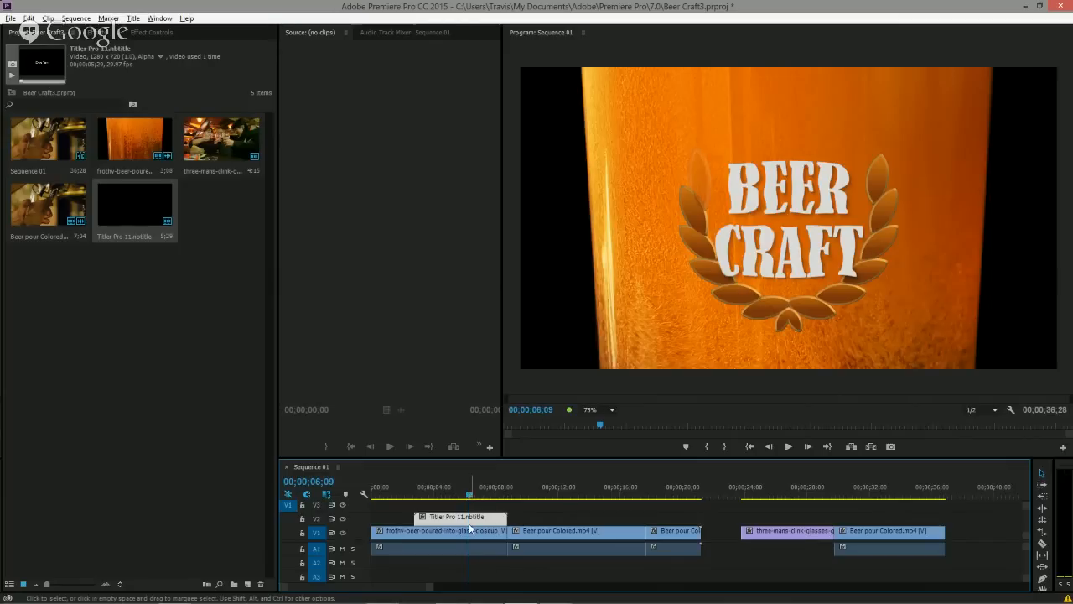
Reopen the title for editing and select the whole wreath object through its parent.
{"action": "double_click", "coordinate": [467, 517]}
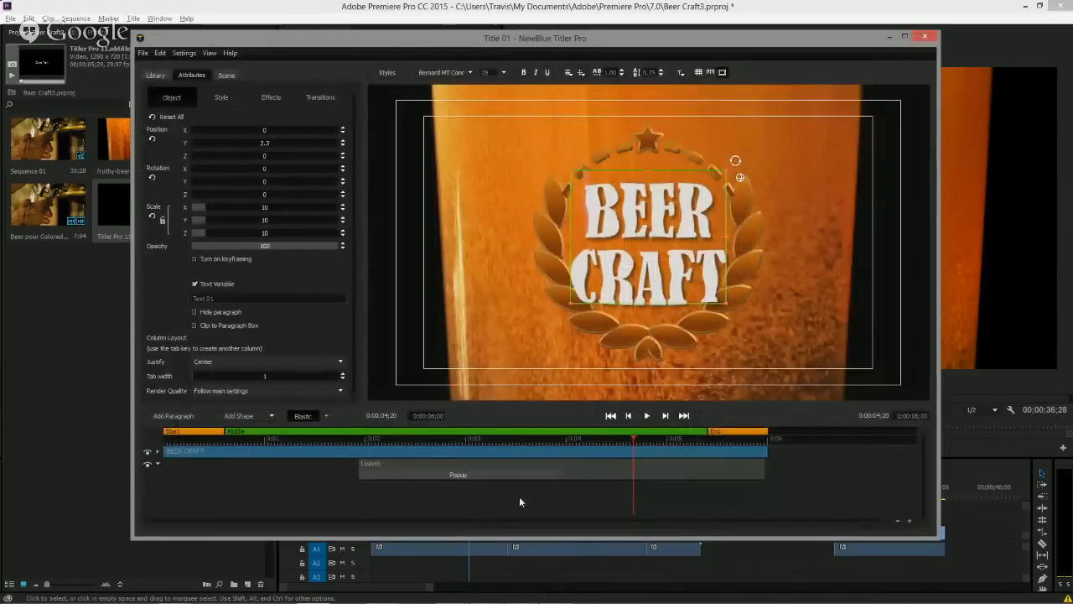
{"action": "left_click", "coordinate": [593, 326]}
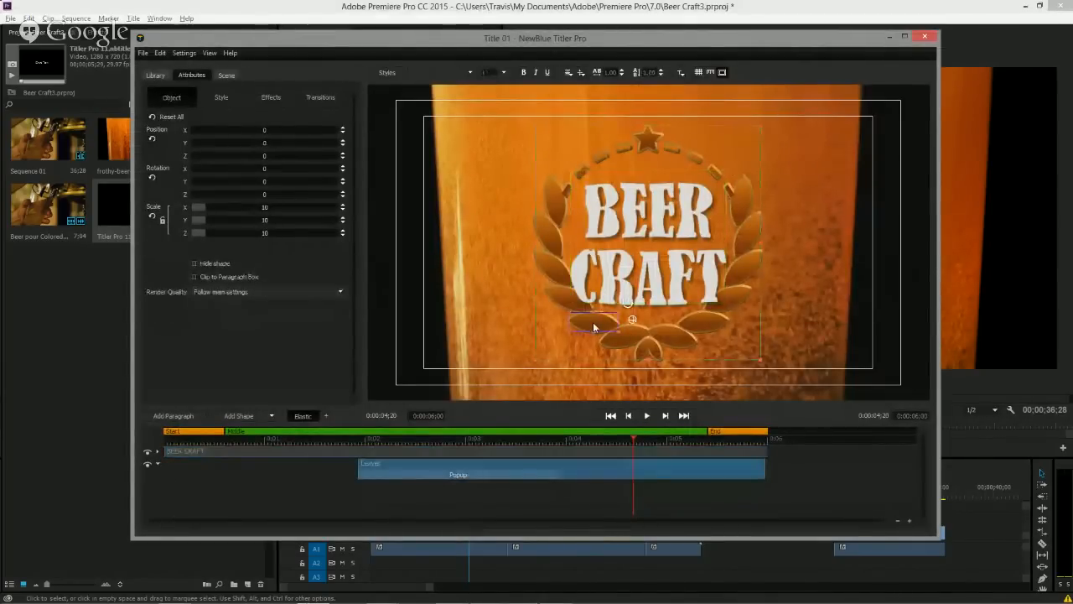
{"action": "left_click", "coordinate": [220, 101]}
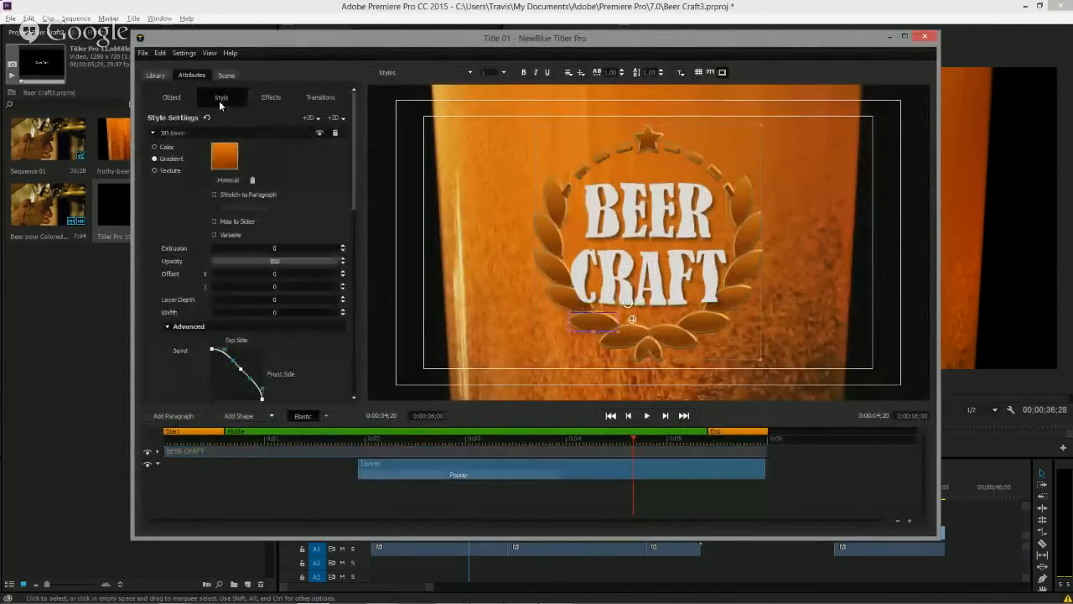
{"action": "right_click", "coordinate": [591, 322]}
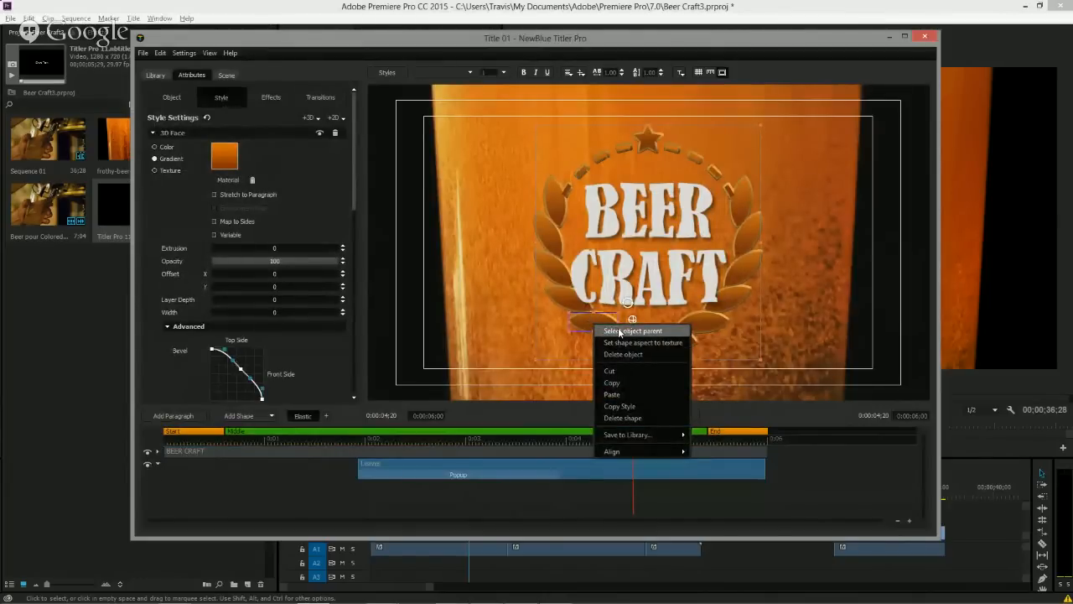
{"action": "left_click", "coordinate": [618, 331]}
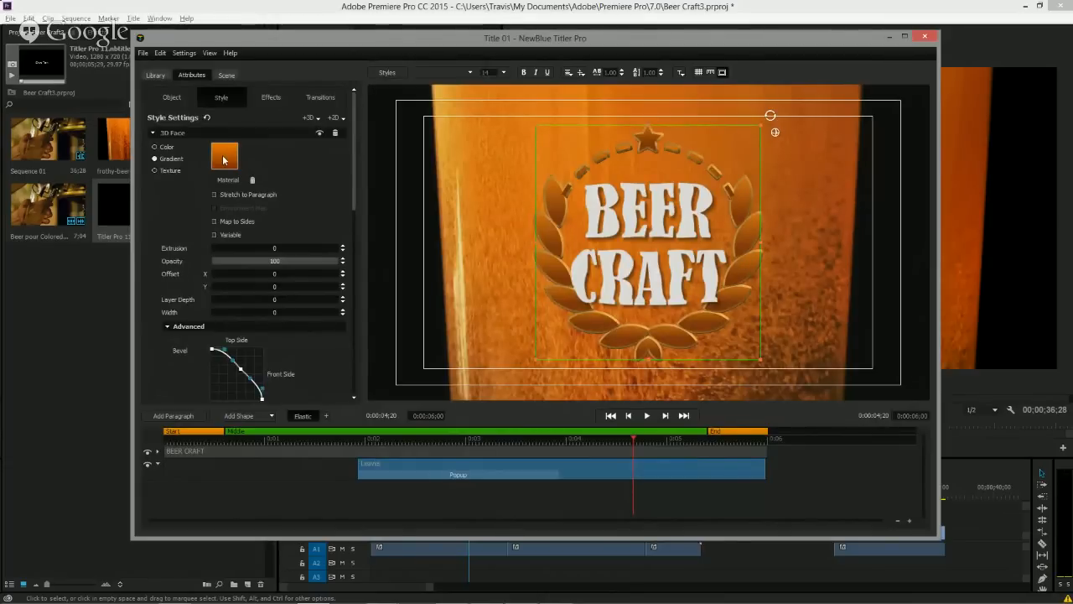
Inspect the wreath's 3D Face and 3D Outline style layers by toggling their visibility.
{"action": "left_click", "coordinate": [152, 133]}
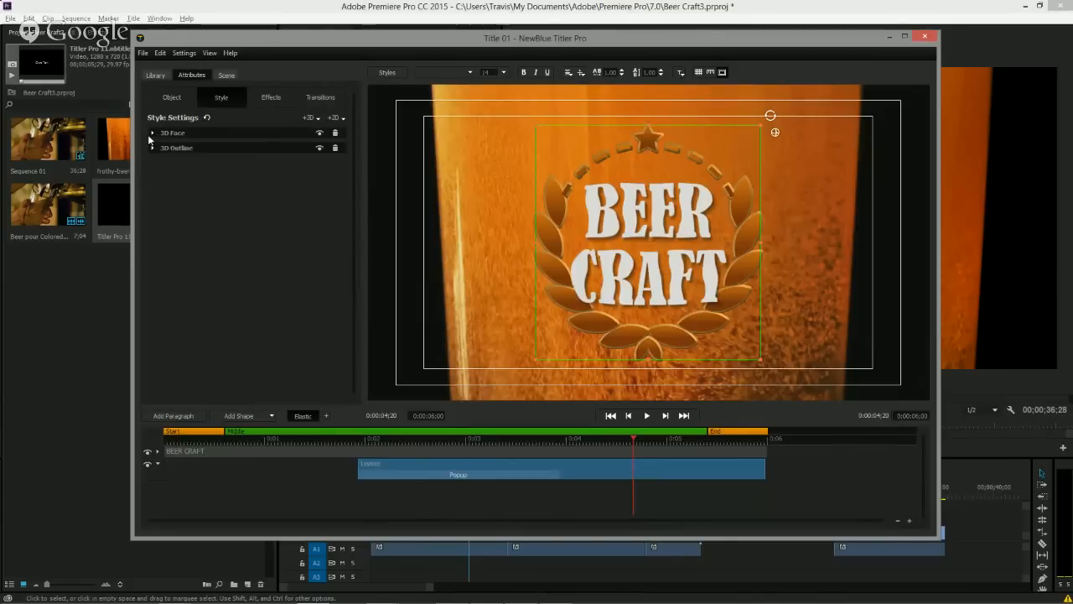
{"action": "left_click", "coordinate": [152, 134]}
{"action": "left_click", "coordinate": [319, 133]}
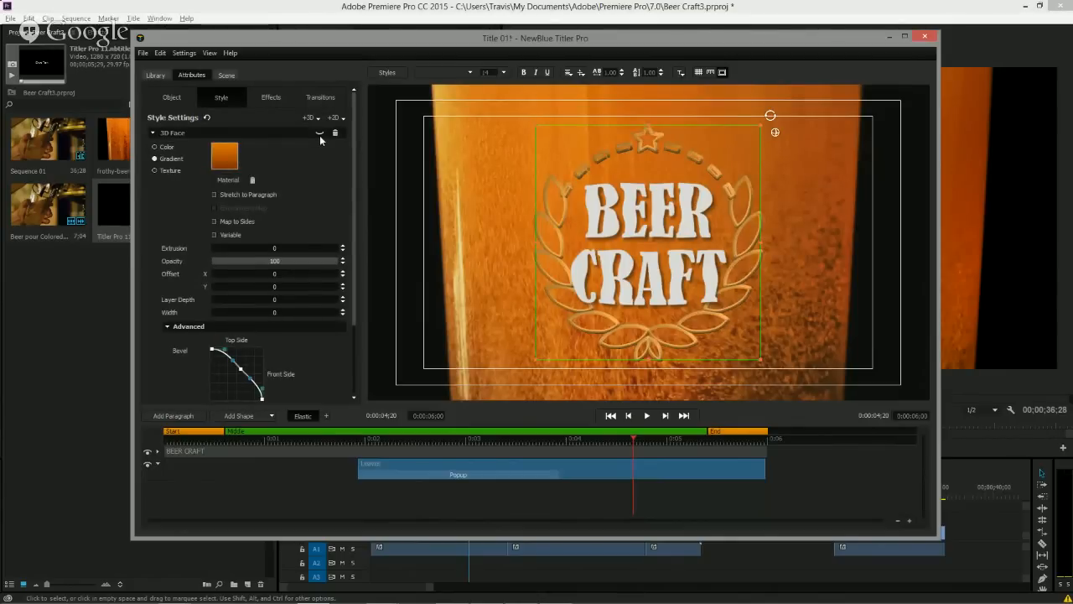
{"action": "left_click", "coordinate": [320, 133]}
{"action": "left_click", "coordinate": [320, 133]}
{"action": "left_click", "coordinate": [316, 134]}
{"action": "left_click", "coordinate": [151, 133]}
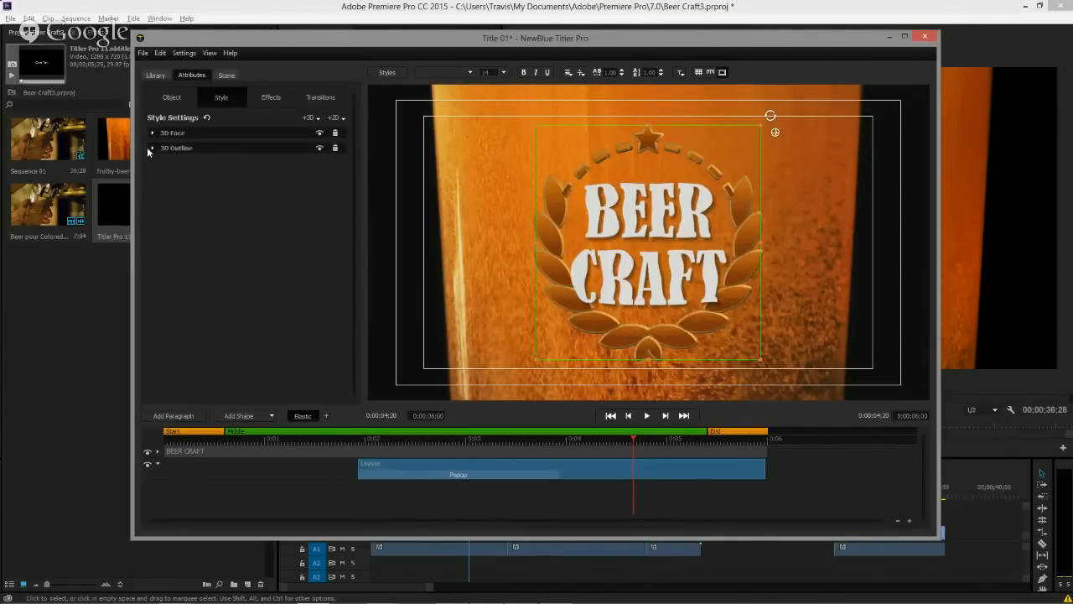
{"action": "left_click", "coordinate": [154, 147]}
{"action": "left_click", "coordinate": [318, 148]}
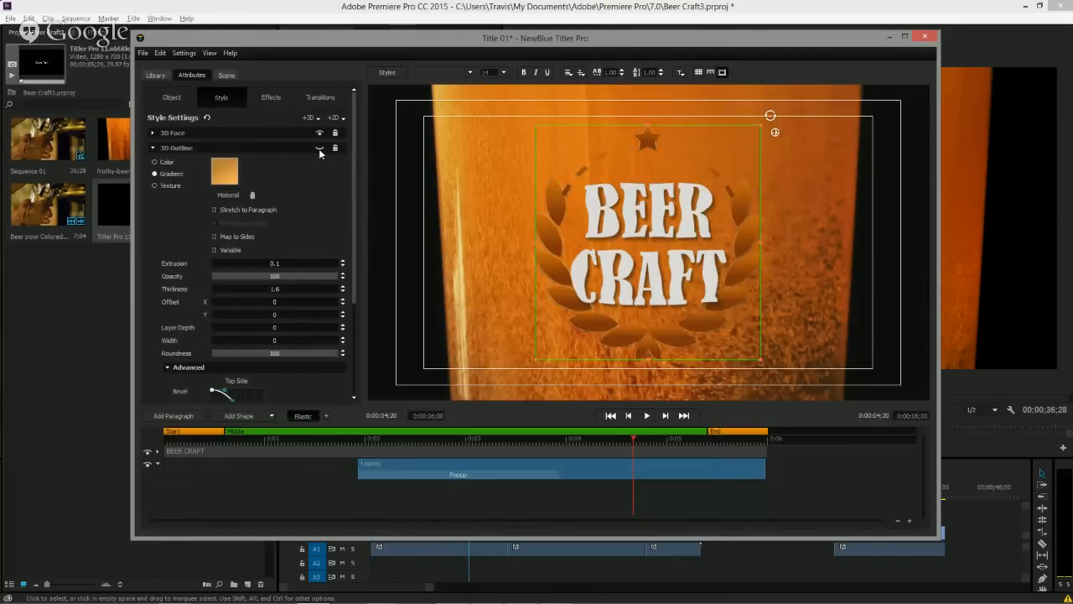
{"action": "left_click", "coordinate": [319, 149]}
{"action": "left_click", "coordinate": [153, 147]}
{"action": "left_click", "coordinate": [153, 133]}
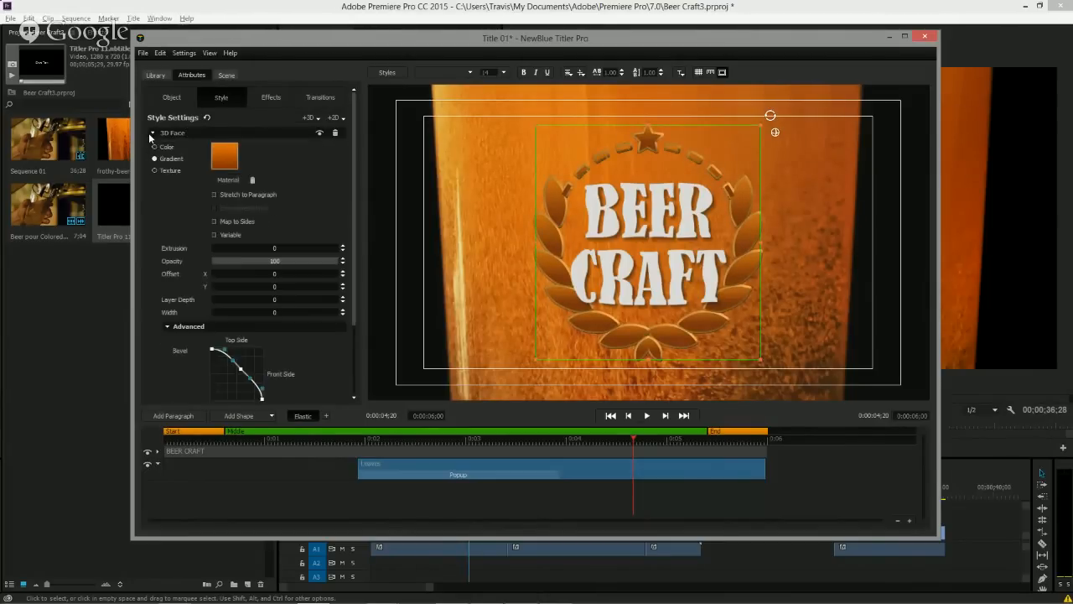
{"action": "left_click", "coordinate": [221, 157]}
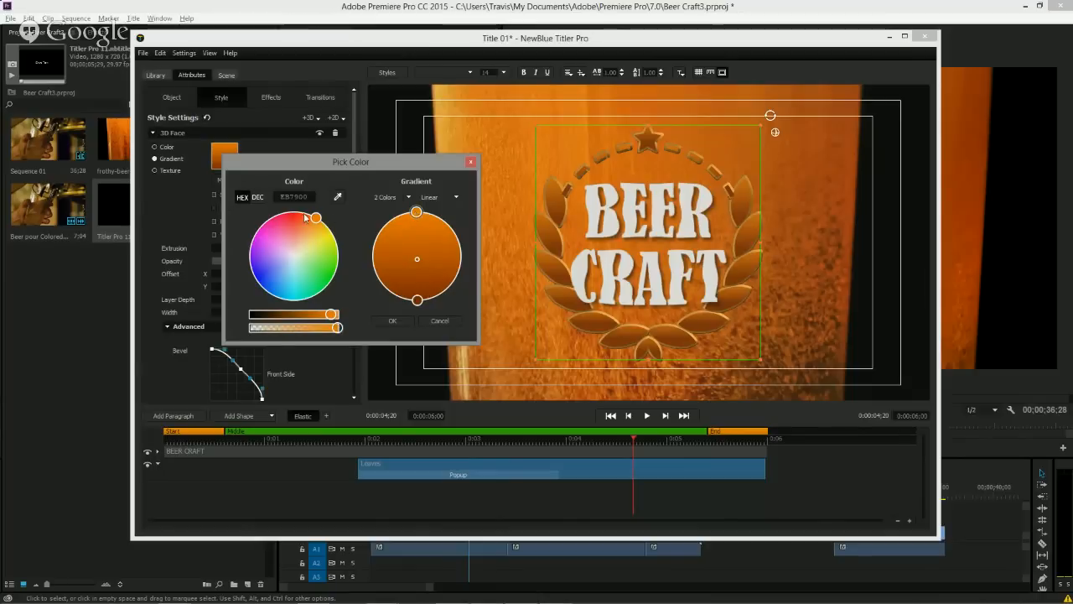
{"action": "left_click_drag", "start_coordinate": [315, 219], "coordinate": [332, 240]}
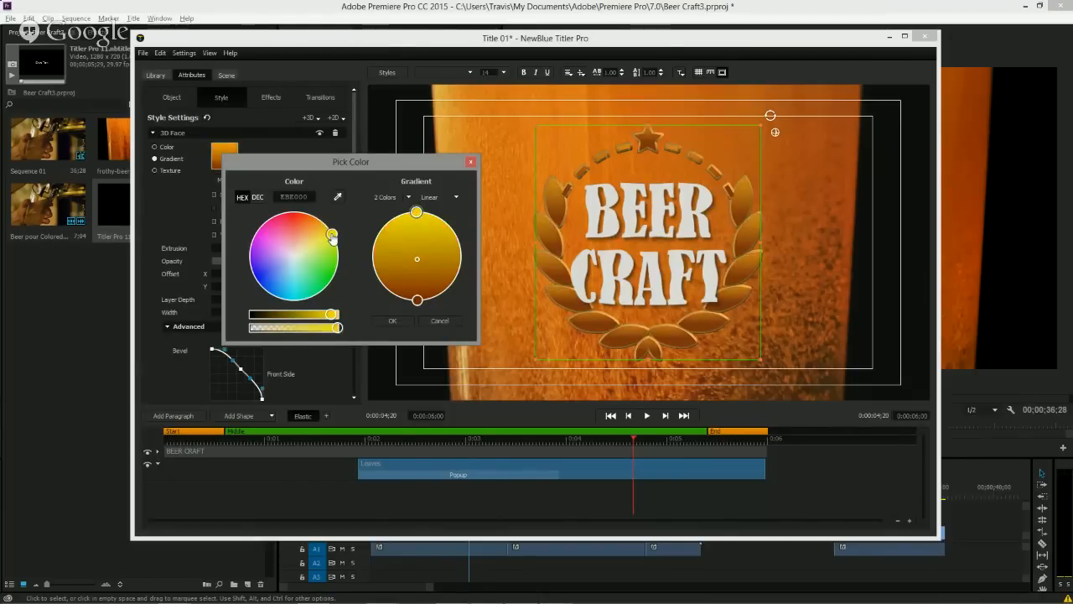
{"action": "left_click", "coordinate": [417, 301]}
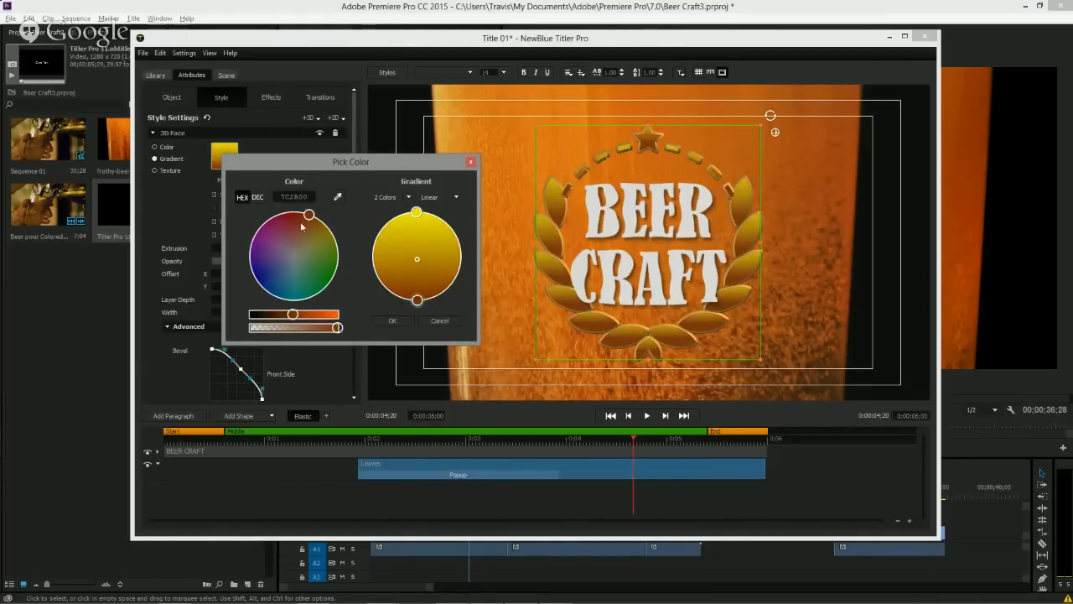
{"action": "left_click_drag", "start_coordinate": [308, 216], "coordinate": [326, 234]}
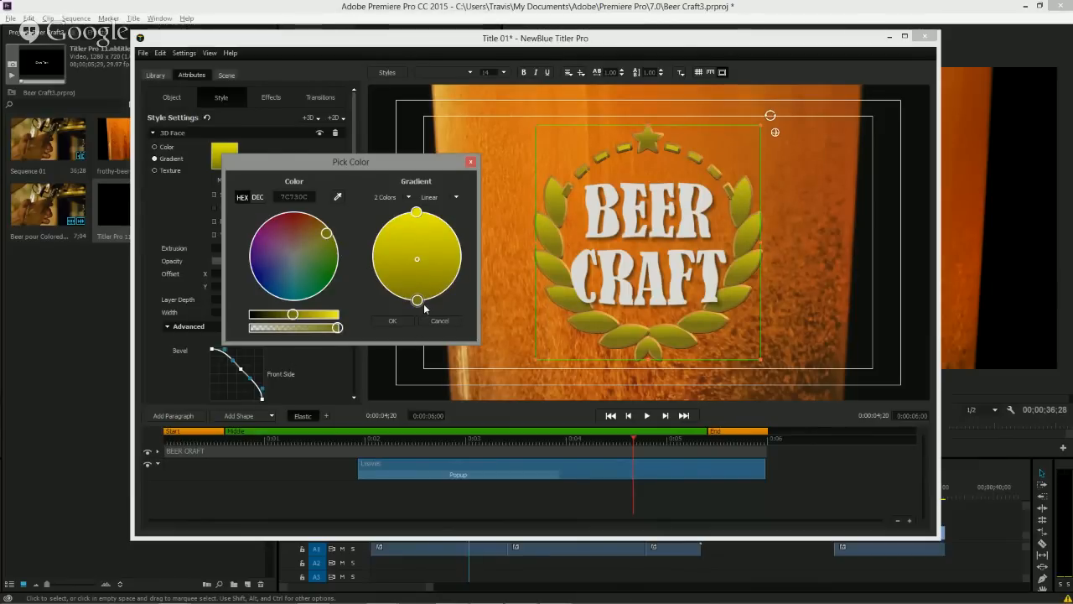
{"action": "left_click_drag", "start_coordinate": [417, 305], "coordinate": [456, 299]}
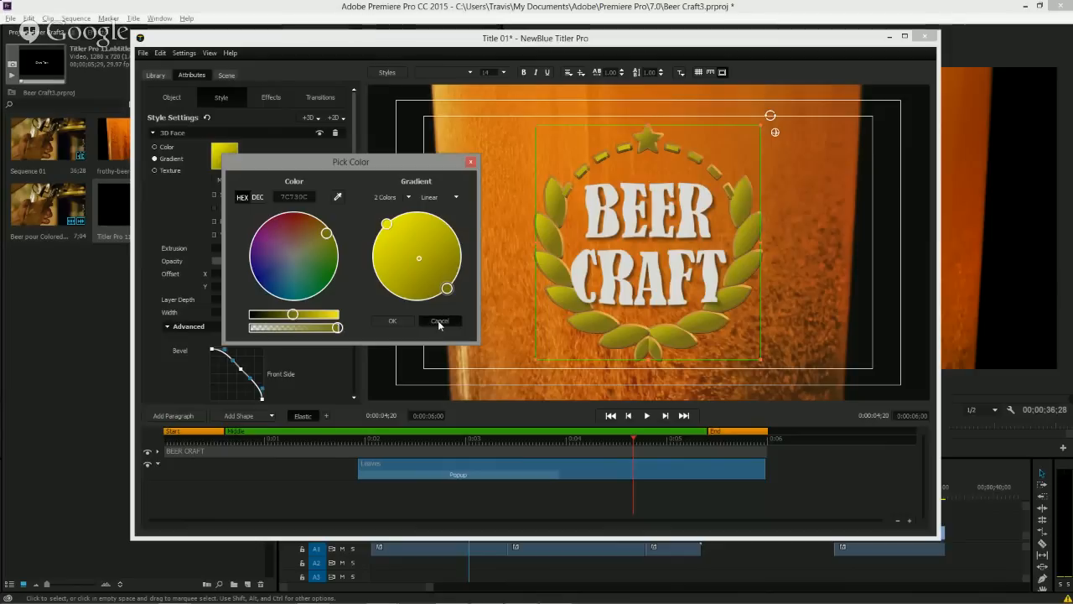
{"action": "left_click", "coordinate": [439, 321]}
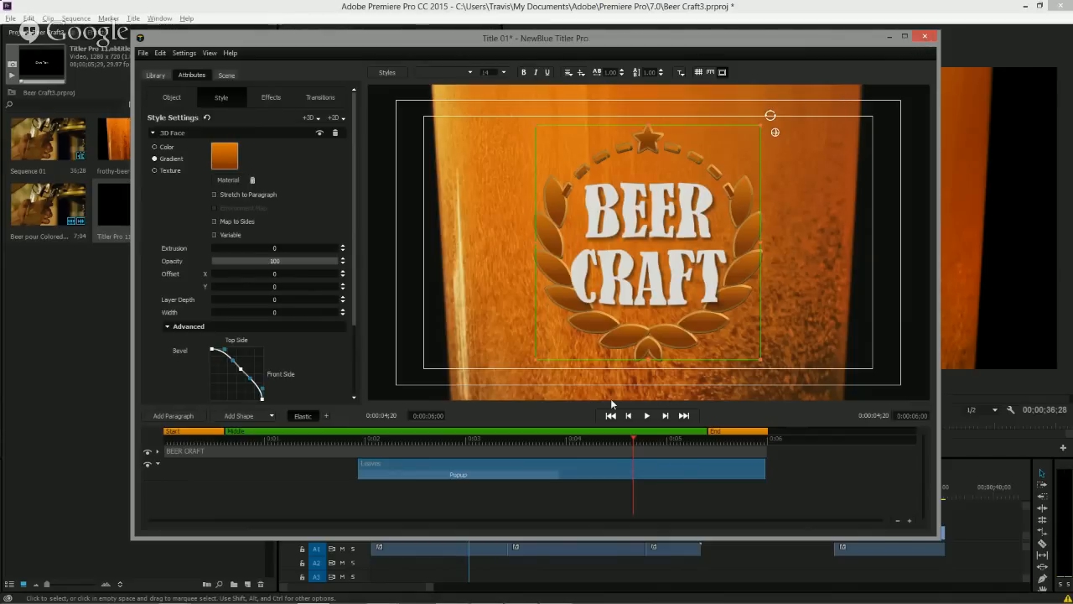
Open the wreath's Popup transition settings and set Apply To to Letter.
{"action": "left_click", "coordinate": [506, 437]}
{"action": "left_click", "coordinate": [477, 439]}
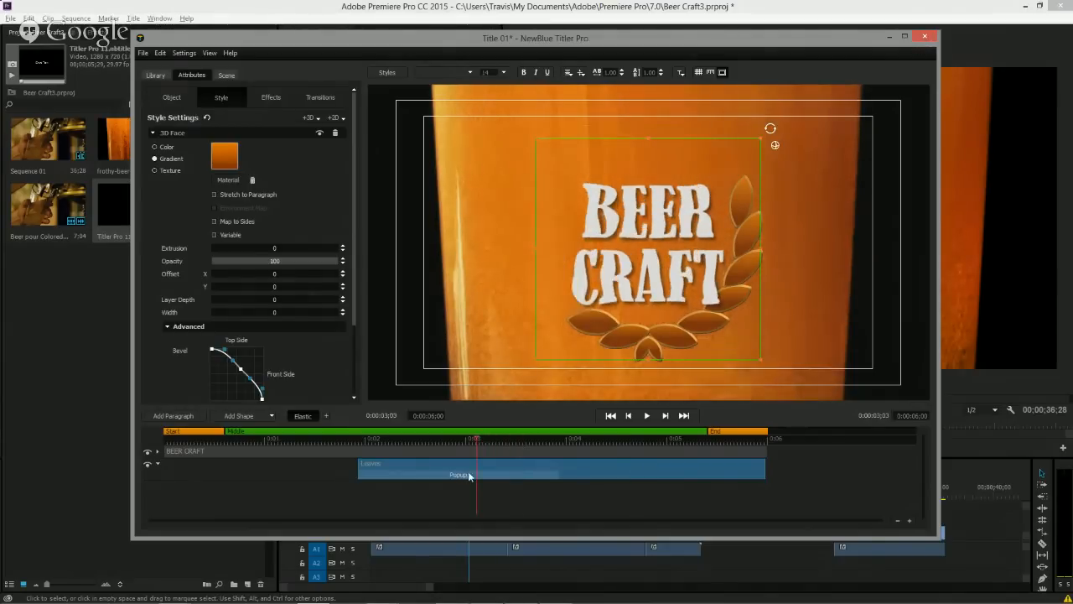
{"action": "left_click", "coordinate": [473, 476]}
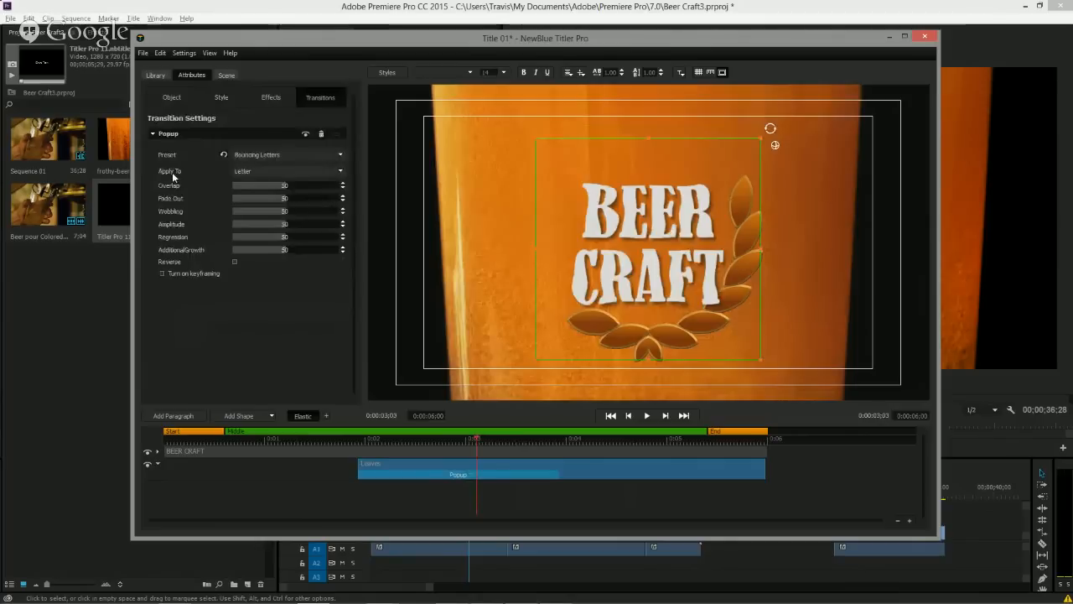
{"action": "left_click", "coordinate": [314, 170]}
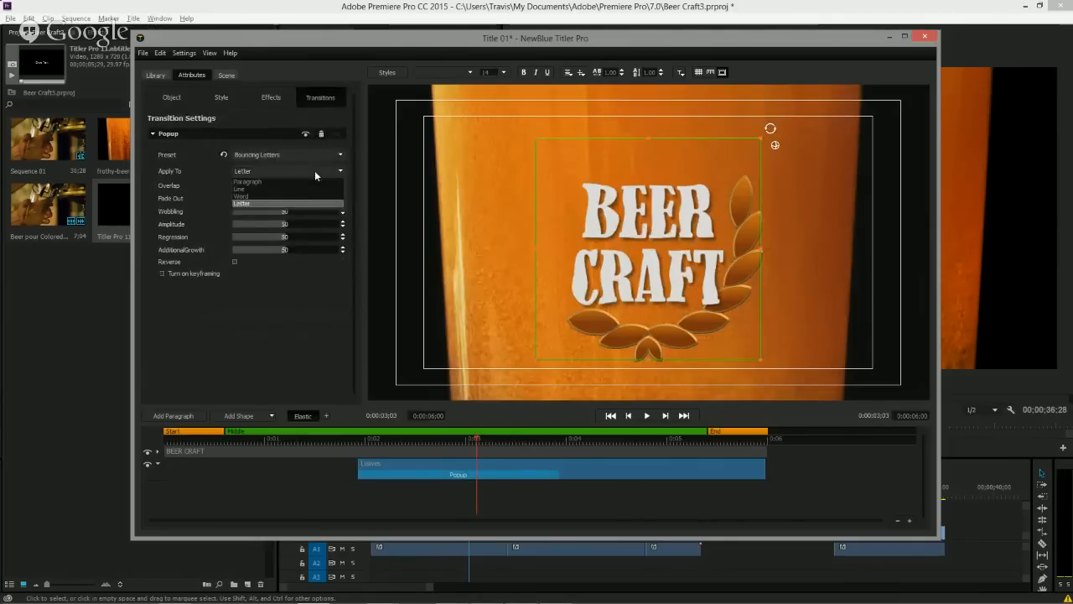
{"action": "left_click", "coordinate": [272, 203]}
Scrub the title's timeline to preview the wreath animation and close the titler.
{"action": "left_click", "coordinate": [448, 438]}
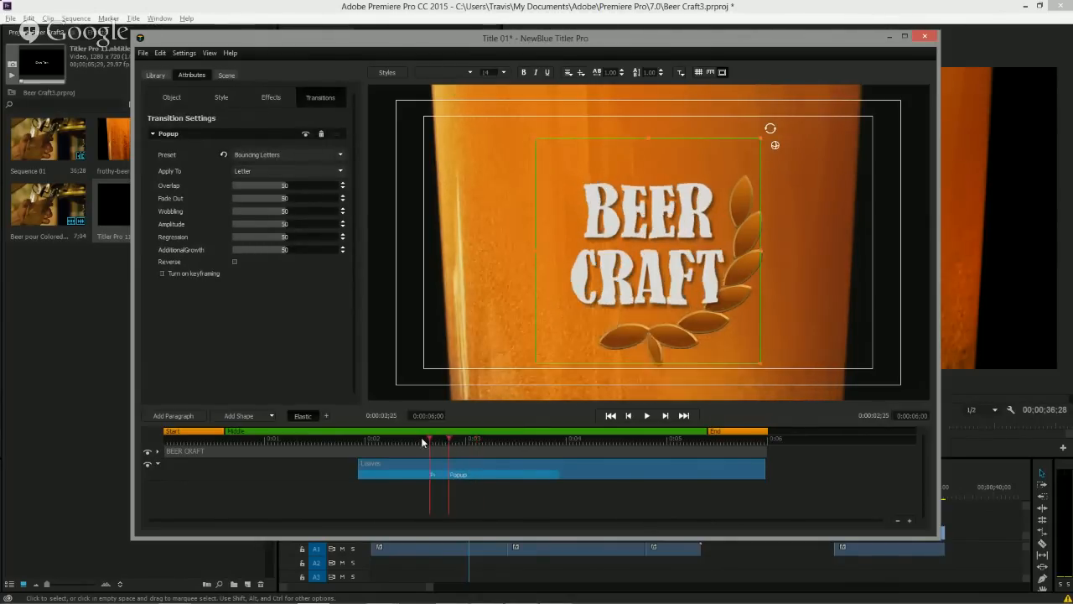
{"action": "left_click_drag", "start_coordinate": [423, 442], "coordinate": [468, 439]}
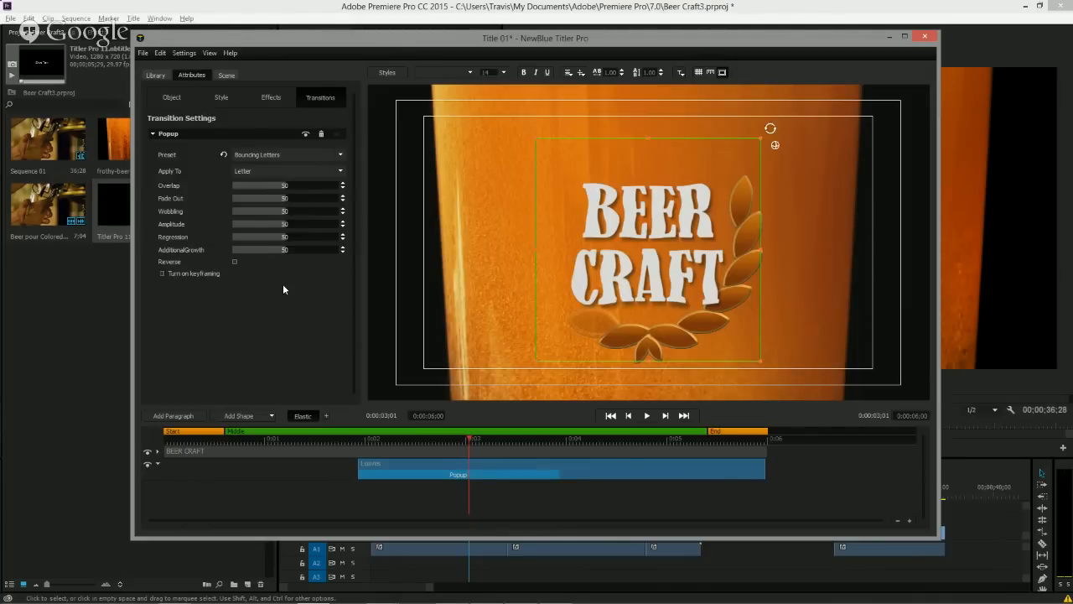
{"action": "left_click", "coordinate": [926, 37]}
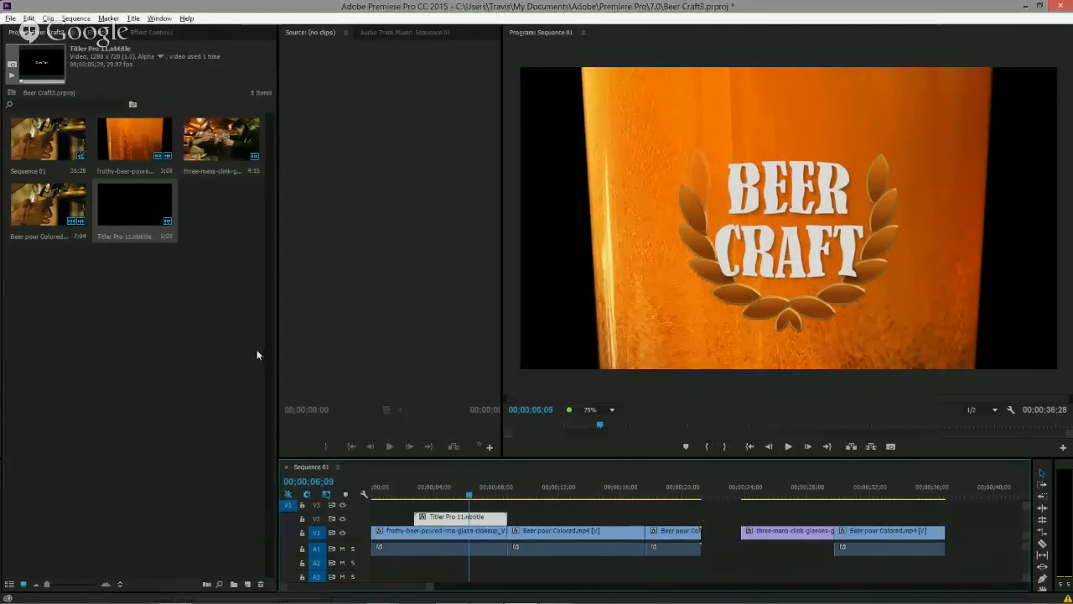
Create a new NewBlue Titler Pro 4 item at 1280 × 720 in the project.
{"action": "left_click", "coordinate": [182, 358]}
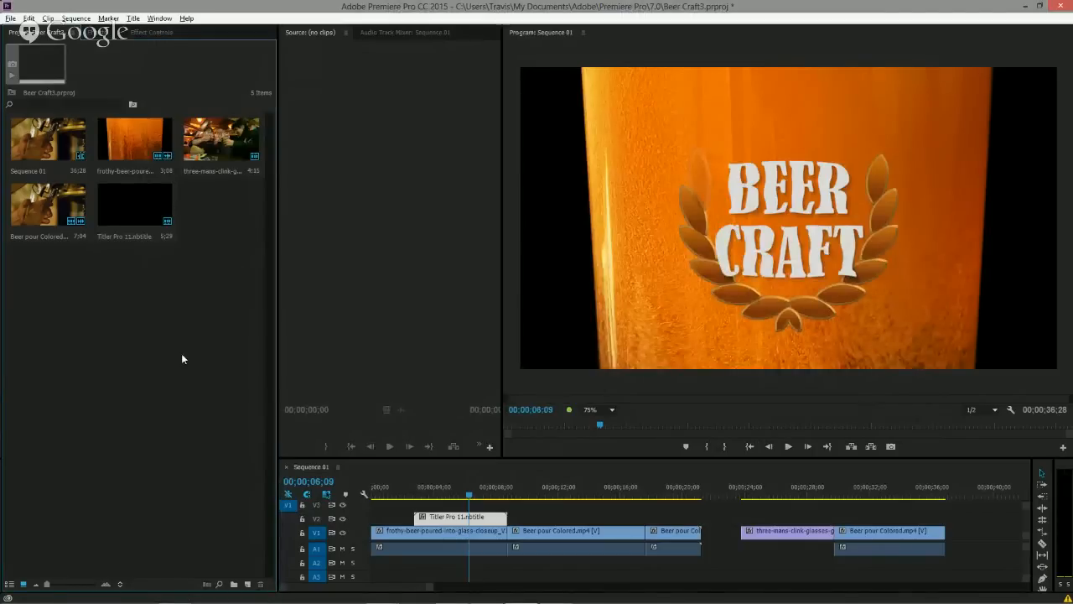
{"action": "left_click", "coordinate": [248, 584]}
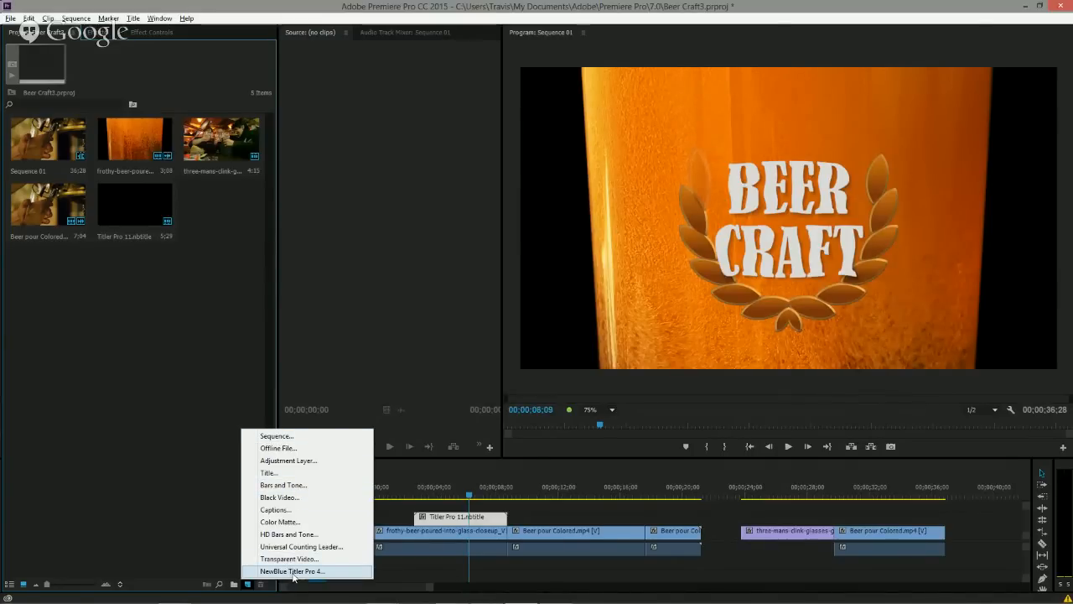
{"action": "left_click", "coordinate": [292, 573]}
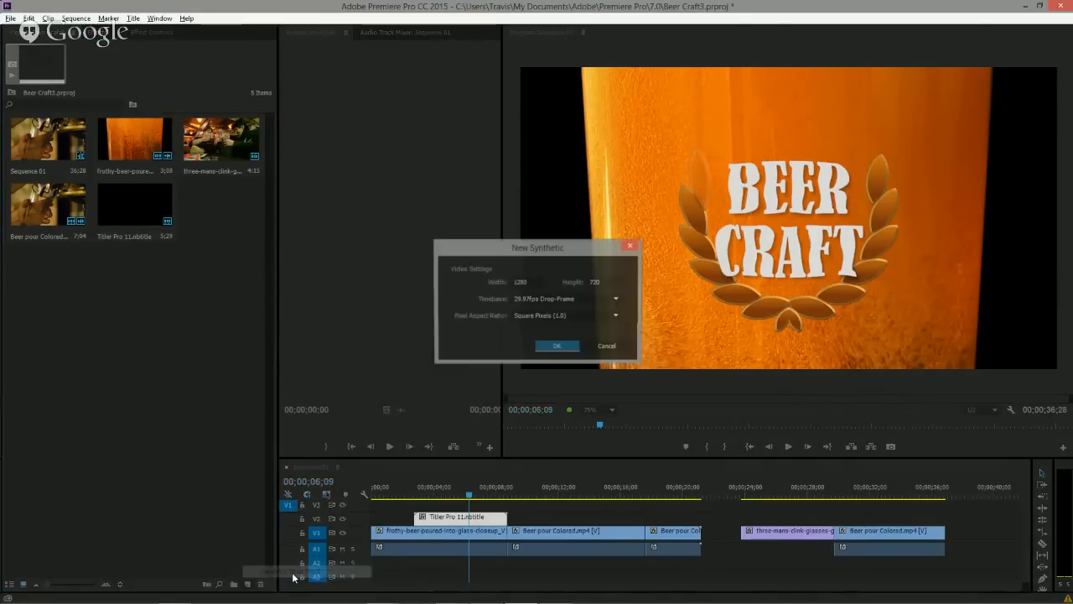
{"action": "left_click", "coordinate": [557, 346]}
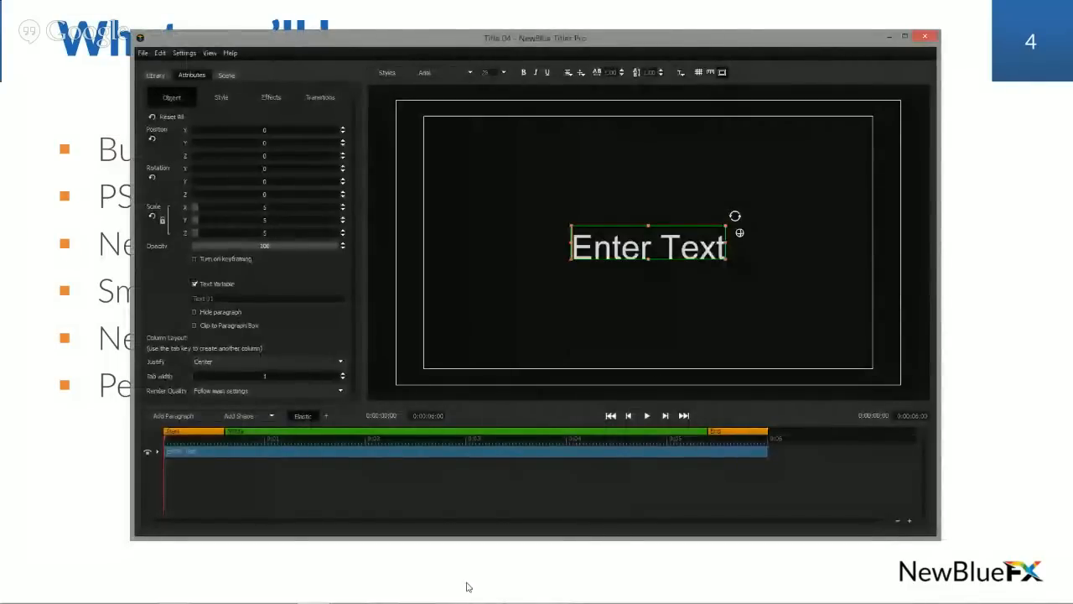
{"action": "key", "text": "alt+Tab"}
{"action": "key", "text": "alt+Tab"}
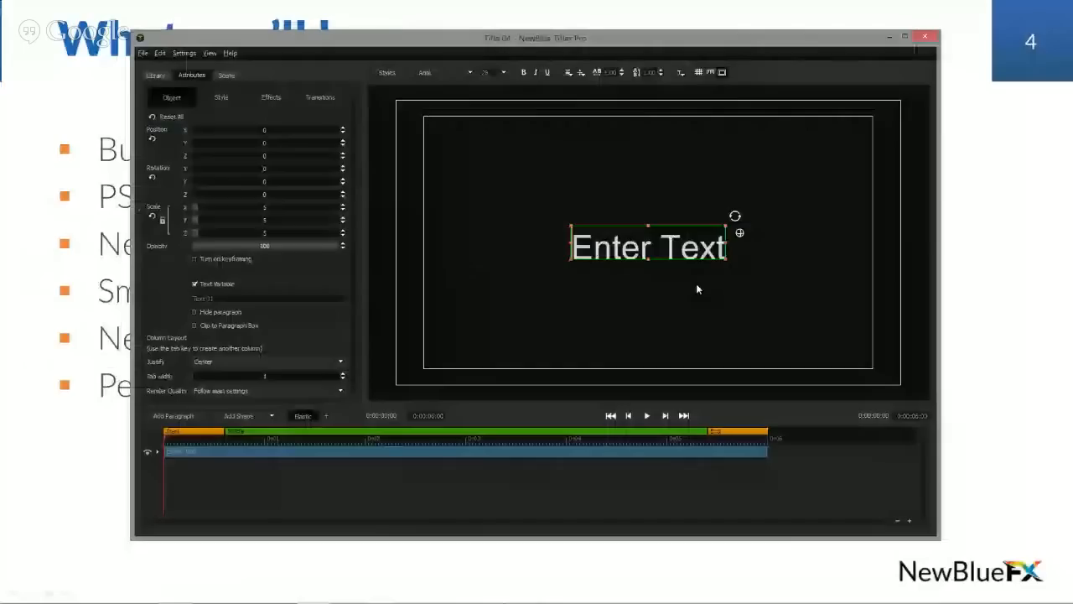
{"action": "key", "text": "Escape"}
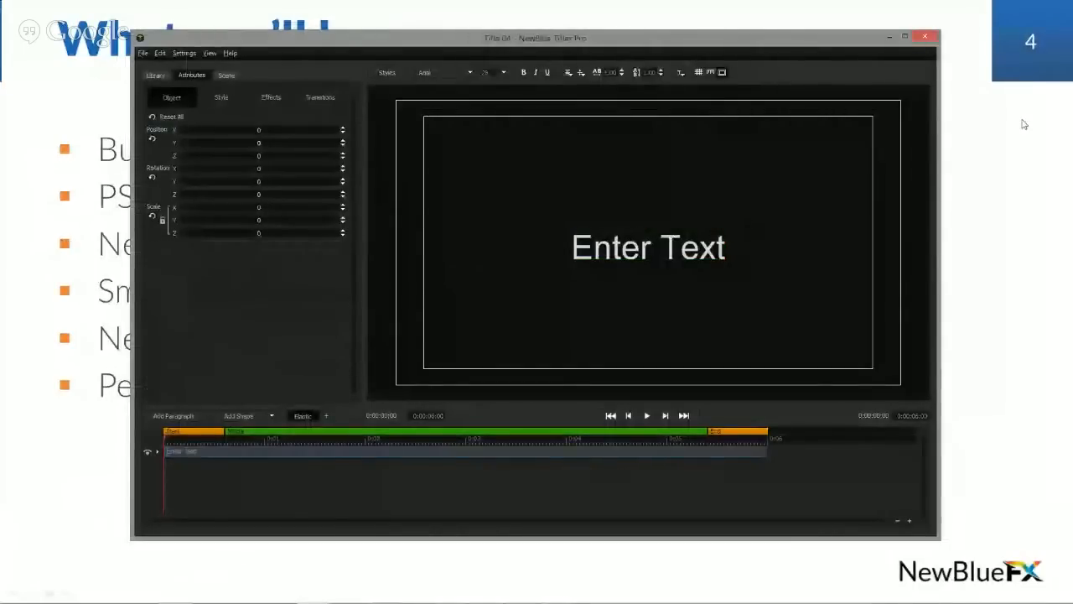
{"action": "left_click", "coordinate": [984, 172]}
{"action": "key", "text": "Escape"}
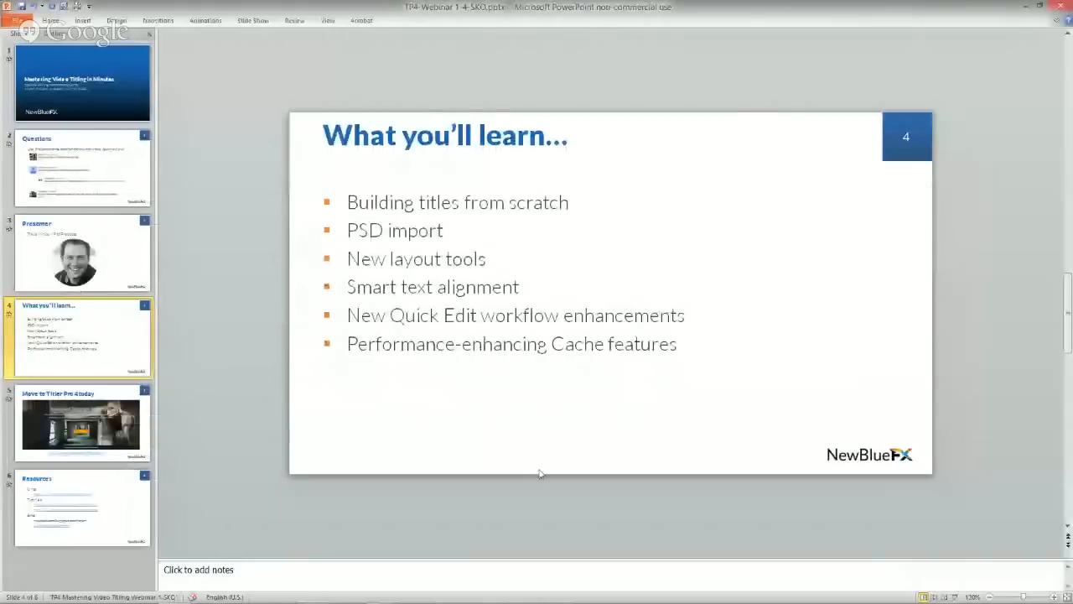
{"action": "key", "text": "alt+Tab"}
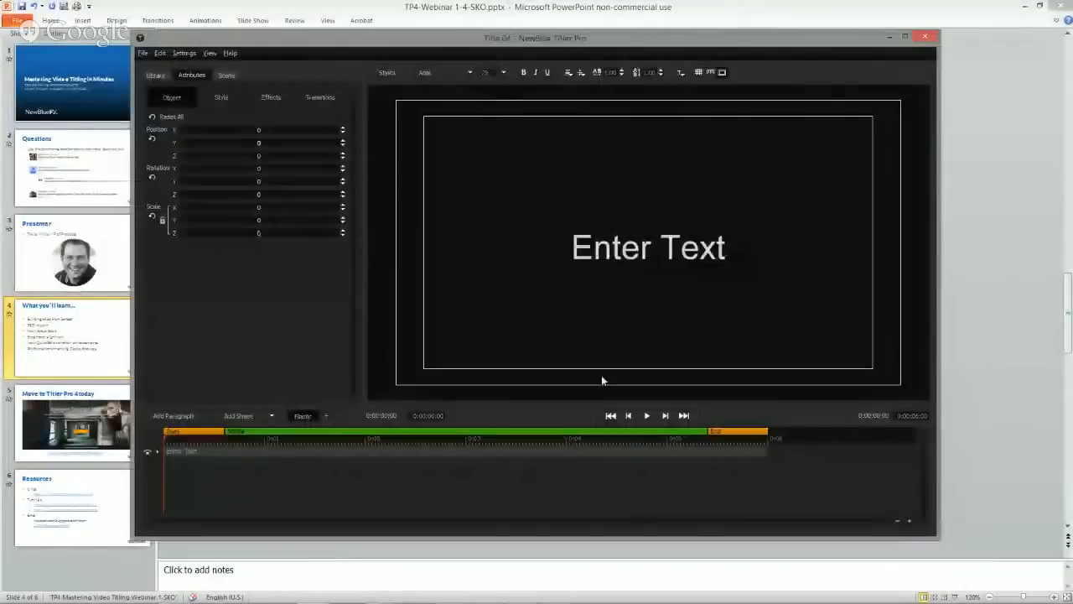
{"action": "left_click", "coordinate": [1025, 8]}
{"action": "left_click", "coordinate": [1025, 7]}
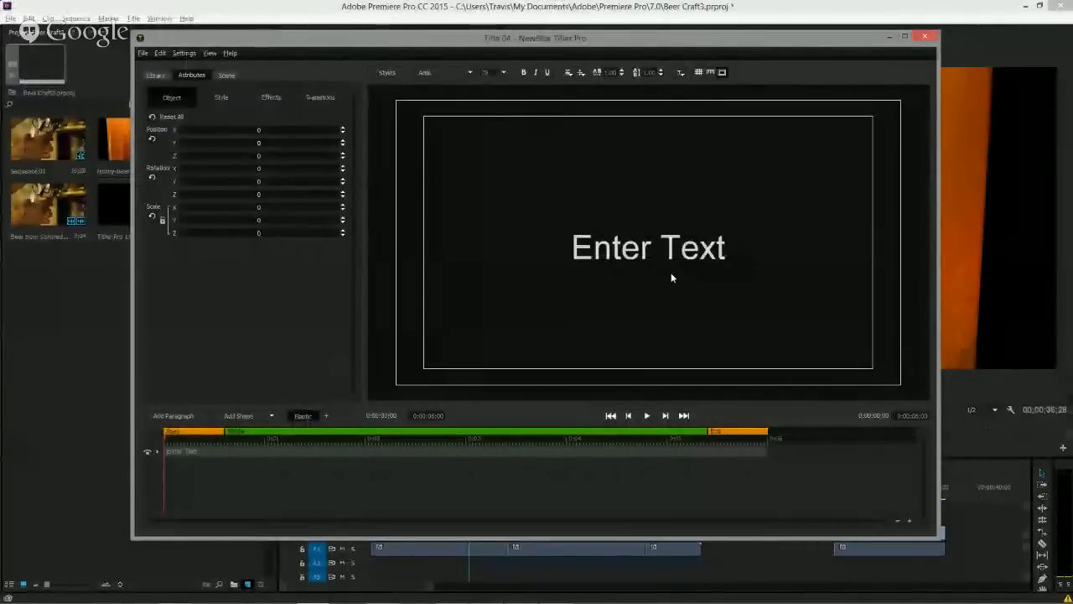
{"action": "left_click", "coordinate": [619, 256]}
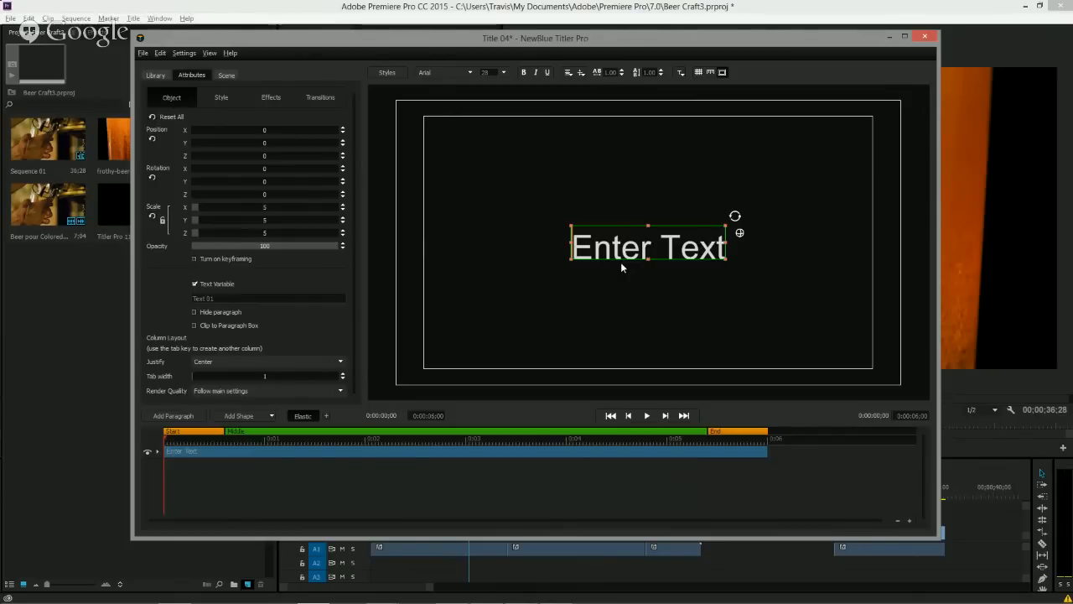
Import the Photoshop file Travis-boards.psd from the Travis Beer PSD folder into the new title.
{"action": "left_click", "coordinate": [143, 53]}
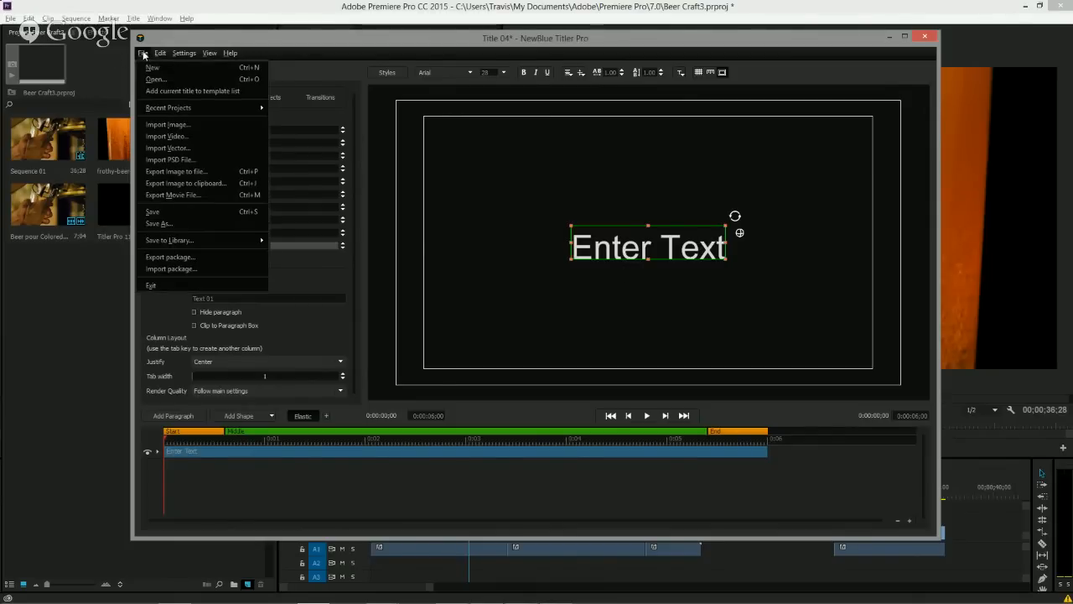
{"action": "left_click", "coordinate": [177, 160]}
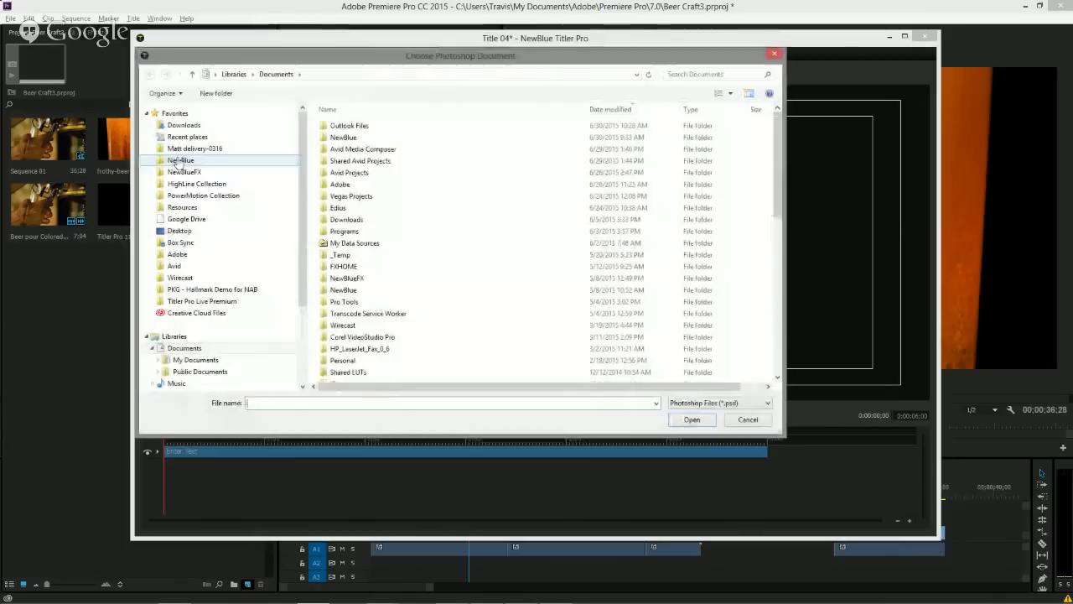
{"action": "scroll", "coordinate": [226, 318], "scroll_direction": "down", "scroll_amount": 2}
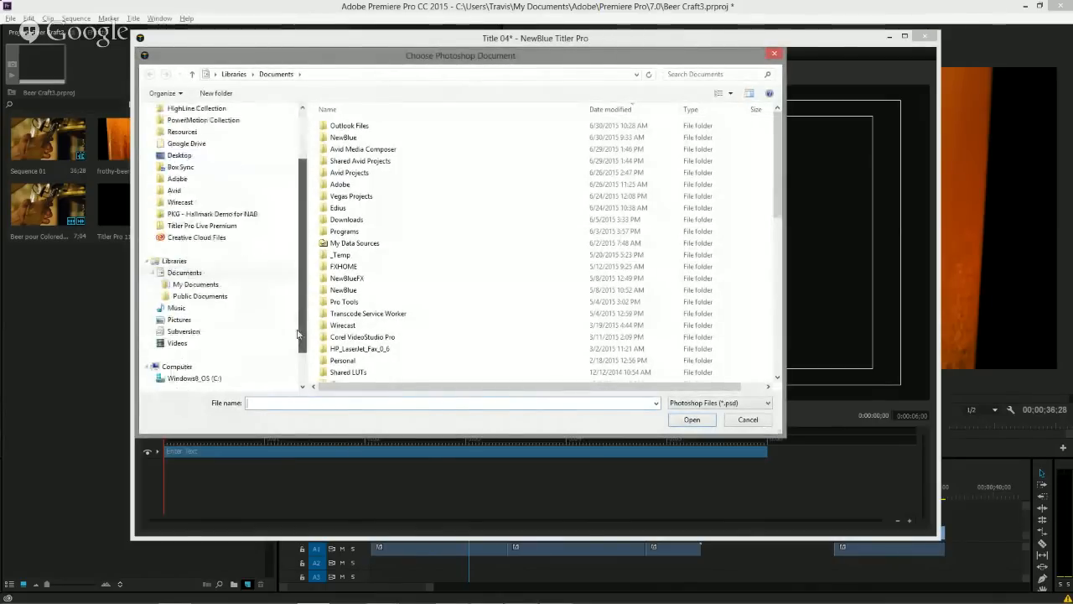
{"action": "left_click", "coordinate": [177, 342]}
{"action": "double_click", "coordinate": [345, 156]}
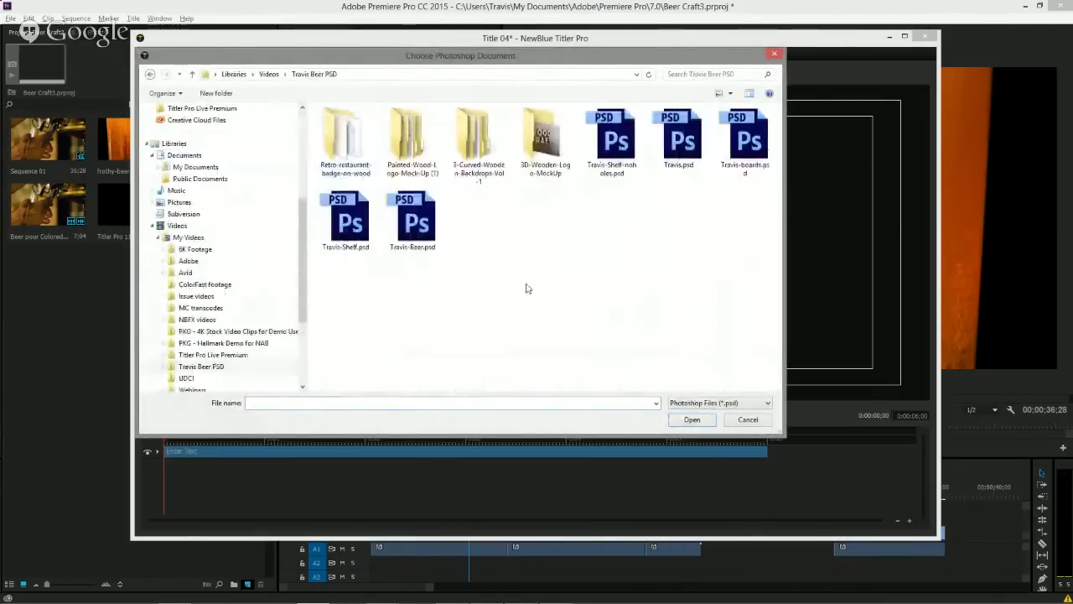
{"action": "double_click", "coordinate": [756, 142]}
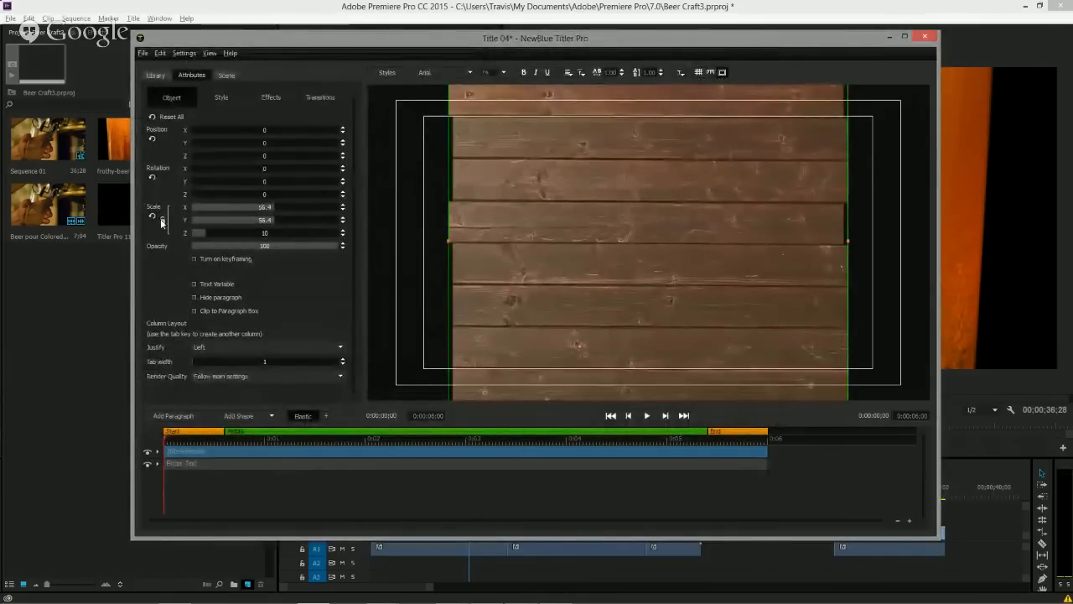
Scale the boards down to about 46.5 and rotate them in 3D on the canvas.
{"action": "left_click_drag", "start_coordinate": [261, 214], "coordinate": [235, 209]}
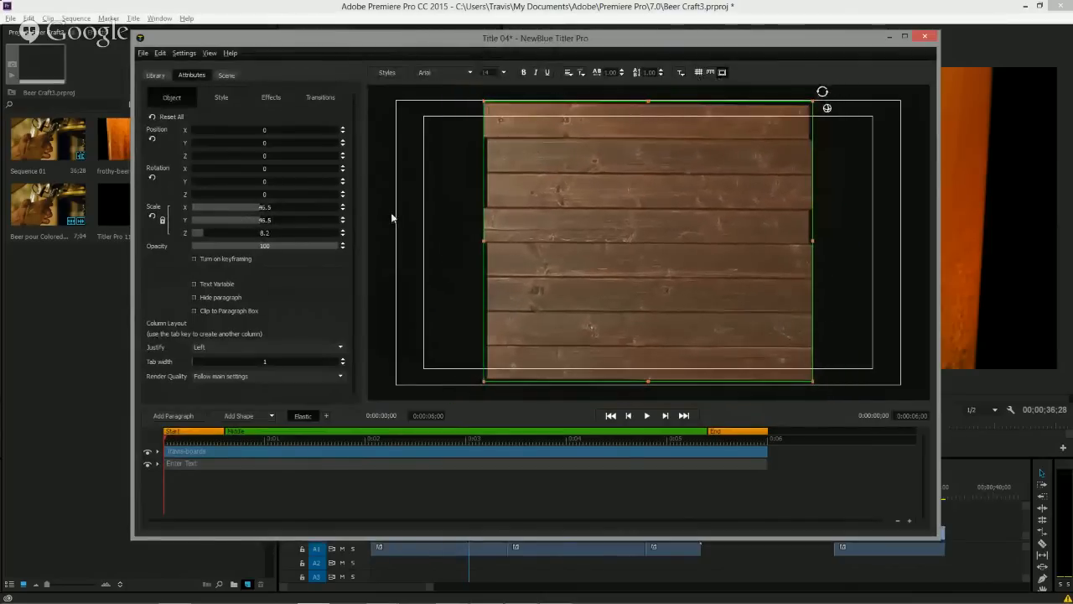
{"action": "left_click", "coordinate": [827, 110]}
{"action": "left_click_drag", "start_coordinate": [649, 252], "coordinate": [721, 198]}
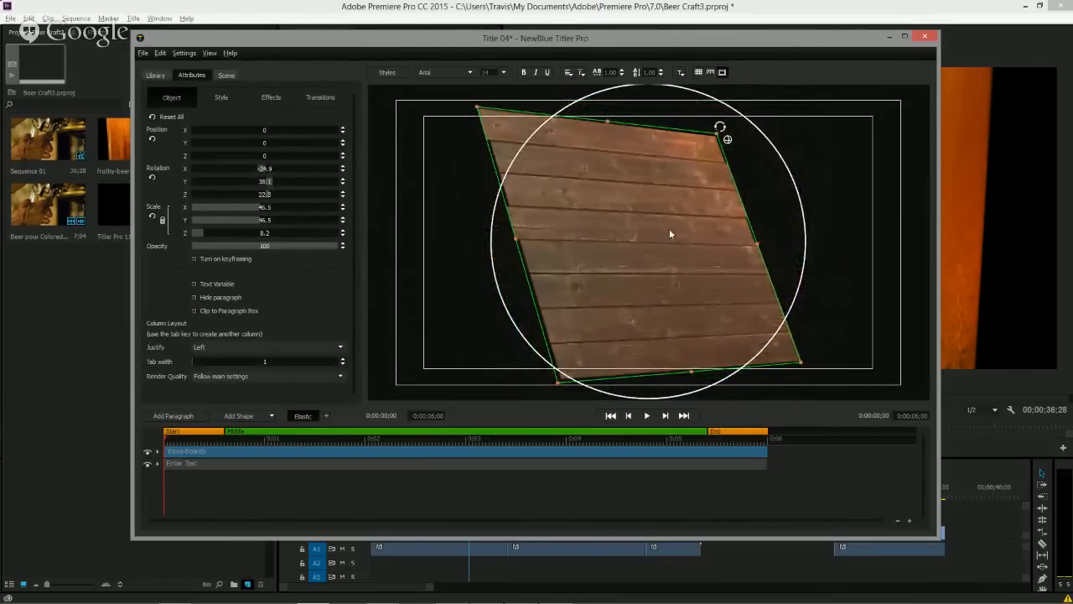
Set the boards' 3D Face extrusion to about 107.6.
{"action": "left_click", "coordinate": [221, 98]}
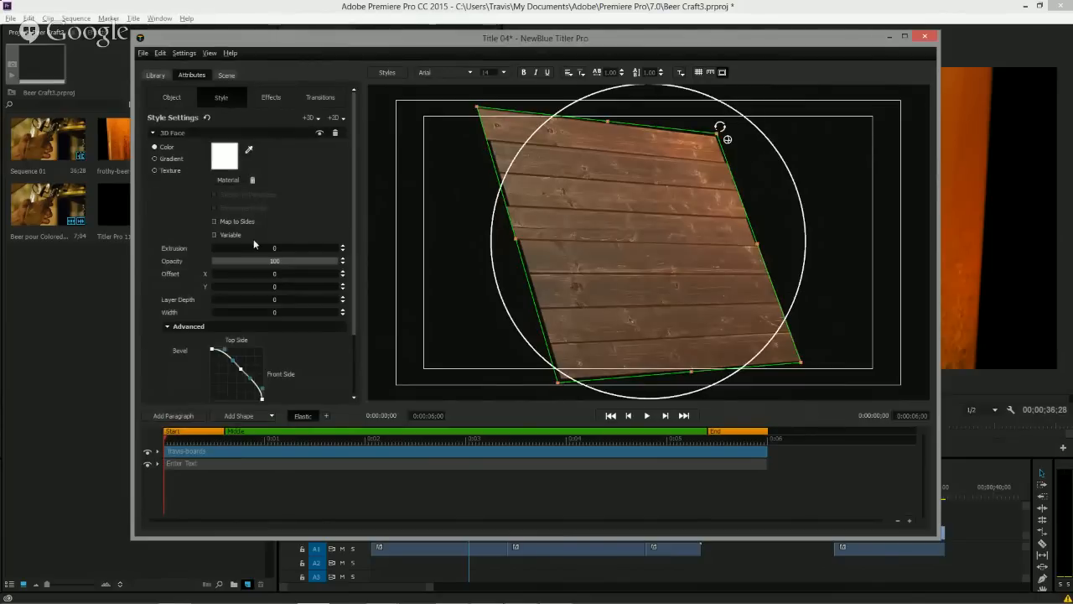
{"action": "left_click_drag", "start_coordinate": [215, 249], "coordinate": [272, 257]}
{"action": "left_click_drag", "start_coordinate": [649, 274], "coordinate": [662, 254]}
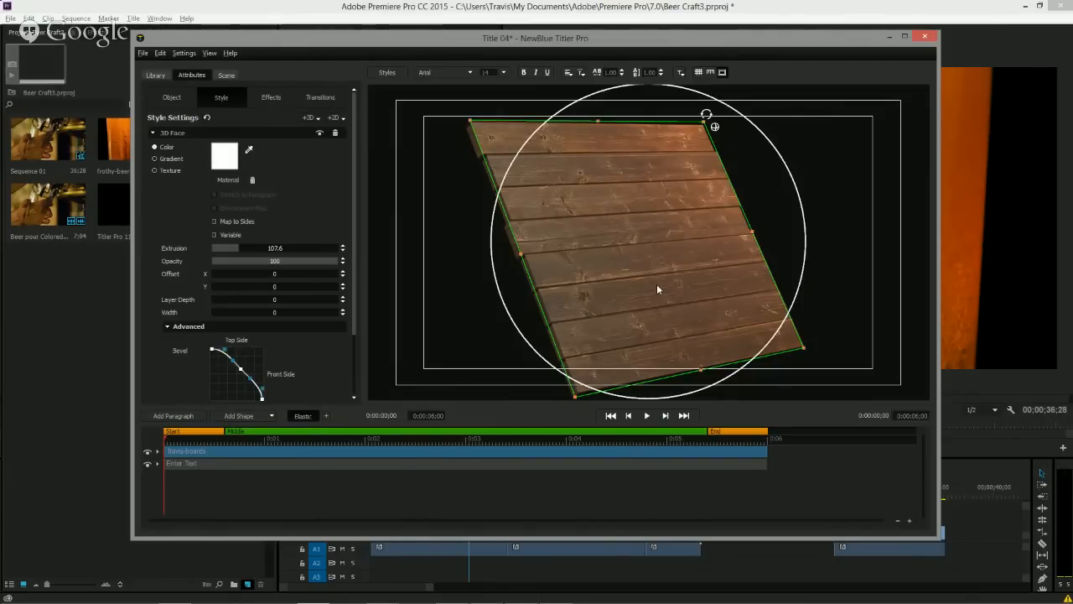
Apply the Fly In transition's Letters Right preset from the library to the boards.
{"action": "left_click", "coordinate": [154, 76]}
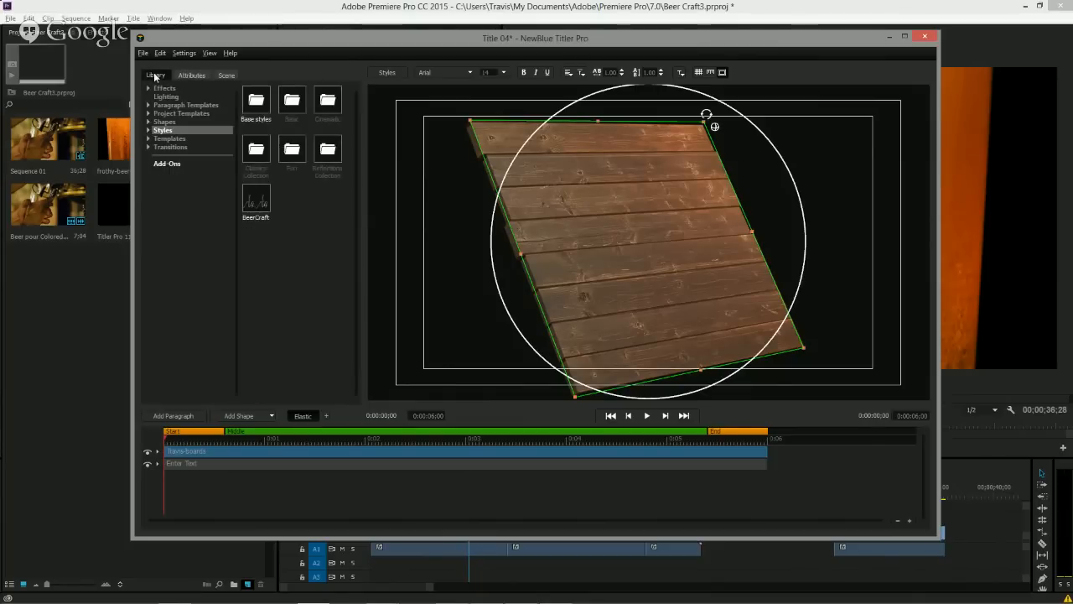
{"action": "left_click", "coordinate": [149, 147]}
{"action": "left_click", "coordinate": [154, 156]}
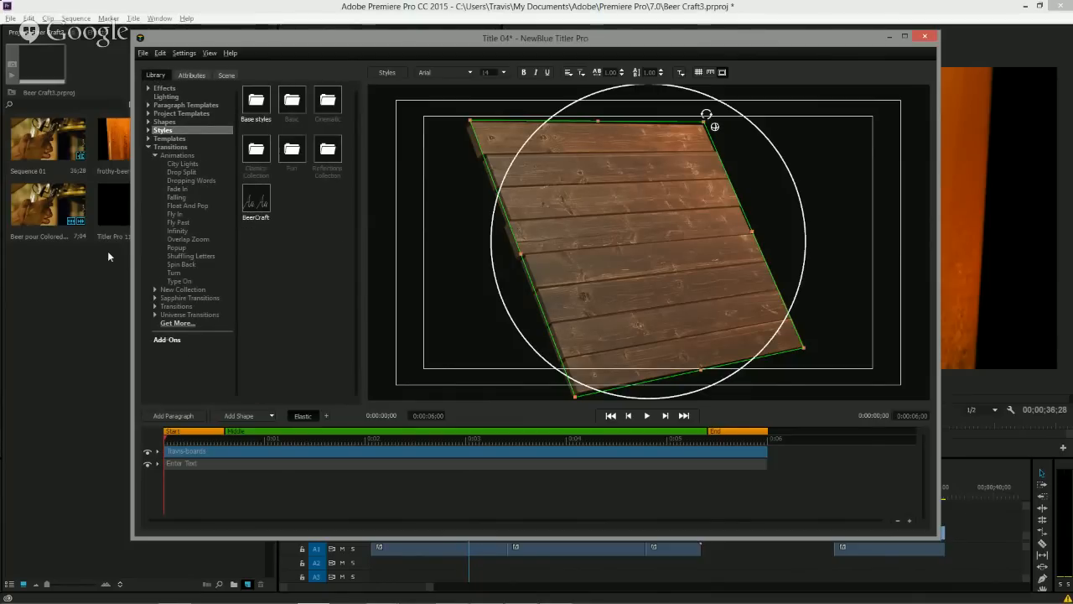
{"action": "left_click", "coordinate": [174, 214]}
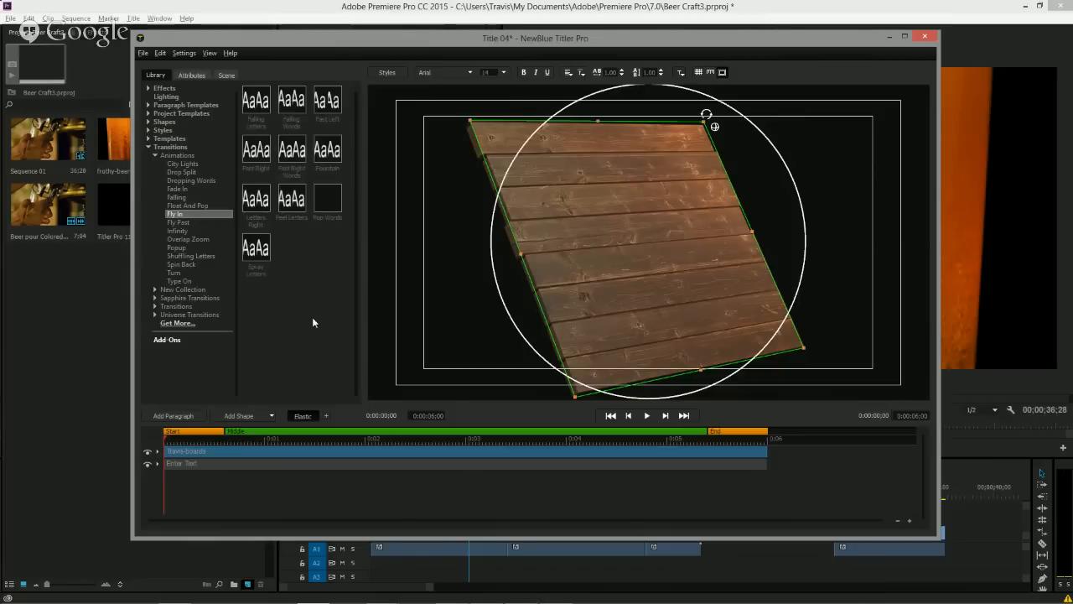
{"action": "left_click", "coordinate": [257, 102]}
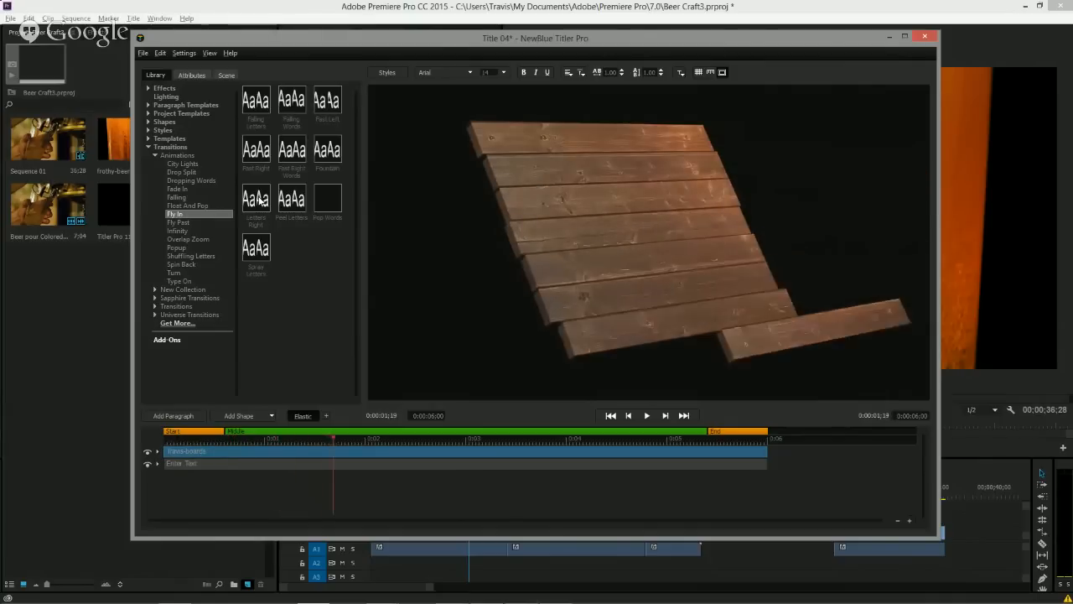
{"action": "left_click_drag", "start_coordinate": [260, 200], "coordinate": [570, 210]}
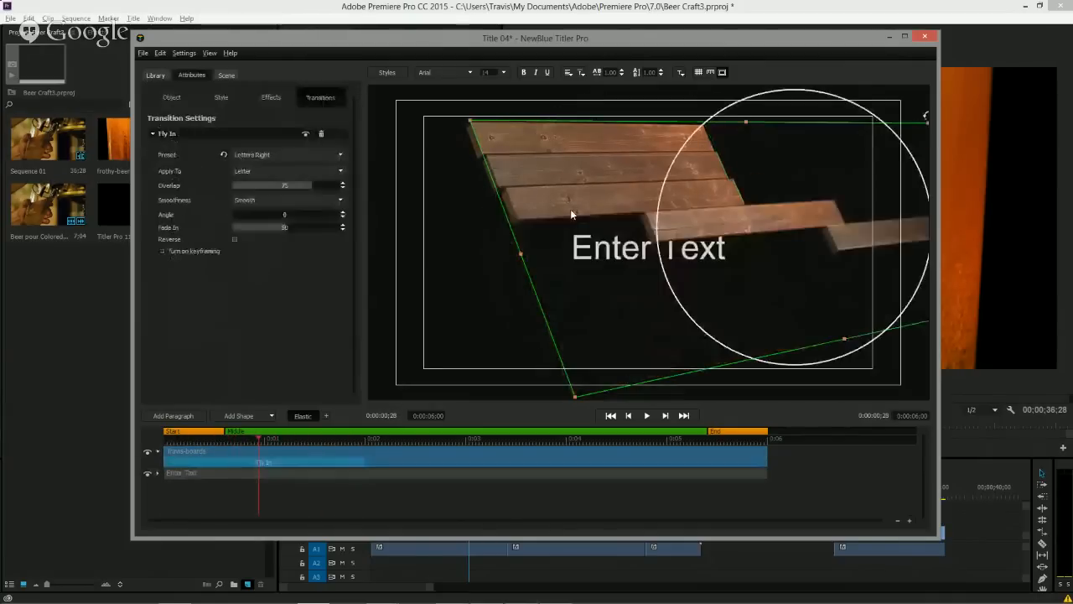
Reset the boards' rotation and scale them up to about 83 so they fill the frame.
{"action": "left_click_drag", "start_coordinate": [222, 439], "coordinate": [330, 459]}
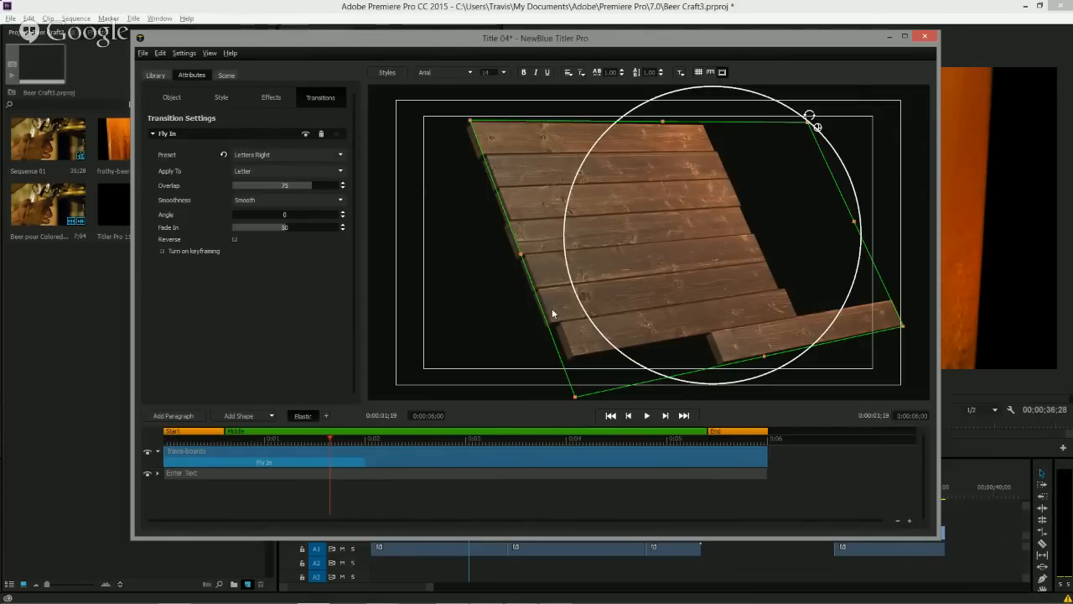
{"action": "left_click", "coordinate": [178, 98]}
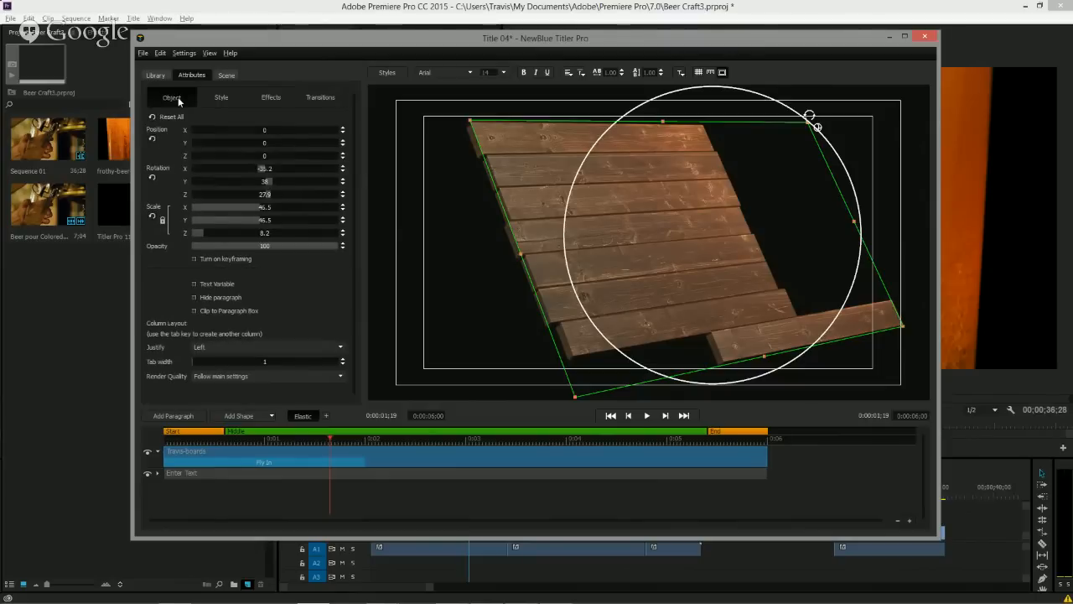
{"action": "left_click", "coordinate": [151, 179]}
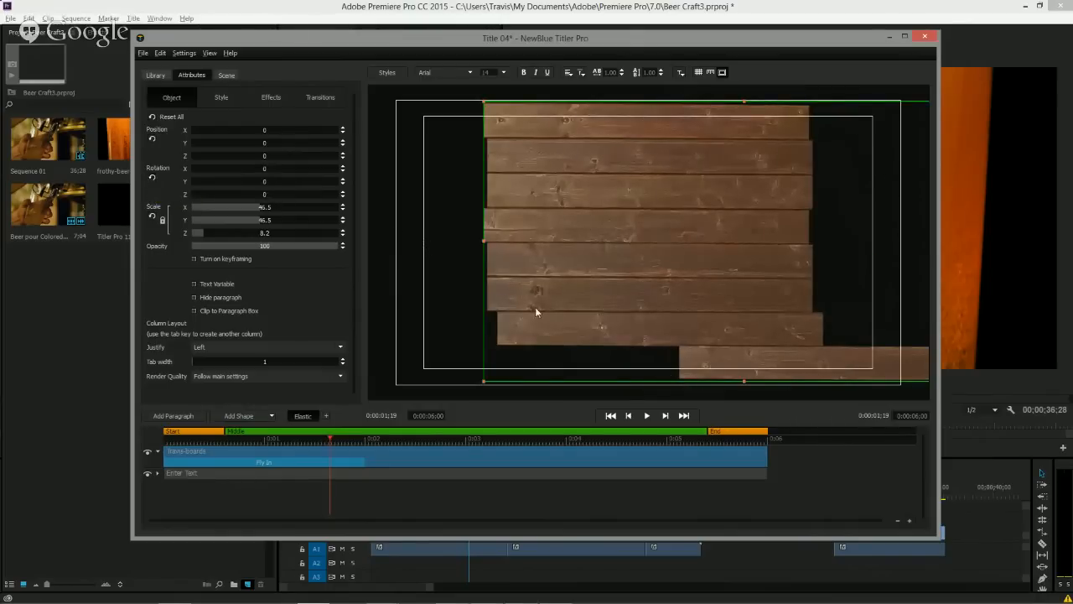
{"action": "left_click_drag", "start_coordinate": [357, 441], "coordinate": [488, 444]}
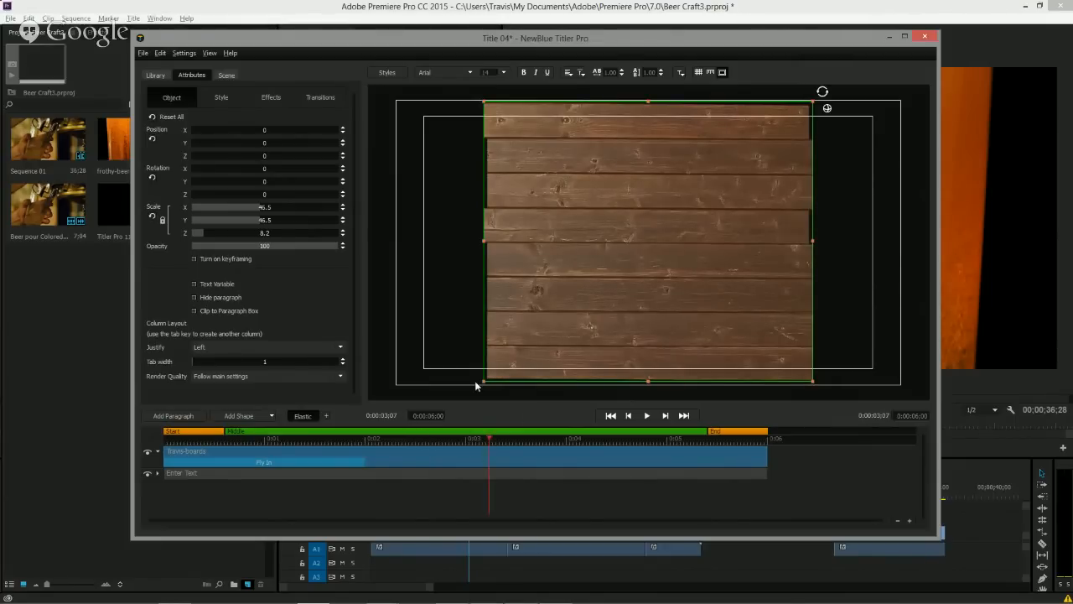
{"action": "left_click_drag", "start_coordinate": [482, 384], "coordinate": [297, 461]}
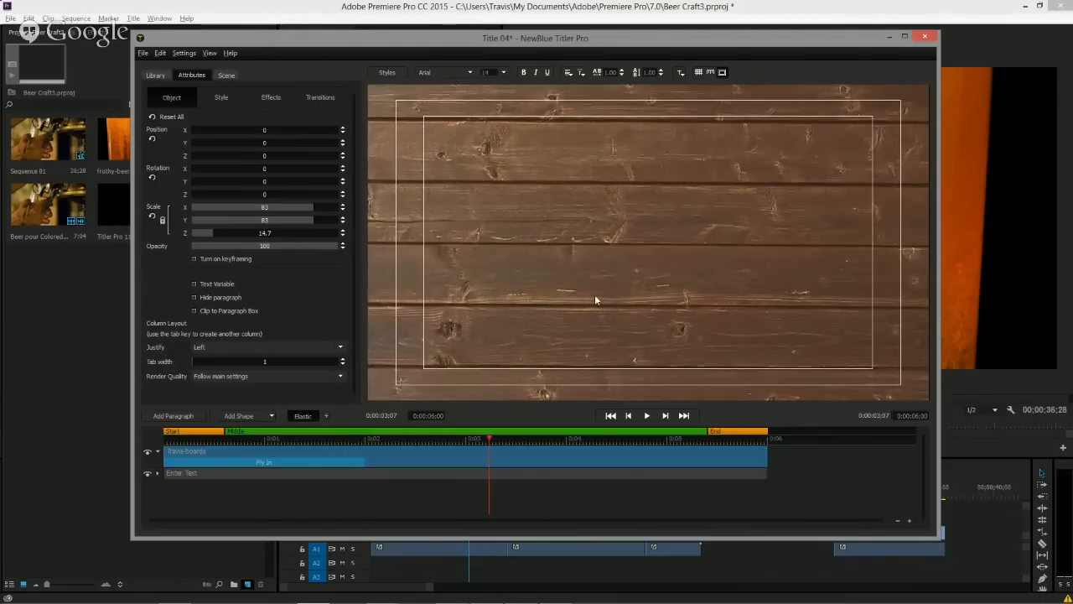
Move the Enter Text layer above the boards and replace its text with The India Pale Ale.
{"action": "left_click", "coordinate": [470, 475]}
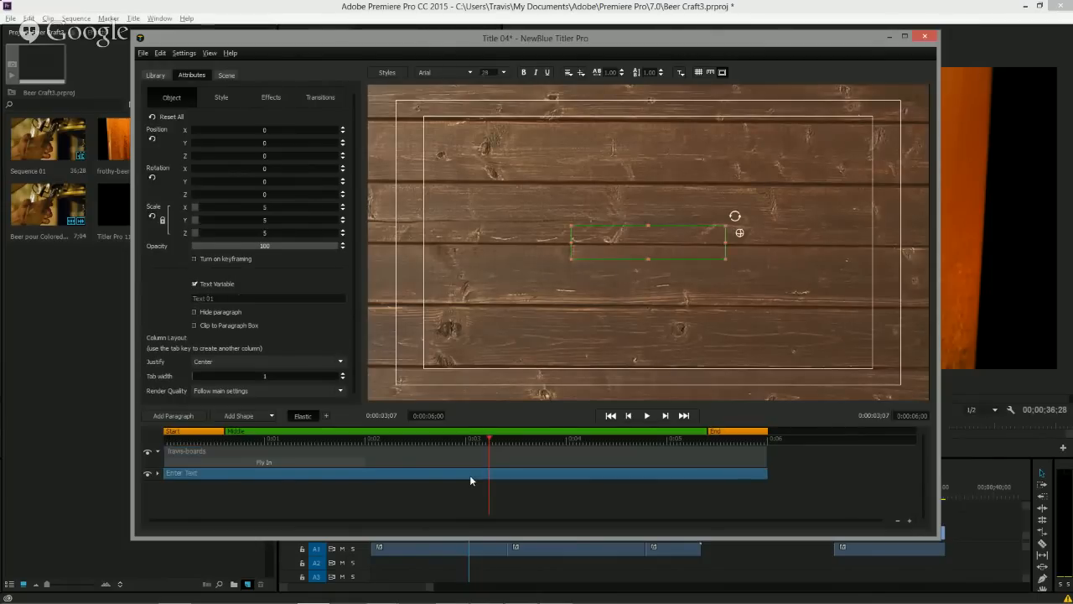
{"action": "left_click_drag", "start_coordinate": [469, 475], "coordinate": [471, 450]}
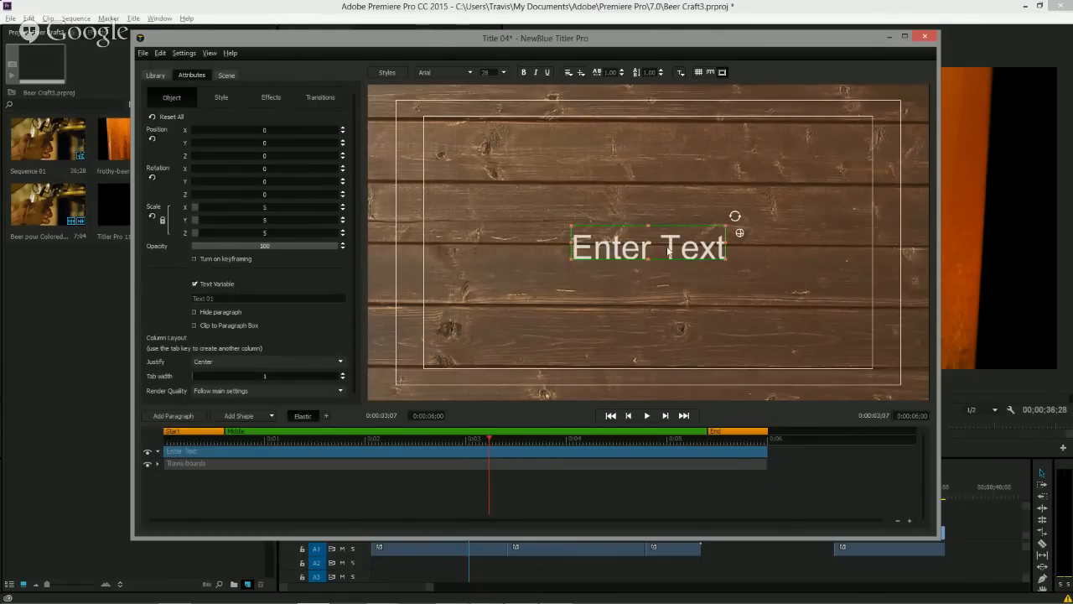
{"action": "double_click", "coordinate": [628, 251]}
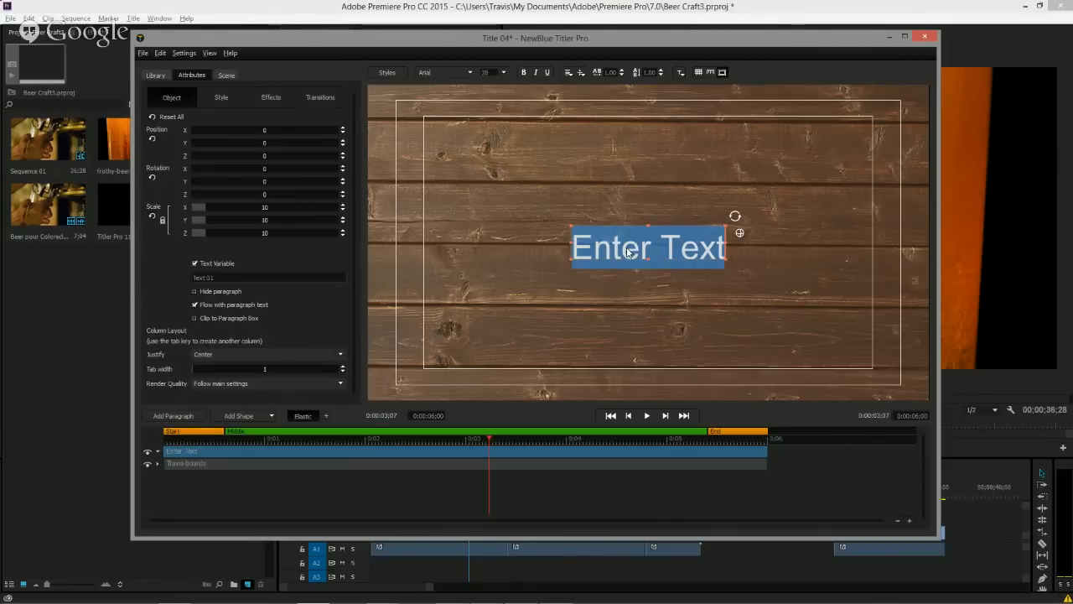
{"action": "type", "text": "The"}
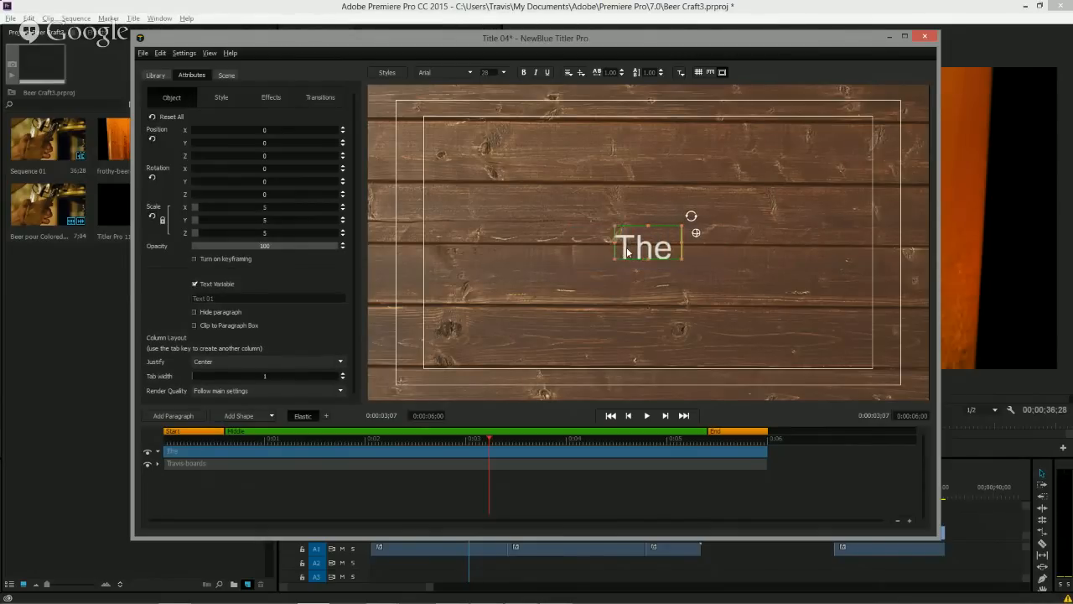
{"action": "type", "text": " India Pale Ale"}
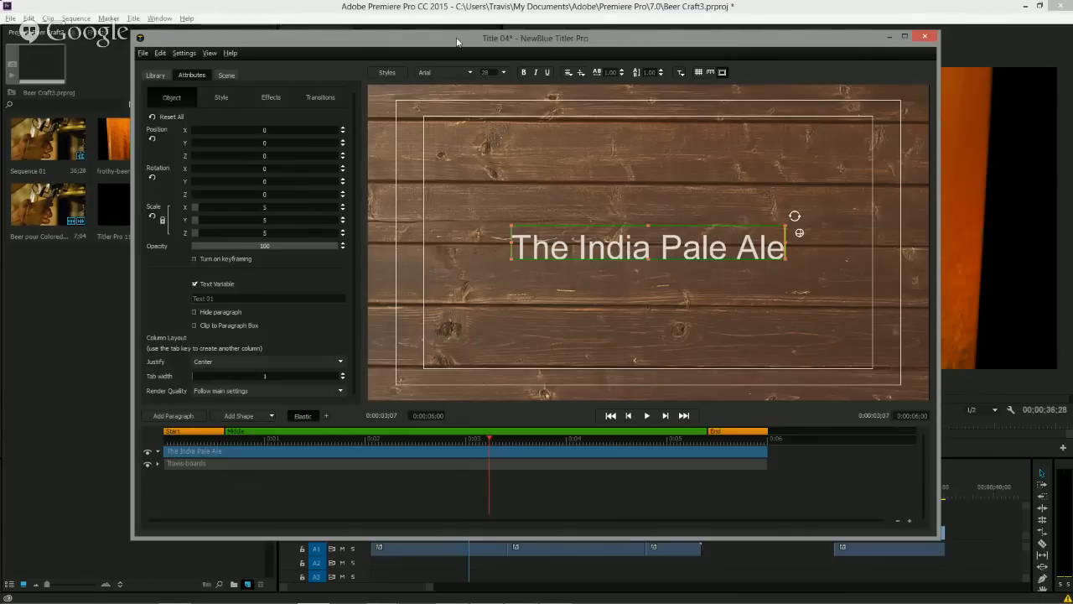
Set The India Pale Ale text's font to Bernard MT Condensed and move the title to the top of the frame.
{"action": "left_click", "coordinate": [469, 74]}
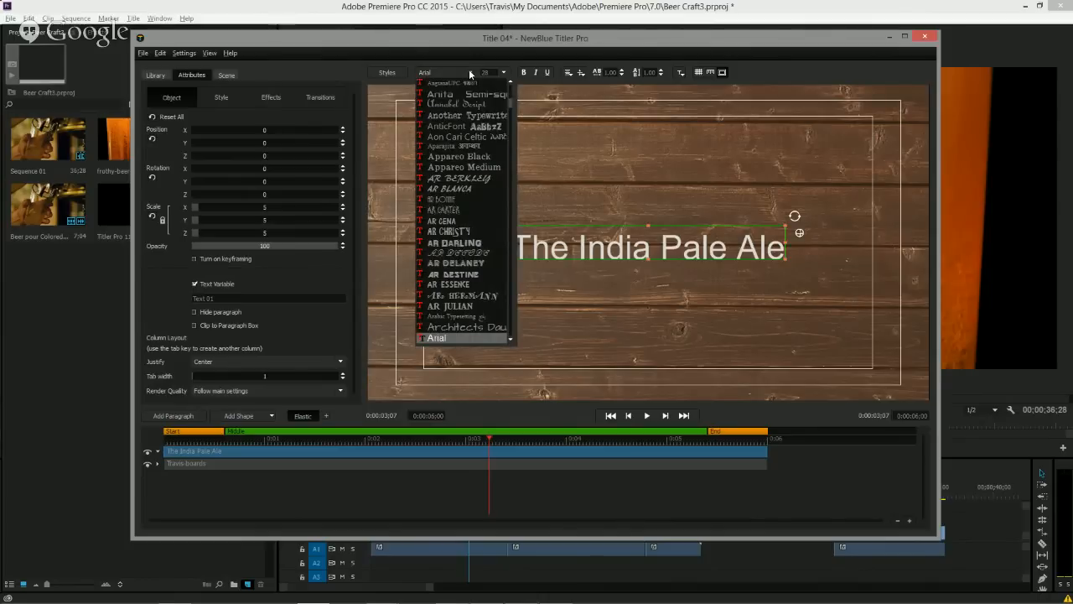
{"action": "type", "text": "ber"}
{"action": "key", "text": "Down"}
{"action": "key", "text": "Down"}
{"action": "key", "text": "Down"}
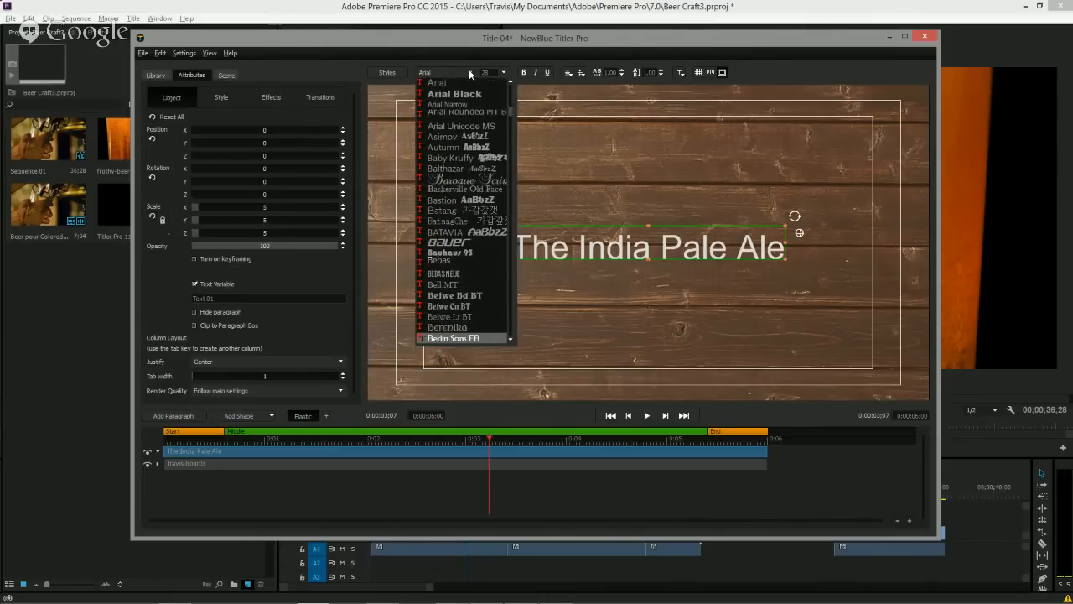
{"action": "key", "text": "Return"}
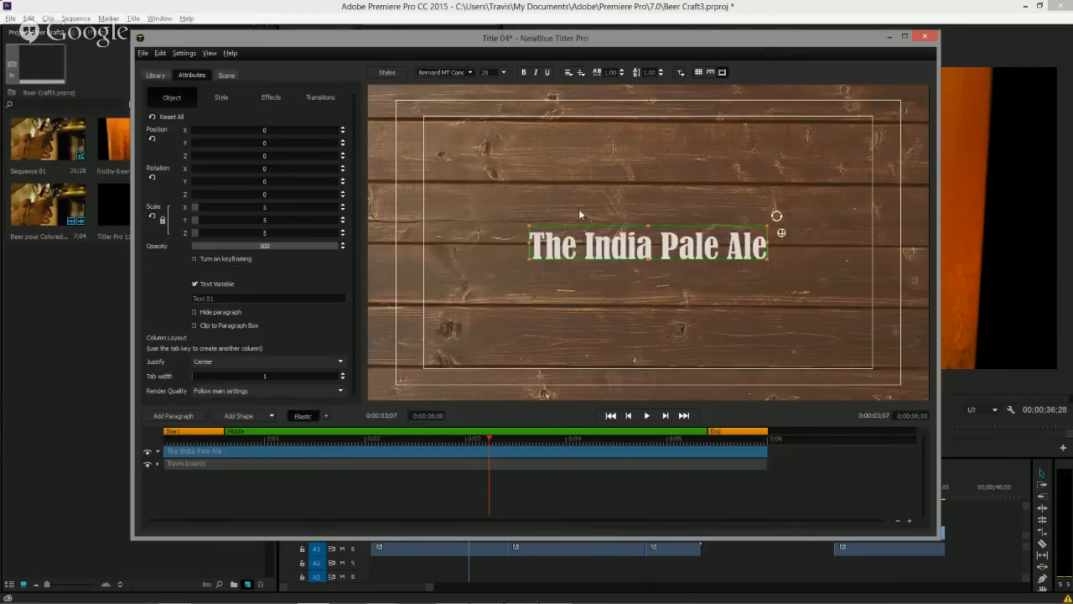
{"action": "left_click_drag", "start_coordinate": [601, 224], "coordinate": [608, 105]}
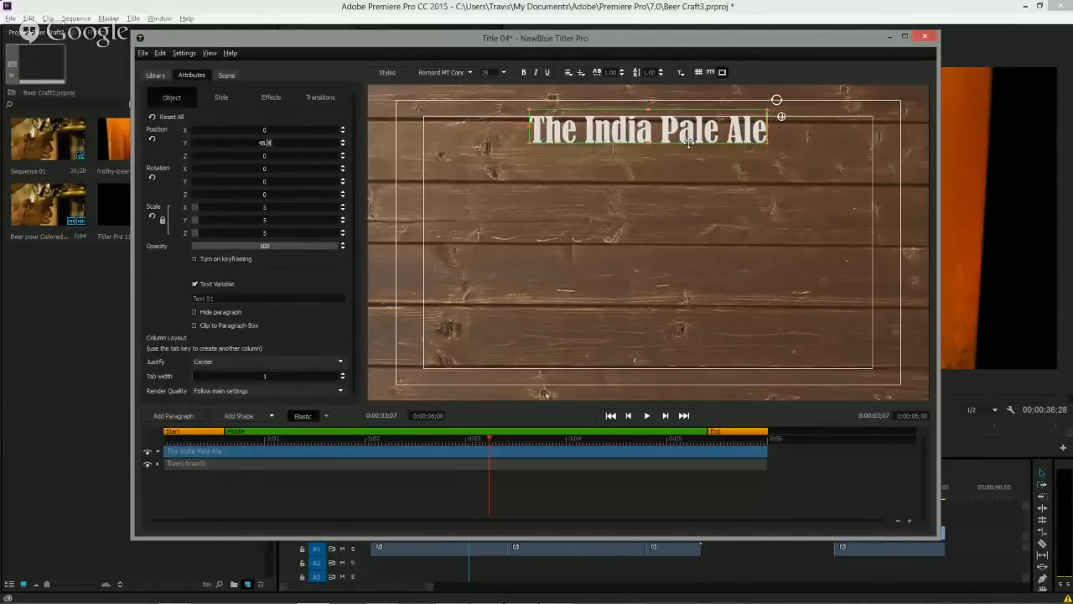
Select the word The, tilt it to about 29.3° and shrink it to scale about 7.1 beside India Pale Ale.
{"action": "double_click", "coordinate": [574, 136]}
{"action": "left_click_drag", "start_coordinate": [574, 136], "coordinate": [542, 138]}
{"action": "key", "text": "Escape"}
{"action": "double_click", "coordinate": [535, 136]}
{"action": "left_click_drag", "start_coordinate": [535, 136], "coordinate": [584, 134]}
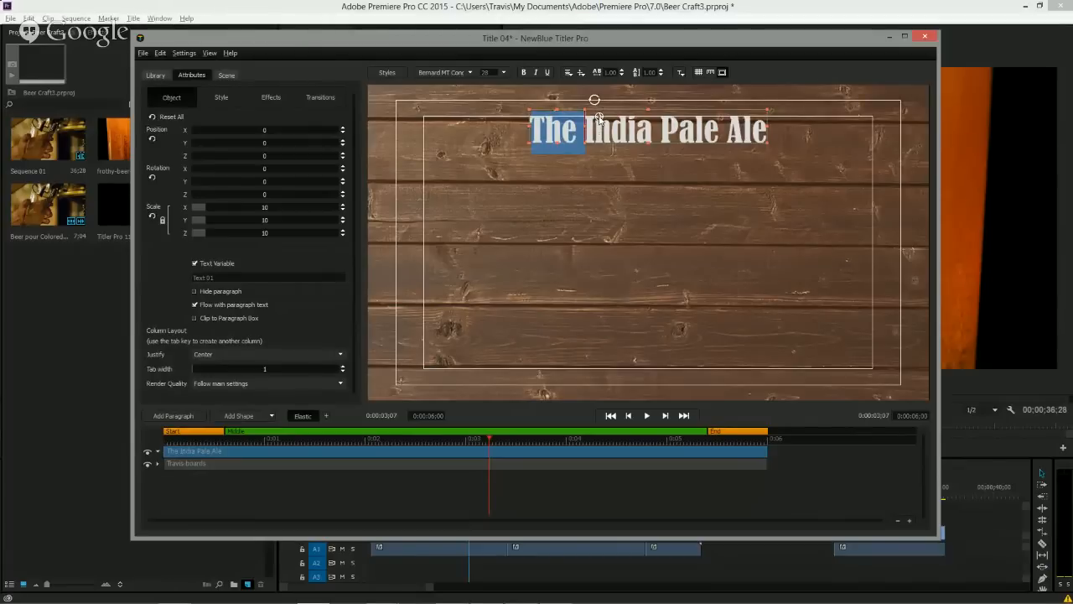
{"action": "left_click_drag", "start_coordinate": [595, 101], "coordinate": [584, 75]}
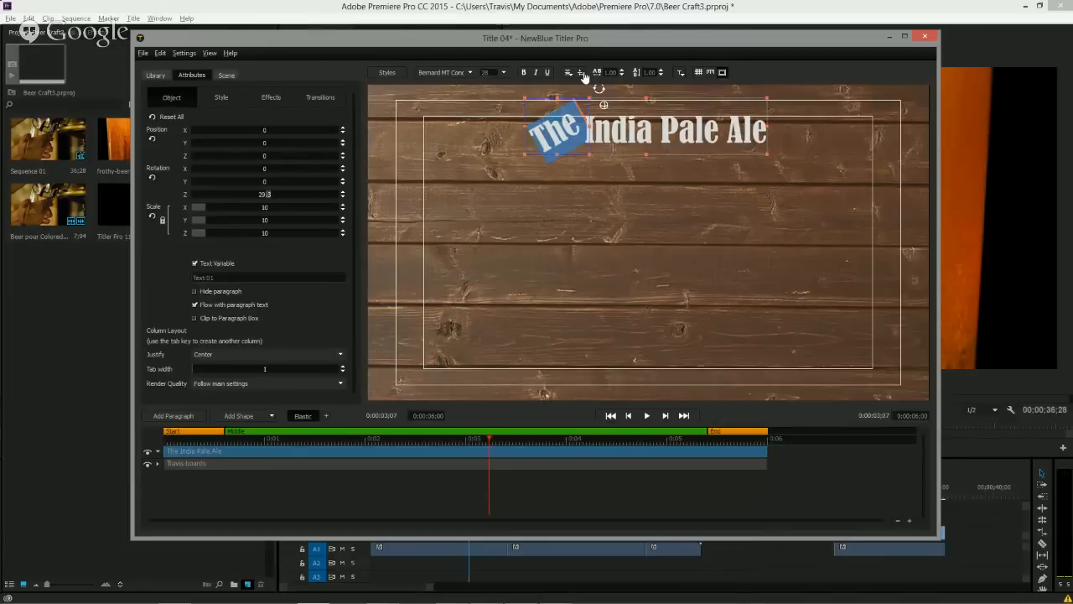
{"action": "left_click_drag", "start_coordinate": [524, 155], "coordinate": [570, 132]}
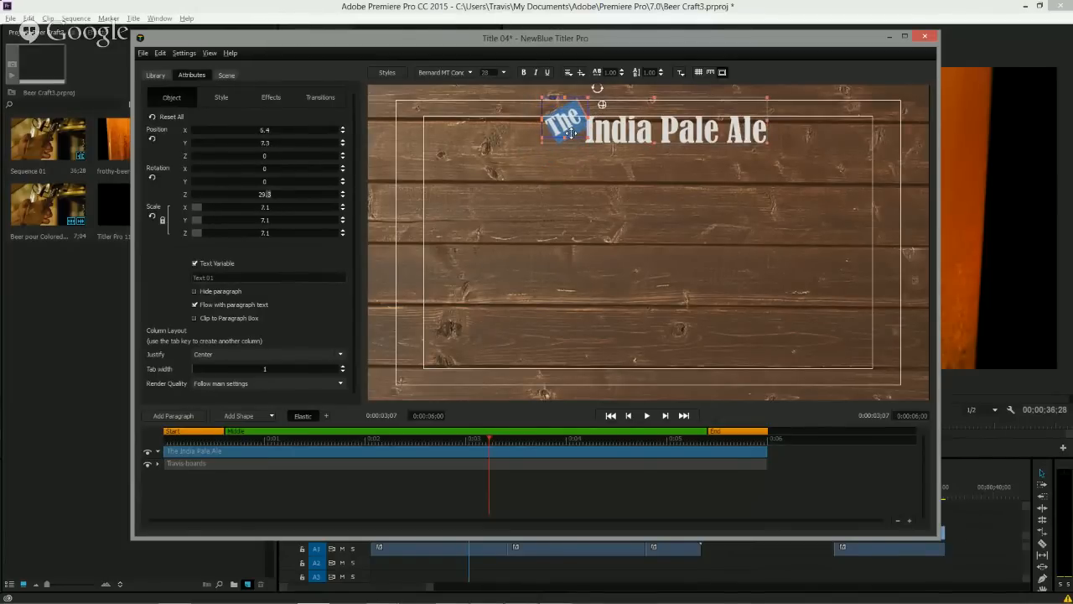
{"action": "left_click", "coordinate": [693, 225]}
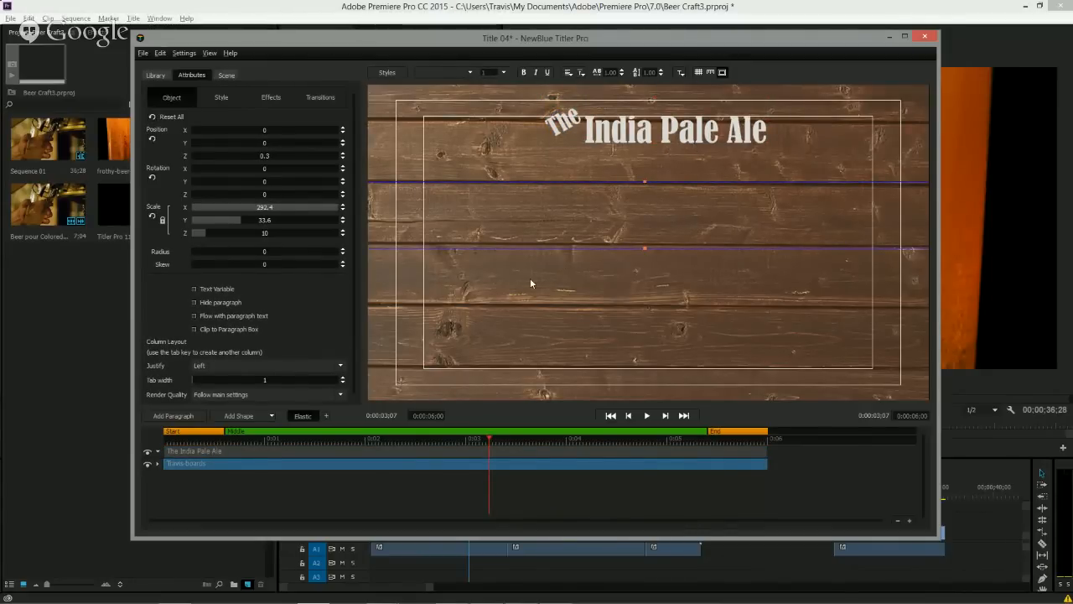
Add a new paragraph, replace its text with Yeast, and move it left of centre.
{"action": "left_click", "coordinate": [182, 417]}
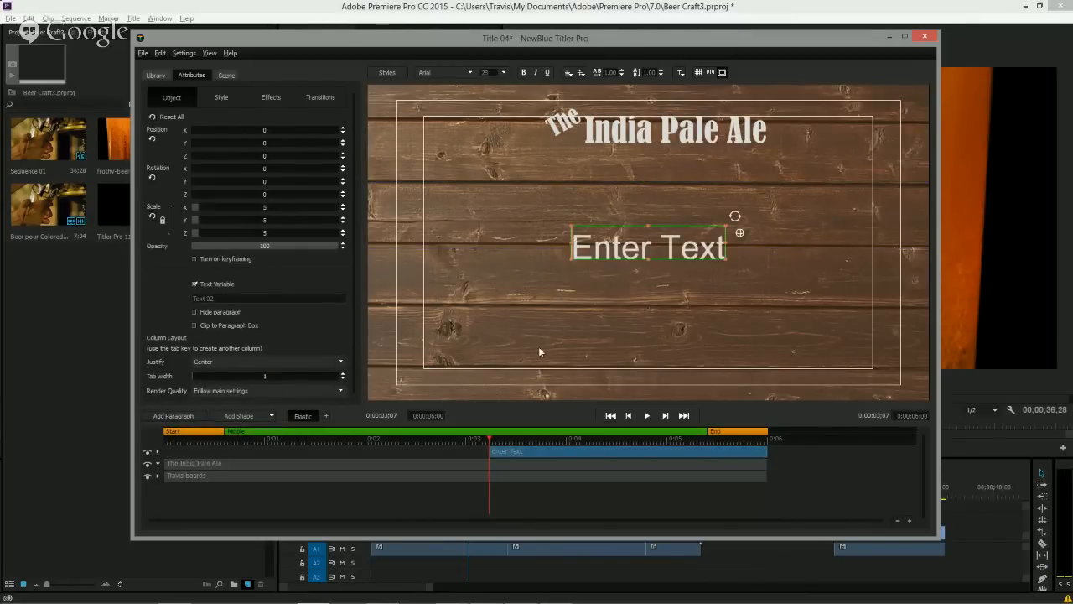
{"action": "double_click", "coordinate": [633, 270]}
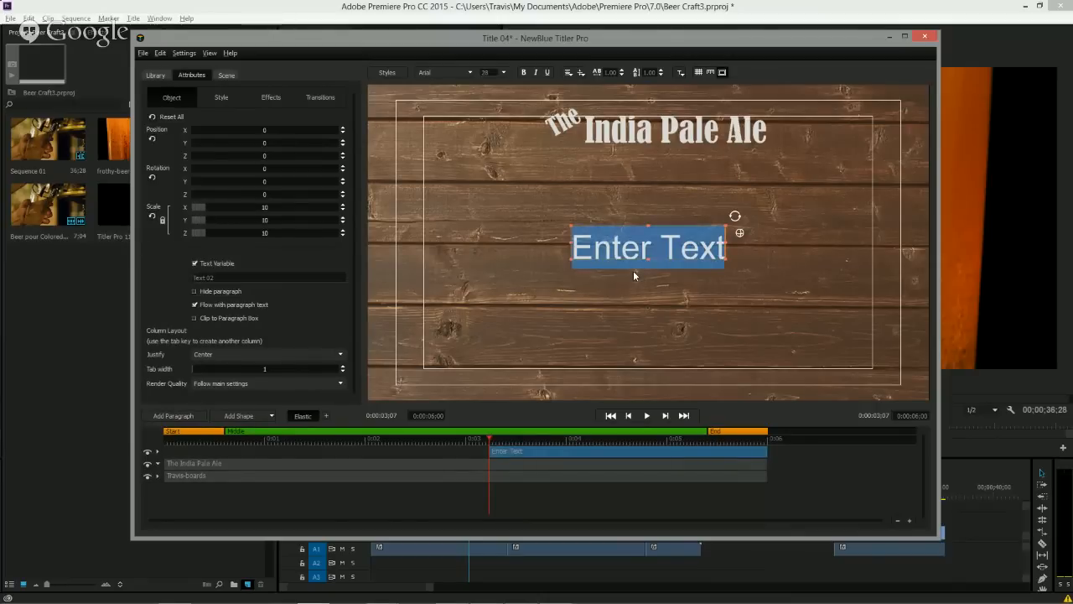
{"action": "type", "text": "Yeas"}
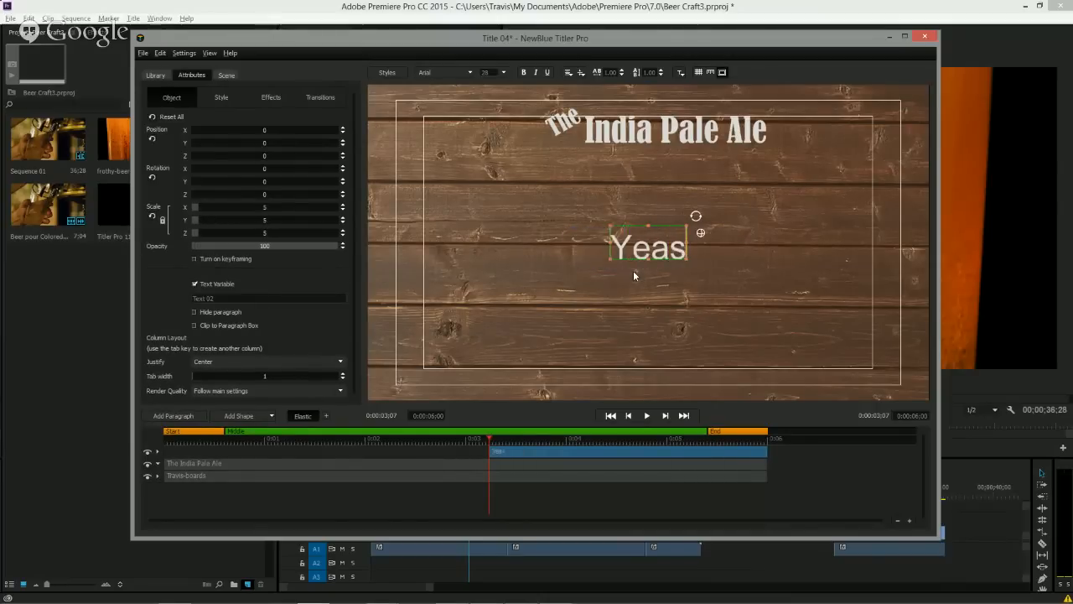
{"action": "type", "text": "t"}
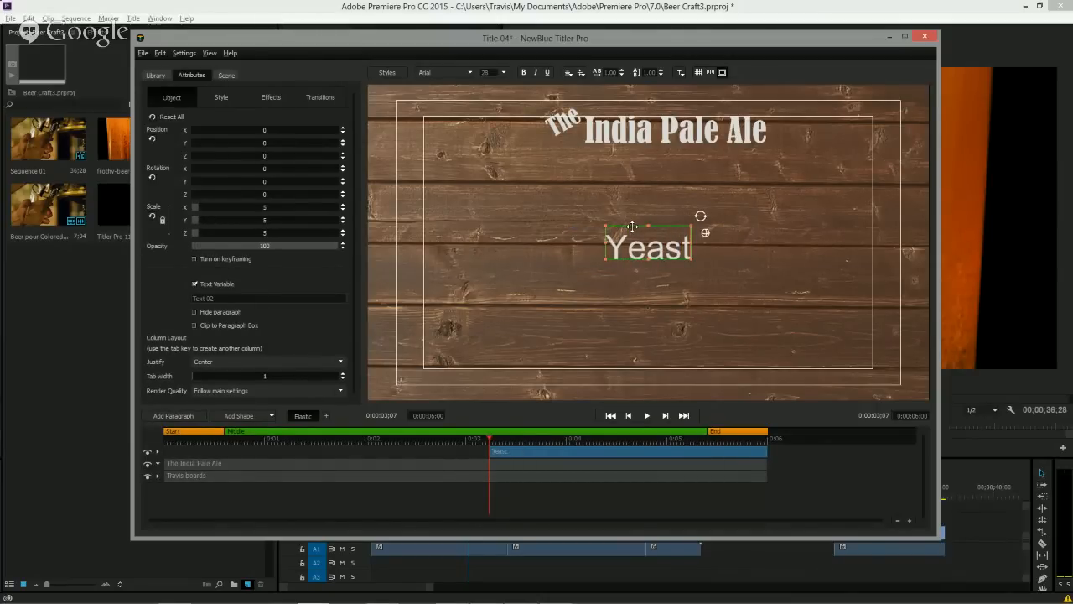
{"action": "left_click_drag", "start_coordinate": [632, 226], "coordinate": [506, 199]}
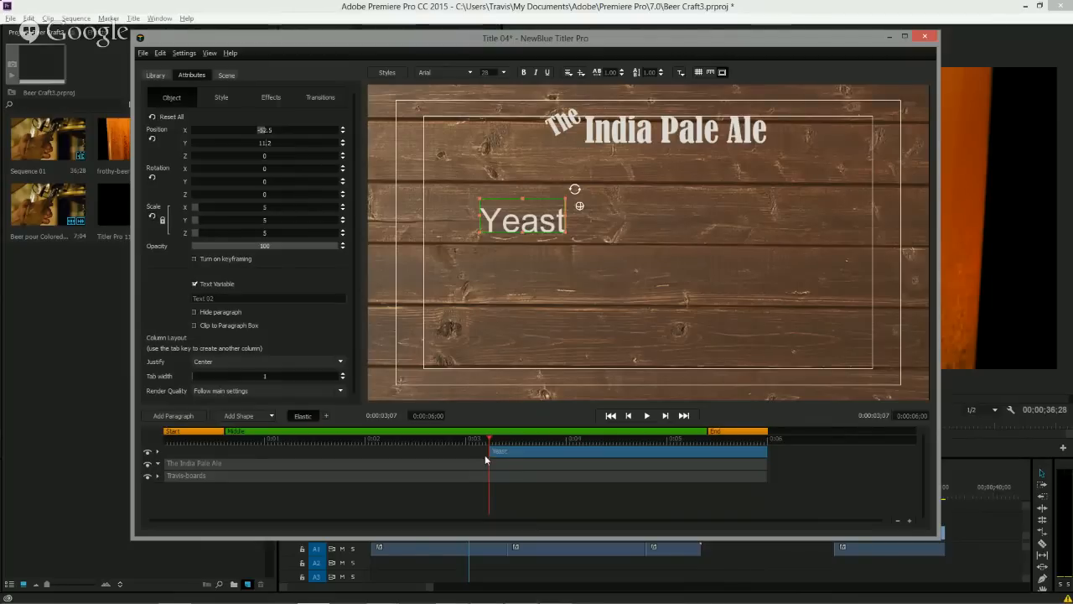
Make the Yeast paragraph start at 0:00:02:02 and set its justification to Left and vertical alignment to Top.
{"action": "left_click_drag", "start_coordinate": [484, 455], "coordinate": [371, 454]}
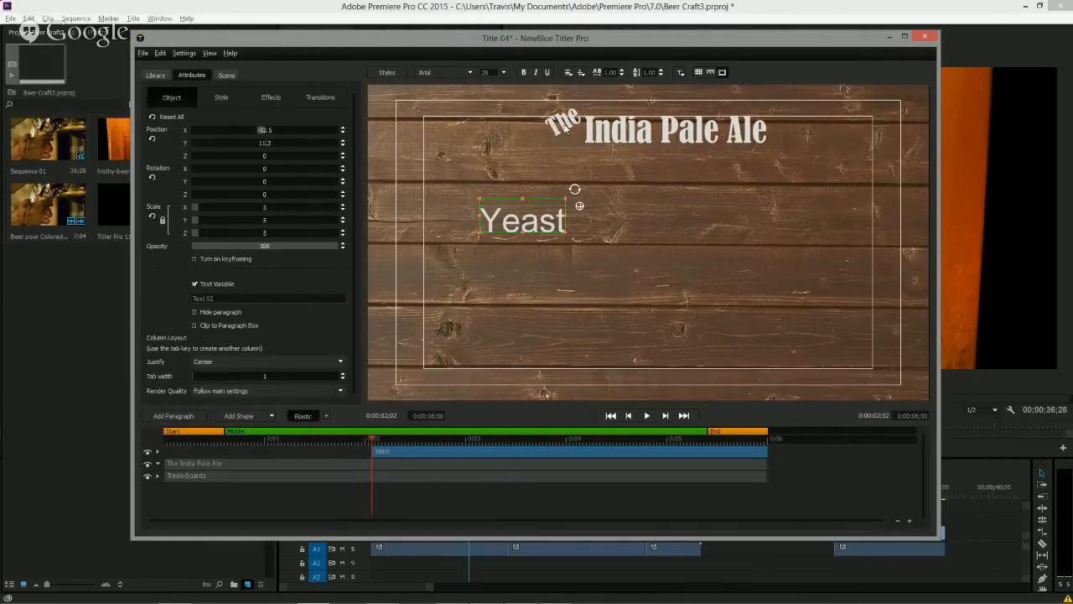
{"action": "left_click", "coordinate": [568, 74]}
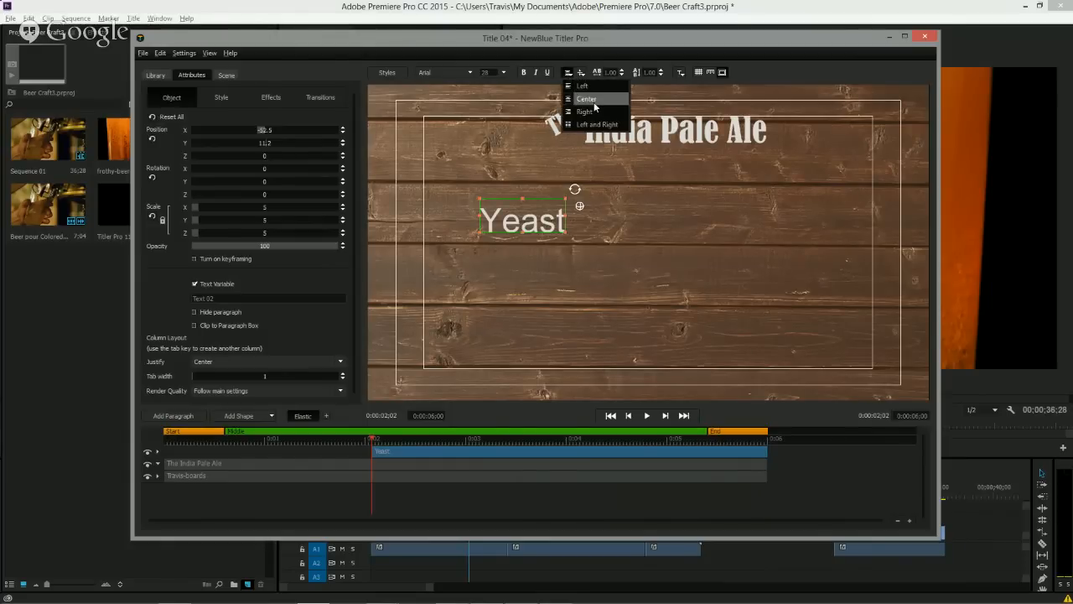
{"action": "left_click", "coordinate": [578, 86]}
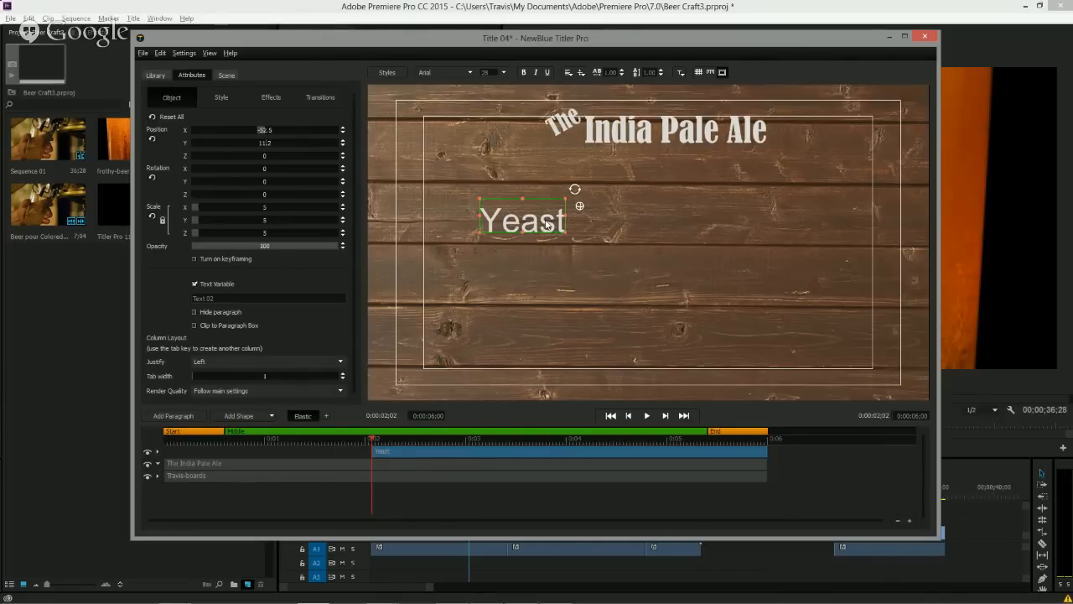
{"action": "left_click", "coordinate": [582, 74]}
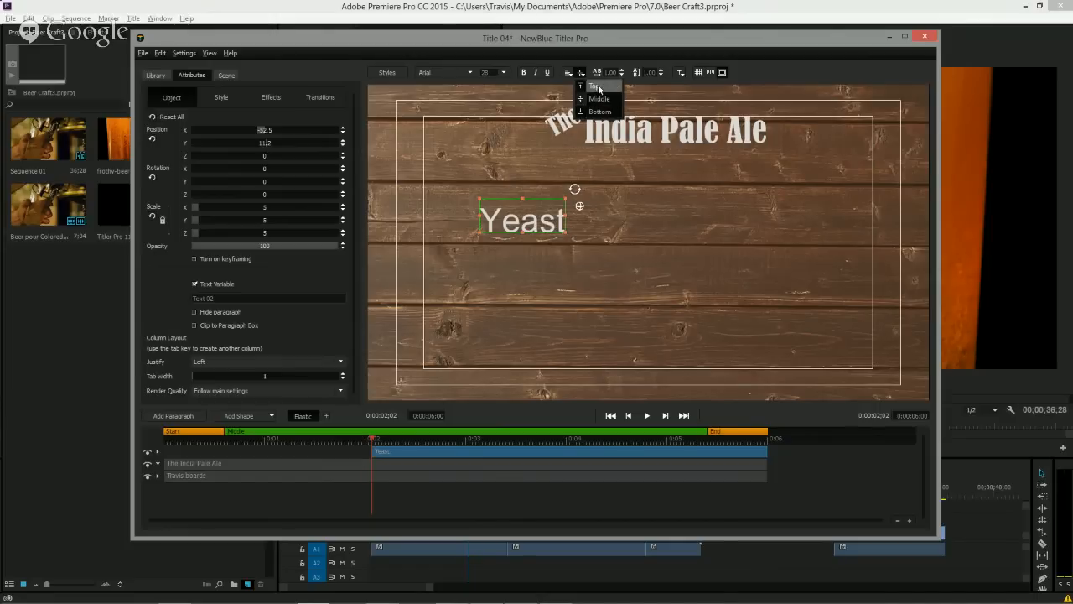
{"action": "left_click", "coordinate": [599, 89]}
Add the lines Malt and Hops below Yeast so the list reads Yeast, Malt, Hops.
{"action": "left_click", "coordinate": [551, 224]}
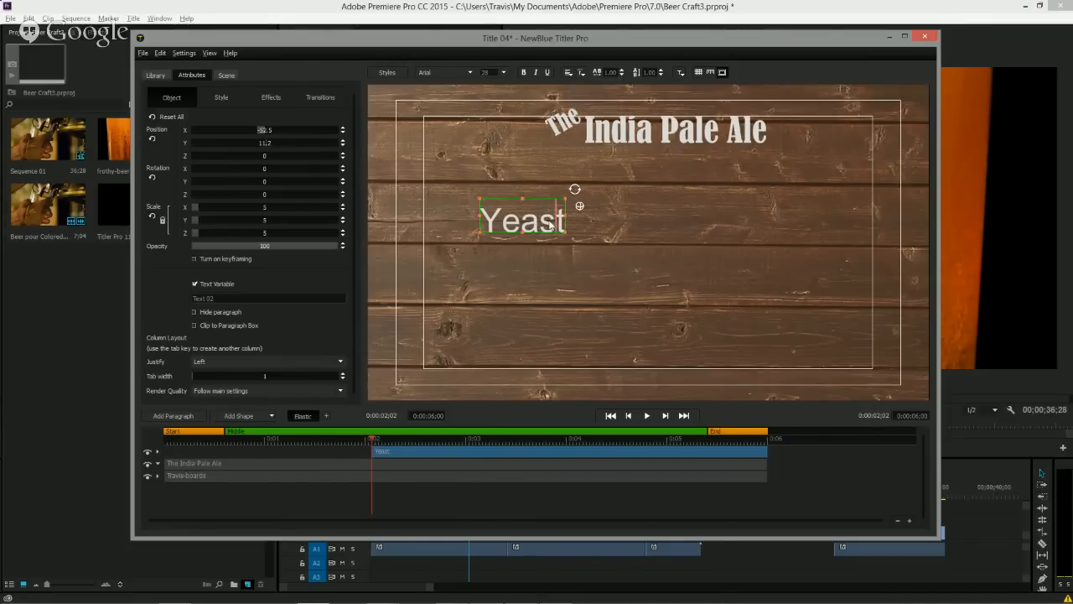
{"action": "key", "text": "Return"}
{"action": "type", "text": "Hops"}
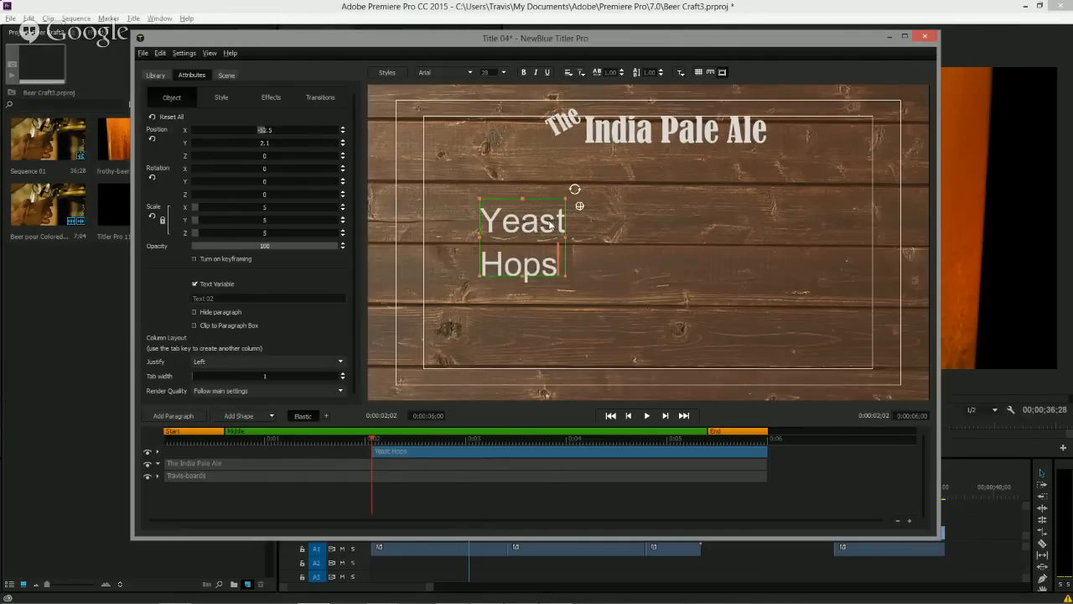
{"action": "key", "text": "Return"}
{"action": "key", "text": "Up"}
{"action": "type", "text": "Malt"}
{"action": "key", "text": "Return"}
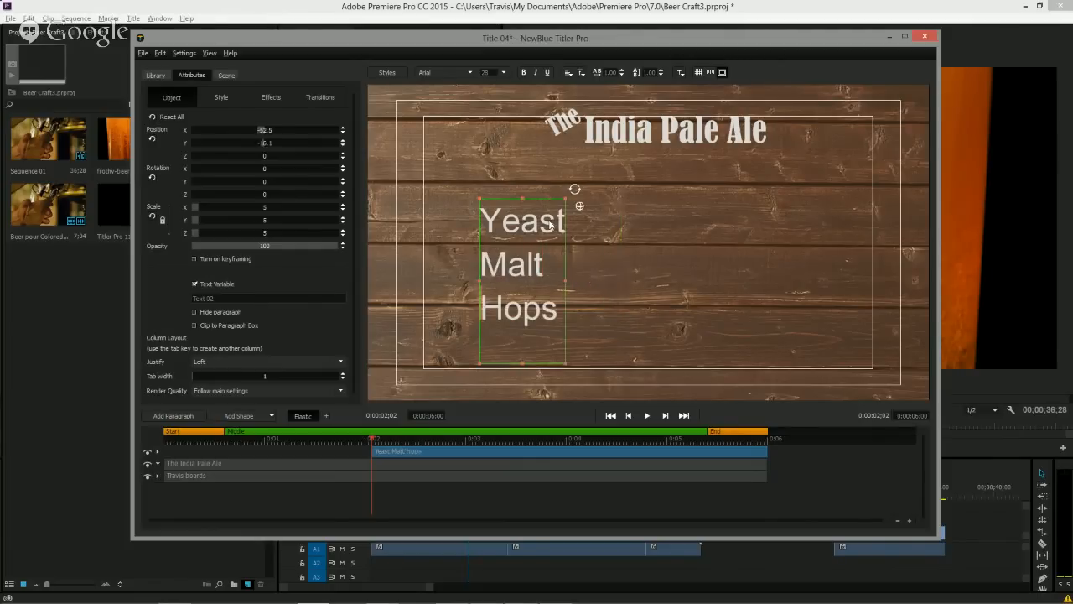
{"action": "key", "text": "Down"}
{"action": "key", "text": "BackSpace"}
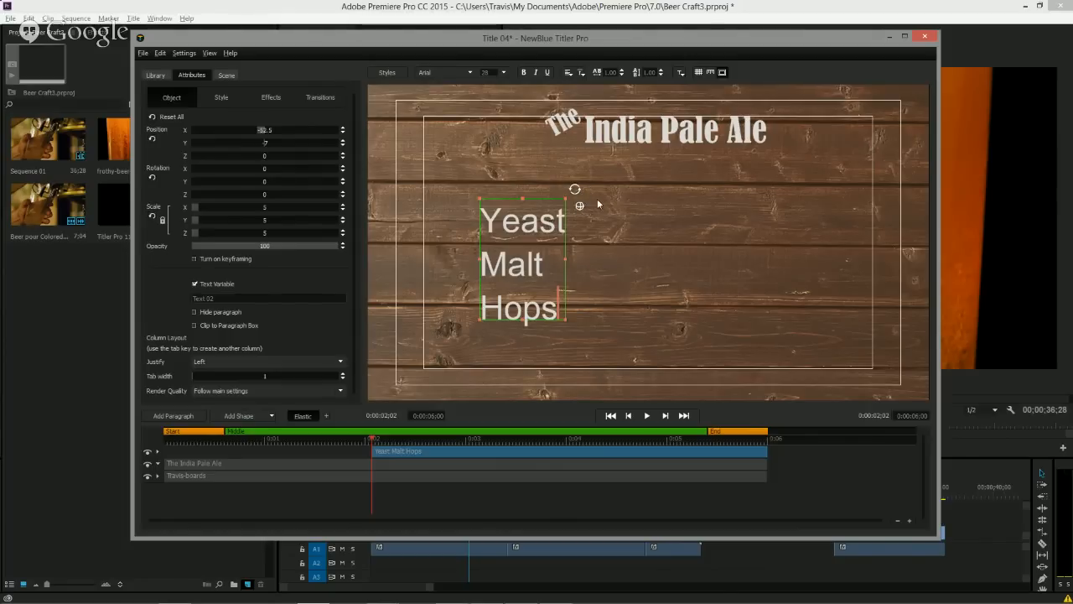
Increase the list's line spacing to 1.25.
{"action": "left_click", "coordinate": [661, 70]}
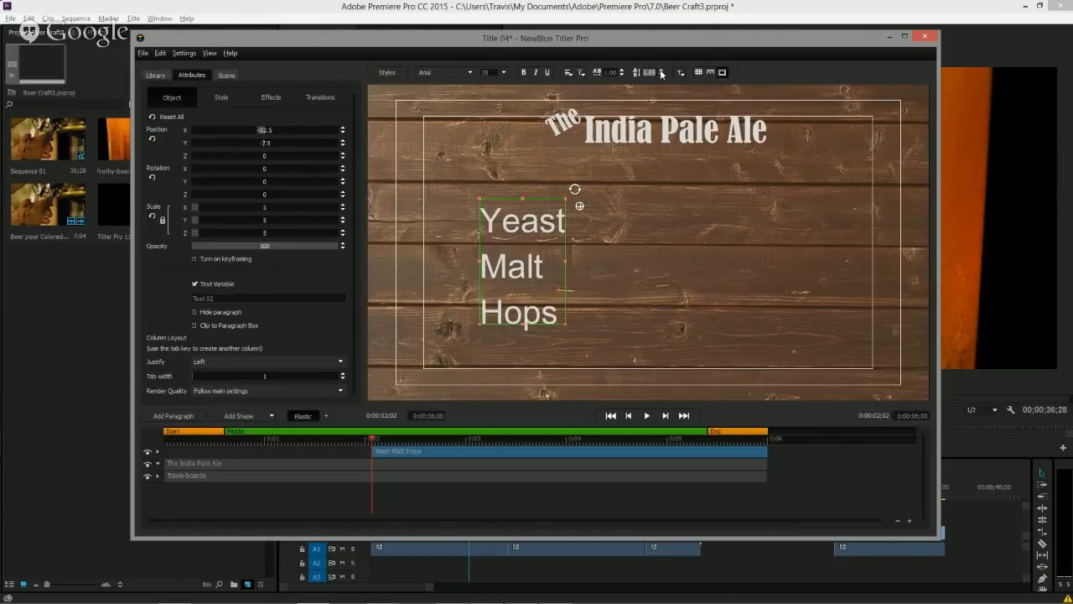
{"action": "left_click", "coordinate": [662, 70]}
{"action": "left_click", "coordinate": [662, 70]}
{"action": "left_click", "coordinate": [662, 70]}
{"action": "left_click", "coordinate": [661, 71]}
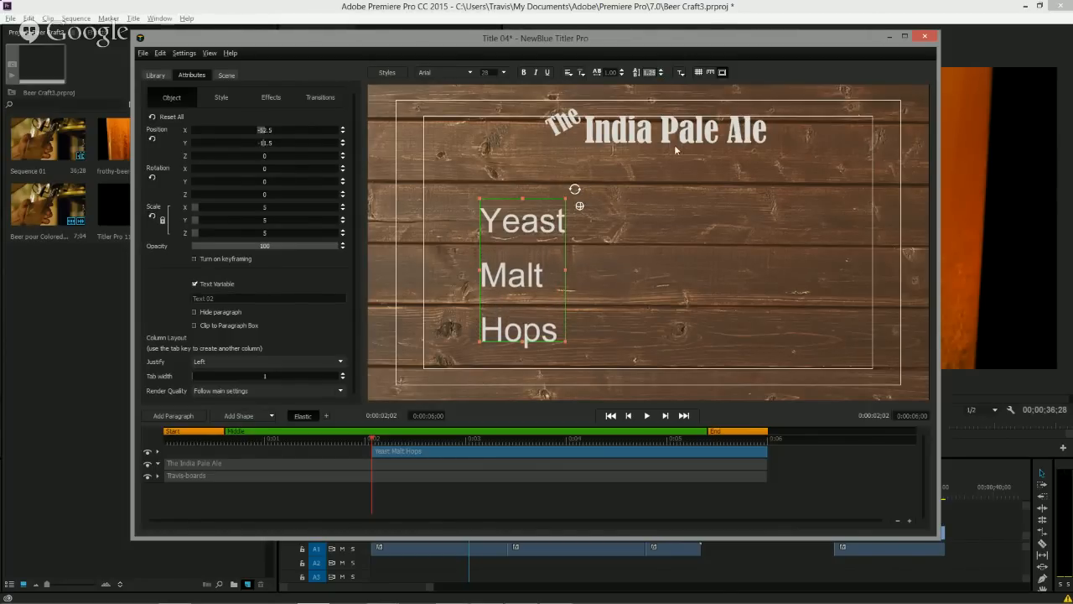
Adjust the boards layer's vertical position slightly.
{"action": "left_click", "coordinate": [388, 478]}
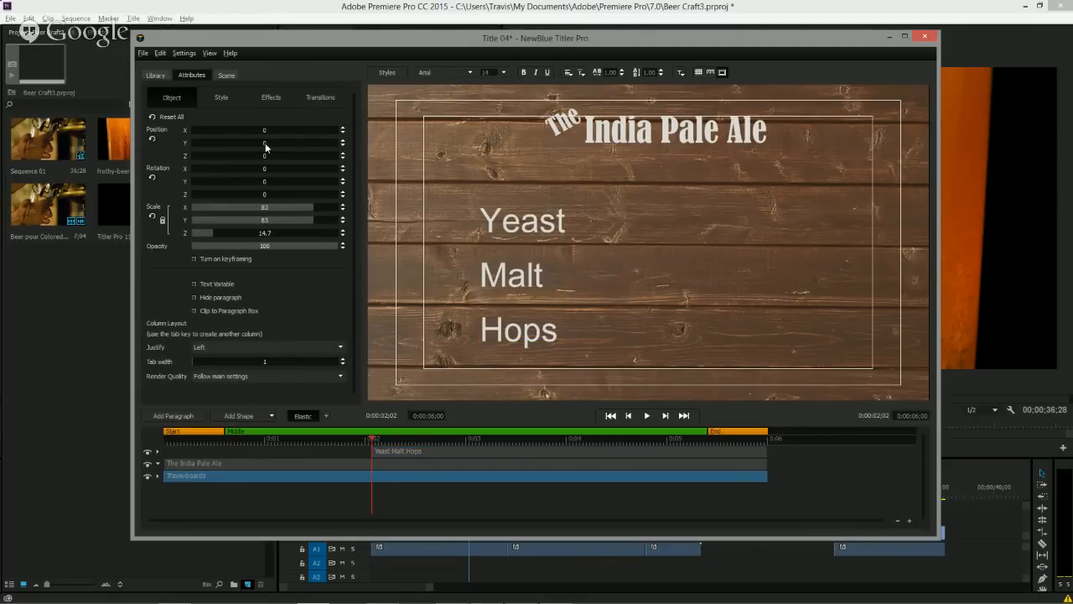
{"action": "left_click_drag", "start_coordinate": [264, 143], "coordinate": [265, 143]}
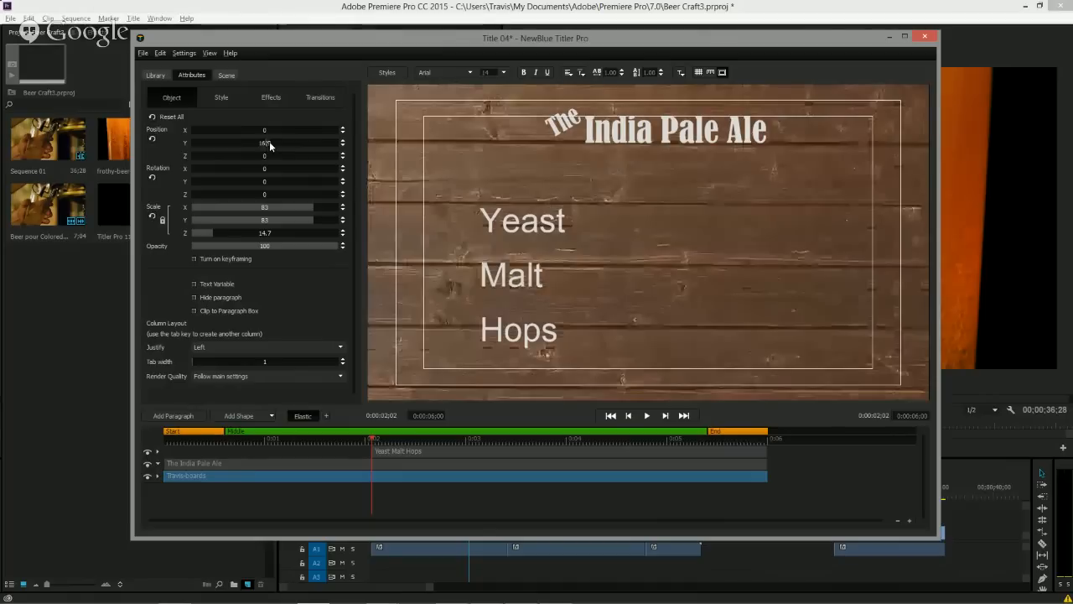
{"action": "left_click_drag", "start_coordinate": [270, 146], "coordinate": [270, 145]}
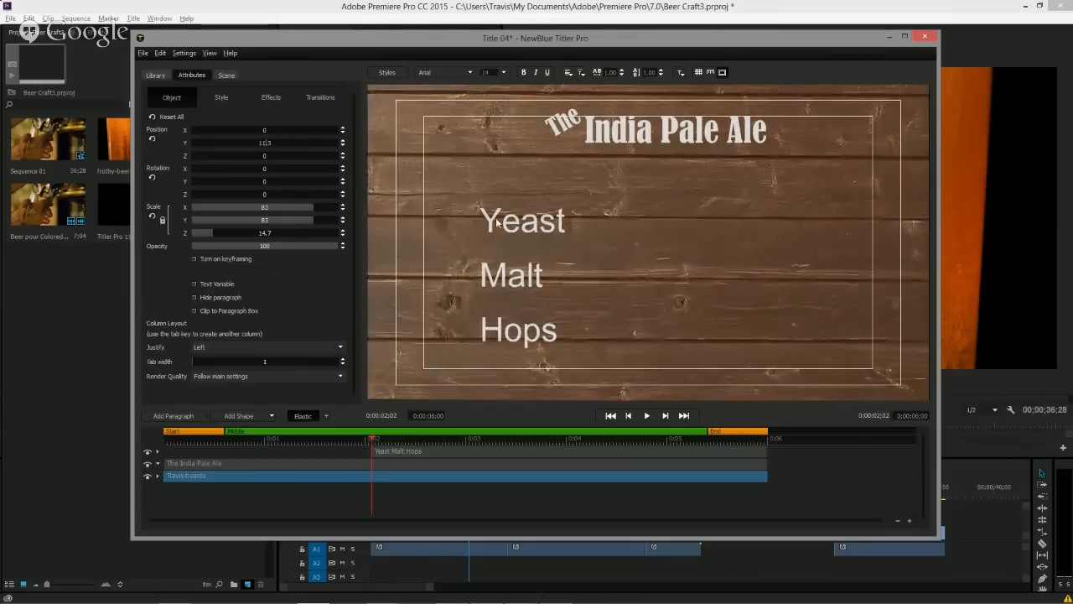
Select the Yeast Malt Hops paragraph and reposition it on the left side of the frame.
{"action": "left_click", "coordinate": [430, 452]}
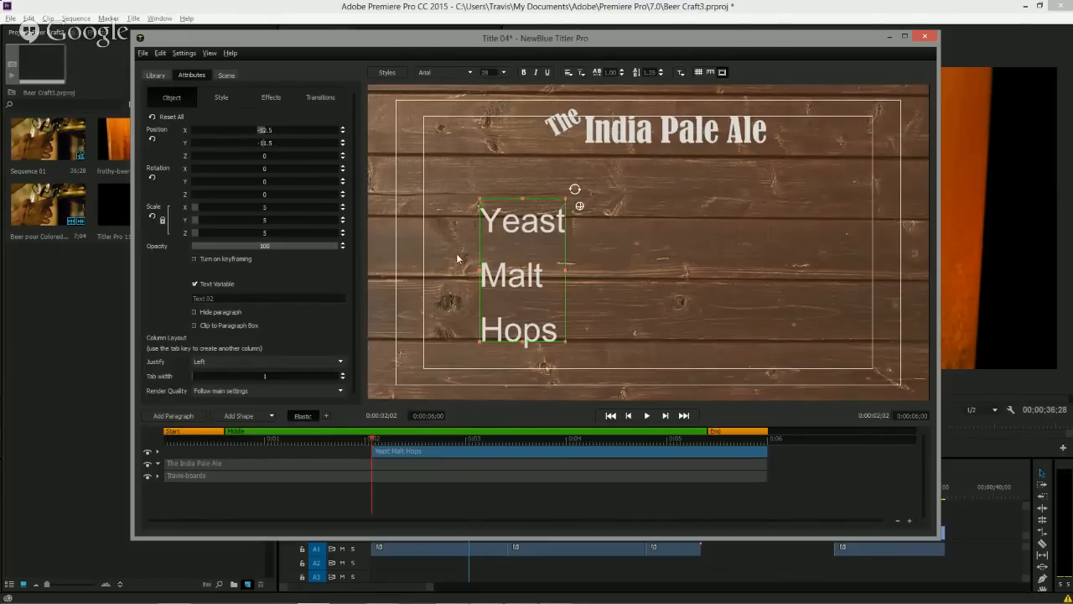
{"action": "left_click_drag", "start_coordinate": [538, 201], "coordinate": [483, 174]}
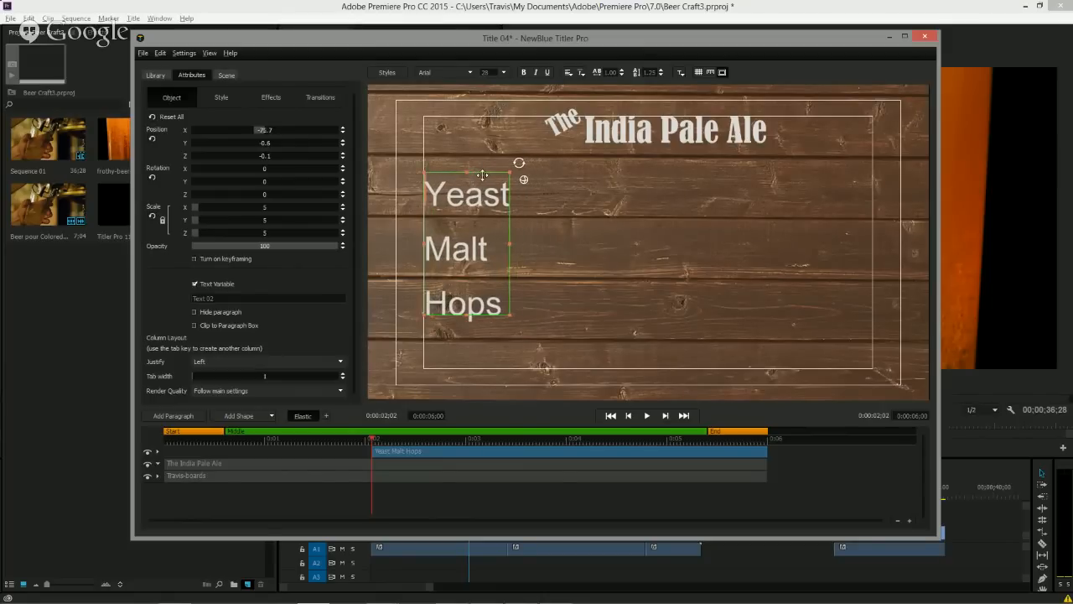
{"action": "left_click_drag", "start_coordinate": [482, 174], "coordinate": [553, 178]}
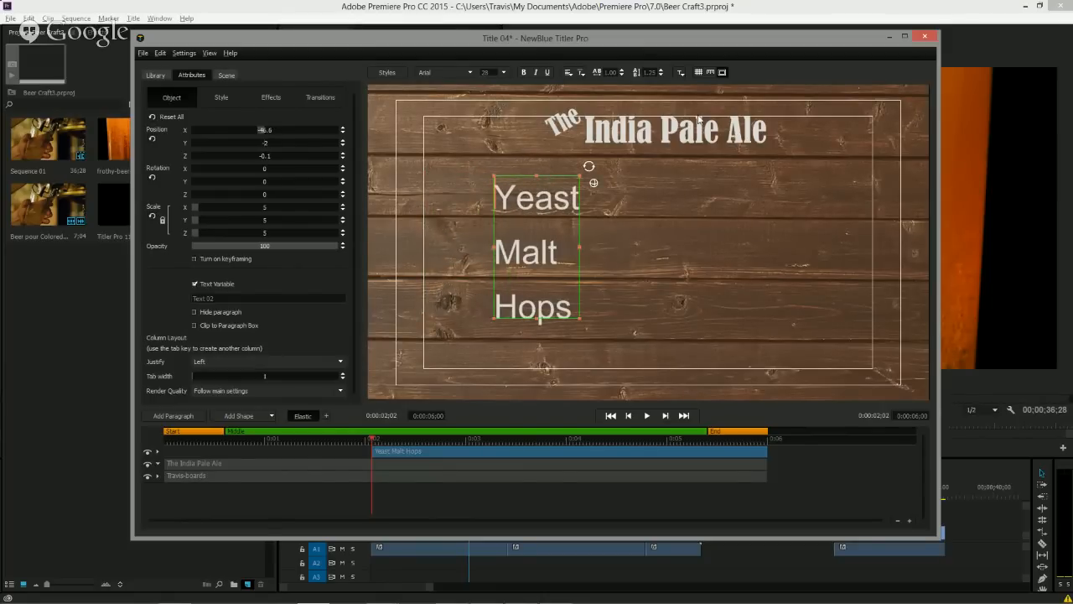
Show guidelines, add a vertical guide near the left margin, and align the list to it.
{"action": "left_click", "coordinate": [710, 74]}
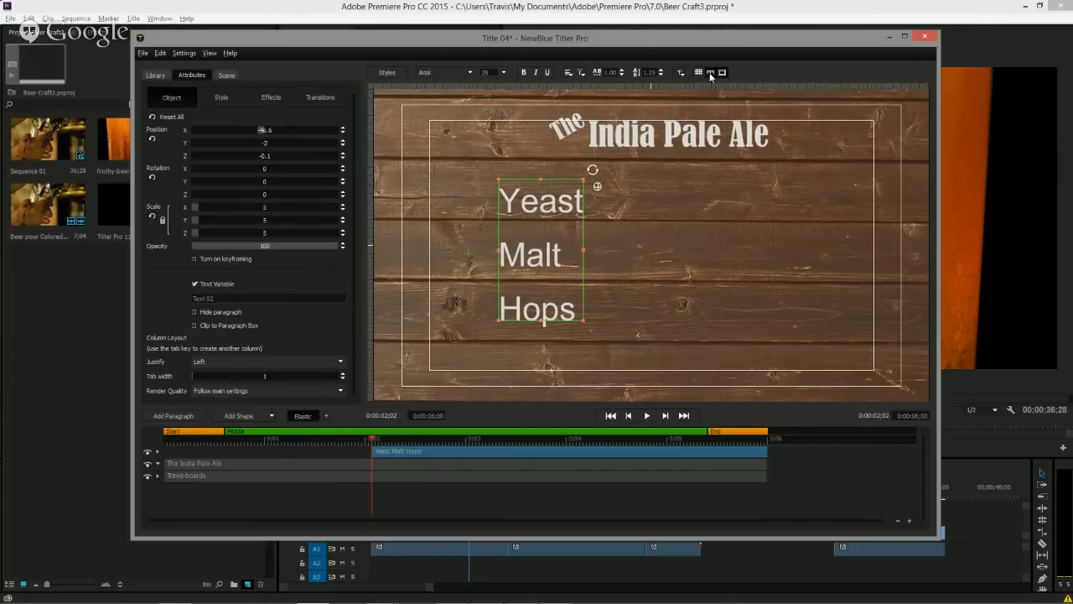
{"action": "left_click_drag", "start_coordinate": [369, 198], "coordinate": [446, 207]}
{"action": "left_click_drag", "start_coordinate": [531, 179], "coordinate": [479, 172]}
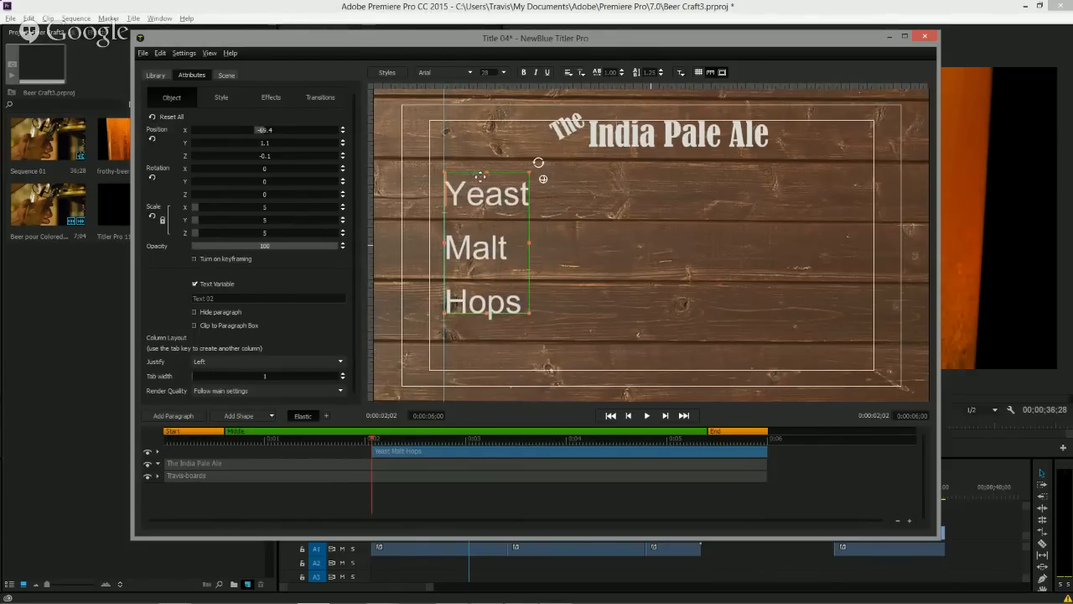
Increase the list's line spacing to 1.40.
{"action": "left_click", "coordinate": [660, 71]}
{"action": "left_click", "coordinate": [660, 70]}
{"action": "left_click", "coordinate": [660, 70]}
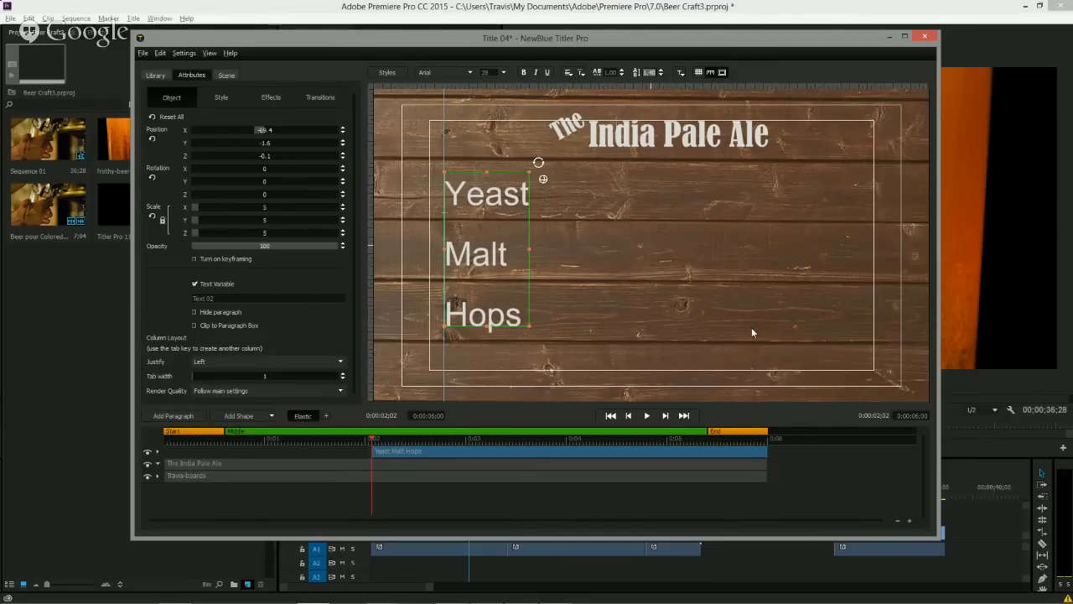
Change the Yeast Malt Hops list's font to Berlin Sans FB.
{"action": "left_click", "coordinate": [466, 72]}
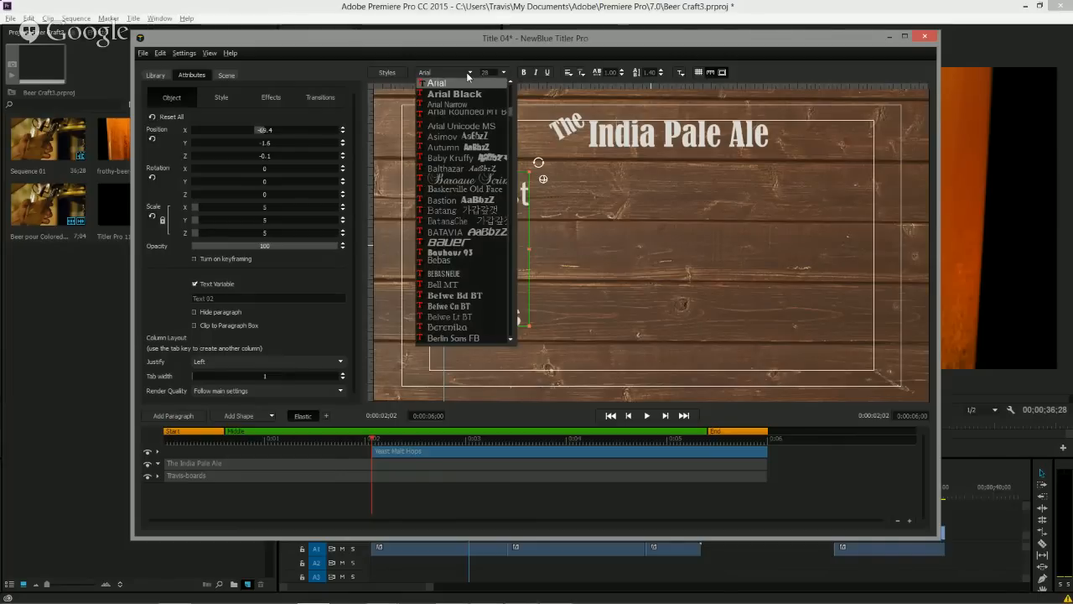
{"action": "type", "text": "ber"}
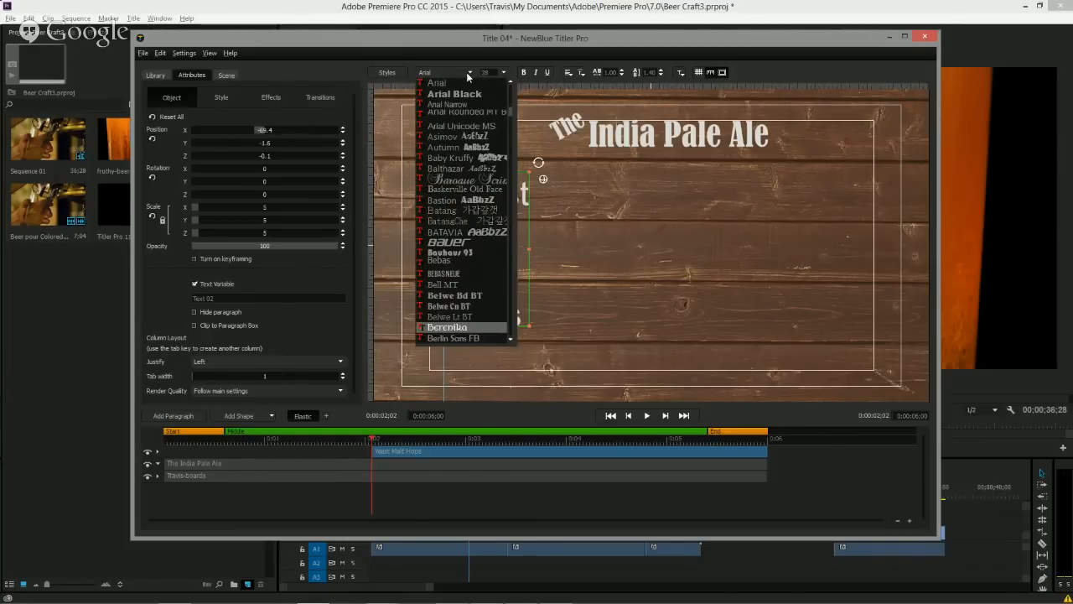
{"action": "key", "text": "Down"}
{"action": "key", "text": "Return"}
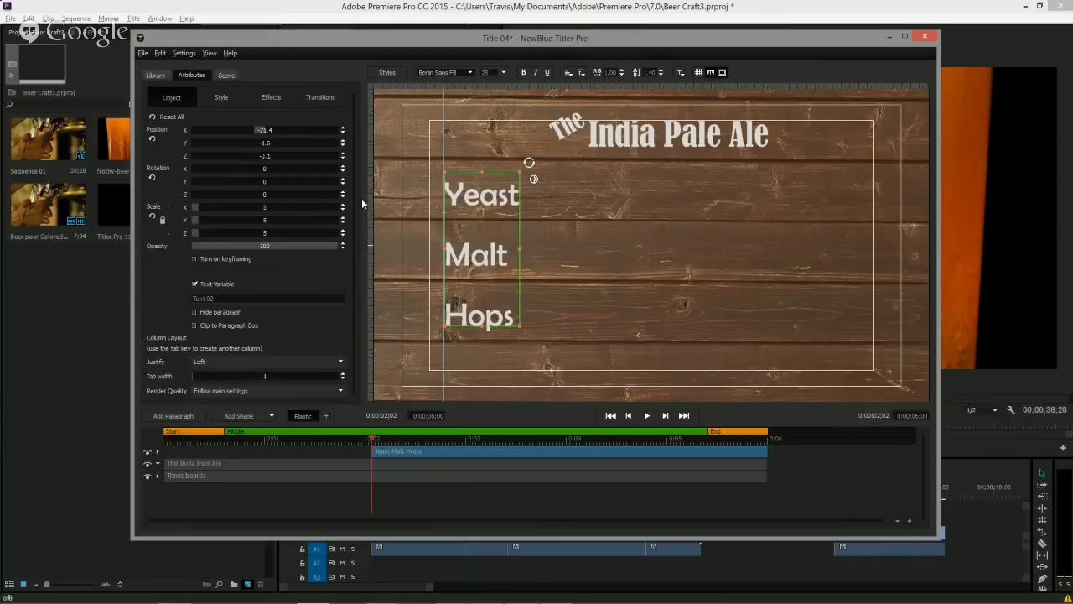
Add a vertical guide near the heading's left edge and nudge The India Pale Ale heading left to align with it.
{"action": "left_click_drag", "start_coordinate": [456, 207], "coordinate": [588, 221]}
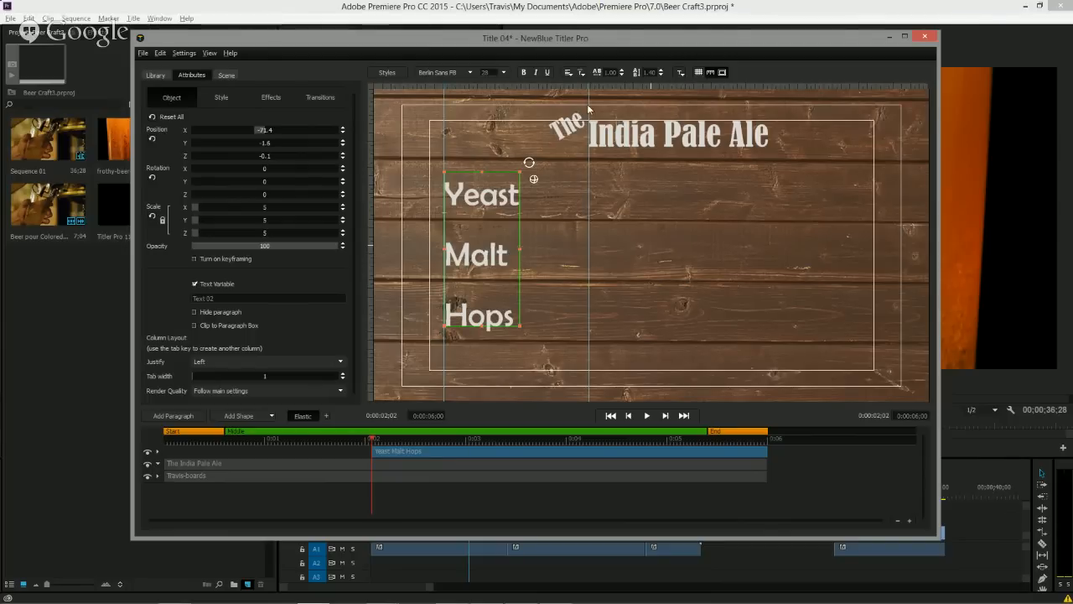
{"action": "left_click_drag", "start_coordinate": [586, 86], "coordinate": [572, 87]}
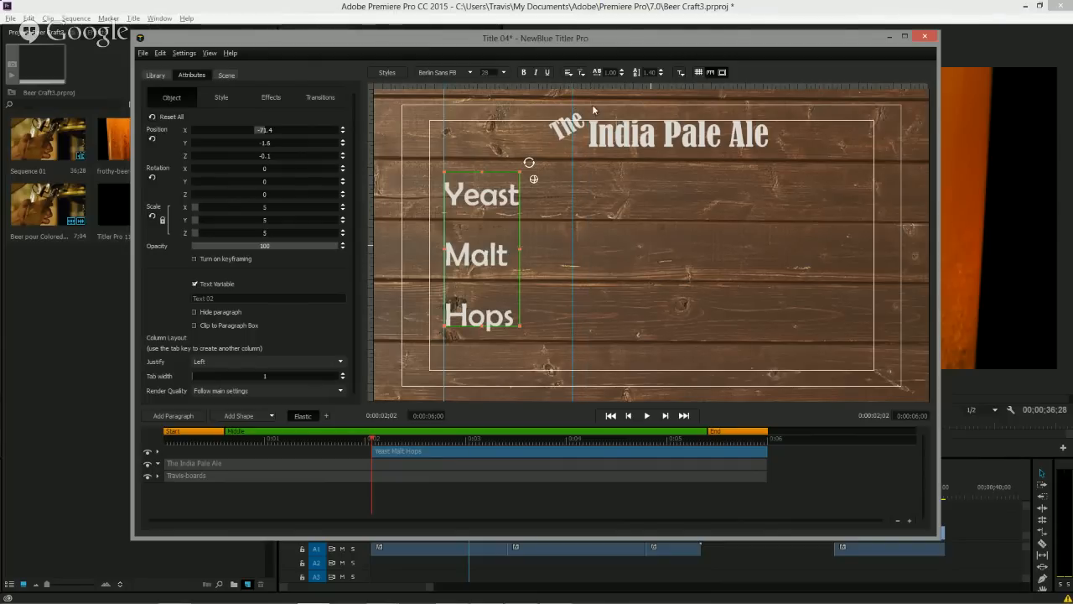
{"action": "left_click", "coordinate": [619, 144]}
{"action": "left_click_drag", "start_coordinate": [619, 144], "coordinate": [605, 147]}
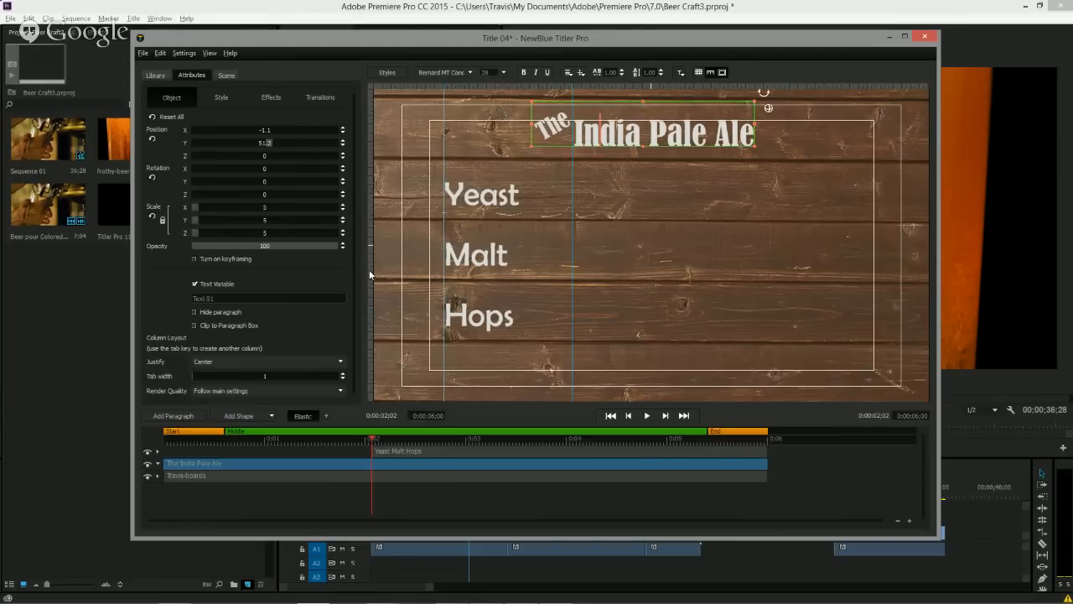
Import the Travis-Beer.psd Photoshop file into the title.
{"action": "left_click", "coordinate": [144, 52]}
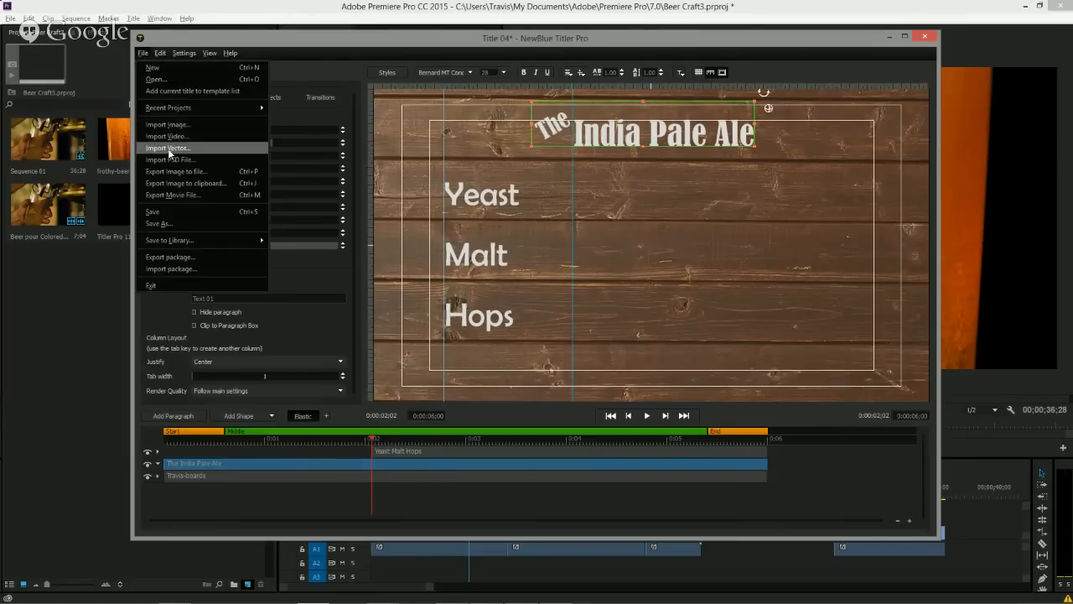
{"action": "left_click", "coordinate": [170, 160]}
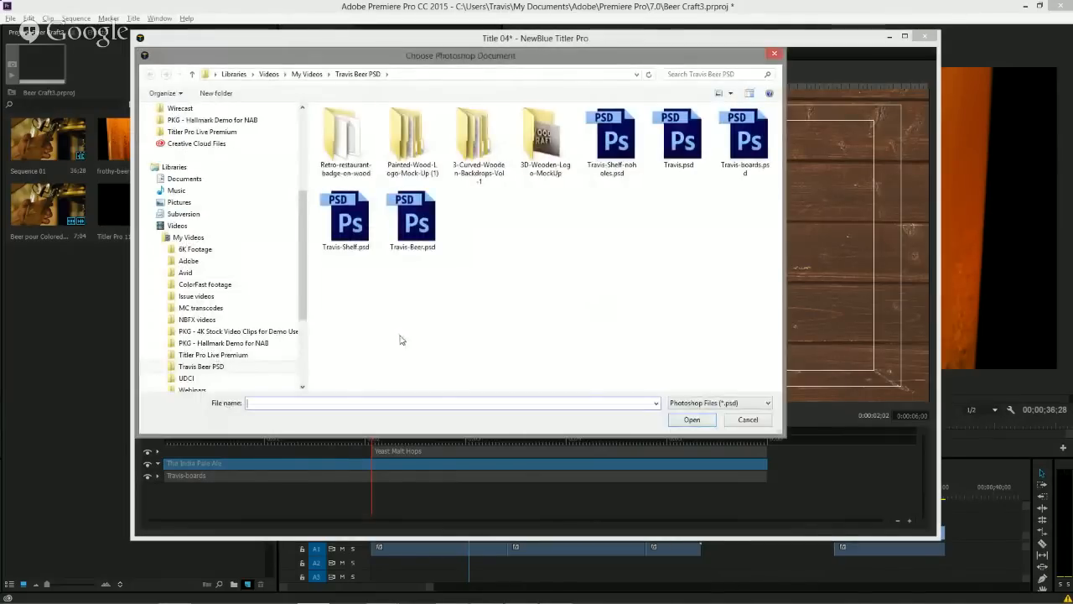
{"action": "double_click", "coordinate": [413, 220]}
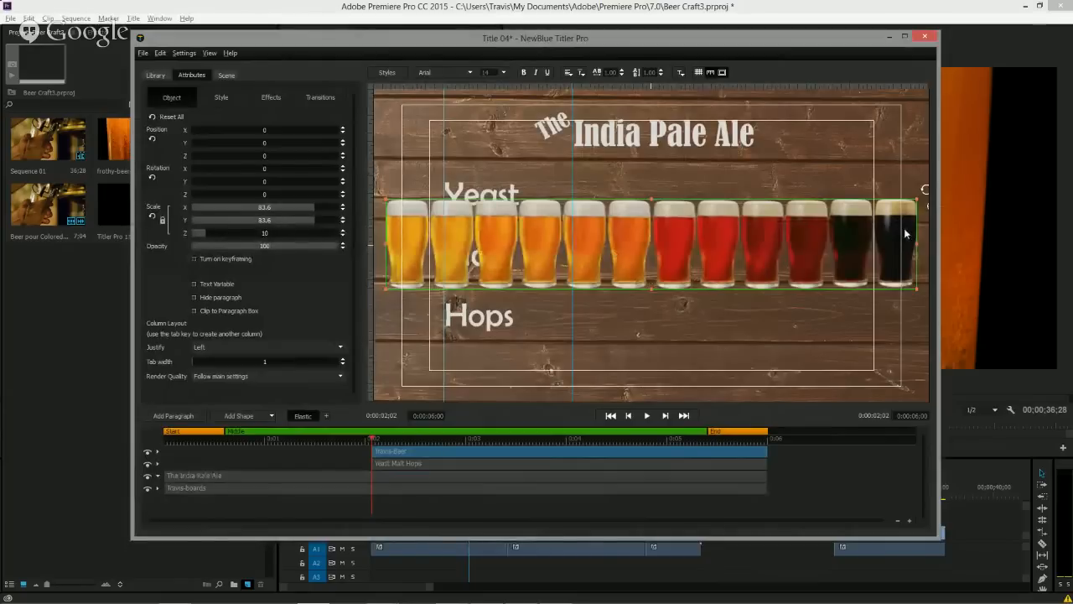
Scale the beer glasses image down to about 41% and place it beside Hops.
{"action": "left_click_drag", "start_coordinate": [916, 198], "coordinate": [818, 226]}
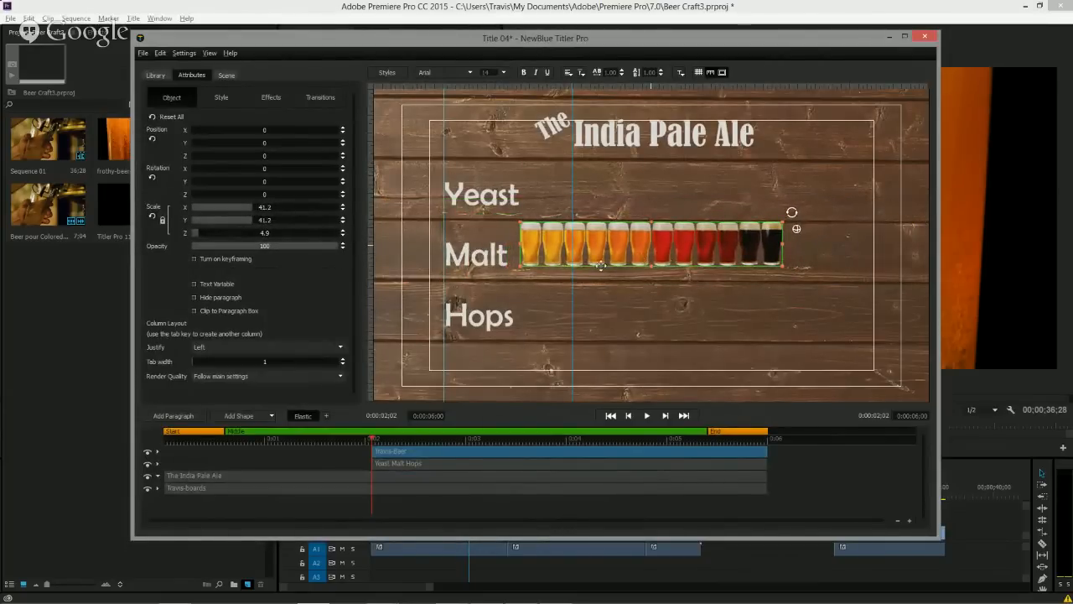
{"action": "left_click_drag", "start_coordinate": [601, 265], "coordinate": [667, 331]}
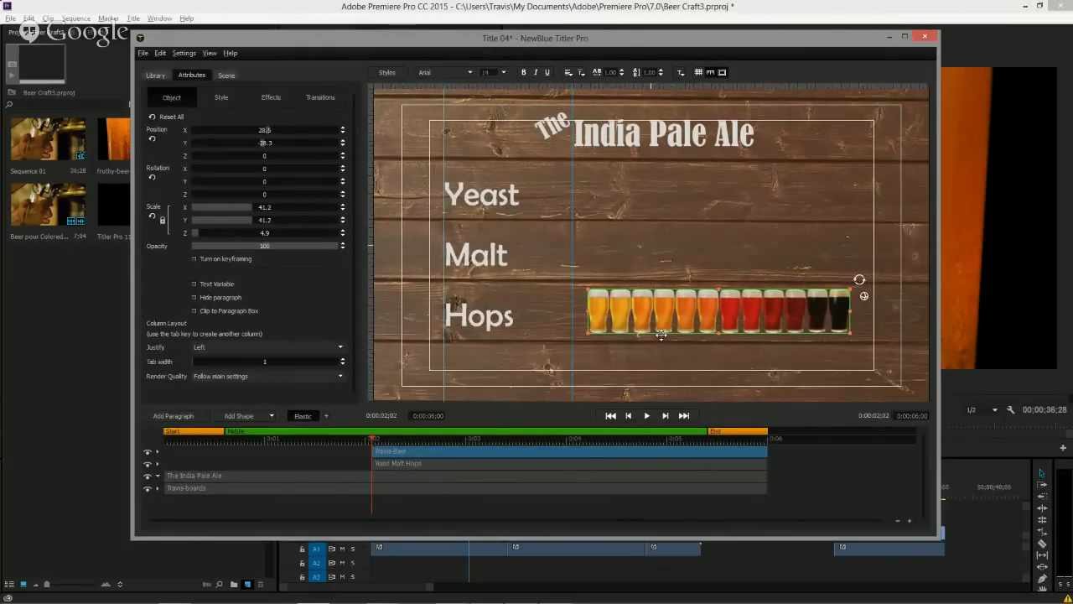
Apply the Popup transition's Bouncing Letters preset to the beer glasses image.
{"action": "left_click", "coordinate": [154, 76]}
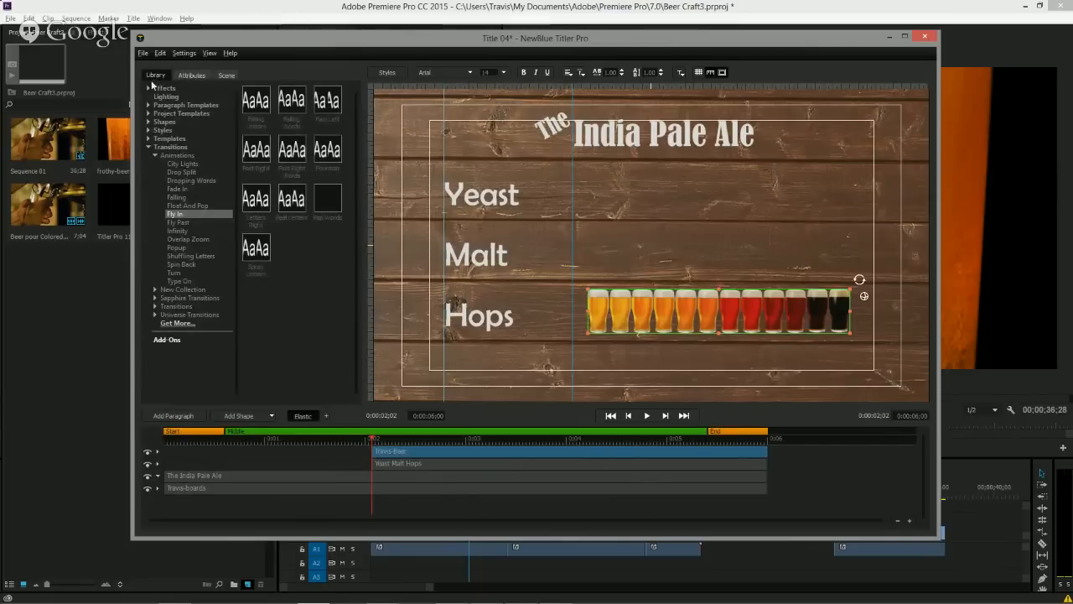
{"action": "left_click", "coordinate": [176, 248]}
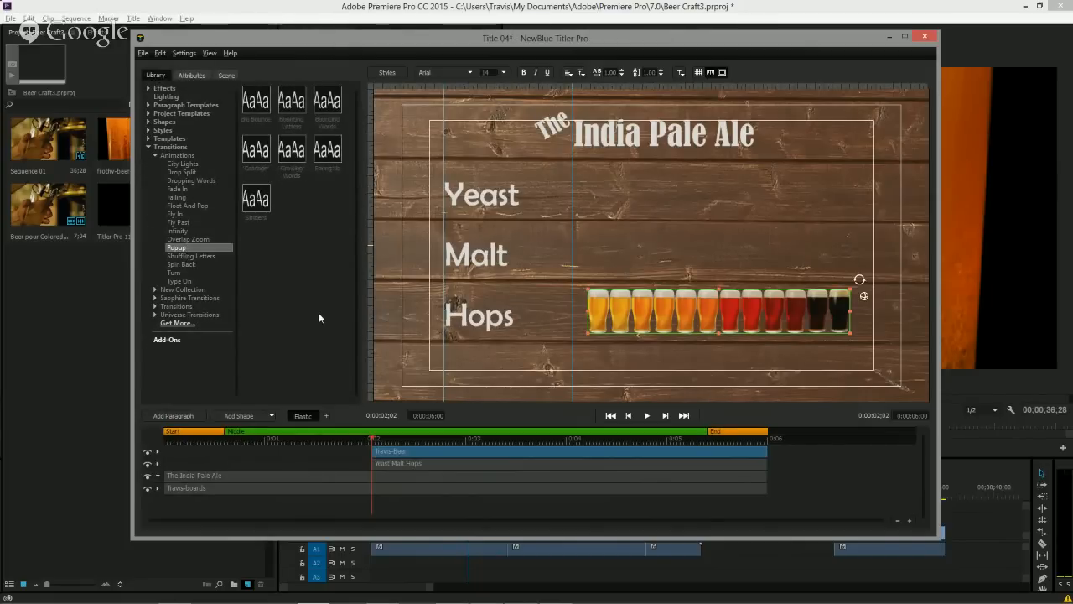
{"action": "left_click", "coordinate": [290, 105]}
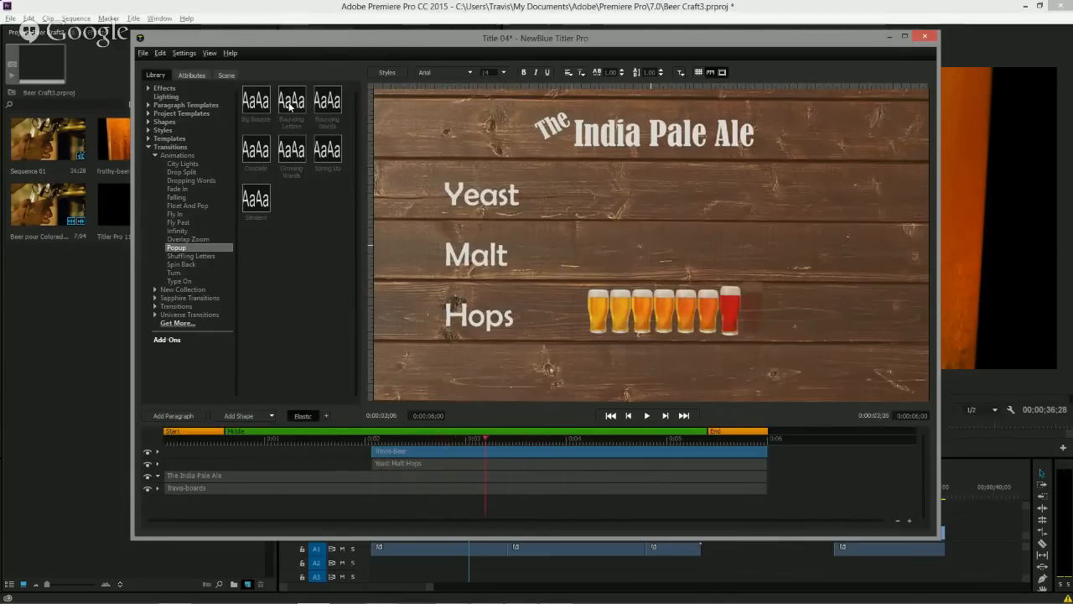
{"action": "left_click_drag", "start_coordinate": [290, 105], "coordinate": [625, 312]}
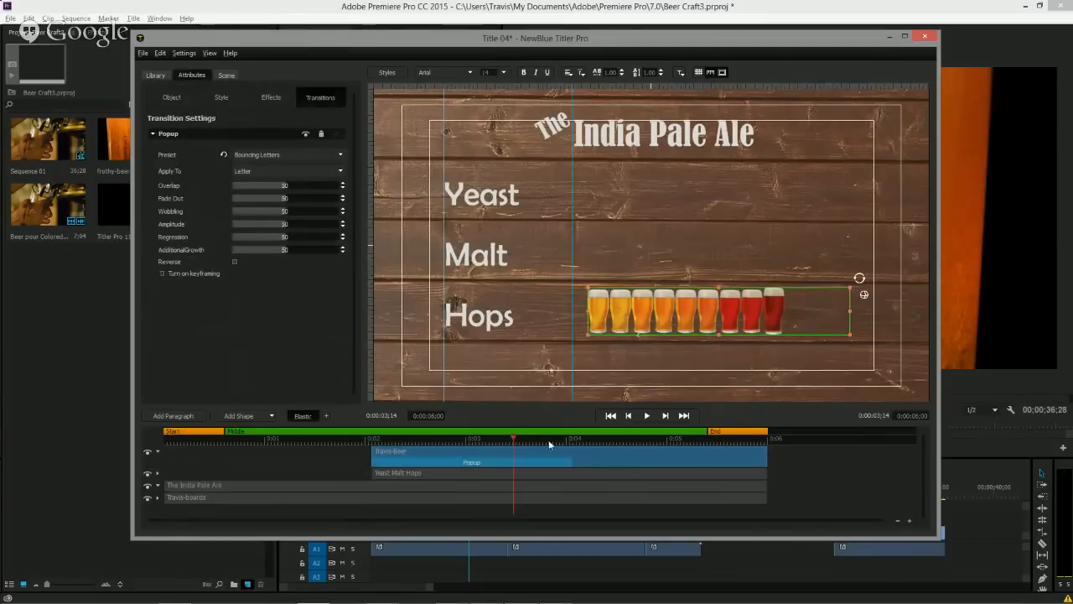
Shorten the Popup transition on the beer layer and preview the animation from the start.
{"action": "left_click_drag", "start_coordinate": [567, 462], "coordinate": [429, 465]}
{"action": "left_click", "coordinate": [338, 441]}
{"action": "key", "text": "space"}
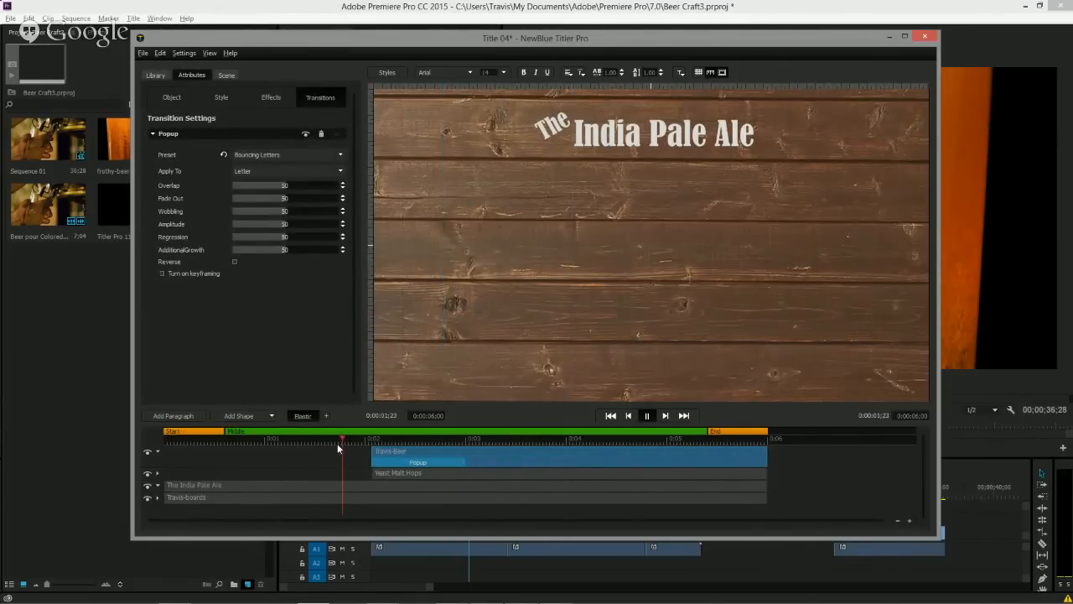
{"action": "key", "text": "space"}
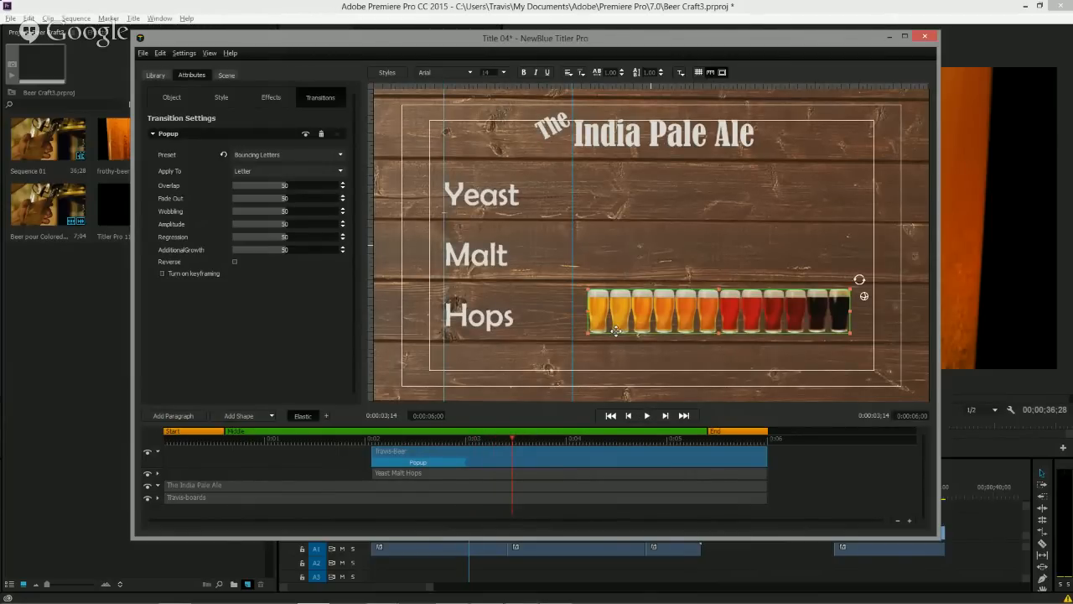
Duplicate the beer image into rows beside Yeast and Malt, then align all three rows left.
{"action": "left_click_drag", "start_coordinate": [616, 331], "coordinate": [635, 211], "text": "alt"}
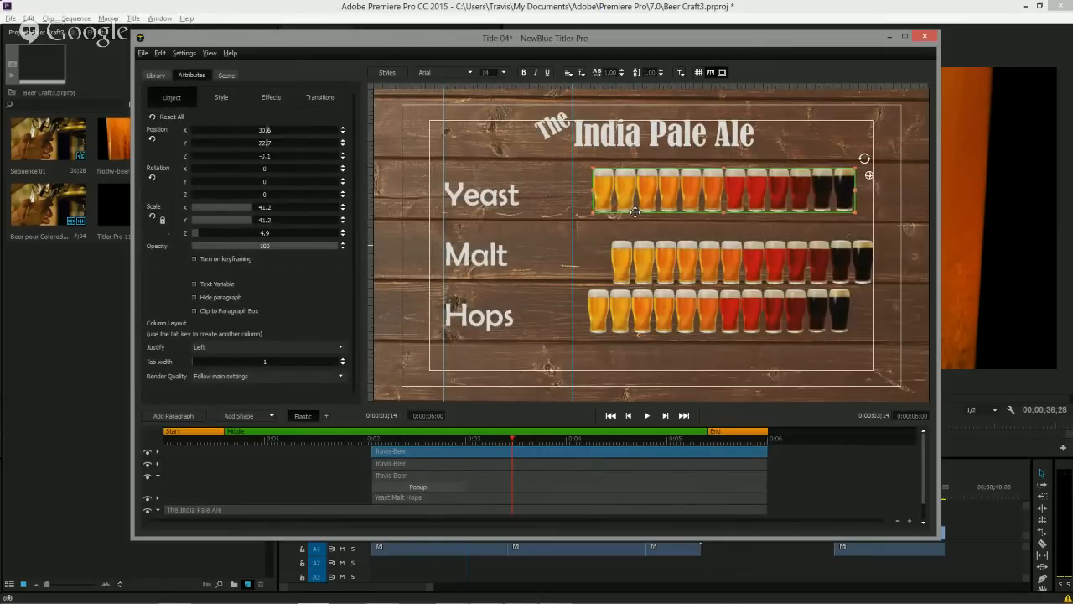
{"action": "left_click", "coordinate": [683, 264], "text": "shift"}
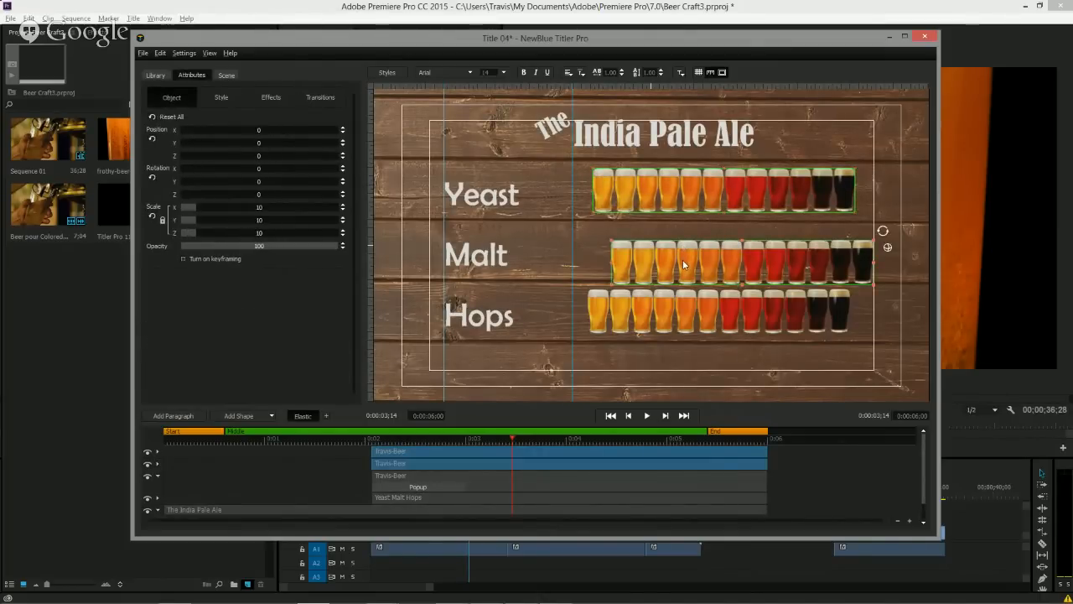
{"action": "left_click", "coordinate": [692, 308], "text": "shift"}
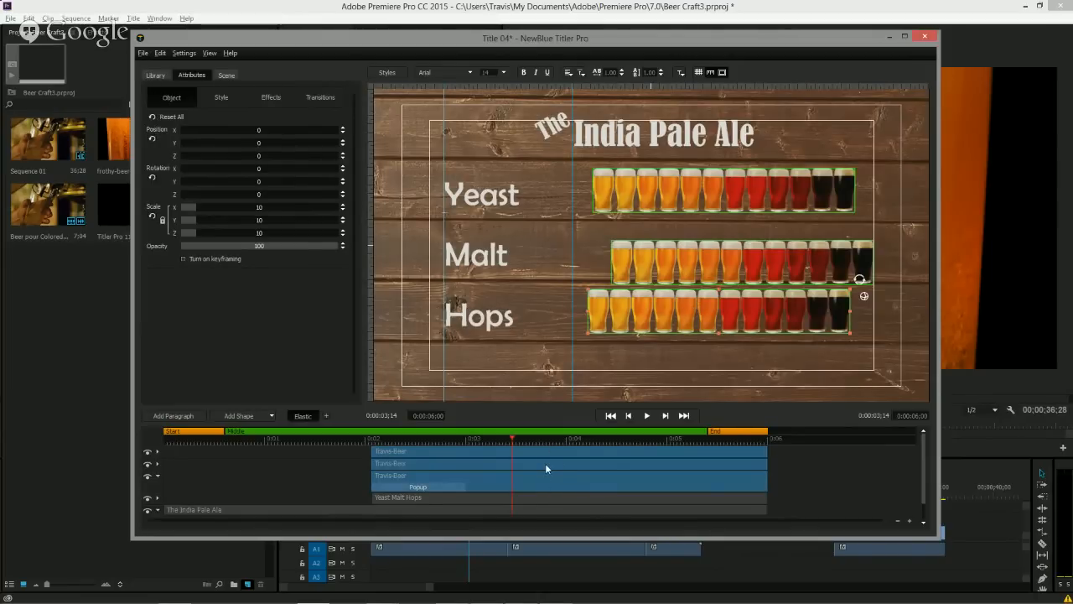
{"action": "right_click", "coordinate": [689, 270]}
{"action": "mouse_move", "coordinate": [731, 384]}
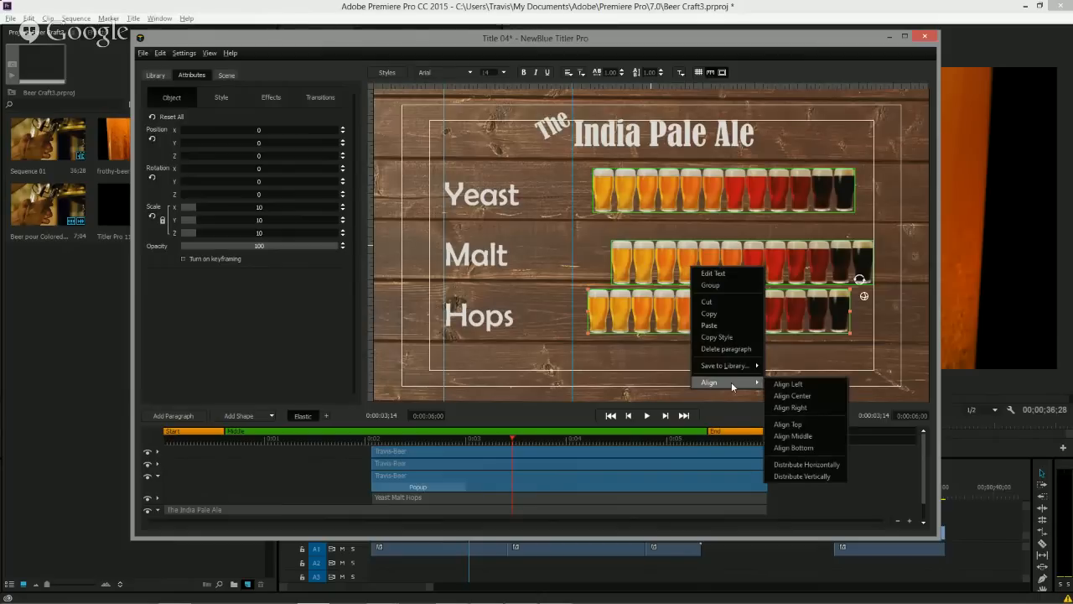
{"action": "left_click", "coordinate": [799, 384]}
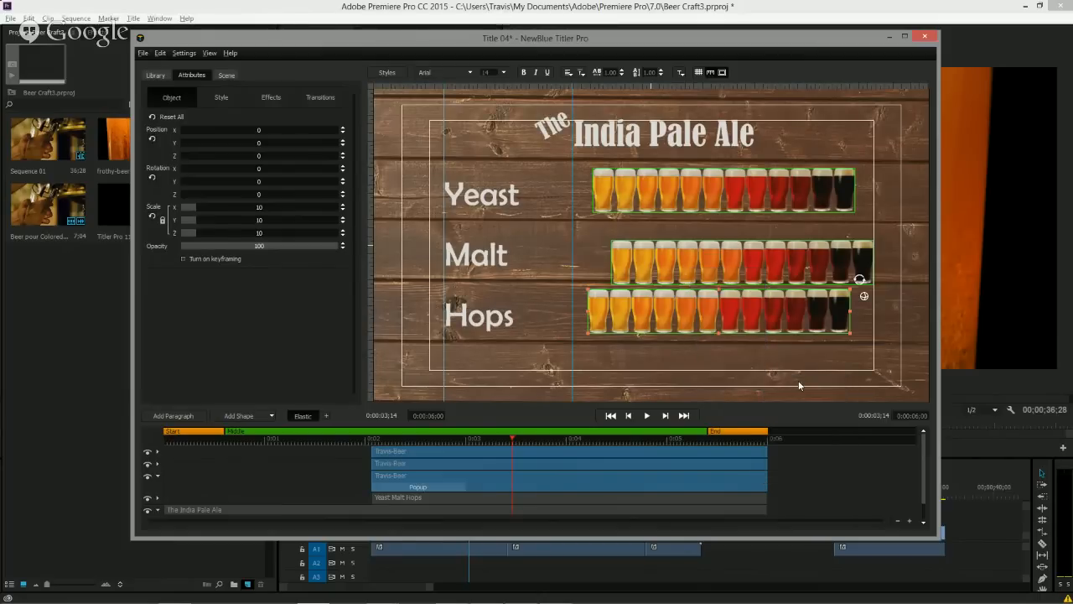
Distribute the three beer rows vertically and move them left onto the vertical guide.
{"action": "right_click", "coordinate": [706, 266]}
{"action": "mouse_move", "coordinate": [738, 377]}
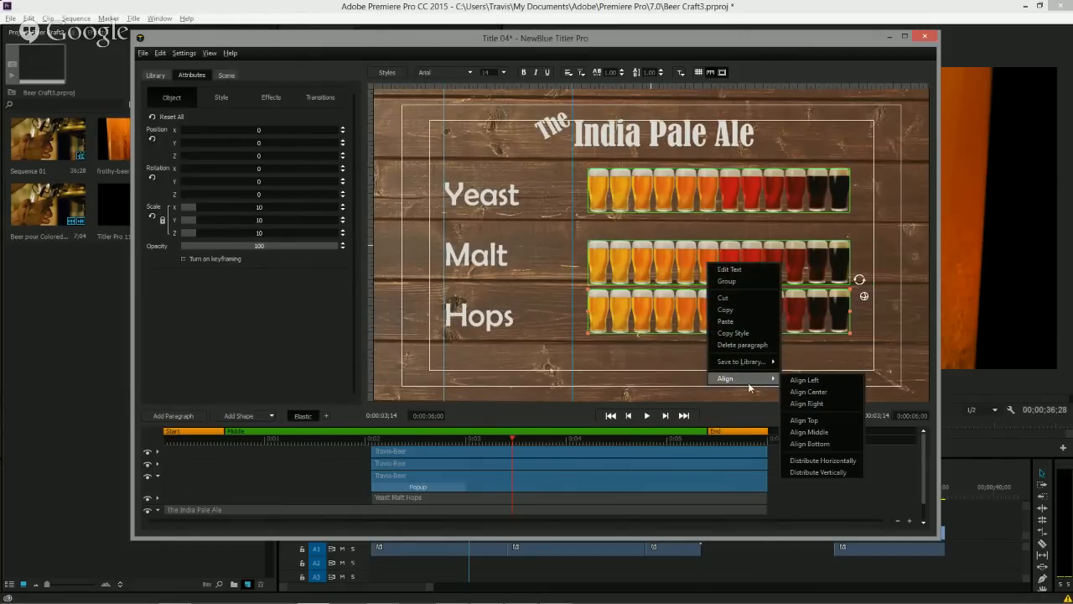
{"action": "left_click", "coordinate": [817, 472]}
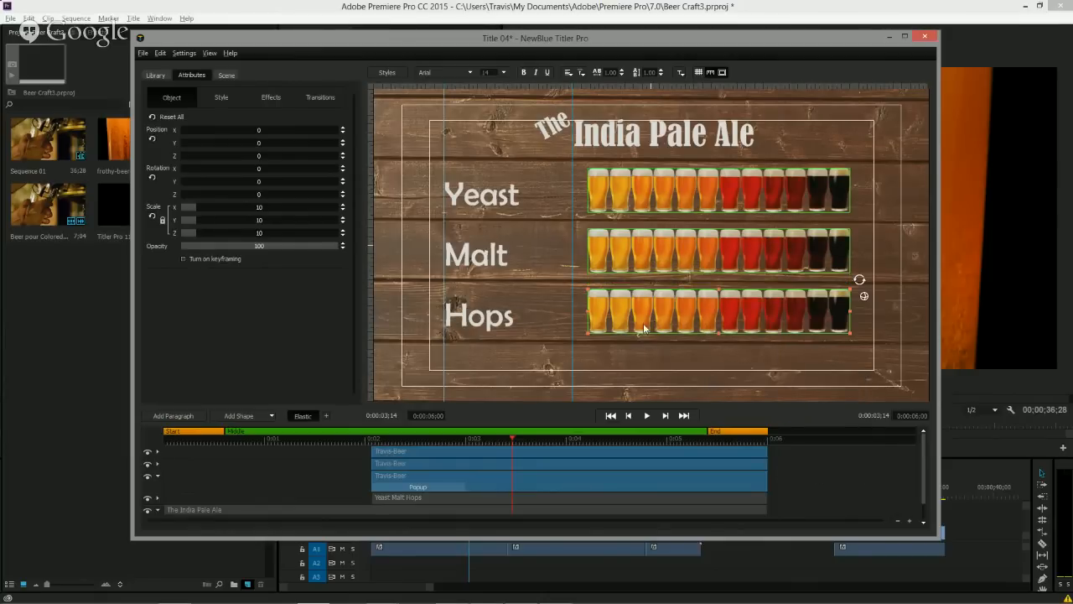
{"action": "left_click_drag", "start_coordinate": [646, 334], "coordinate": [632, 335]}
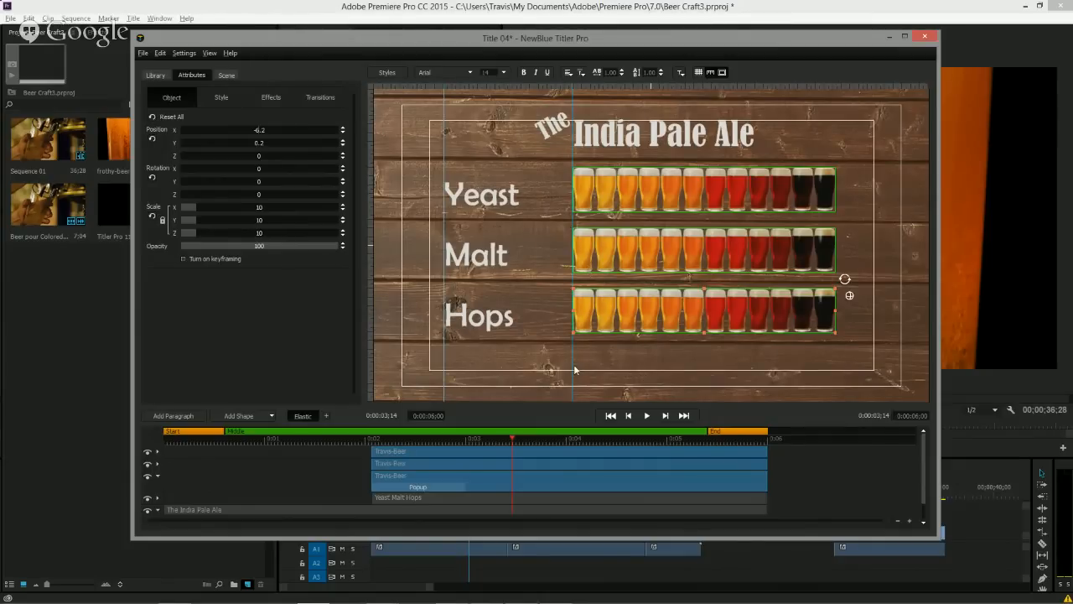
{"action": "left_click", "coordinate": [647, 365]}
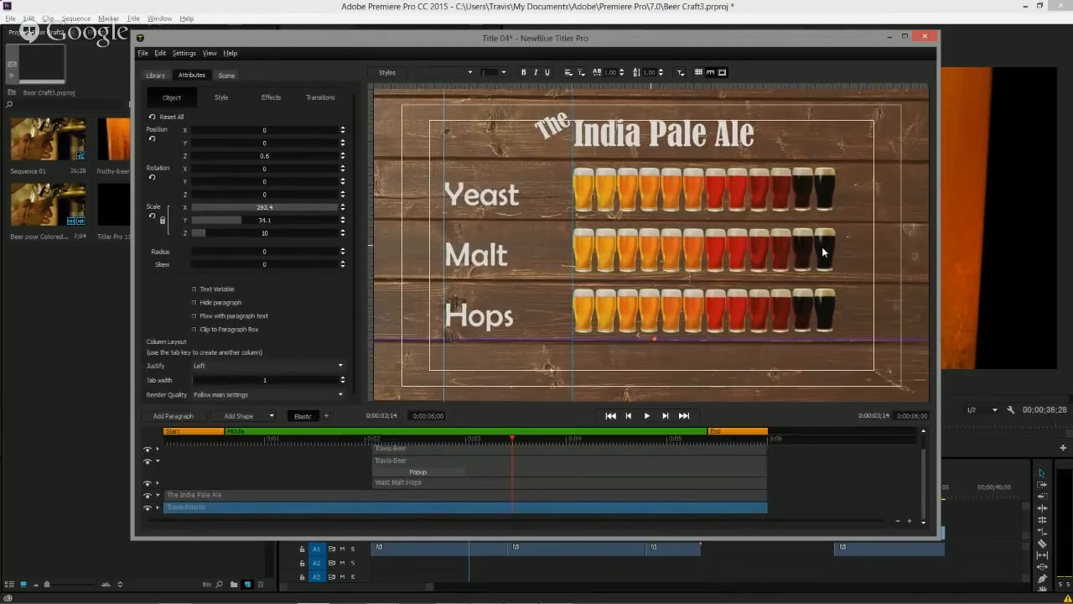
Delete the two rightmost glasses from the Yeast beer row.
{"action": "left_click", "coordinate": [824, 186]}
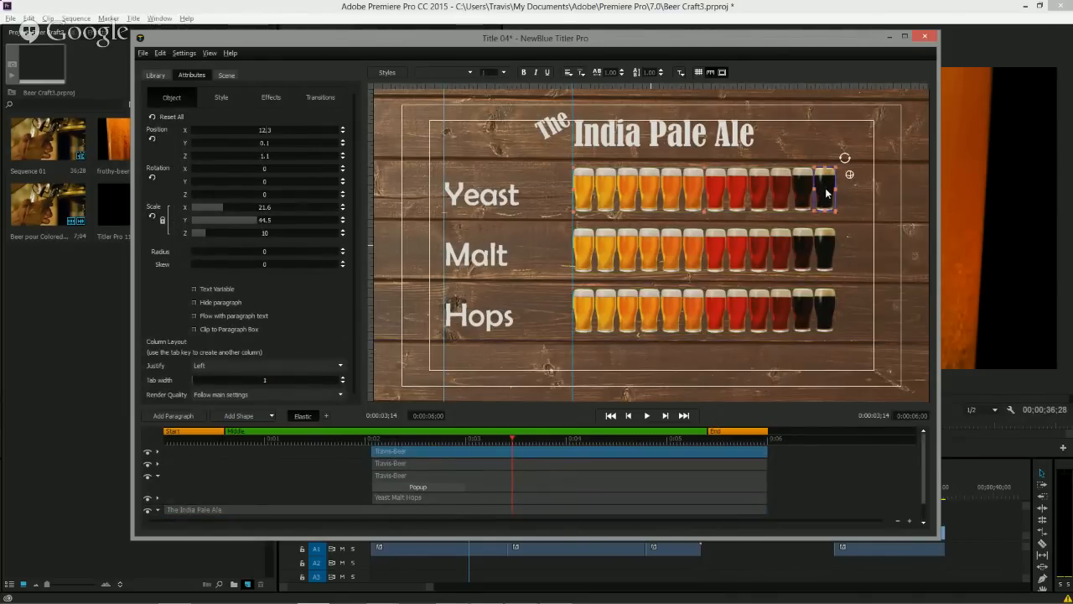
{"action": "key", "text": "Delete"}
{"action": "left_click", "coordinate": [801, 187]}
{"action": "key", "text": "Delete"}
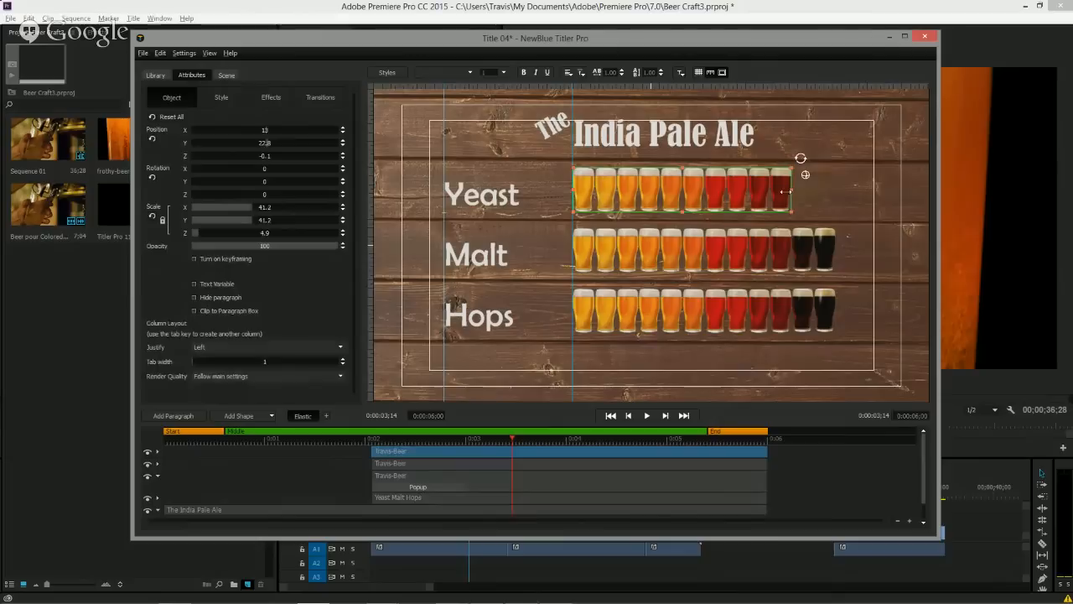
Delete the four rightmost glasses from the Malt beer row.
{"action": "left_click", "coordinate": [818, 249]}
{"action": "key", "text": "Delete"}
{"action": "left_click", "coordinate": [803, 252]}
{"action": "key", "text": "Delete"}
{"action": "left_click", "coordinate": [784, 250]}
{"action": "key", "text": "Delete"}
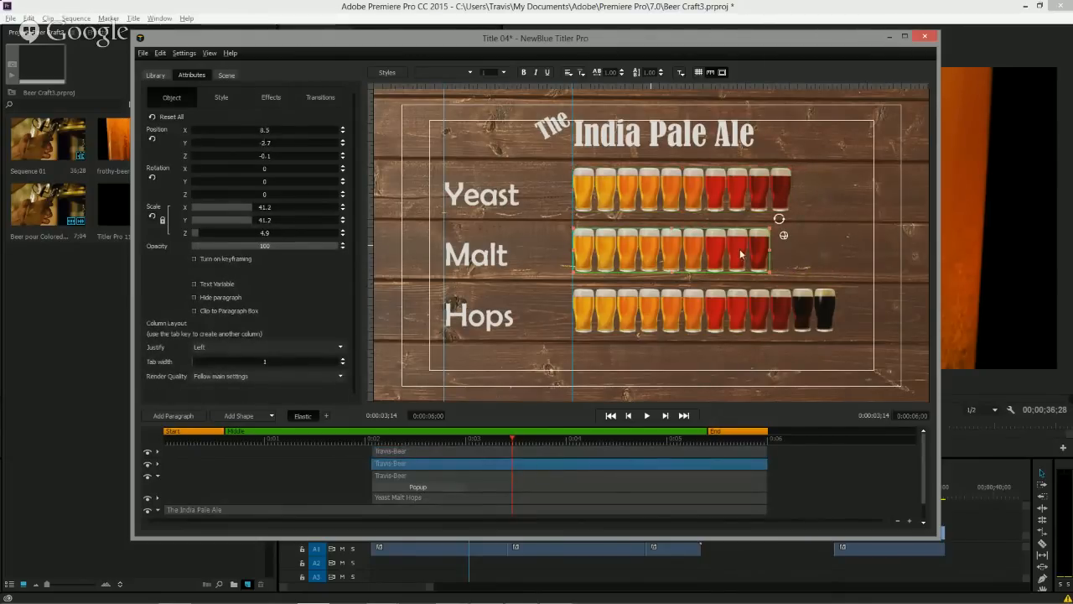
{"action": "left_click", "coordinate": [740, 254]}
{"action": "key", "text": "Delete"}
Stagger the start times of the second and third beer layers and preview the animation.
{"action": "left_click_drag", "start_coordinate": [364, 439], "coordinate": [447, 448]}
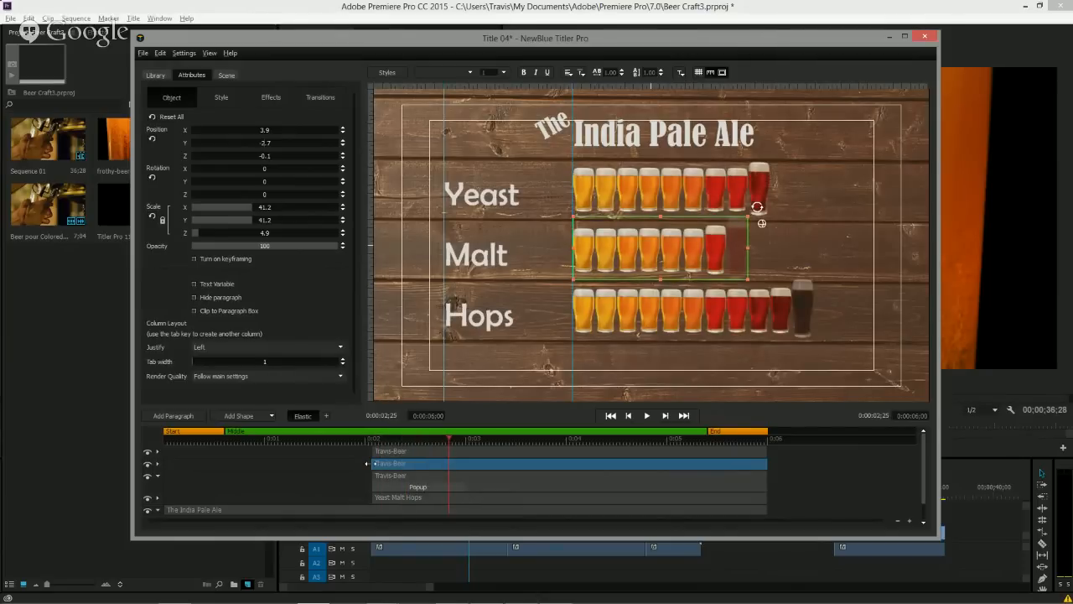
{"action": "left_click_drag", "start_coordinate": [367, 462], "coordinate": [435, 483]}
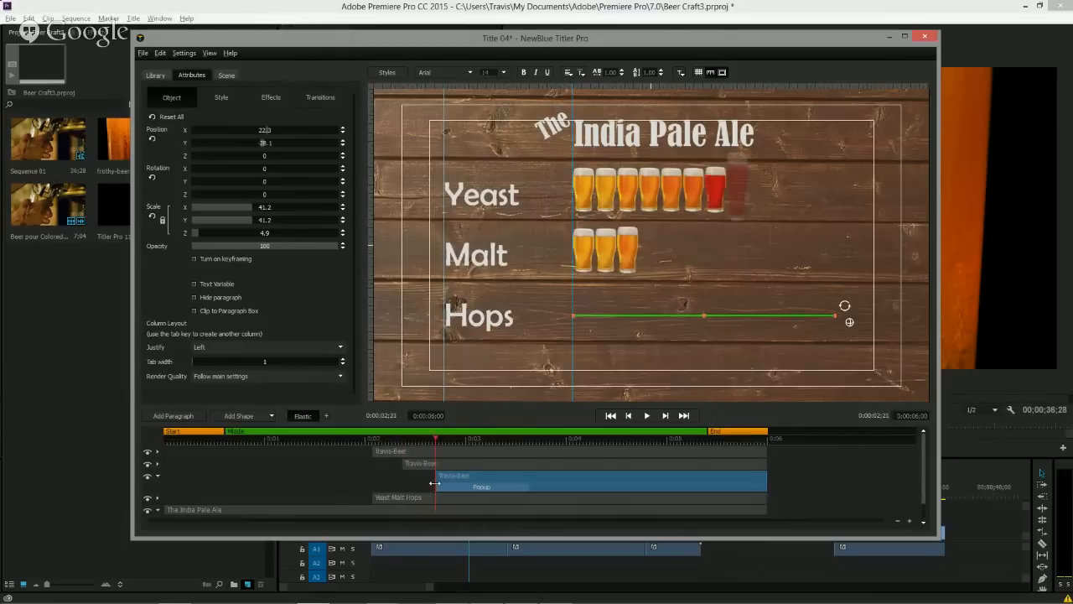
{"action": "left_click_drag", "start_coordinate": [386, 440], "coordinate": [341, 440]}
{"action": "key", "text": "space"}
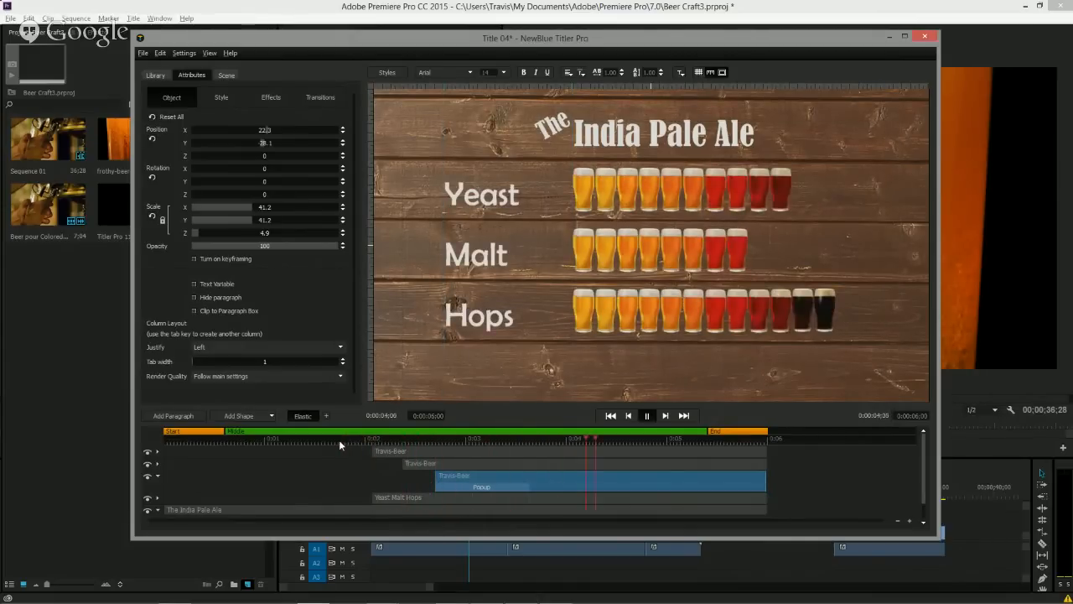
{"action": "key", "text": "space"}
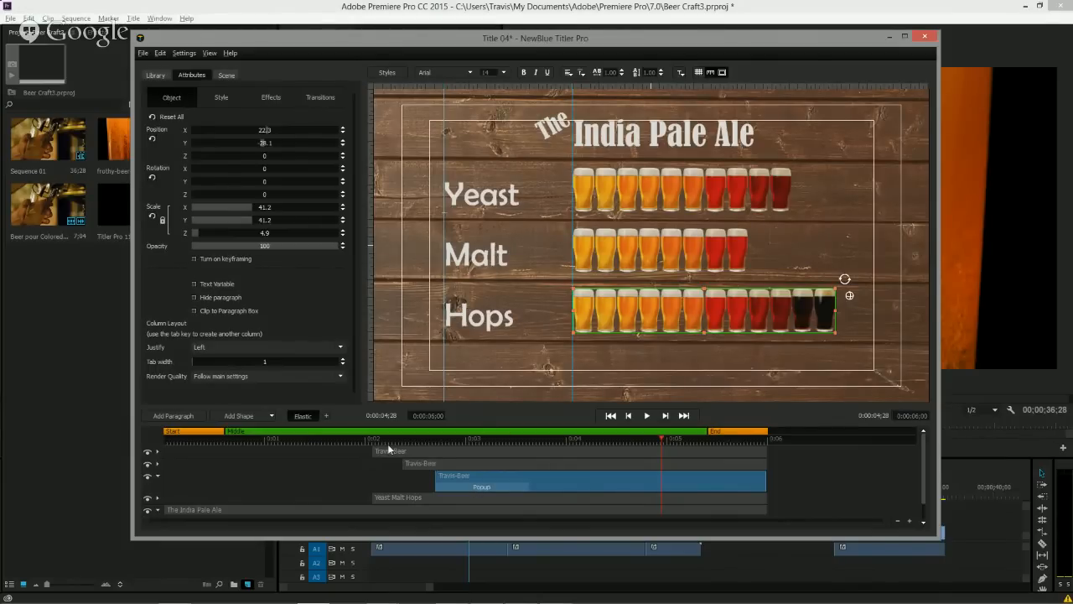
Apply the Fly In Letters Right transition to the Yeast Malt Hops text layer, shorten it, and preview.
{"action": "left_click", "coordinate": [154, 75]}
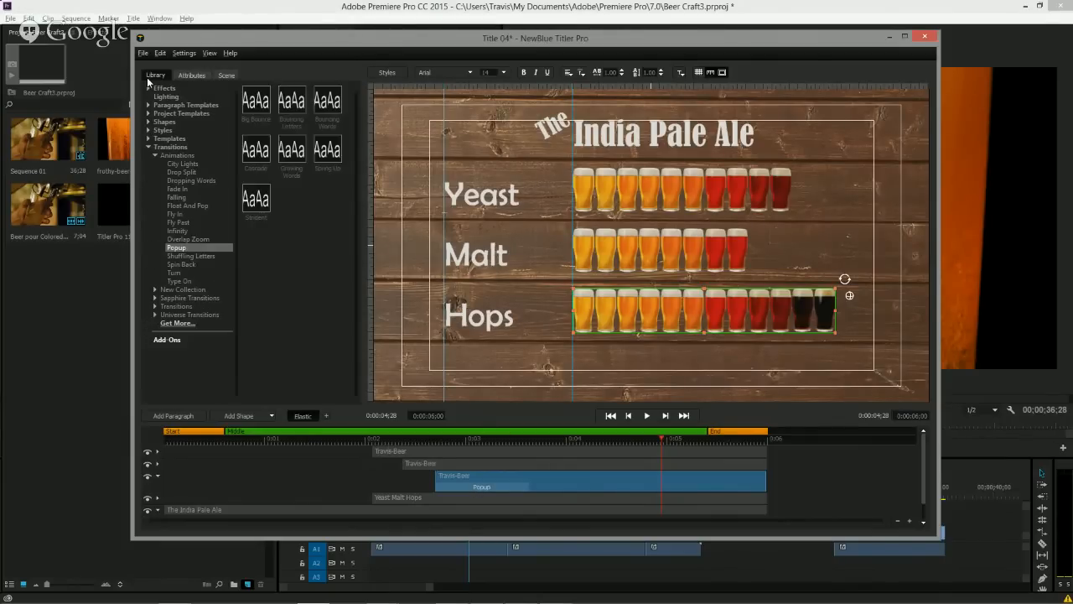
{"action": "left_click", "coordinate": [175, 214]}
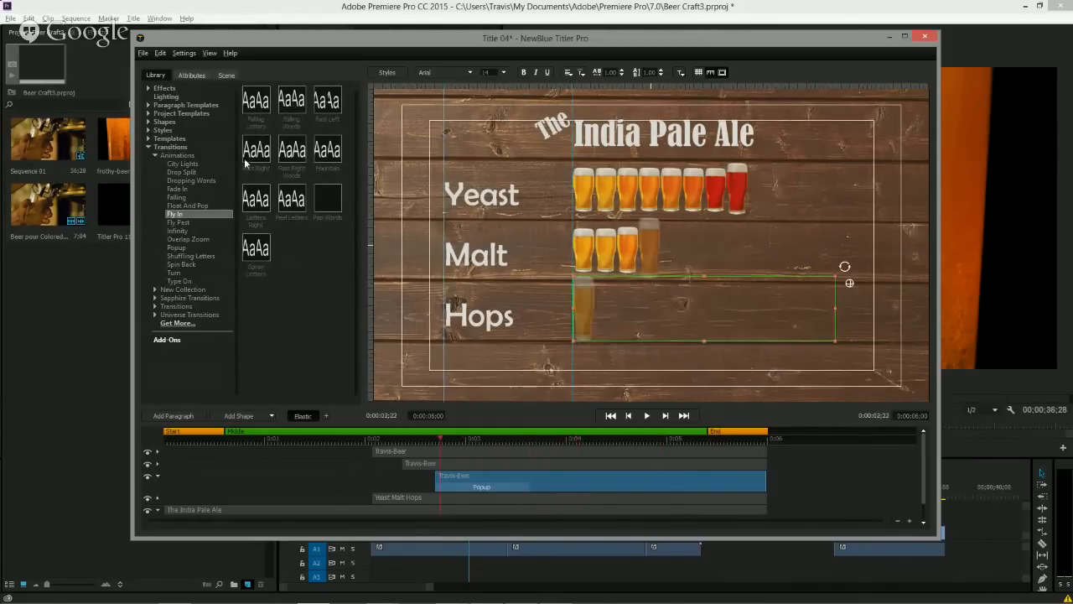
{"action": "left_click_drag", "start_coordinate": [255, 198], "coordinate": [400, 498]}
{"action": "left_click_drag", "start_coordinate": [568, 509], "coordinate": [436, 509]}
{"action": "left_click", "coordinate": [382, 445]}
{"action": "left_click_drag", "start_coordinate": [390, 450], "coordinate": [220, 443]}
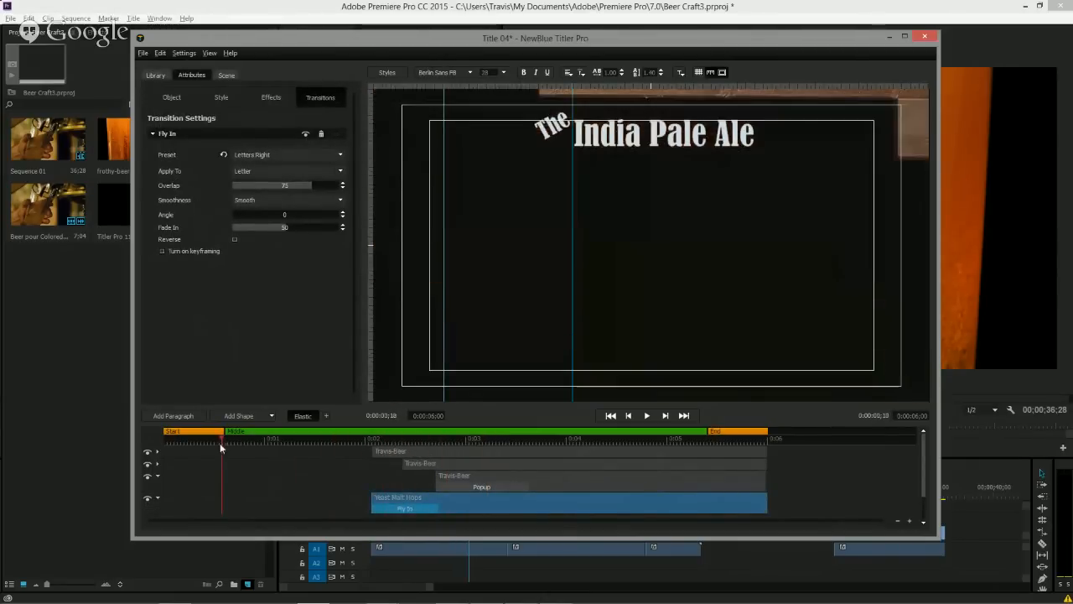
{"action": "key", "text": "space"}
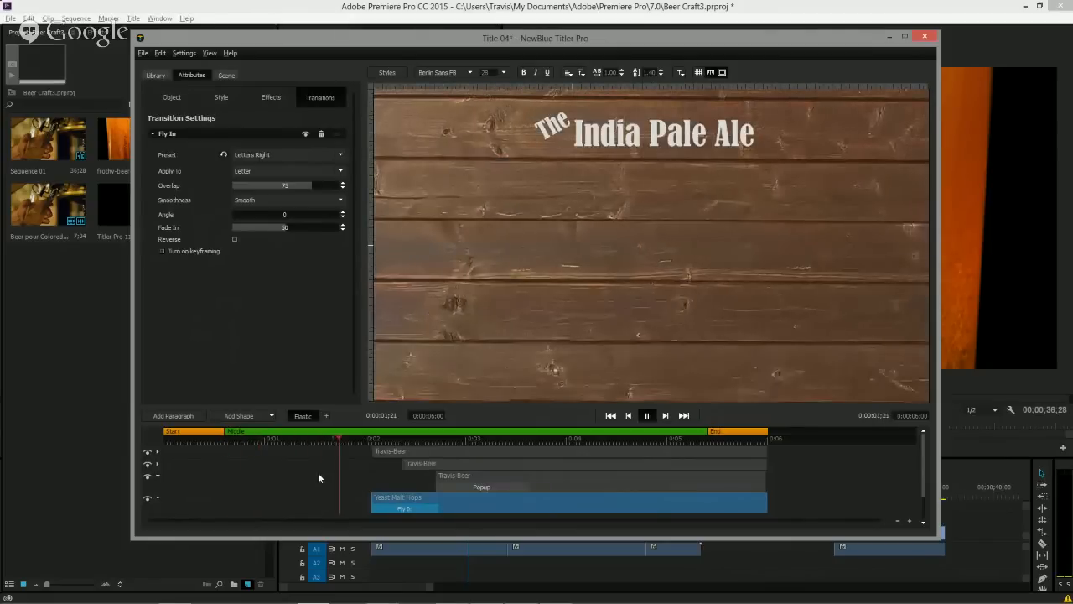
{"action": "key", "text": "space"}
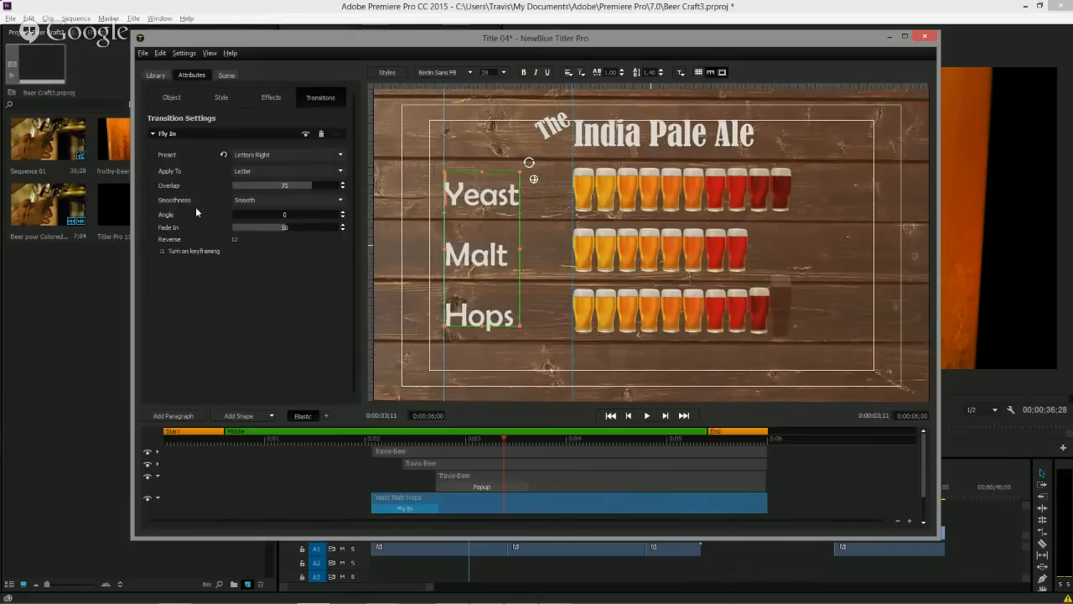
Set the Fly In transition to apply to Line instead of Letter and scrub through the result.
{"action": "left_click", "coordinate": [256, 168]}
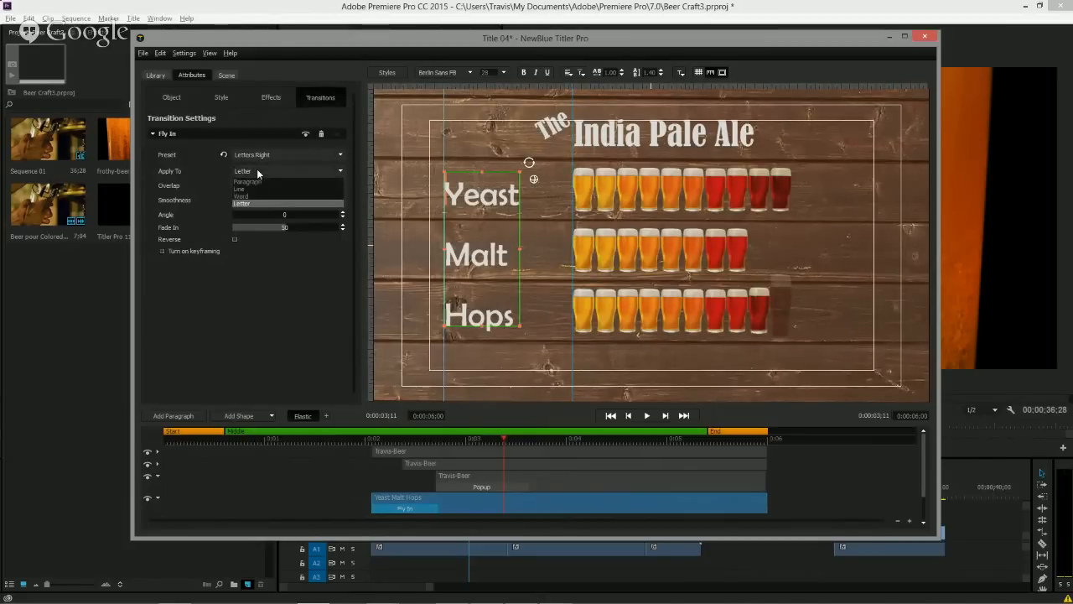
{"action": "left_click", "coordinate": [251, 186]}
{"action": "left_click_drag", "start_coordinate": [337, 441], "coordinate": [415, 461]}
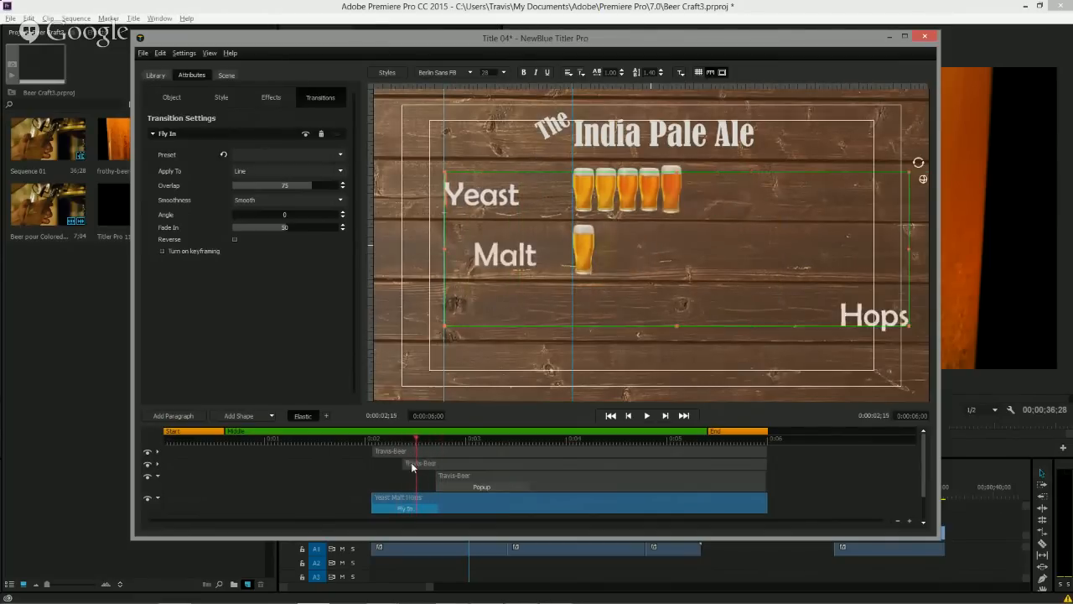
Move the Yeast Malt Hops layer to start earlier in the timeline and preview the animation.
{"action": "left_click_drag", "start_coordinate": [371, 501], "coordinate": [329, 498]}
{"action": "left_click", "coordinate": [258, 440]}
{"action": "key", "text": "space"}
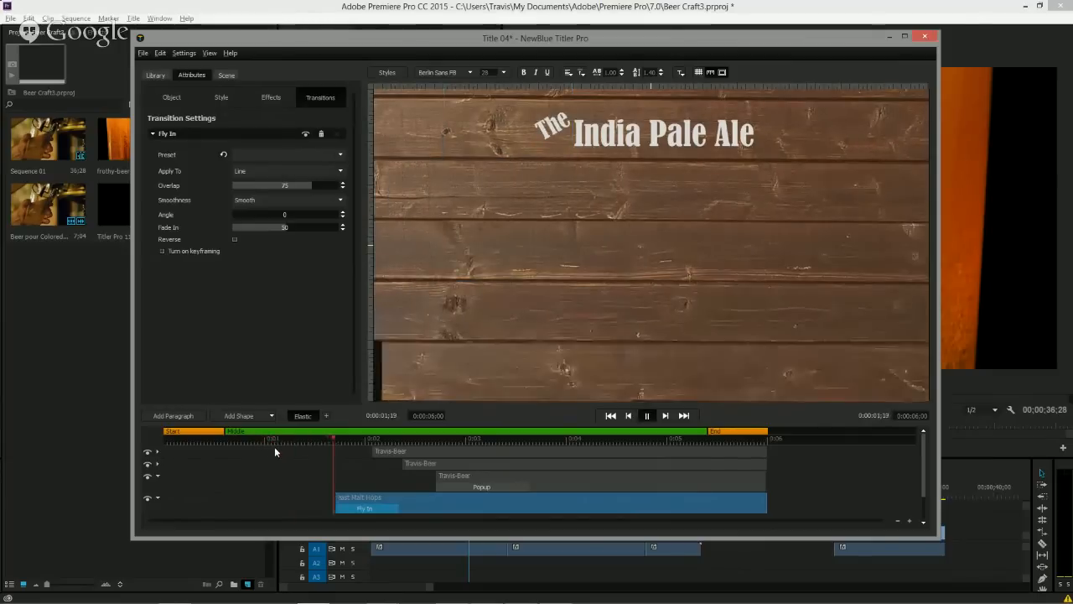
{"action": "key", "text": "space"}
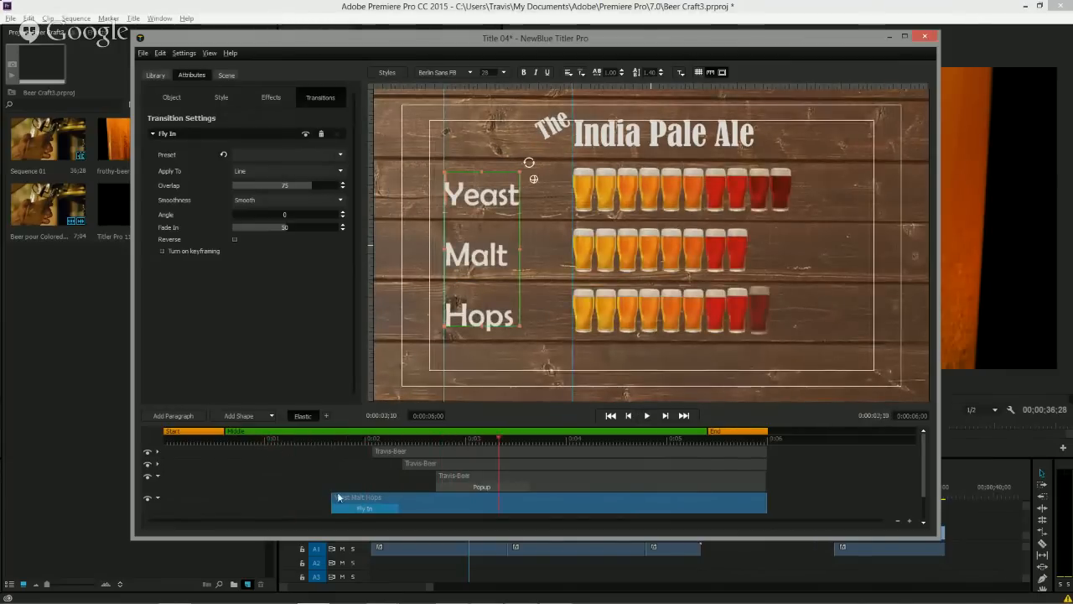
Shift the Yeast Malt Hops layer slightly earlier again and replay the animation.
{"action": "left_click_drag", "start_coordinate": [332, 498], "coordinate": [314, 498]}
{"action": "left_click", "coordinate": [273, 446]}
{"action": "left_click", "coordinate": [270, 441]}
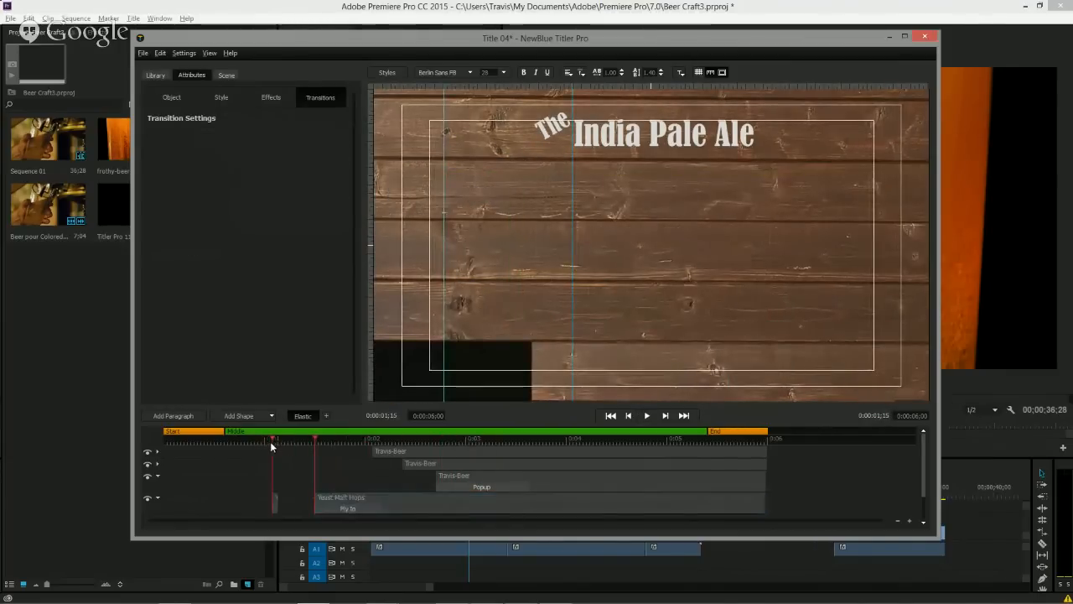
{"action": "key", "text": "space"}
{"action": "key", "text": "space"}
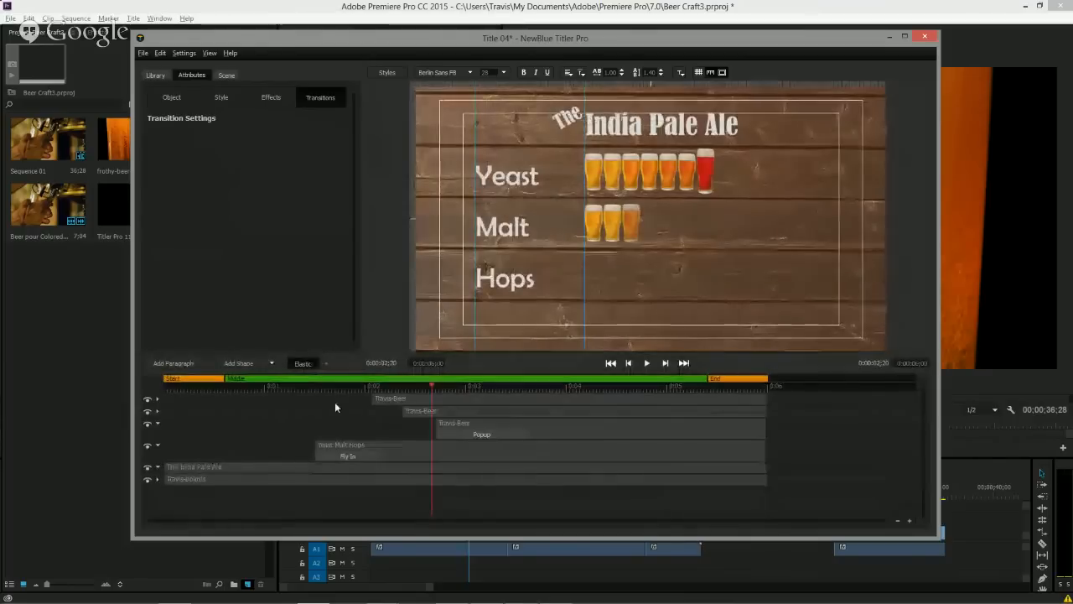
Copy the Fly In transition from the Yeast Malt Hops layer and paste it as the In transition of The India Pale Ale layer.
{"action": "right_click", "coordinate": [342, 455]}
{"action": "left_click", "coordinate": [326, 457]}
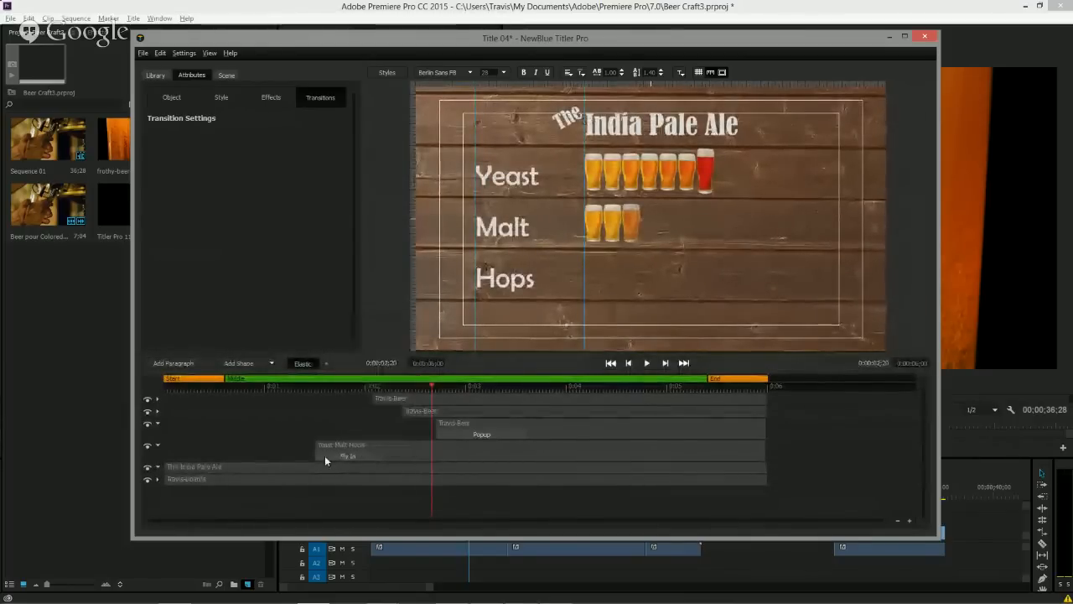
{"action": "right_click", "coordinate": [334, 457]}
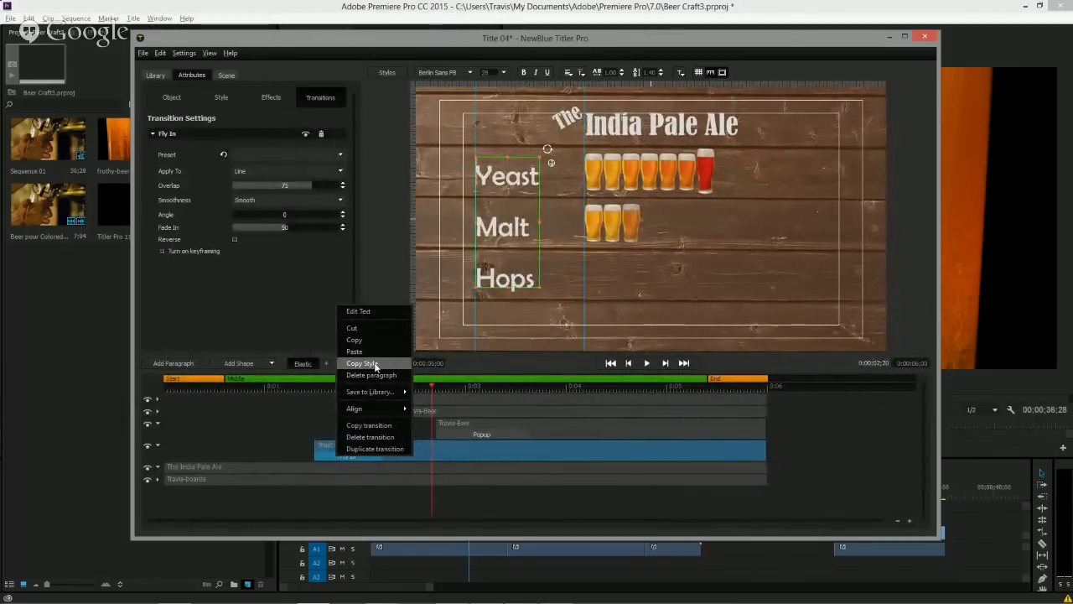
{"action": "left_click", "coordinate": [369, 425]}
{"action": "left_click", "coordinate": [208, 465]}
{"action": "right_click", "coordinate": [207, 465]}
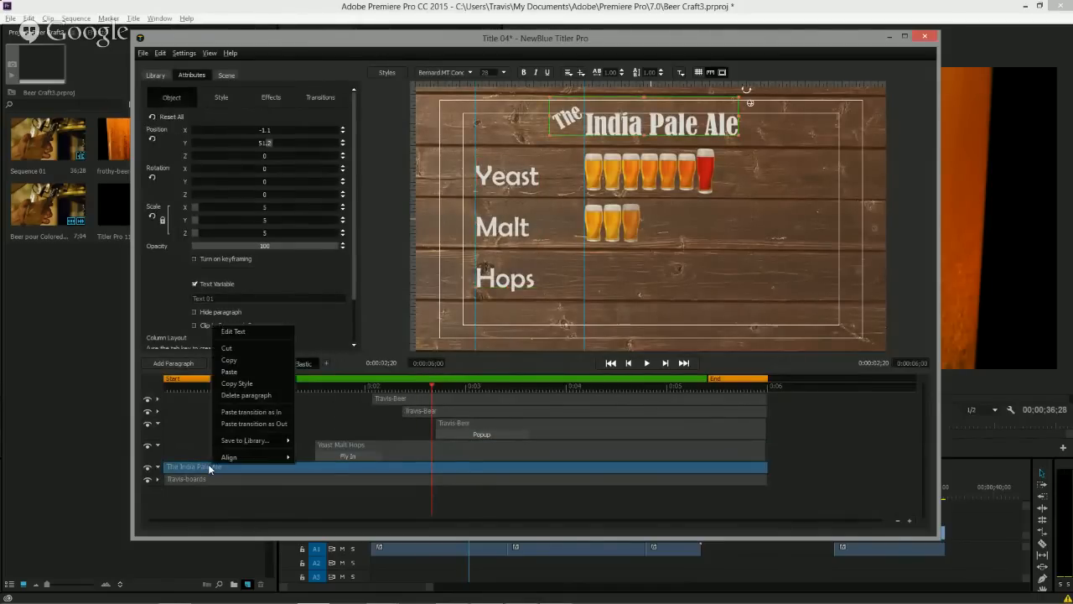
{"action": "left_click", "coordinate": [248, 412]}
{"action": "left_click_drag", "start_coordinate": [208, 387], "coordinate": [152, 392]}
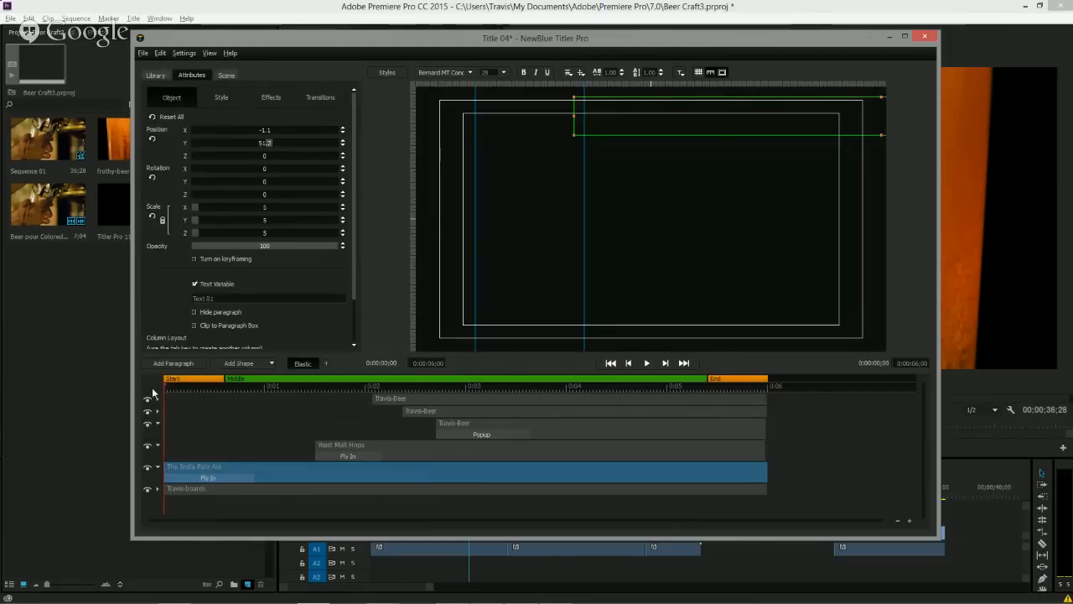
{"action": "key", "text": "space"}
{"action": "key", "text": "space"}
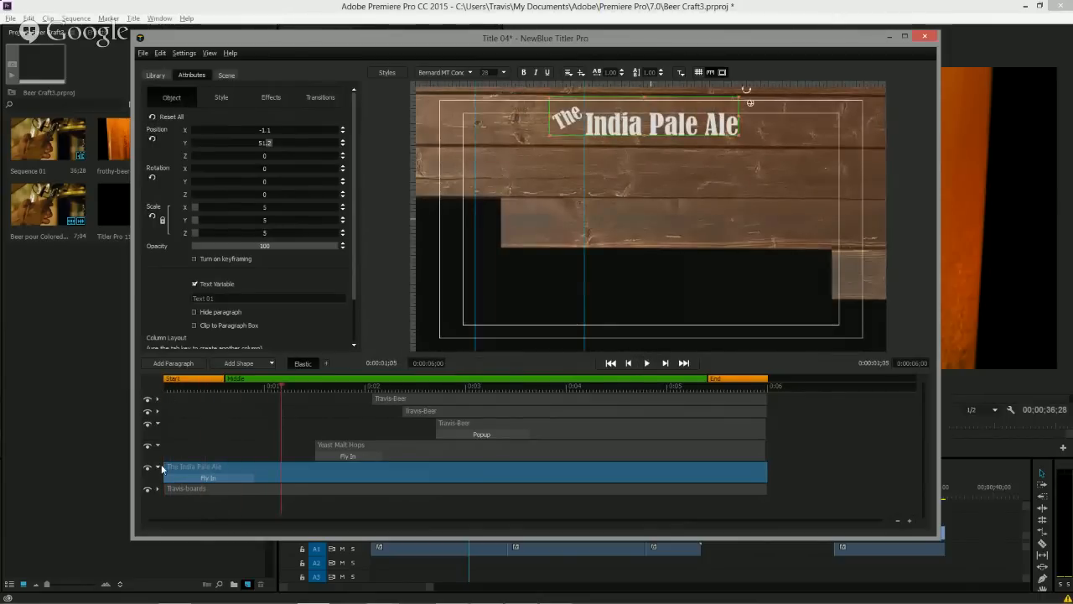
Delay the start of The India Pale Ale layer and preview the full animation.
{"action": "left_click_drag", "start_coordinate": [165, 468], "coordinate": [252, 467]}
{"action": "left_click_drag", "start_coordinate": [222, 390], "coordinate": [179, 392]}
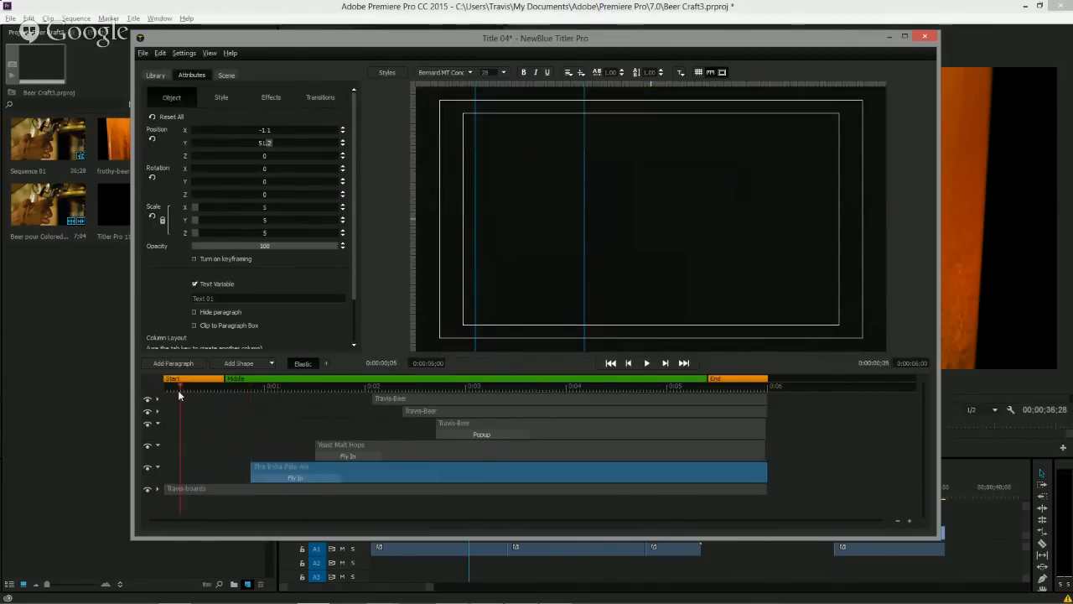
{"action": "key", "text": "space"}
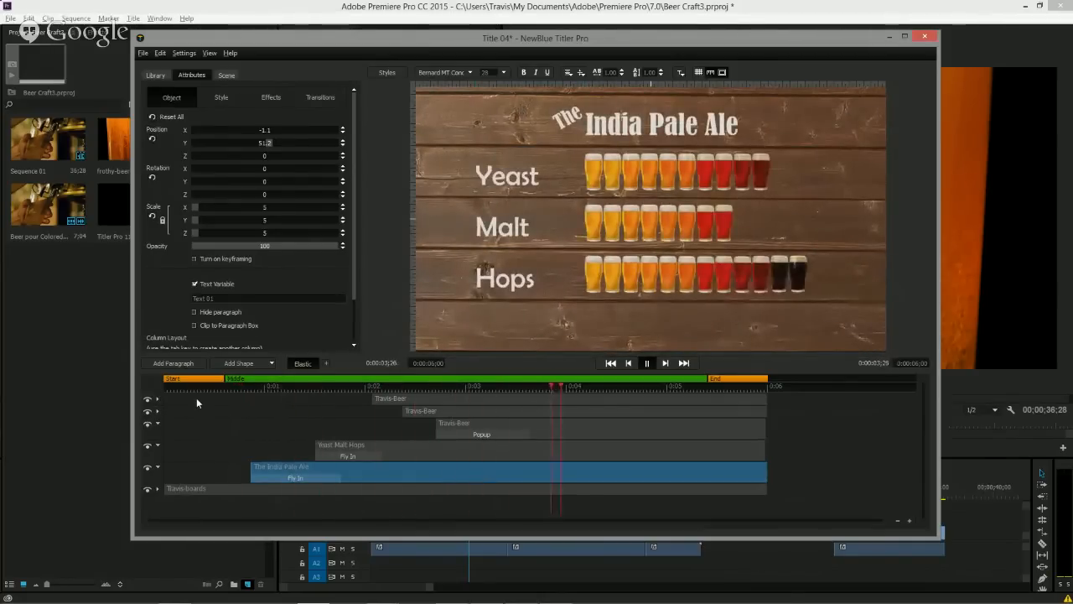
{"action": "key", "text": "space"}
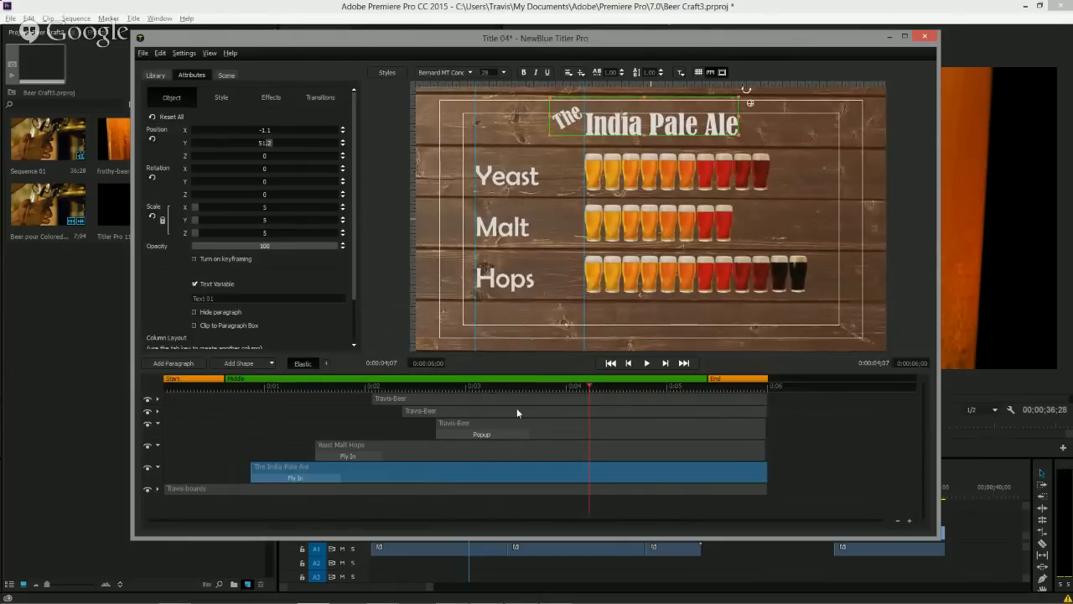
Select the heading, list and three beer layers and group them into one group, then expand it.
{"action": "left_click", "coordinate": [721, 73]}
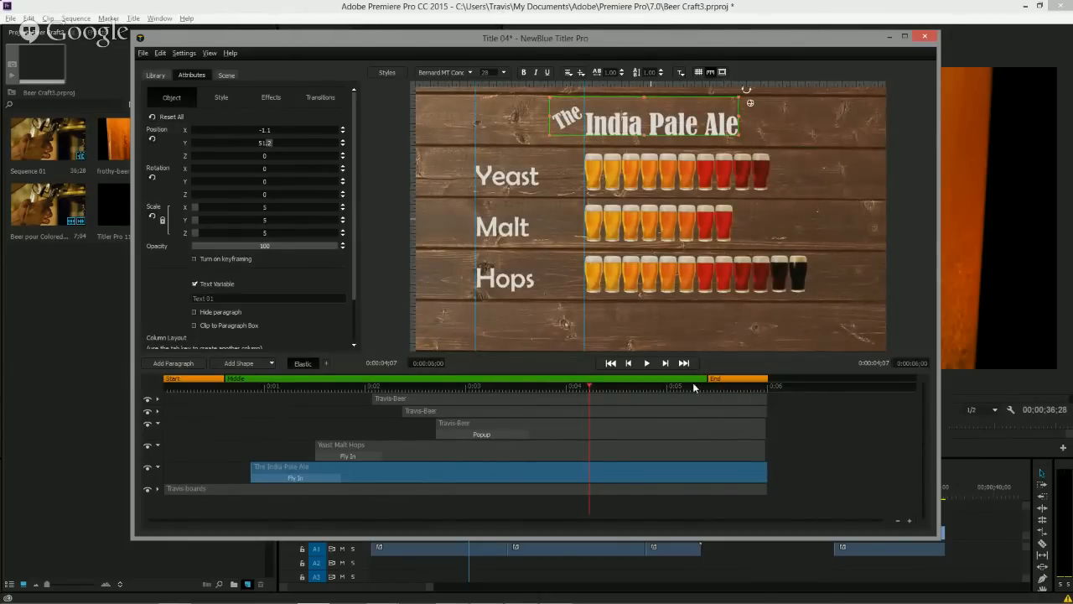
{"action": "left_click", "coordinate": [580, 453]}
{"action": "left_click", "coordinate": [580, 429], "text": "shift"}
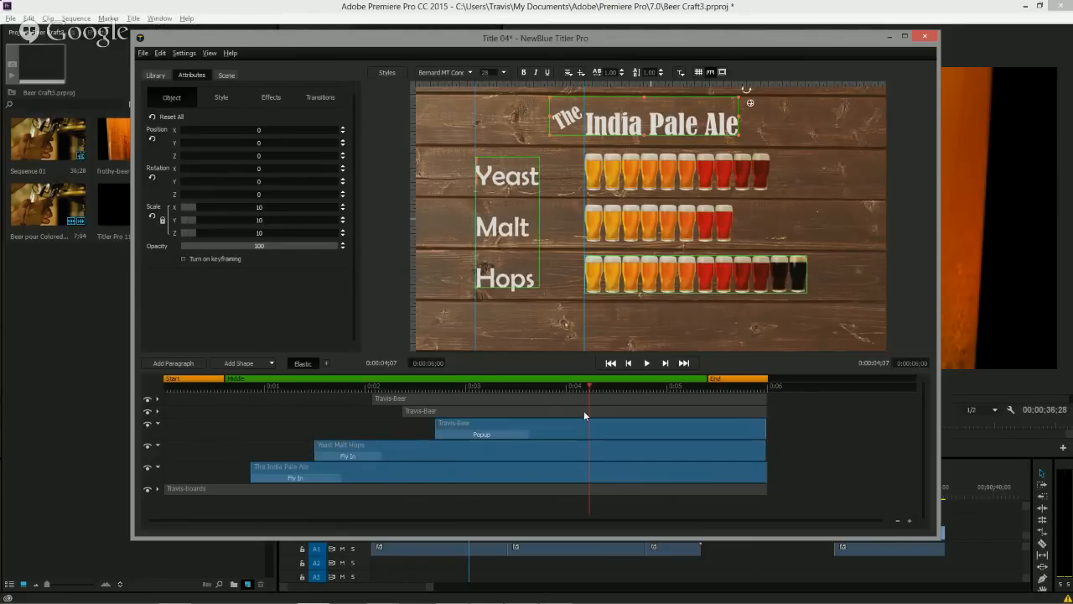
{"action": "left_click", "coordinate": [584, 410], "text": "shift"}
{"action": "left_click", "coordinate": [584, 400], "text": "shift"}
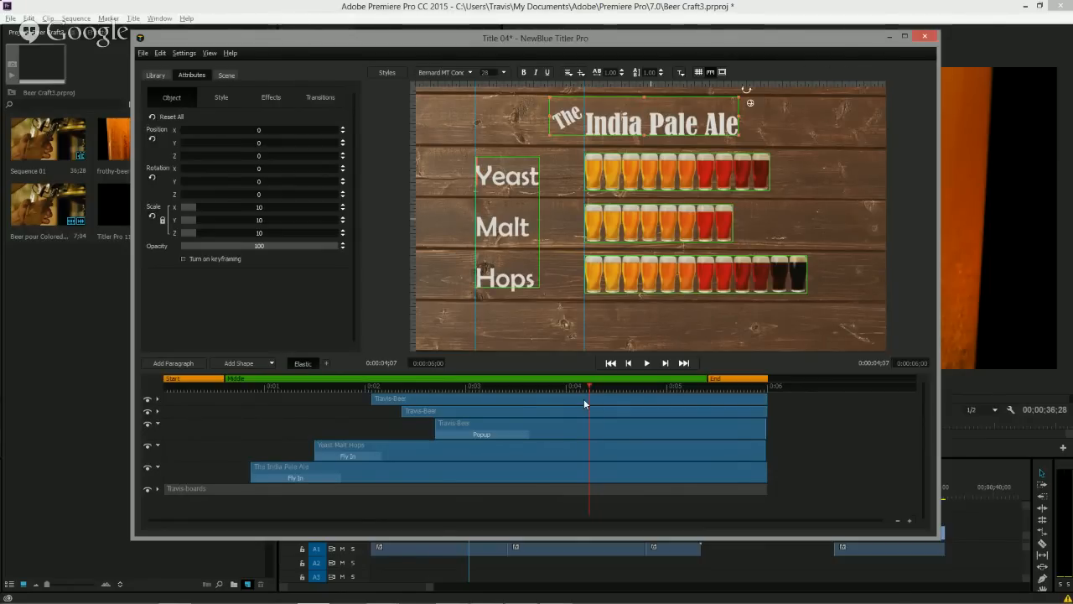
{"action": "right_click", "coordinate": [585, 403]}
{"action": "left_click", "coordinate": [613, 419]}
{"action": "left_click", "coordinate": [156, 399]}
{"action": "left_click", "coordinate": [156, 399]}
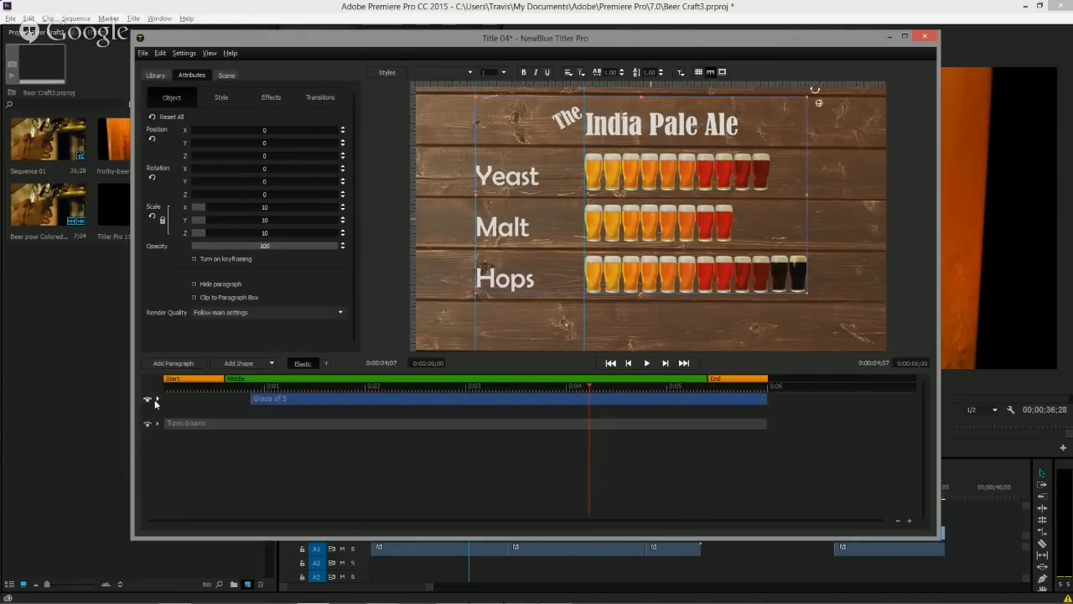
{"action": "left_click", "coordinate": [156, 399]}
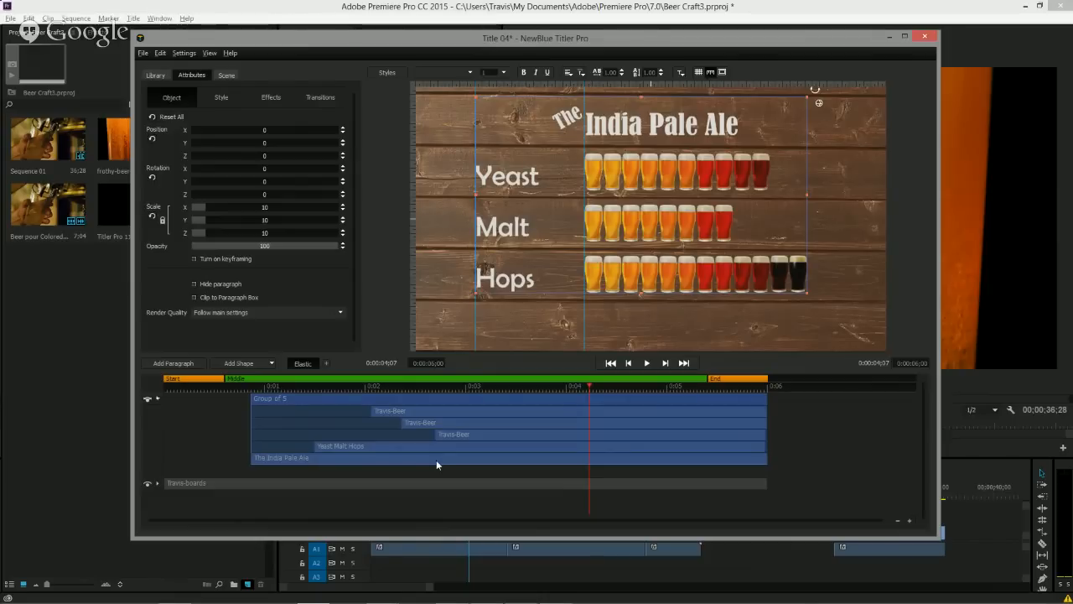
Apply the Drop Shadow effect with the Add Definition preset to the group and scrub the preview.
{"action": "left_click", "coordinate": [153, 75]}
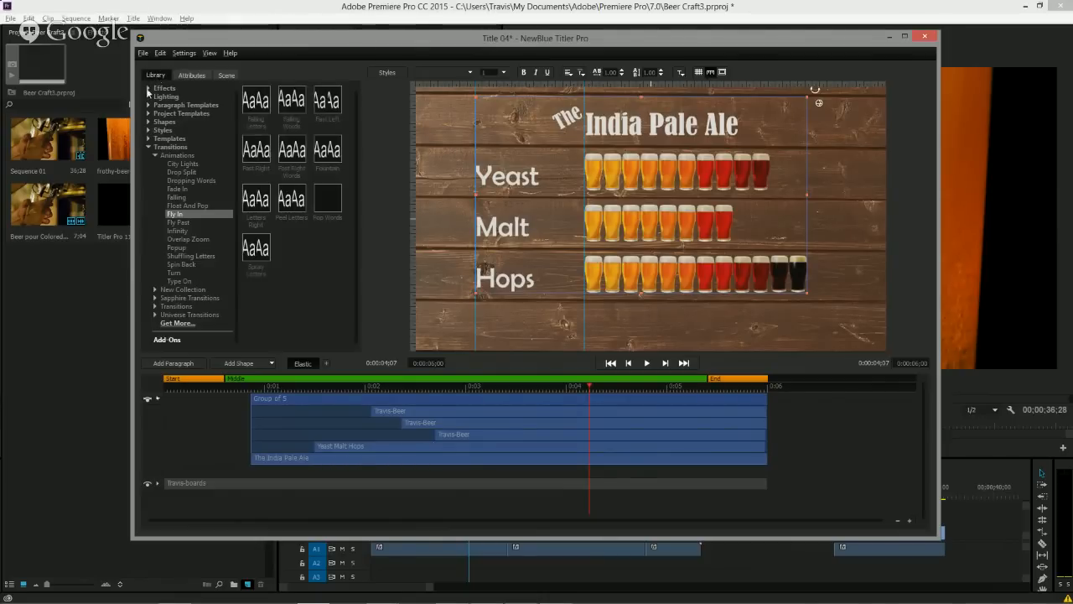
{"action": "left_click", "coordinate": [149, 88]}
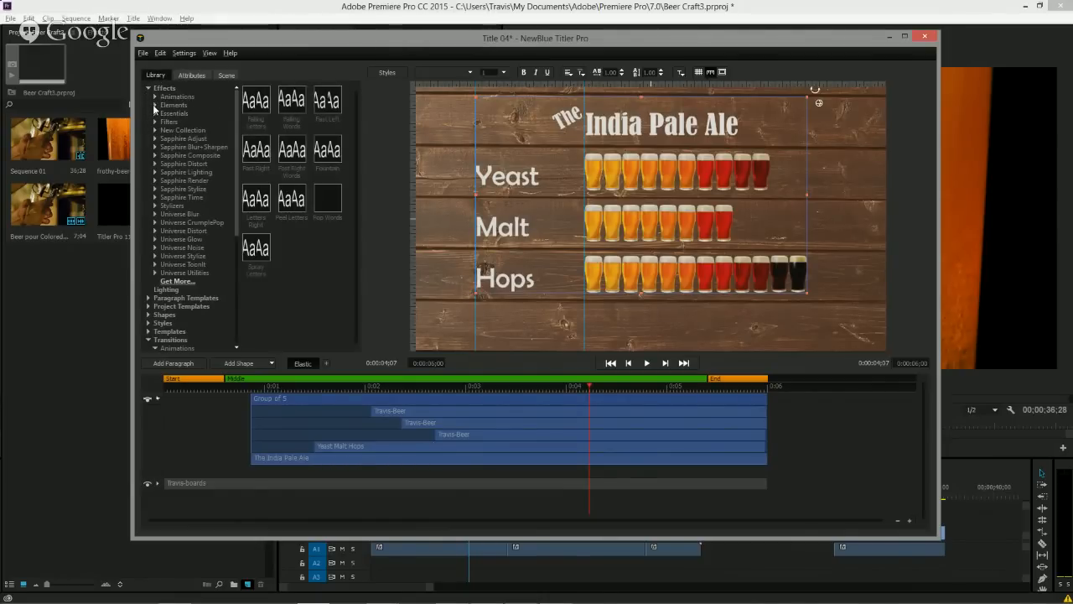
{"action": "left_click", "coordinate": [155, 105]}
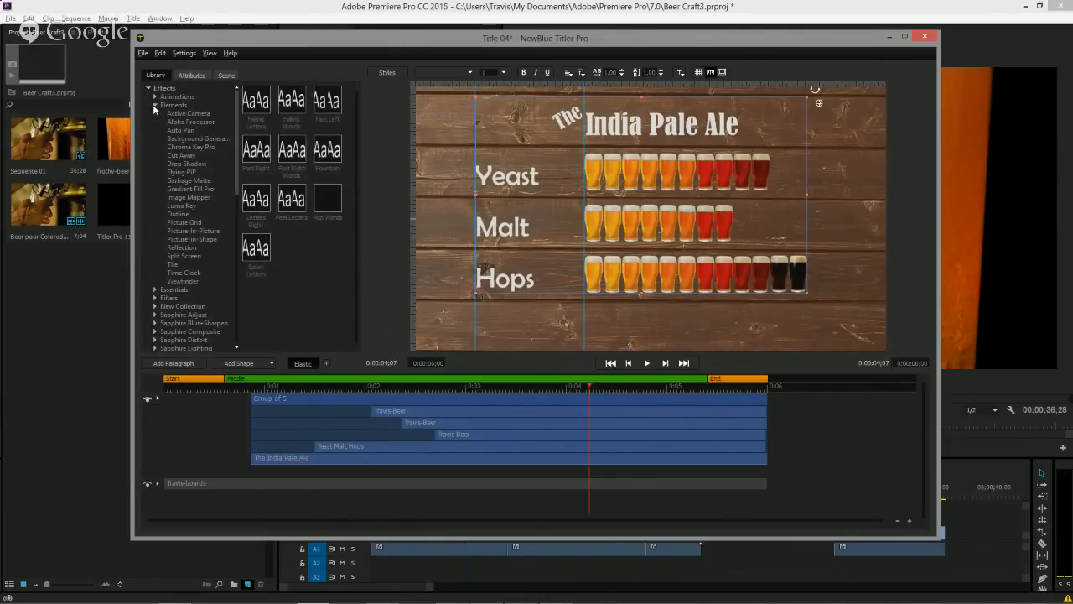
{"action": "left_click", "coordinate": [186, 163]}
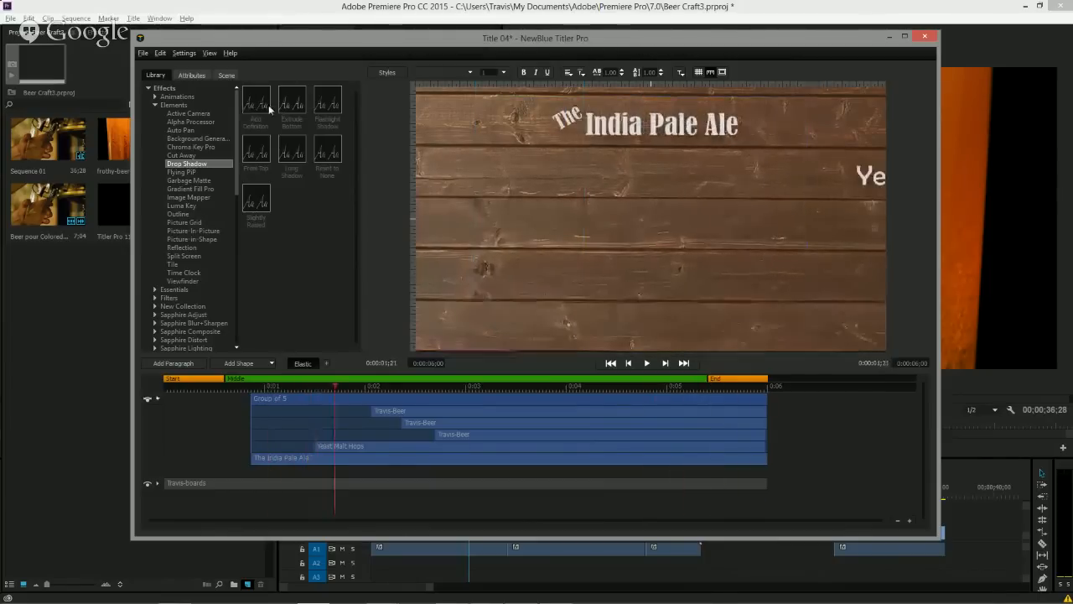
{"action": "double_click", "coordinate": [261, 105]}
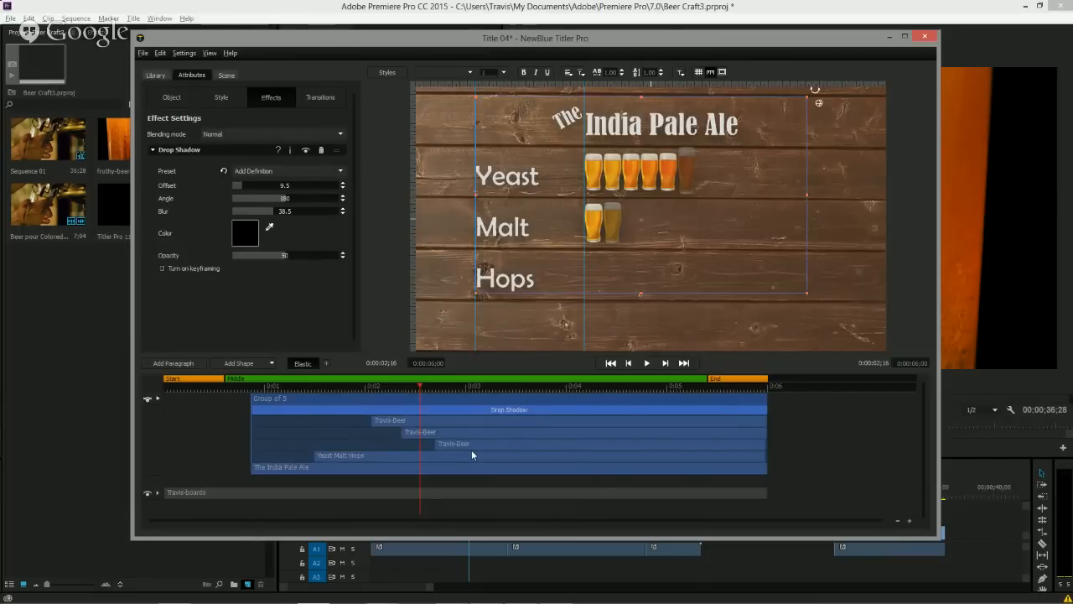
{"action": "left_click_drag", "start_coordinate": [412, 391], "coordinate": [647, 394]}
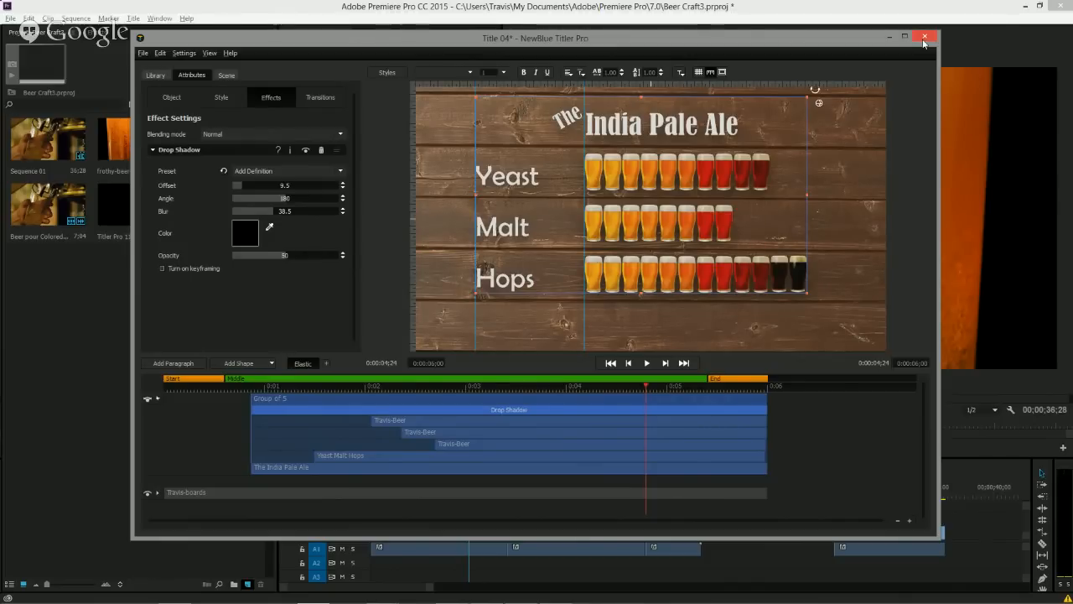
Turn on the safe margins, crosshairs and 4:3 margin guides over the title preview.
{"action": "left_click", "coordinate": [721, 73]}
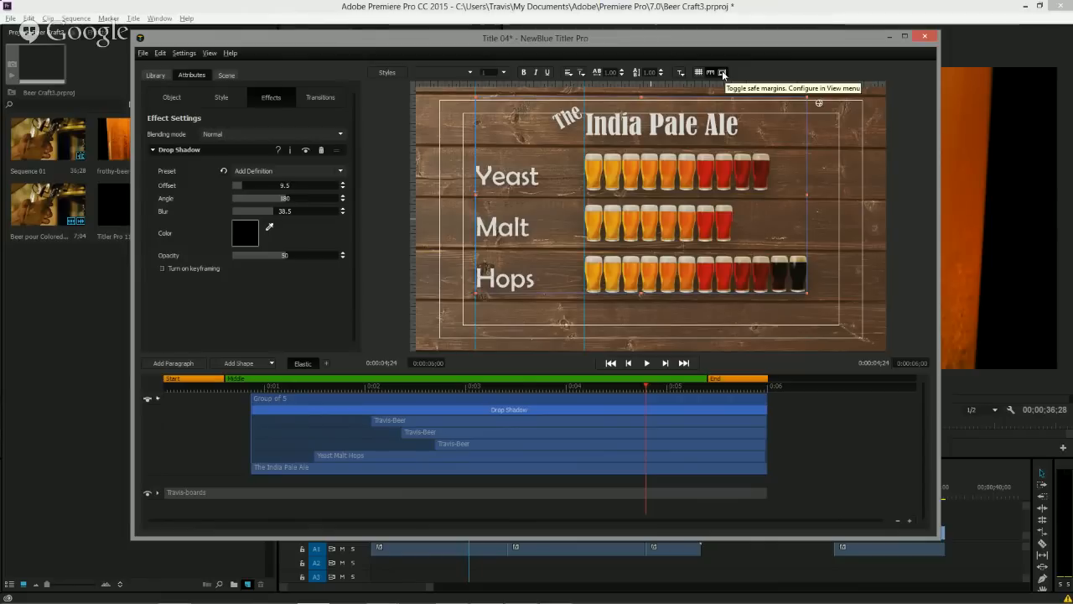
{"action": "left_click", "coordinate": [210, 53]}
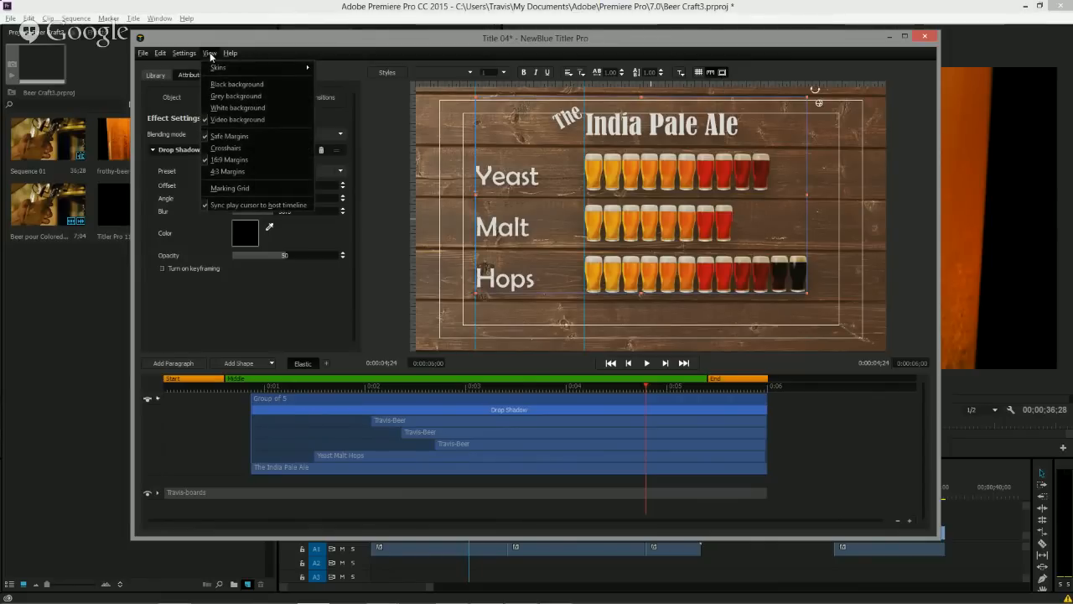
{"action": "left_click", "coordinate": [245, 149]}
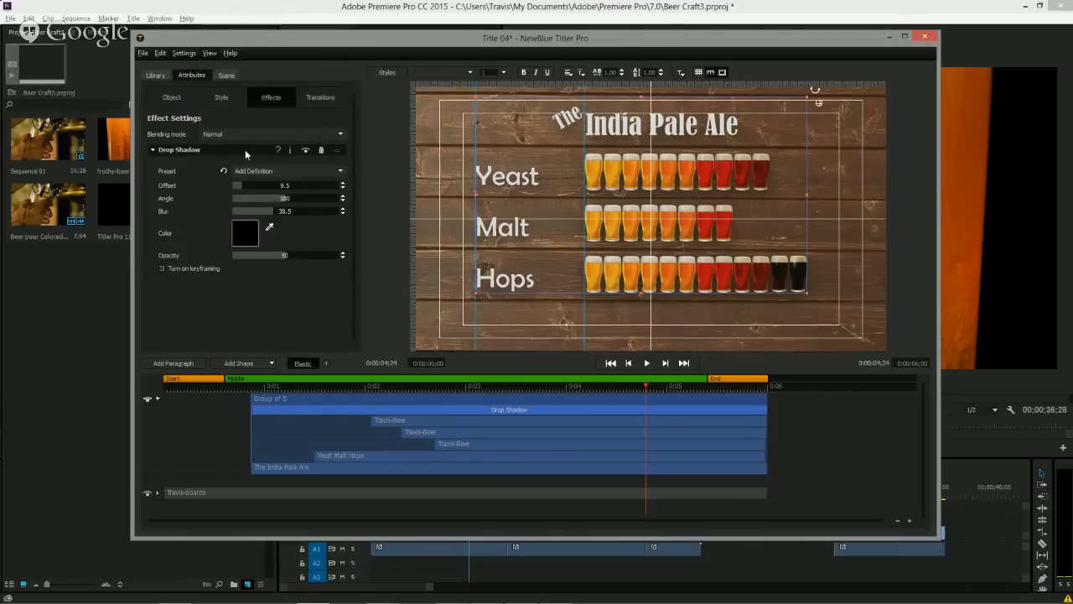
{"action": "left_click", "coordinate": [210, 52]}
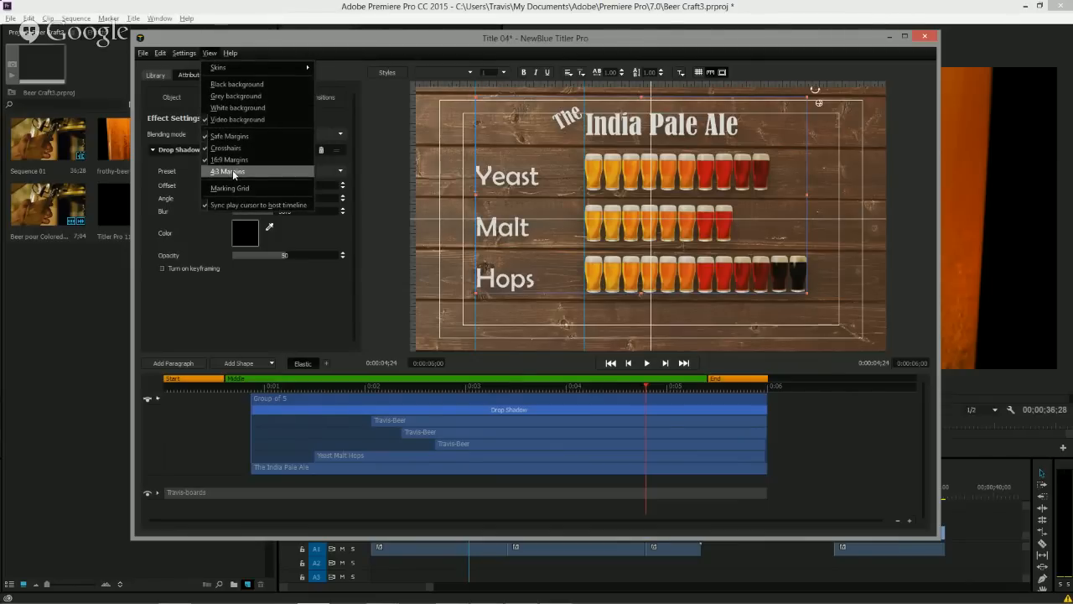
{"action": "left_click", "coordinate": [234, 172]}
{"action": "left_click", "coordinate": [210, 53]}
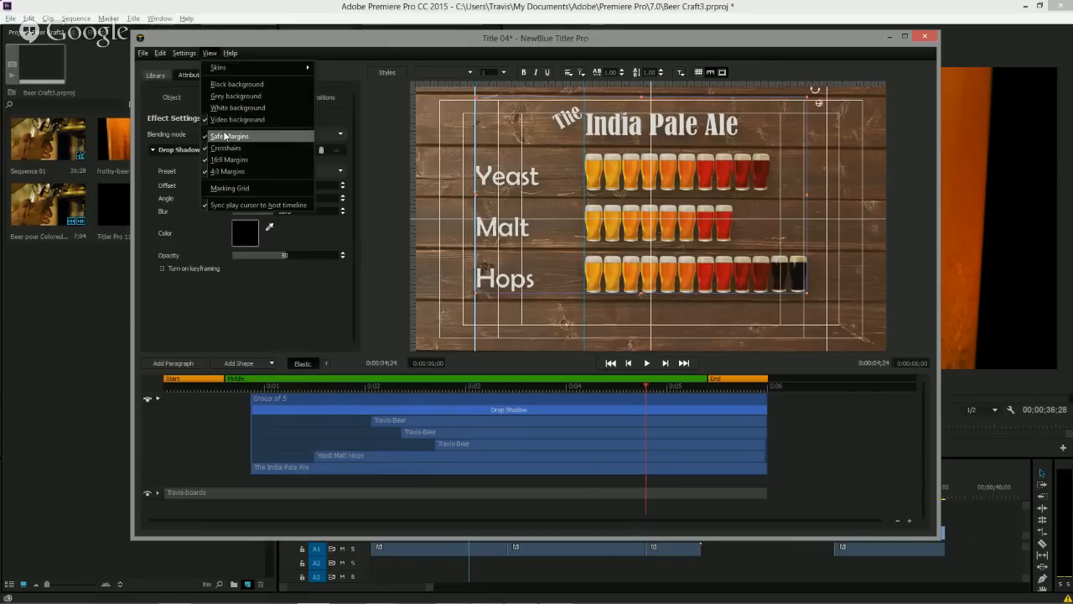
{"action": "left_click", "coordinate": [198, 64]}
Hide the crosshairs guide in the preview.
{"action": "left_click", "coordinate": [208, 54]}
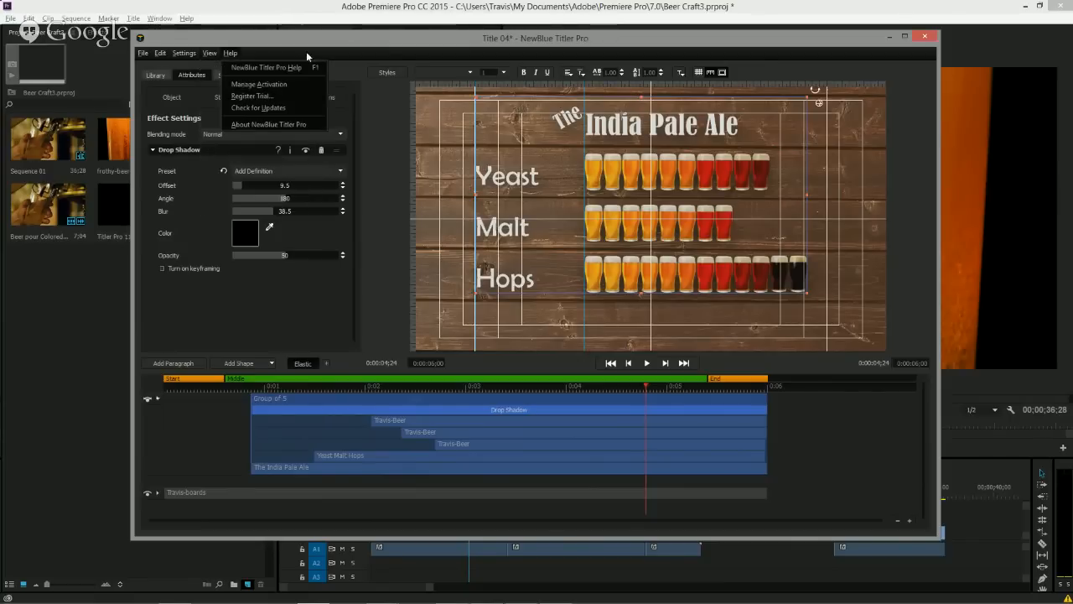
{"action": "left_click", "coordinate": [306, 51]}
{"action": "left_click", "coordinate": [209, 55]}
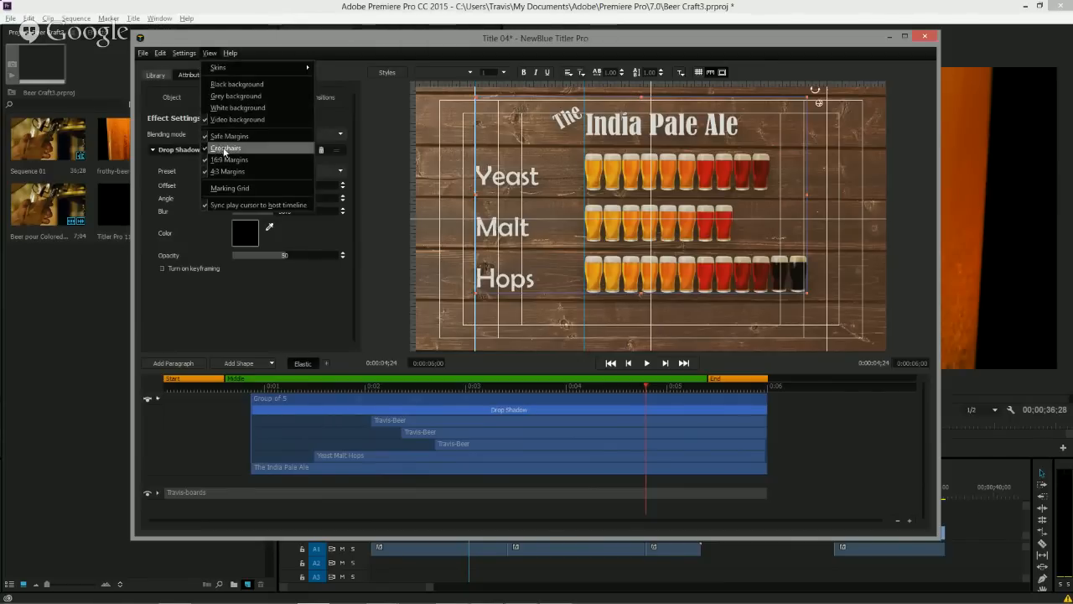
{"action": "left_click", "coordinate": [224, 149]}
{"action": "left_click", "coordinate": [211, 56]}
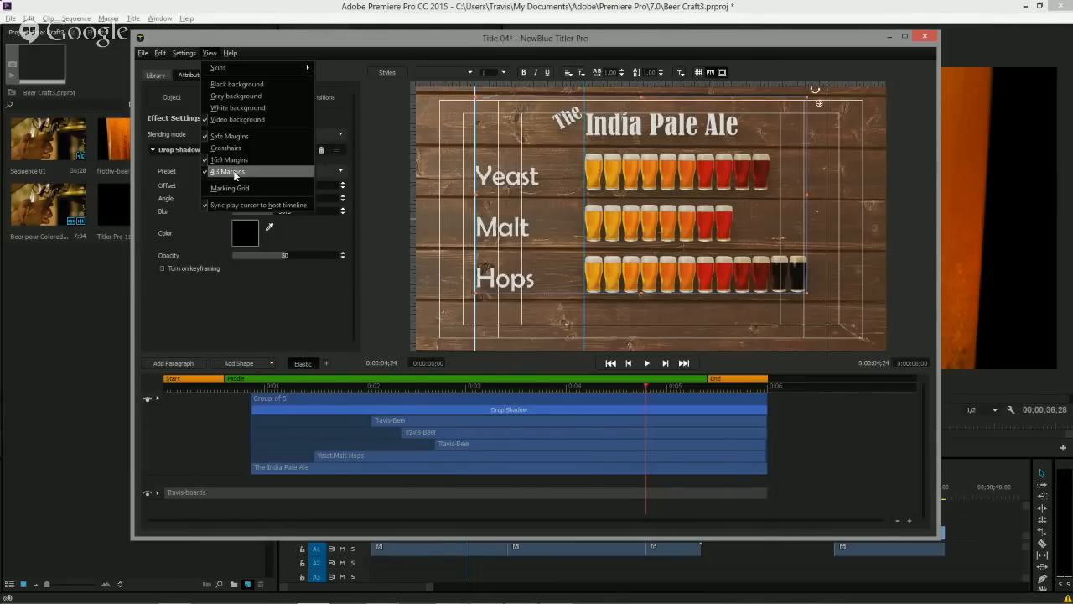
{"action": "left_click", "coordinate": [322, 39]}
Toggle the safe margins off and back on several times, then hide the 4:3 margin guides.
{"action": "left_click", "coordinate": [722, 73]}
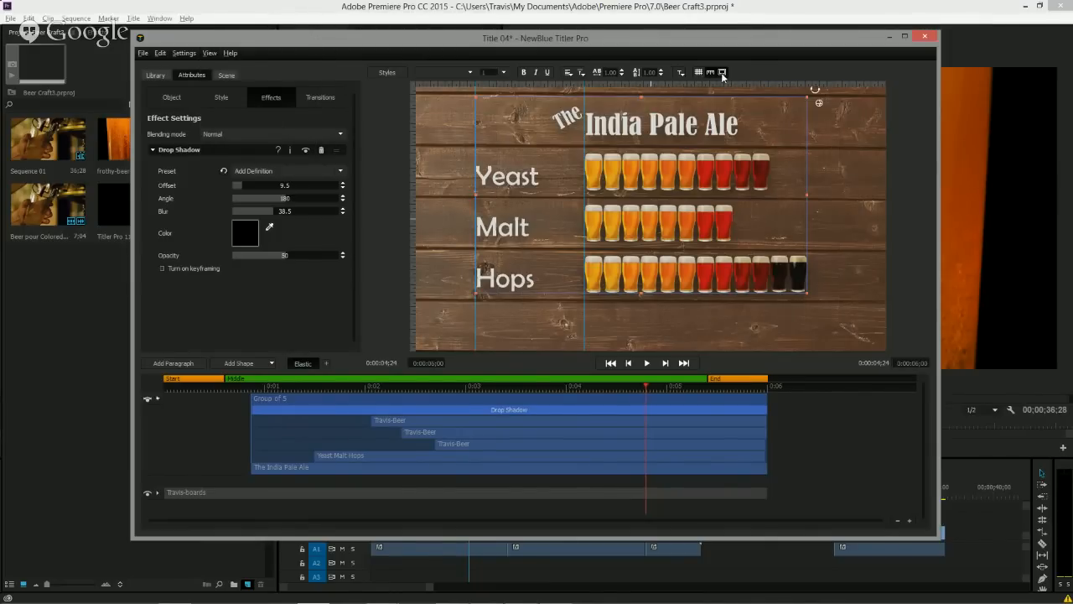
{"action": "left_click", "coordinate": [722, 73]}
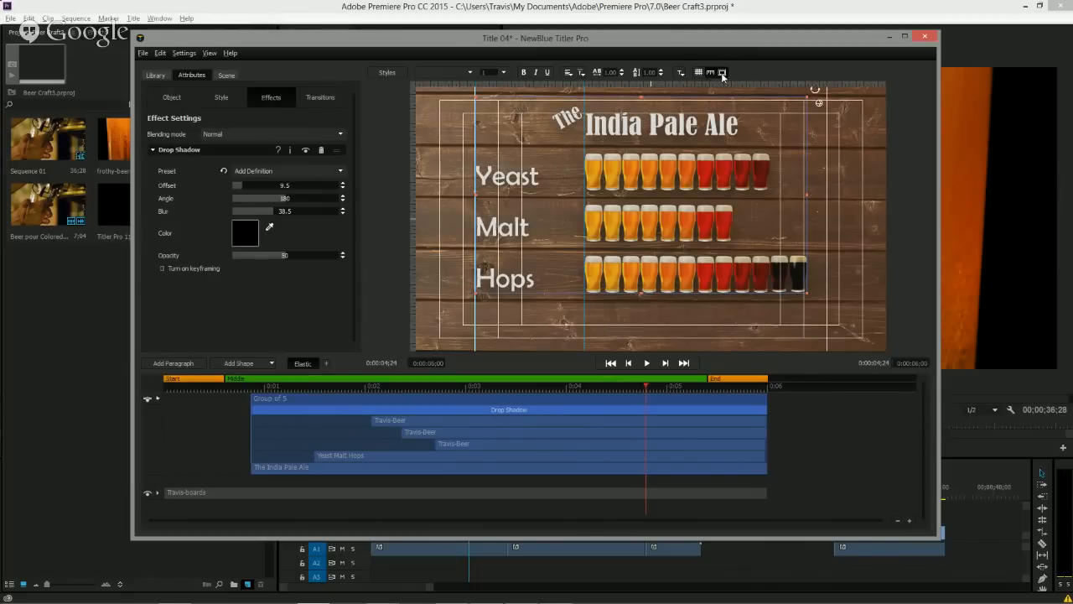
{"action": "left_click", "coordinate": [721, 73]}
{"action": "left_click", "coordinate": [722, 73]}
{"action": "left_click", "coordinate": [722, 73]}
{"action": "left_click", "coordinate": [722, 73]}
{"action": "left_click", "coordinate": [211, 55]}
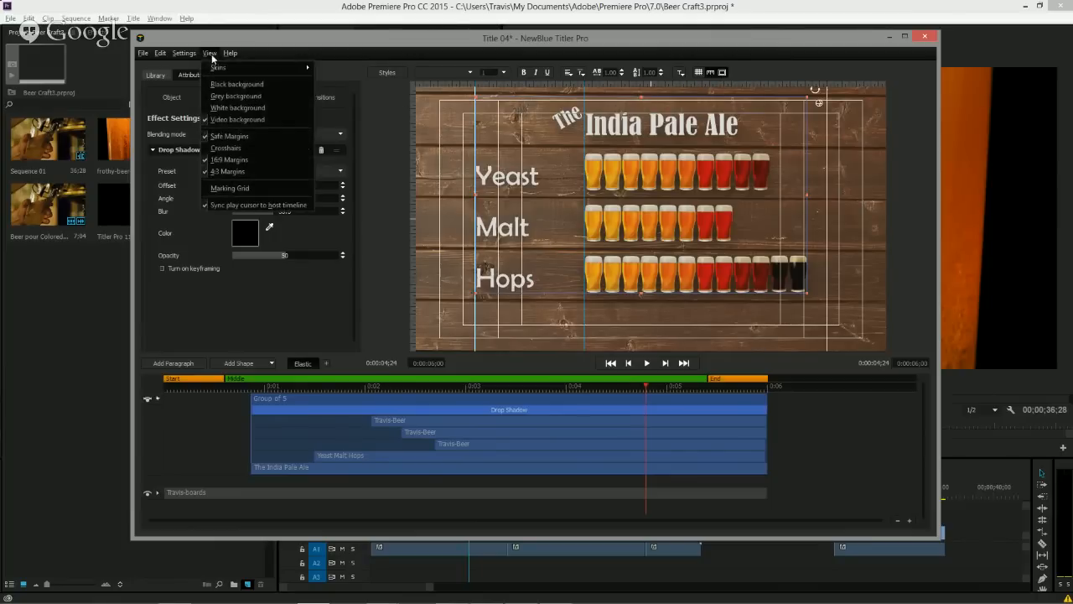
{"action": "left_click", "coordinate": [230, 172]}
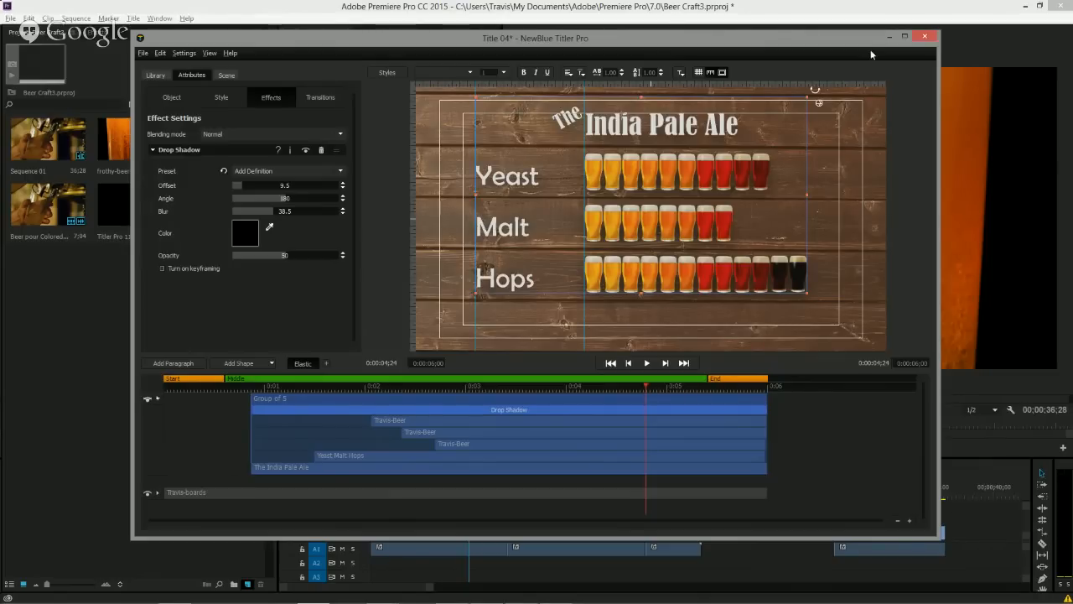
Close the title editor and place the Titler Pro 12 title on track V2 of the sequence.
{"action": "left_click", "coordinate": [920, 39]}
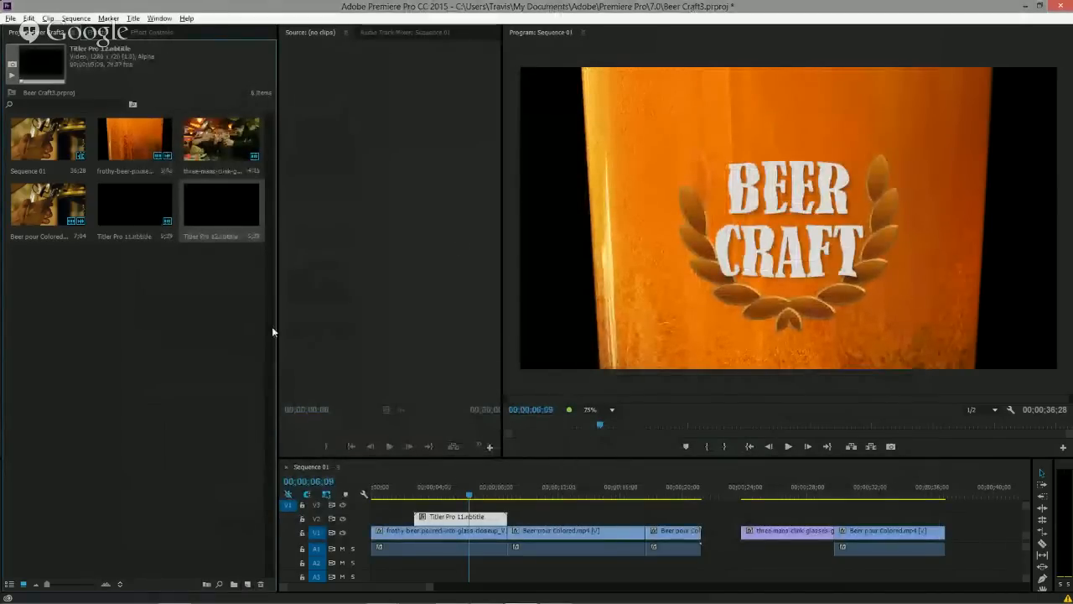
{"action": "left_click", "coordinate": [169, 388]}
{"action": "left_click_drag", "start_coordinate": [221, 202], "coordinate": [551, 526]}
Play and scrub through the sequence over the newly placed title.
{"action": "left_click", "coordinate": [531, 495]}
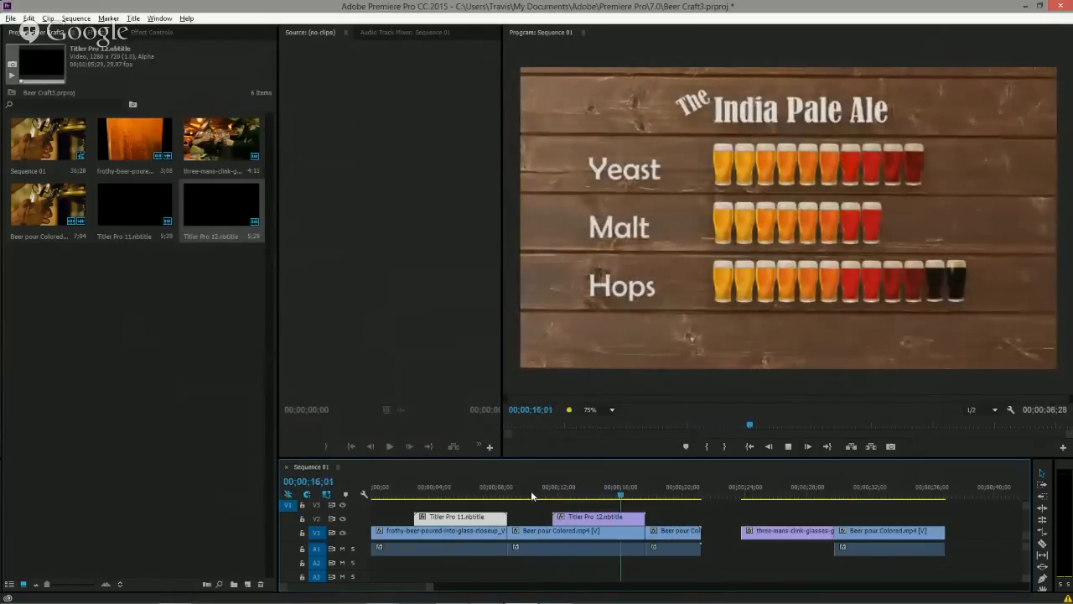
{"action": "key", "text": "space"}
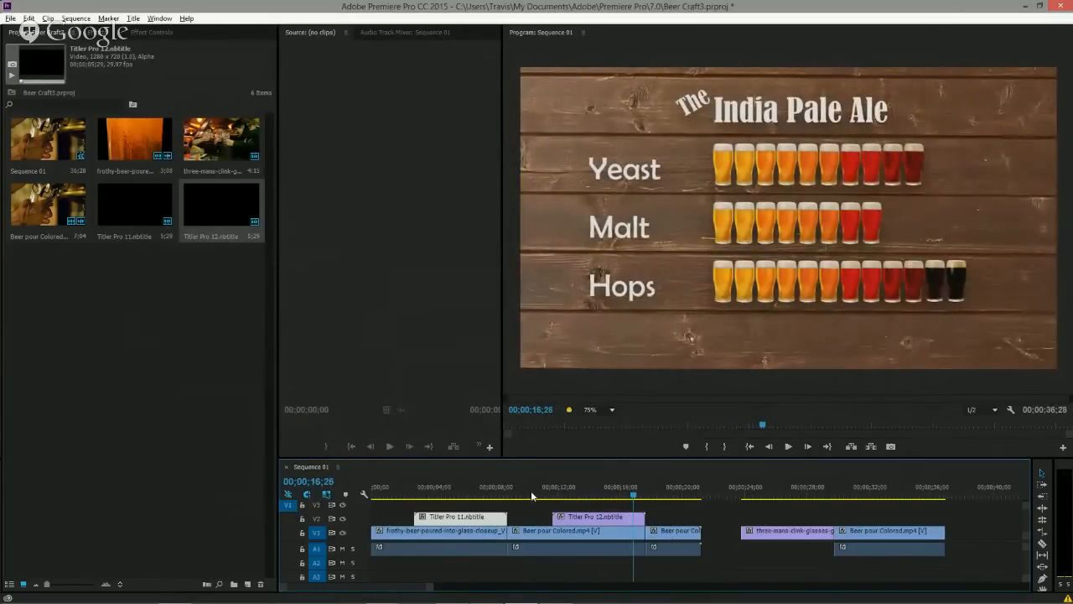
{"action": "mouse_move", "coordinate": [671, 496]}
{"action": "left_mouse_down"}
{"action": "mouse_move", "coordinate": [693, 495]}
{"action": "mouse_move", "coordinate": [679, 495]}
{"action": "left_mouse_up"}
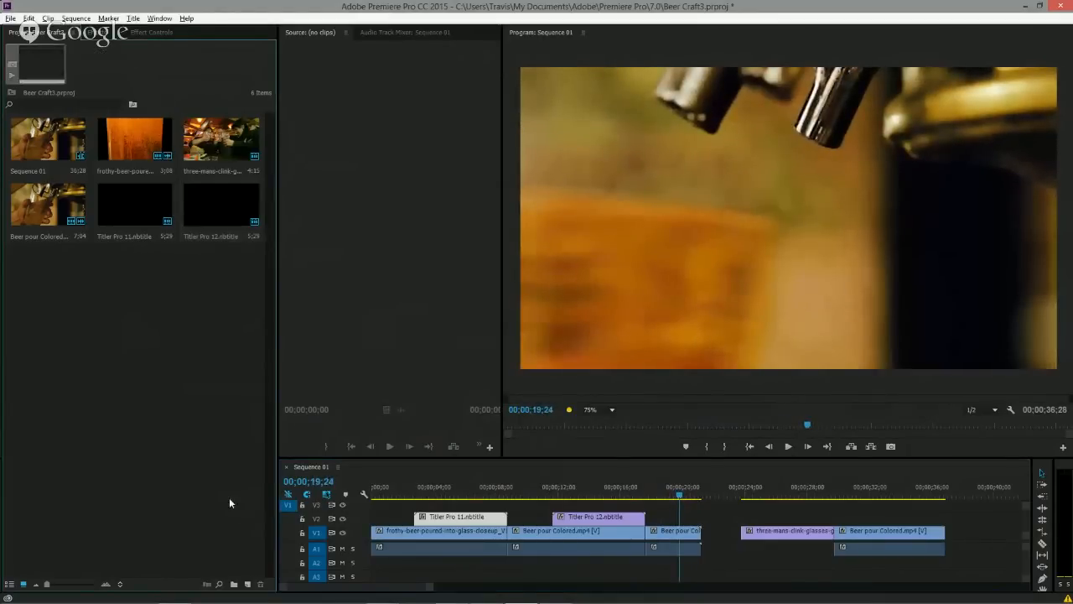
Create a new NewBlue Titler Pro 4 title from the project panel.
{"action": "left_click", "coordinate": [248, 584]}
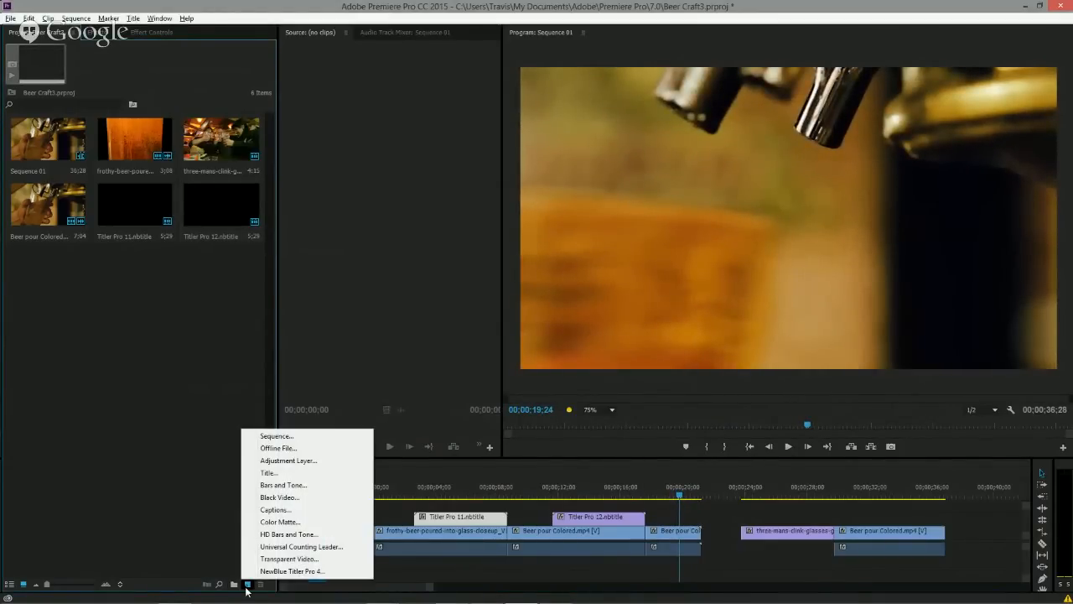
{"action": "left_click", "coordinate": [311, 556]}
{"action": "left_click", "coordinate": [557, 346]}
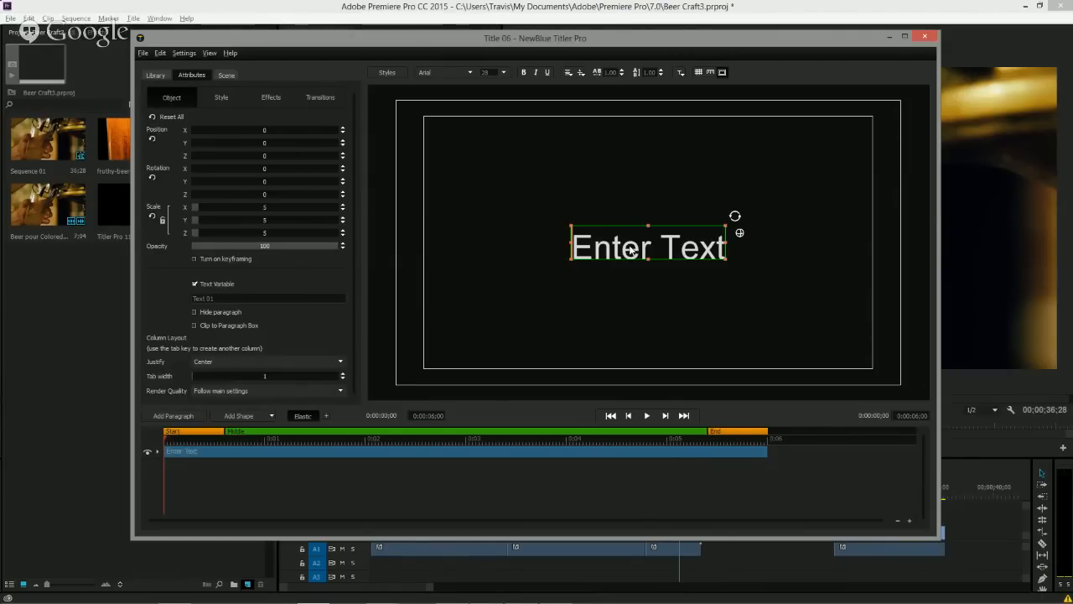
Replace the placeholder text with BEER and CRAFT on two lines.
{"action": "left_click", "coordinate": [621, 243]}
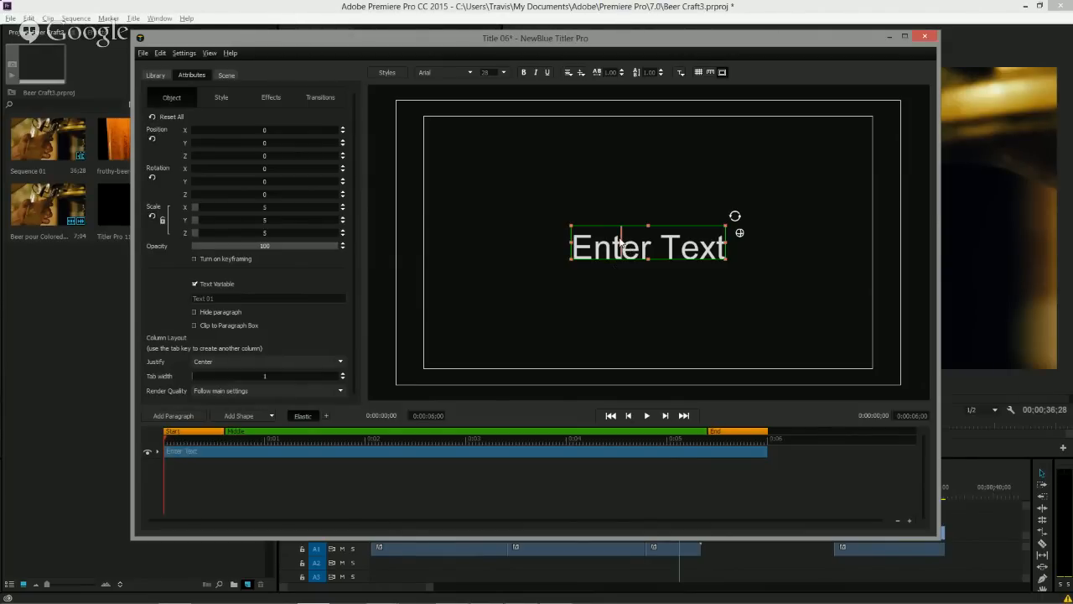
{"action": "key", "text": "ctrl+a"}
{"action": "type", "text": "BEER"}
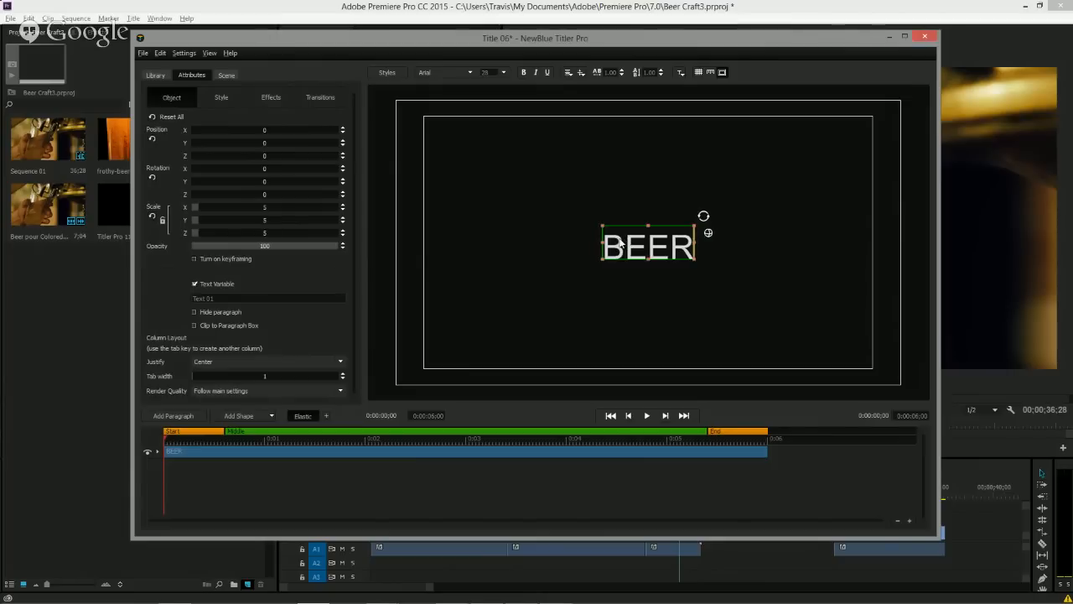
{"action": "key", "text": "Return"}
{"action": "type", "text": "CRAFT"}
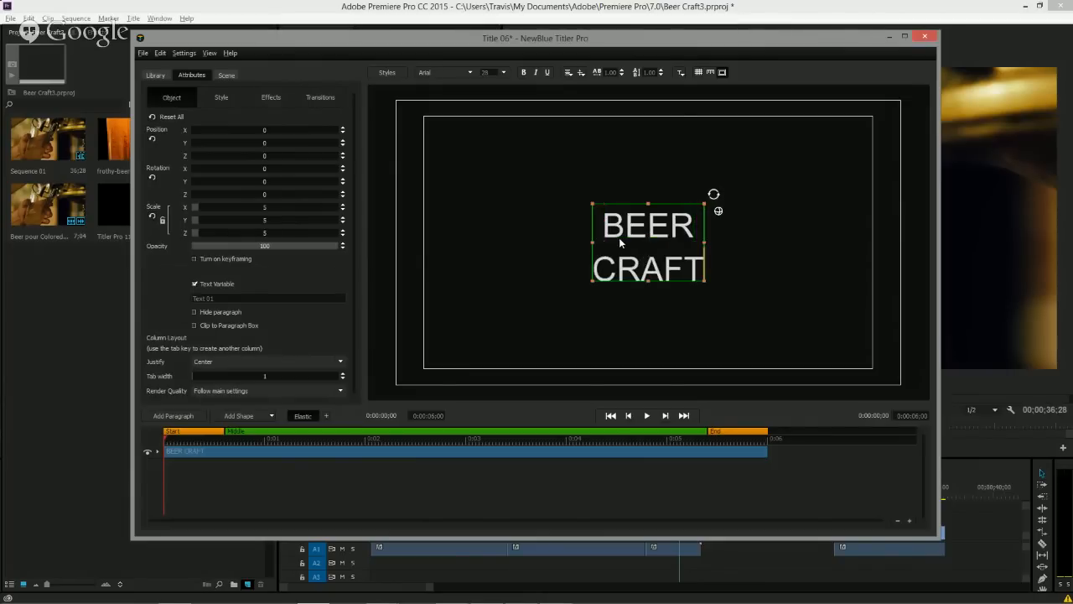
Set the text's font to Berlin Sans FB Demi.
{"action": "left_click", "coordinate": [466, 73]}
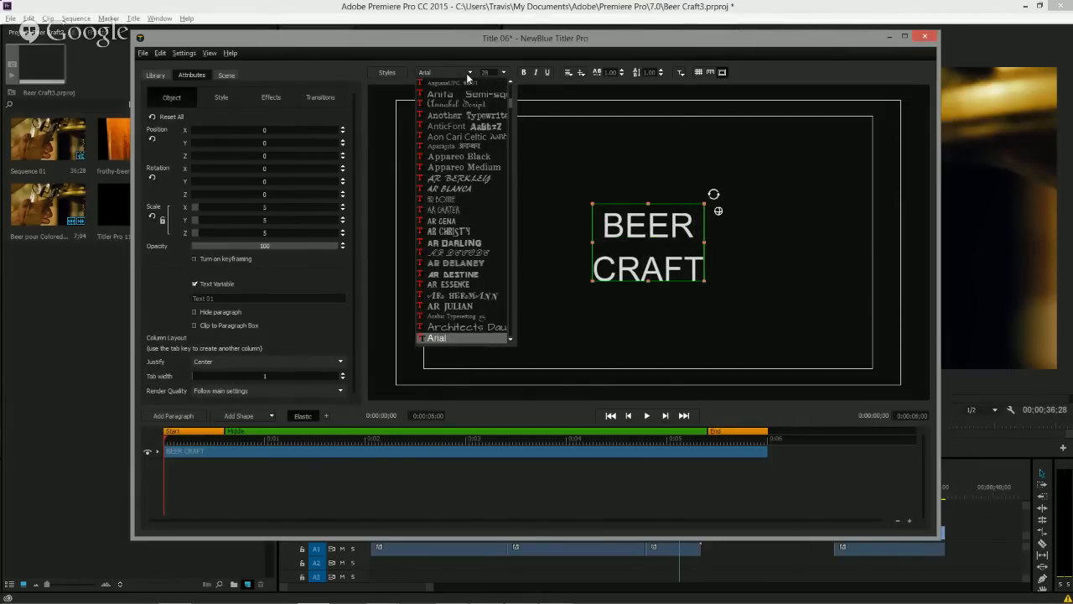
{"action": "key", "text": "Down"}
{"action": "key", "text": "Down"}
{"action": "key", "text": "Down"}
{"action": "key", "text": "Down"}
{"action": "key", "text": "Down"}
{"action": "key", "text": "Down"}
{"action": "key", "text": "Down"}
{"action": "key", "text": "Down"}
{"action": "key", "text": "Down"}
{"action": "key", "text": "Down"}
{"action": "key", "text": "Down"}
{"action": "key", "text": "Down"}
{"action": "key", "text": "Down"}
{"action": "key", "text": "Down"}
{"action": "key", "text": "Down"}
{"action": "key", "text": "Down"}
{"action": "key", "text": "Down"}
{"action": "key", "text": "Down"}
{"action": "key", "text": "Down"}
{"action": "key", "text": "Down"}
{"action": "key", "text": "Down"}
{"action": "key", "text": "Down"}
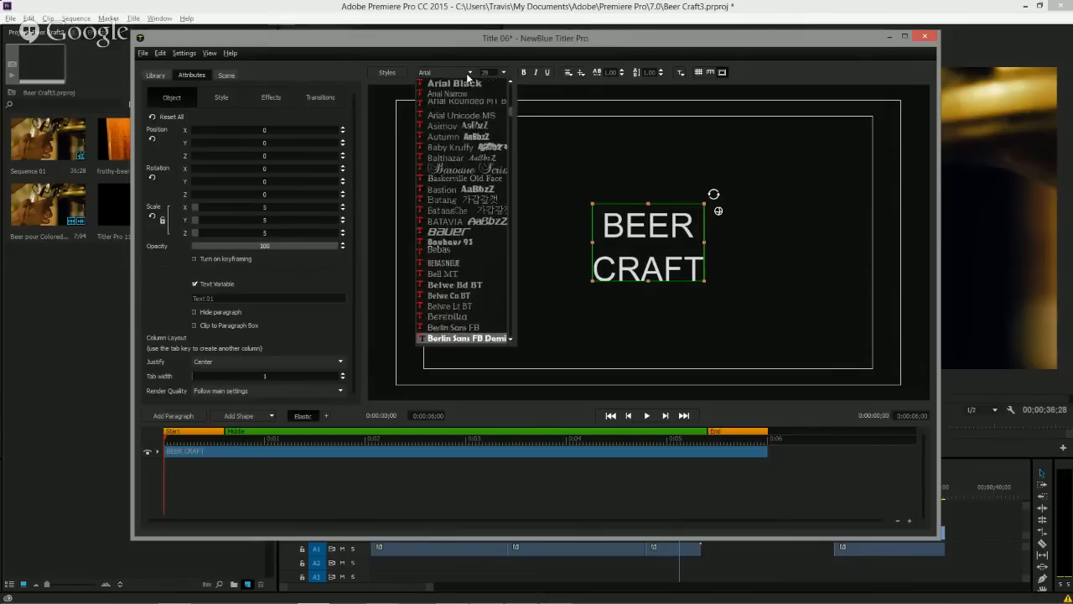
{"action": "key", "text": "Down"}
{"action": "key", "text": "Down"}
{"action": "key", "text": "Up"}
{"action": "key", "text": "Up"}
{"action": "key", "text": "Return"}
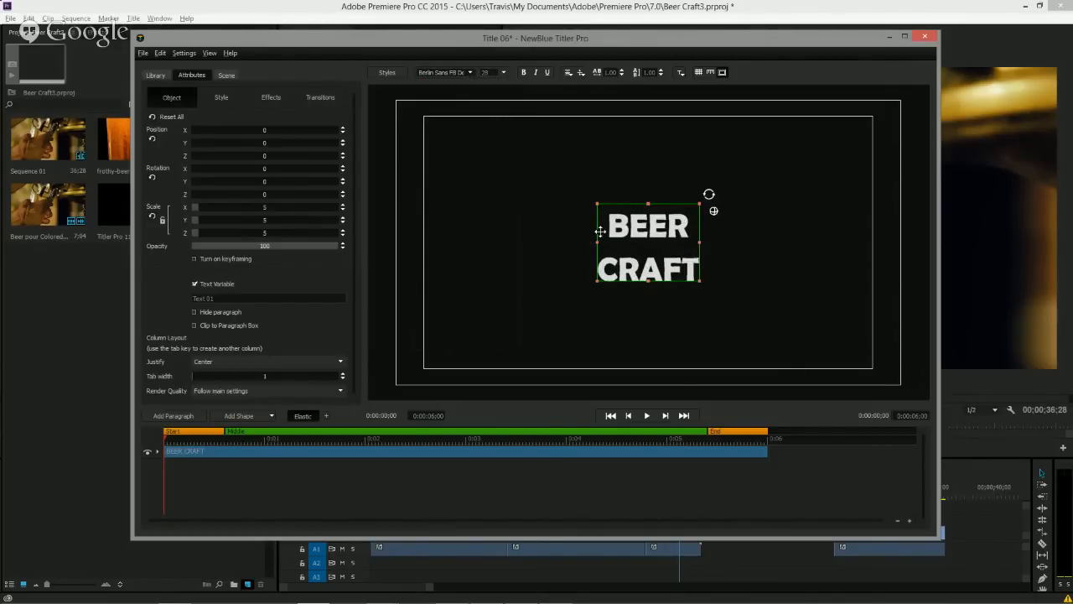
Tighten the line spacing to 0.65 and scale the text up to about 9.7.
{"action": "left_click", "coordinate": [659, 74]}
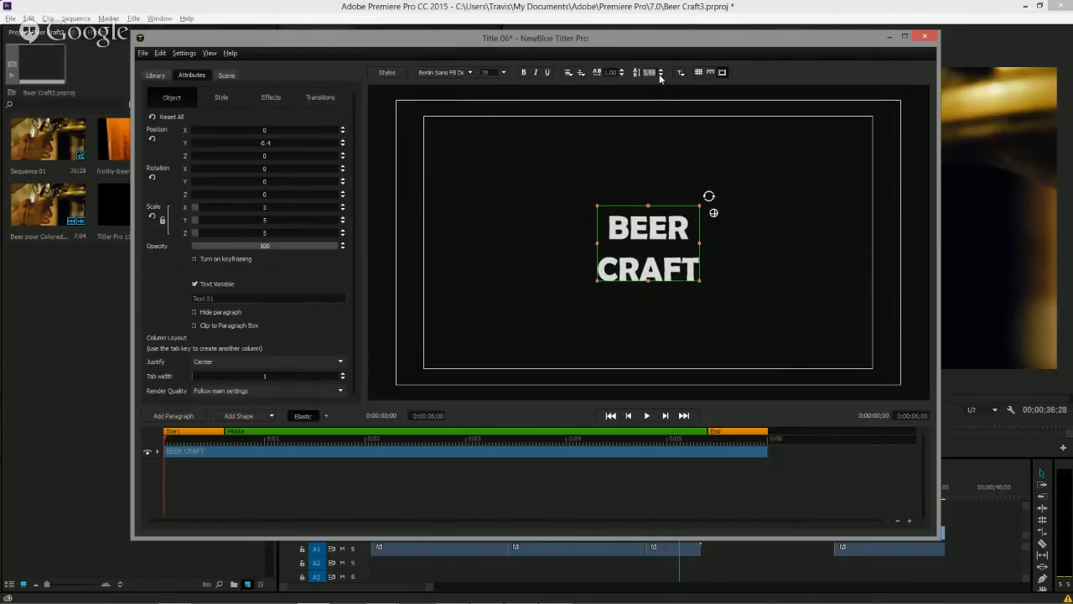
{"action": "left_click", "coordinate": [660, 75]}
{"action": "left_click", "coordinate": [659, 75]}
{"action": "left_click", "coordinate": [660, 74]}
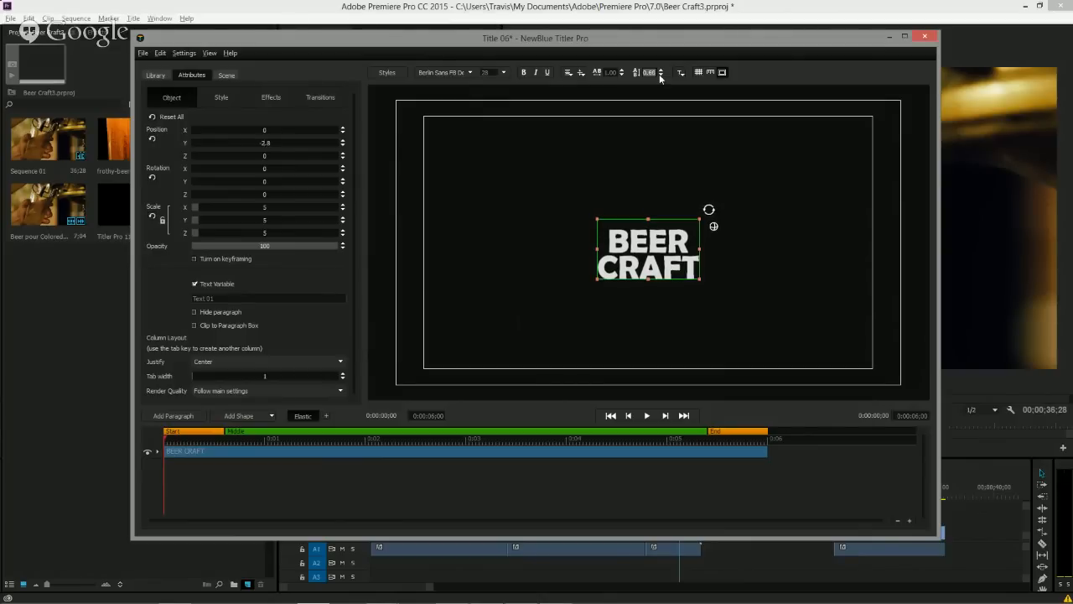
{"action": "left_click", "coordinate": [660, 75]}
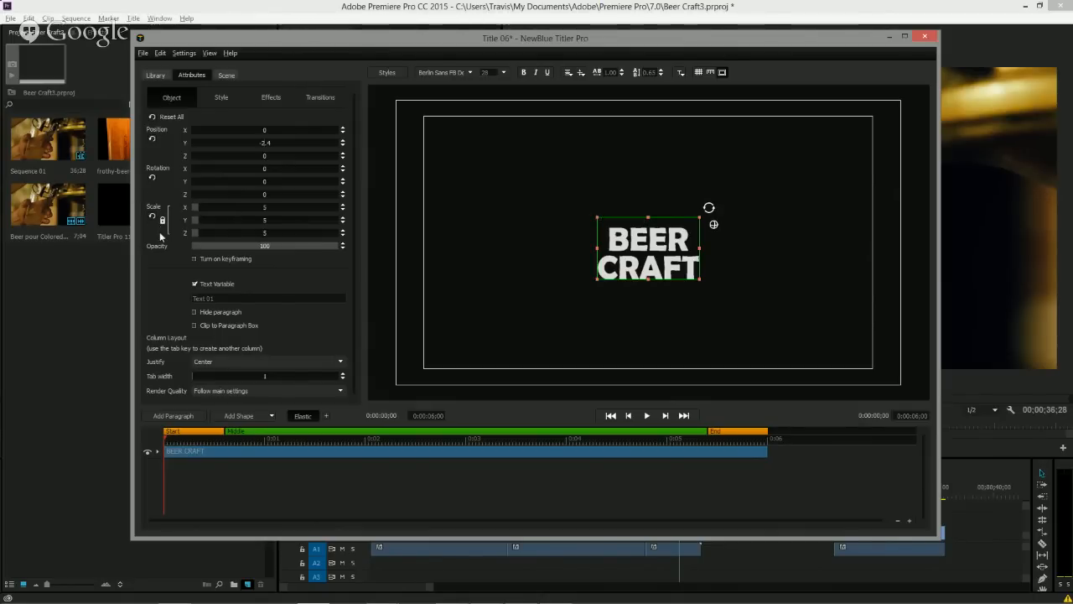
{"action": "left_click_drag", "start_coordinate": [596, 217], "coordinate": [538, 189]}
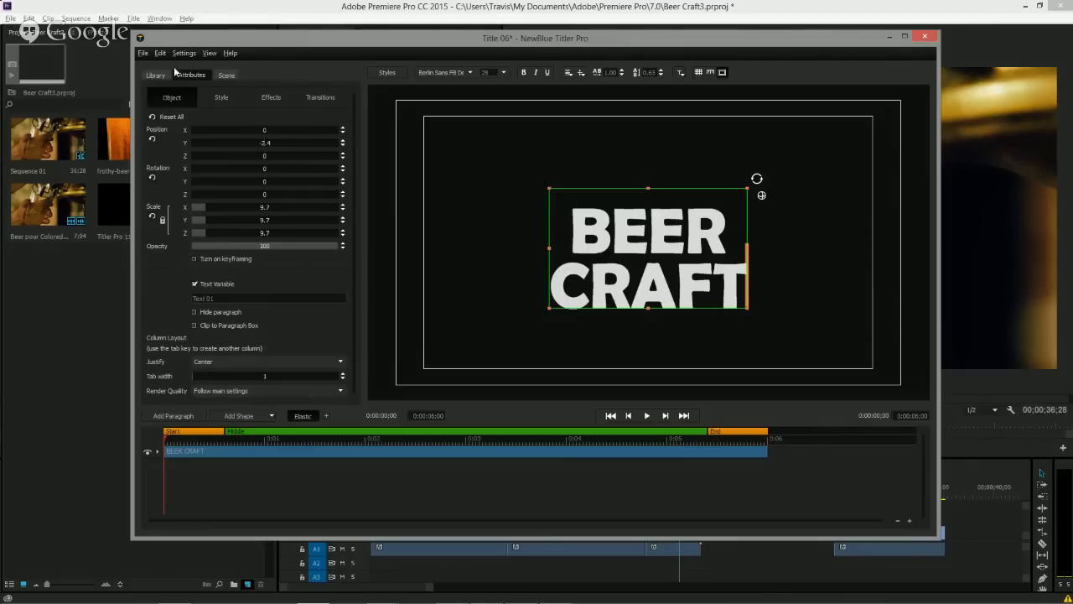
Import the wood image from the 3D Wooden Logo MockUp folder into the title.
{"action": "left_click", "coordinate": [141, 54]}
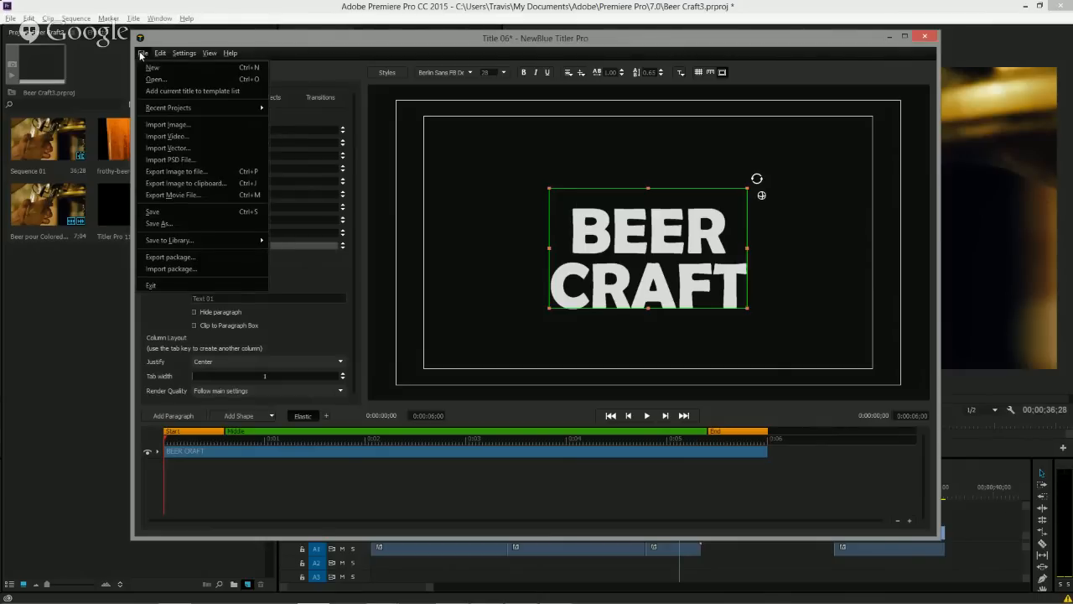
{"action": "left_click", "coordinate": [172, 125]}
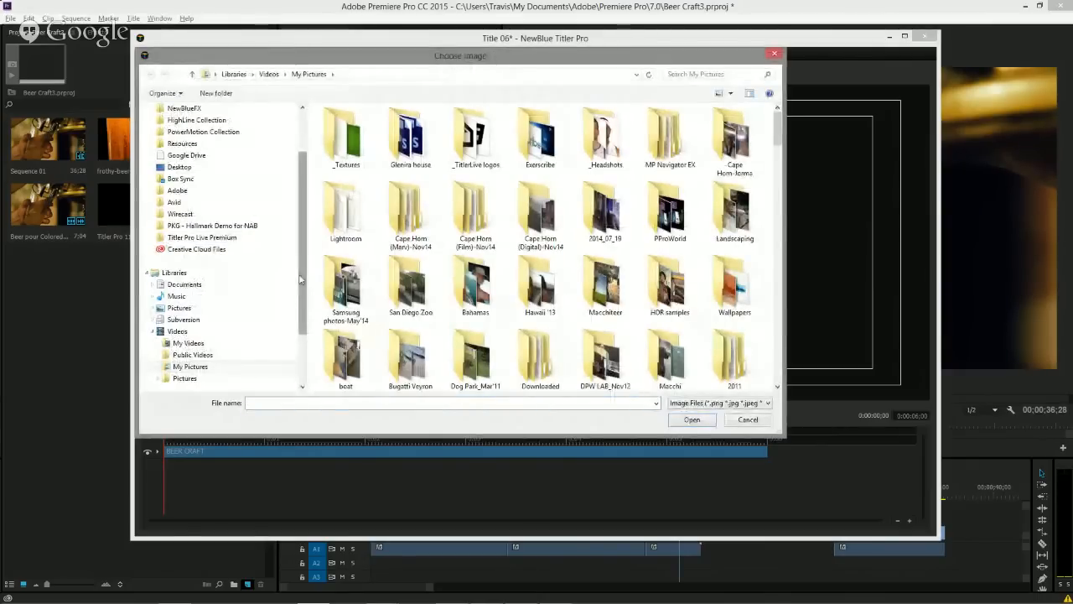
{"action": "scroll", "coordinate": [205, 251], "scroll_direction": "down", "scroll_amount": 1}
{"action": "left_click", "coordinate": [188, 284]}
{"action": "double_click", "coordinate": [346, 164]}
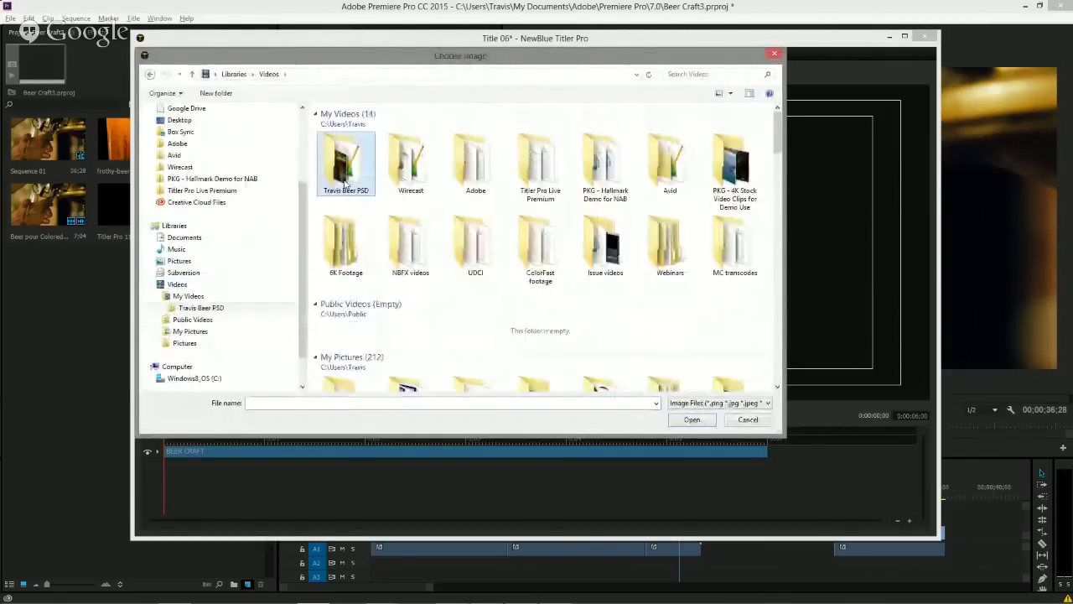
{"action": "double_click", "coordinate": [478, 144]}
{"action": "double_click", "coordinate": [356, 138]}
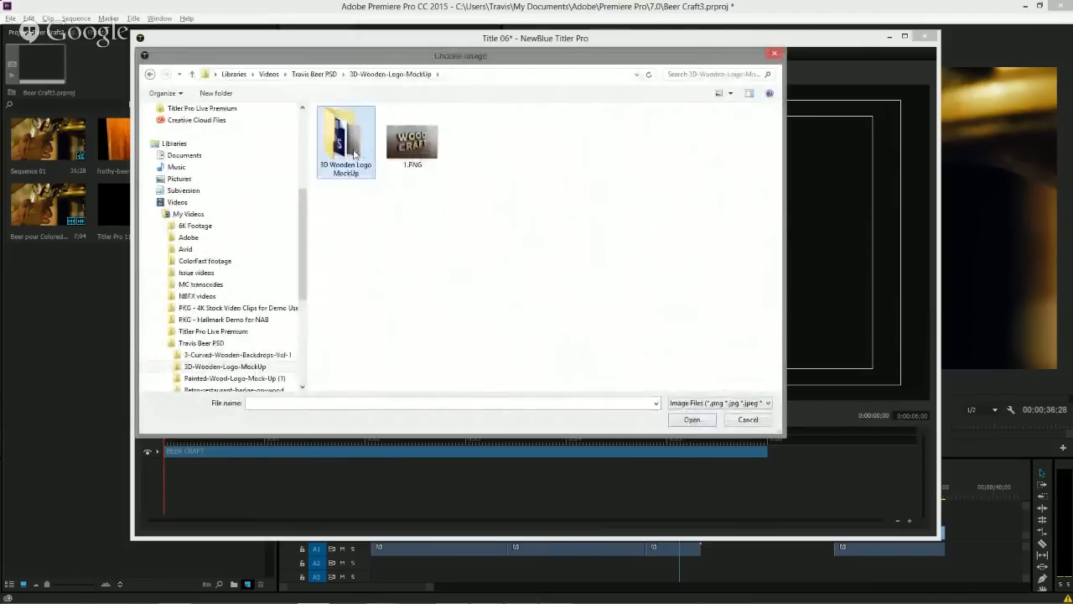
{"action": "left_click", "coordinate": [364, 122]}
{"action": "double_click", "coordinate": [365, 121]}
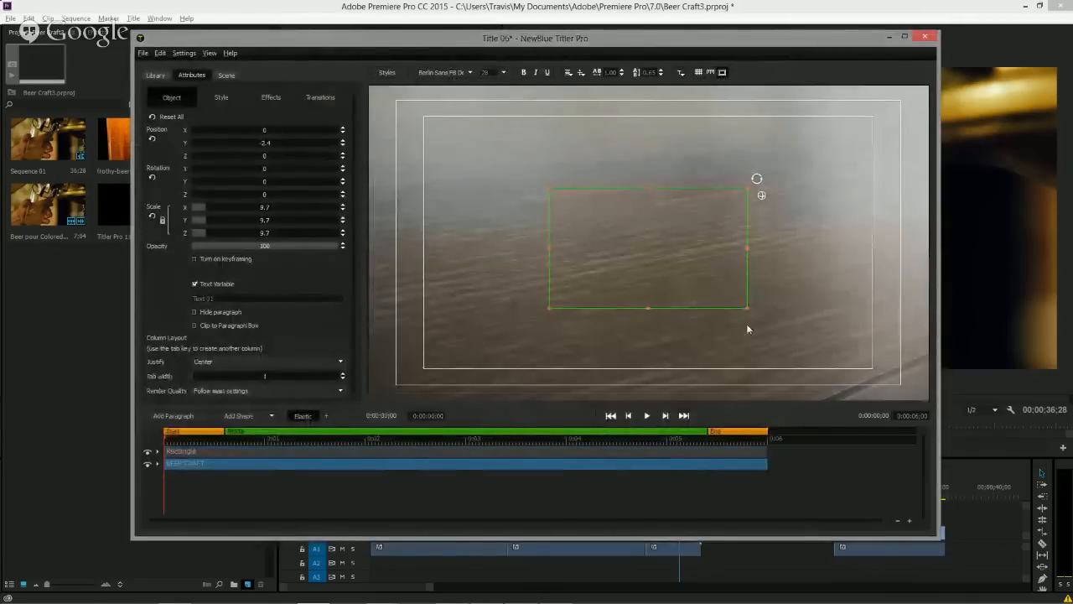
Move the BEER CRAFT layer above the imported image rectangle in the layer stack.
{"action": "left_click", "coordinate": [529, 451]}
{"action": "left_click", "coordinate": [521, 465]}
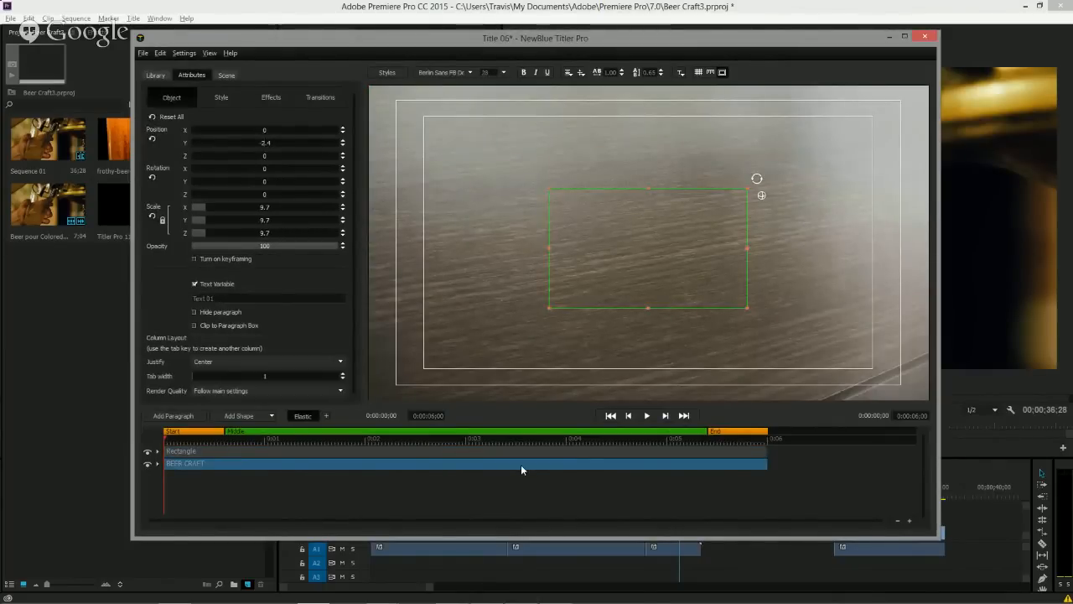
{"action": "left_click_drag", "start_coordinate": [521, 464], "coordinate": [523, 451]}
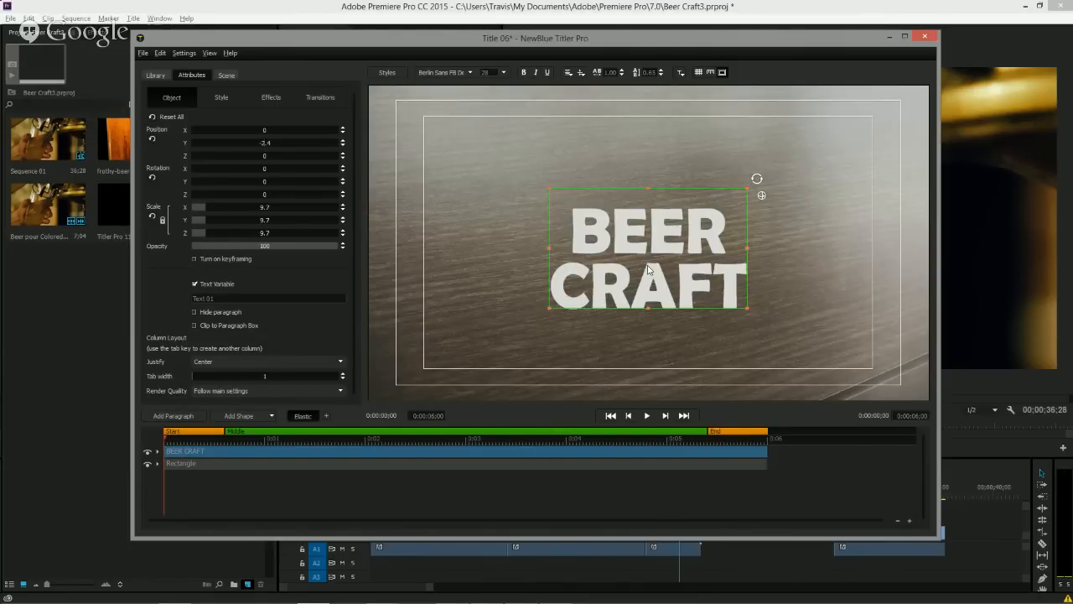
Rotate the text to X 1, Y 24, Z 7 and move it to the lower-right corner of the frame.
{"action": "left_click", "coordinate": [761, 196]}
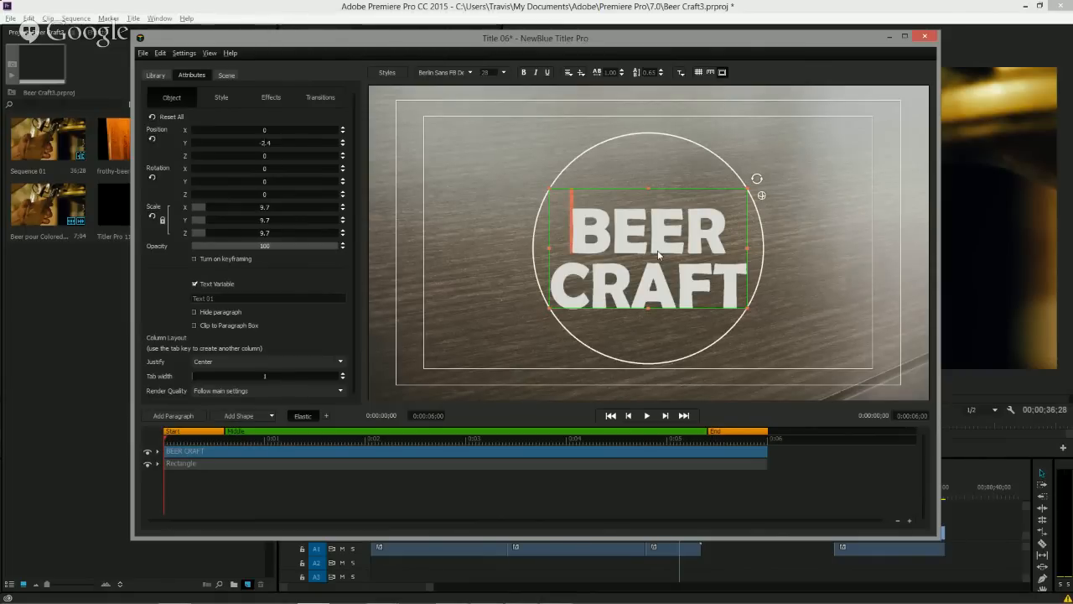
{"action": "left_click_drag", "start_coordinate": [659, 256], "coordinate": [662, 268]}
{"action": "left_click_drag", "start_coordinate": [691, 242], "coordinate": [685, 253]}
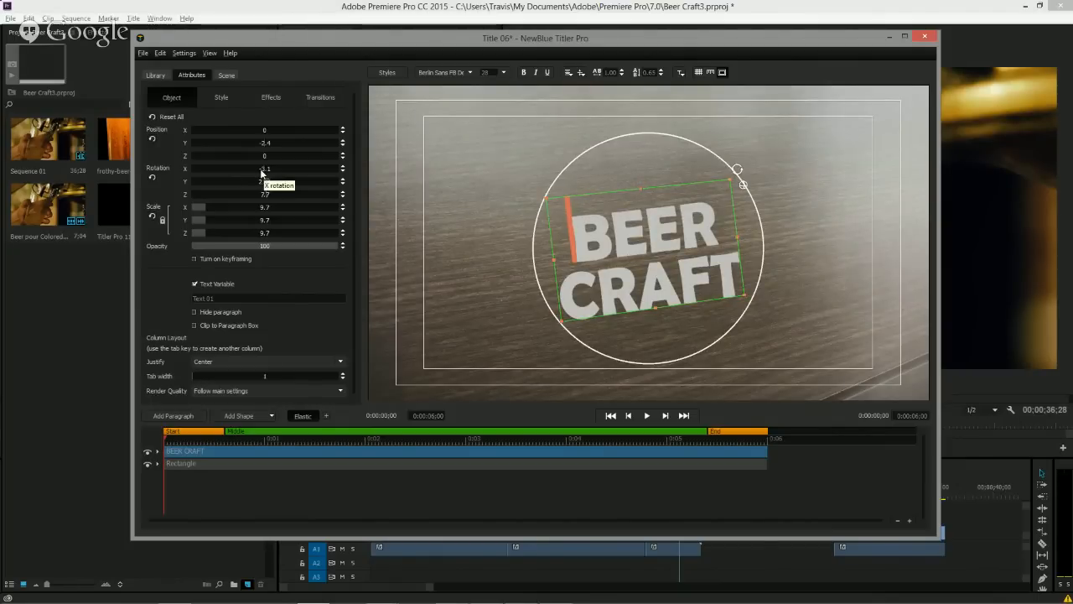
{"action": "left_click", "coordinate": [262, 170]}
{"action": "type", "text": "1"}
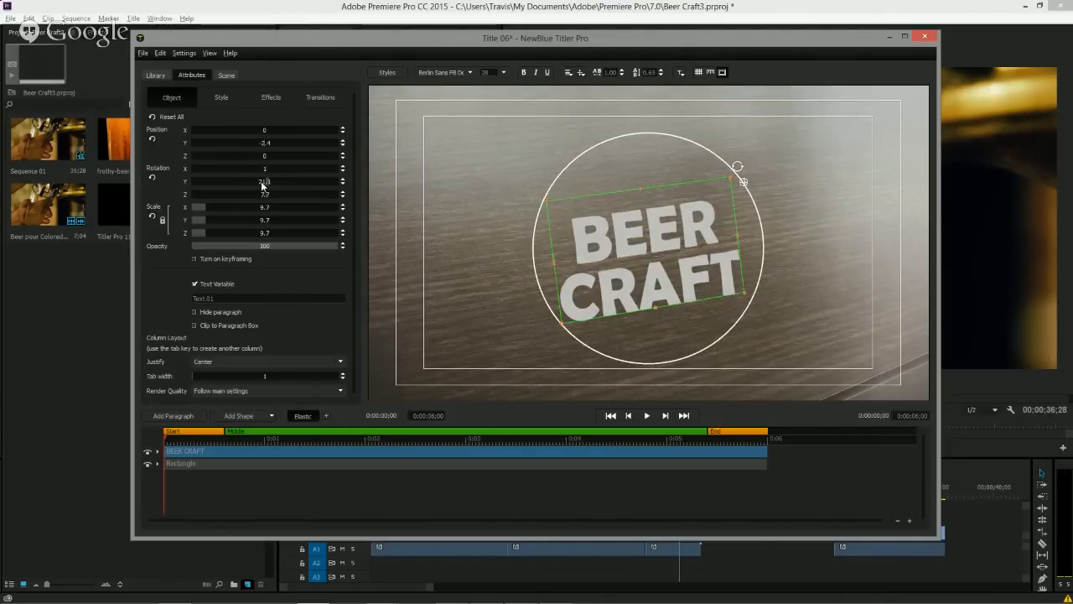
{"action": "left_click", "coordinate": [264, 183]}
{"action": "type", "text": "24"}
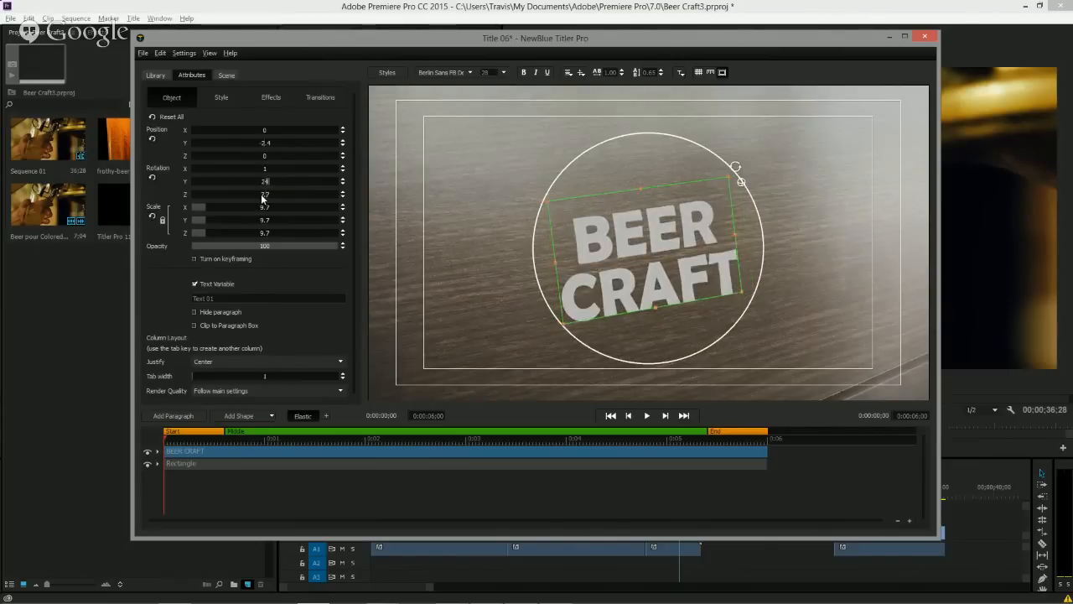
{"action": "left_click", "coordinate": [263, 195]}
{"action": "type", "text": "7"}
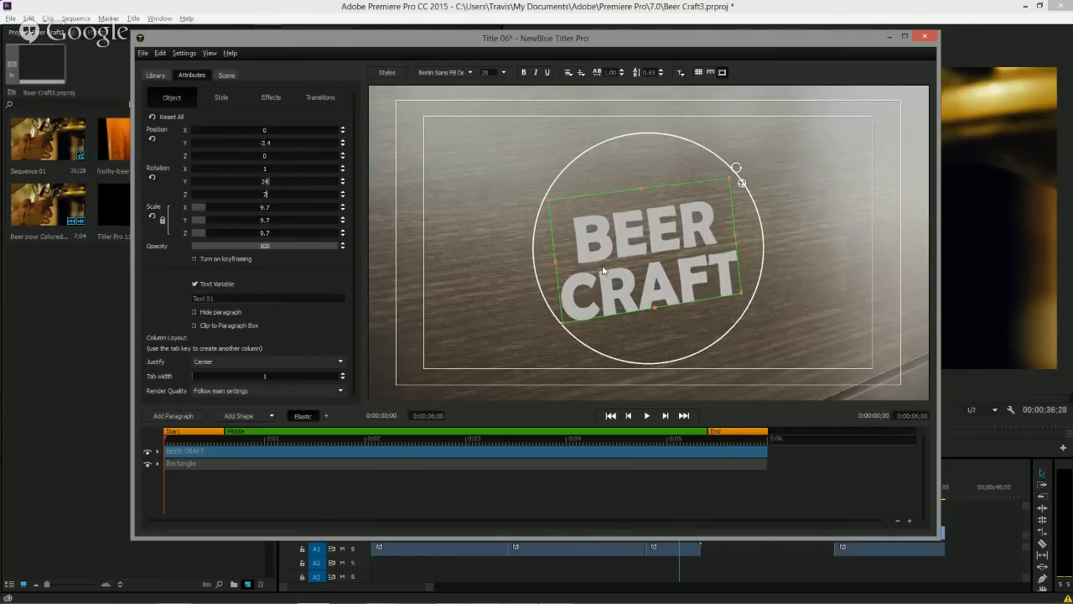
{"action": "left_click", "coordinate": [628, 223]}
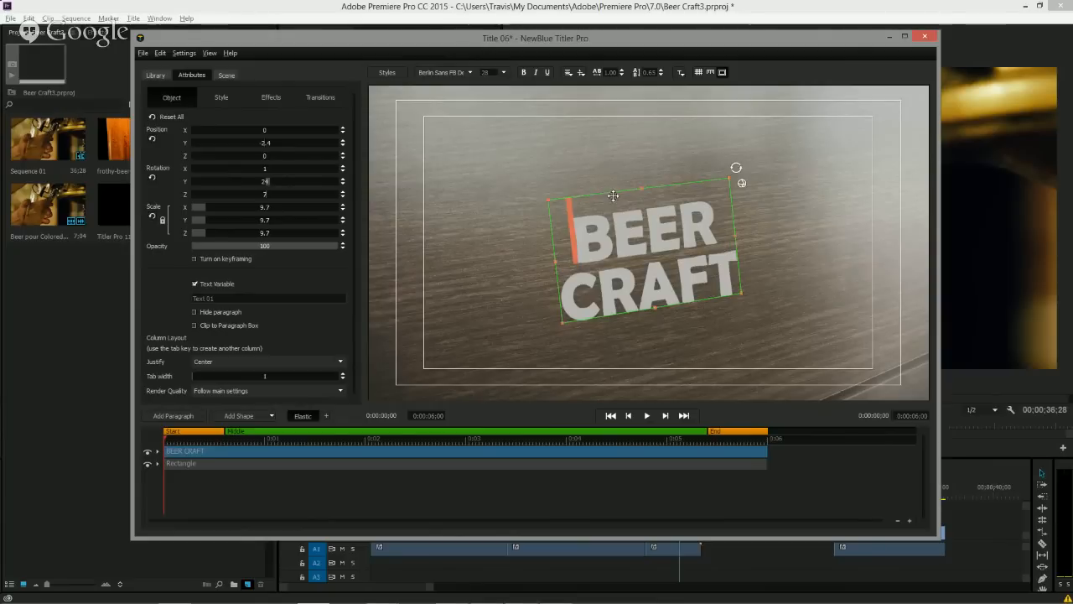
{"action": "left_click_drag", "start_coordinate": [622, 198], "coordinate": [754, 249]}
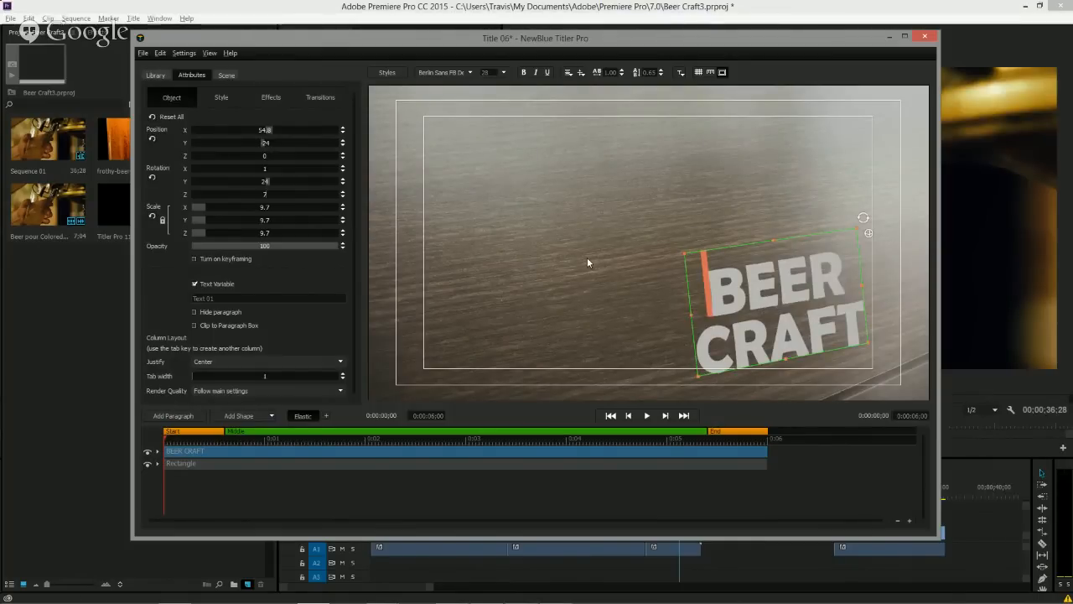
Widen the scene camera's Wide Angle to about 41.
{"action": "left_click", "coordinate": [225, 76]}
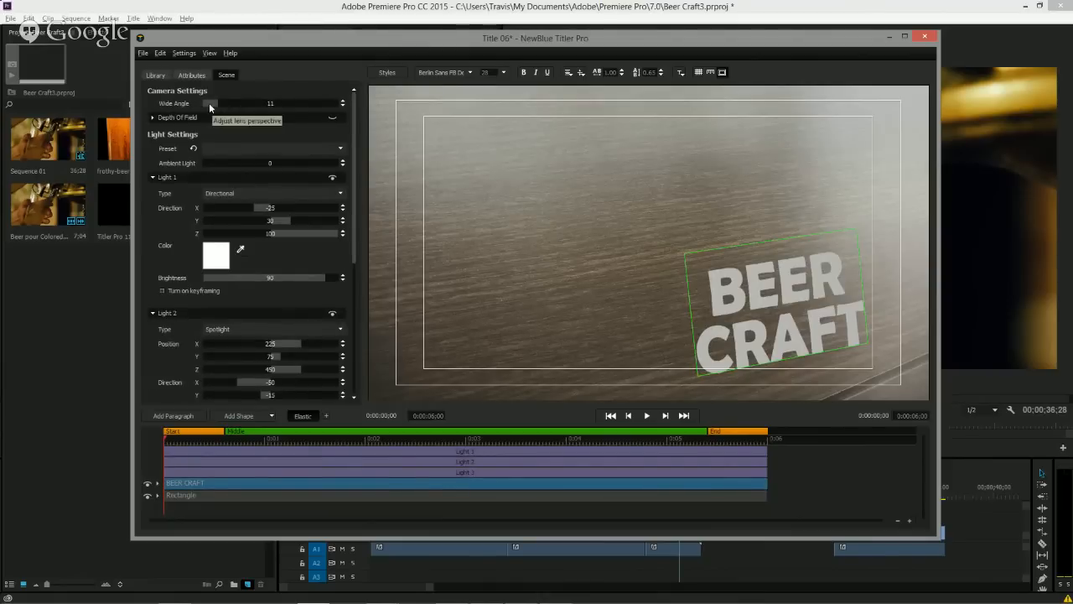
{"action": "left_click_drag", "start_coordinate": [209, 103], "coordinate": [289, 112]}
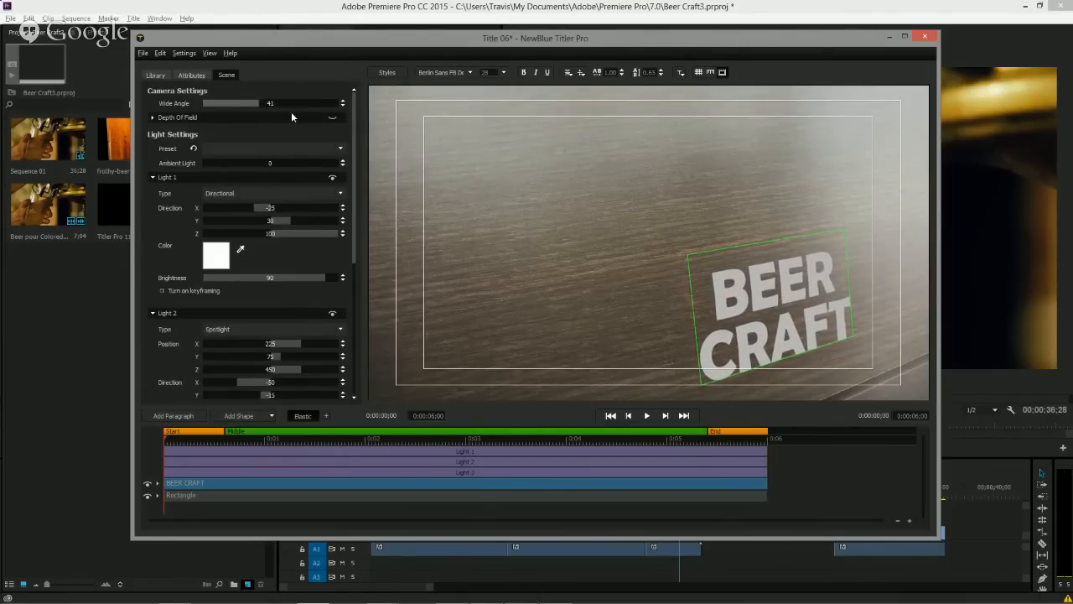
{"action": "left_click_drag", "start_coordinate": [291, 112], "coordinate": [295, 112]}
{"action": "left_click", "coordinate": [190, 75]}
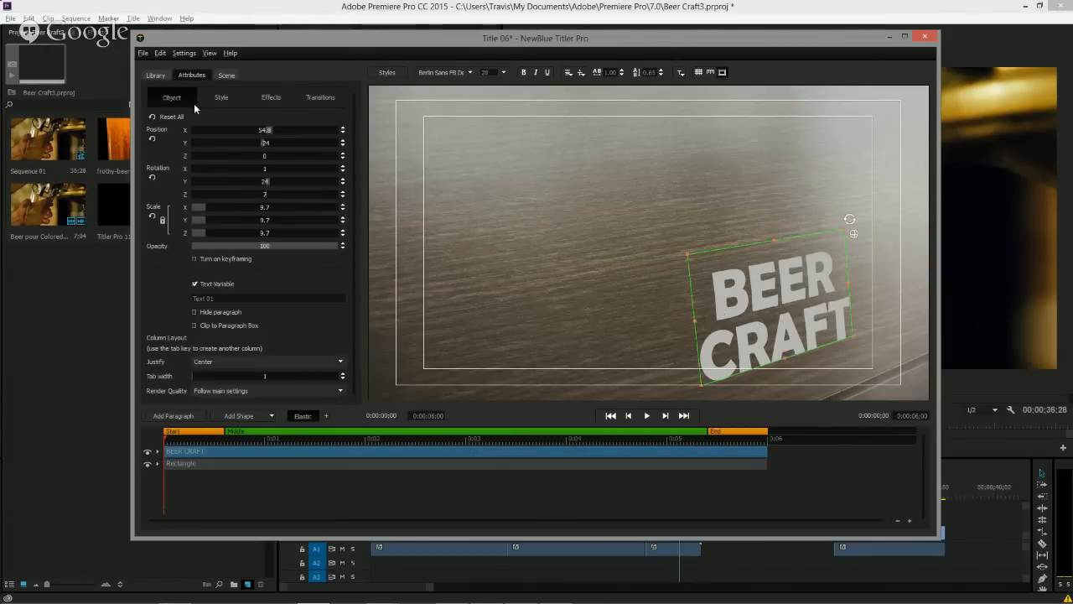
Give the text's 3D face an extrusion of 9.8.
{"action": "left_click", "coordinate": [221, 99]}
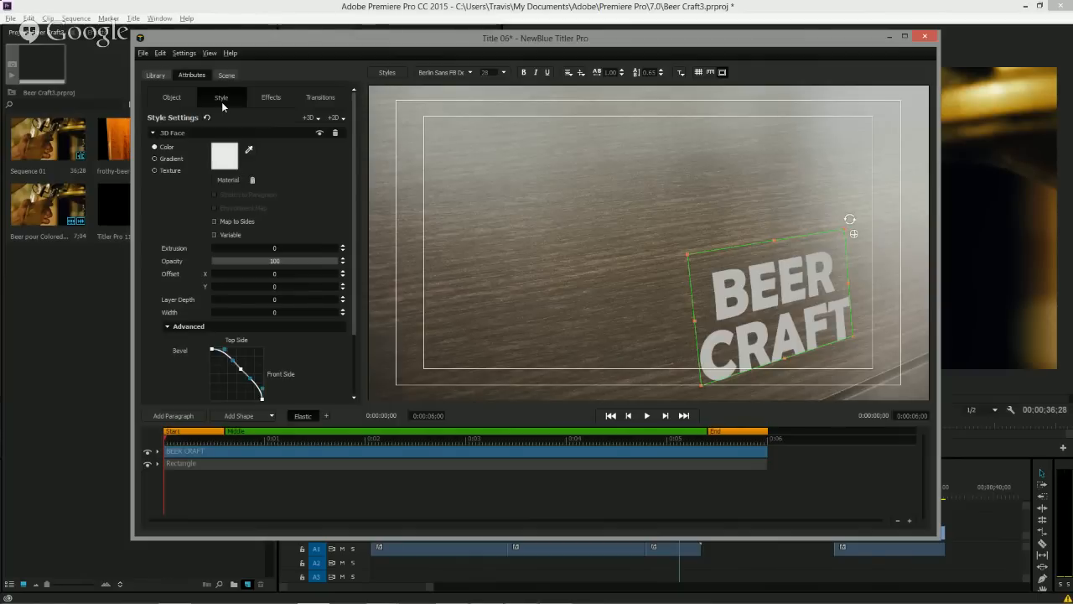
{"action": "mouse_move", "coordinate": [215, 248]}
{"action": "left_mouse_down"}
{"action": "mouse_move", "coordinate": [295, 256]}
{"action": "mouse_move", "coordinate": [220, 259]}
{"action": "left_mouse_up"}
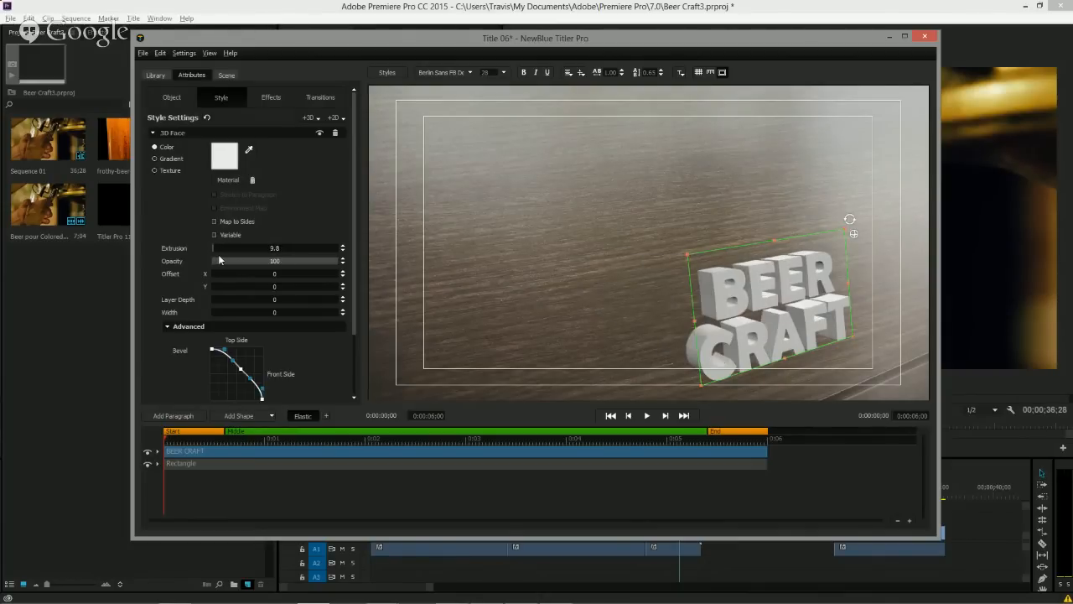
Set the 3D face extrusion to 5 and nudge the BEER CRAFT text slightly up and to the right.
{"action": "double_click", "coordinate": [270, 249]}
{"action": "type", "text": "5"}
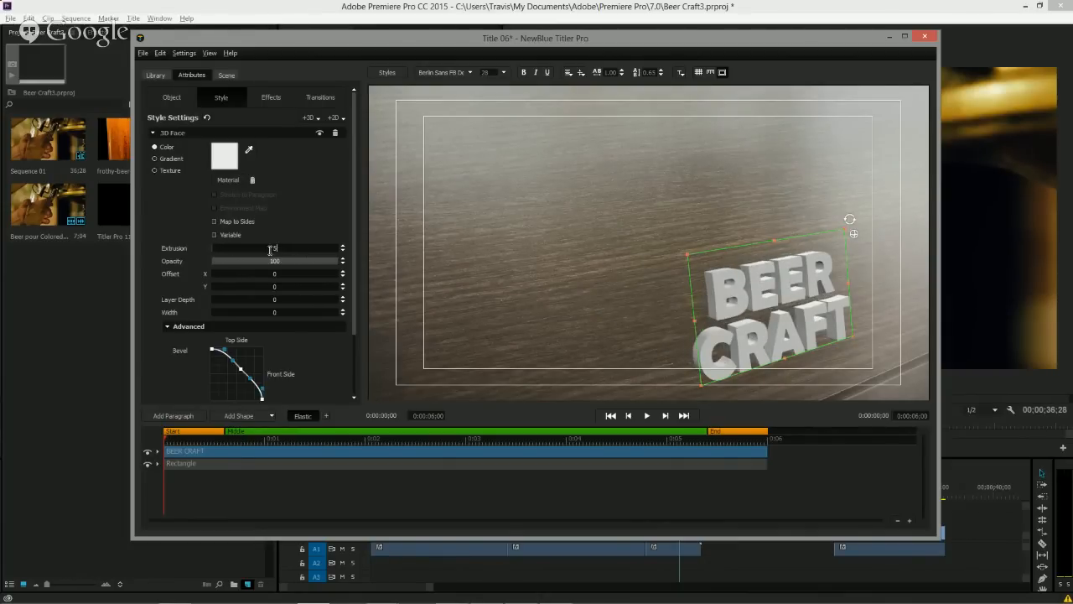
{"action": "key", "text": "Return"}
{"action": "left_click", "coordinate": [681, 249]}
{"action": "left_click_drag", "start_coordinate": [715, 242], "coordinate": [742, 231]}
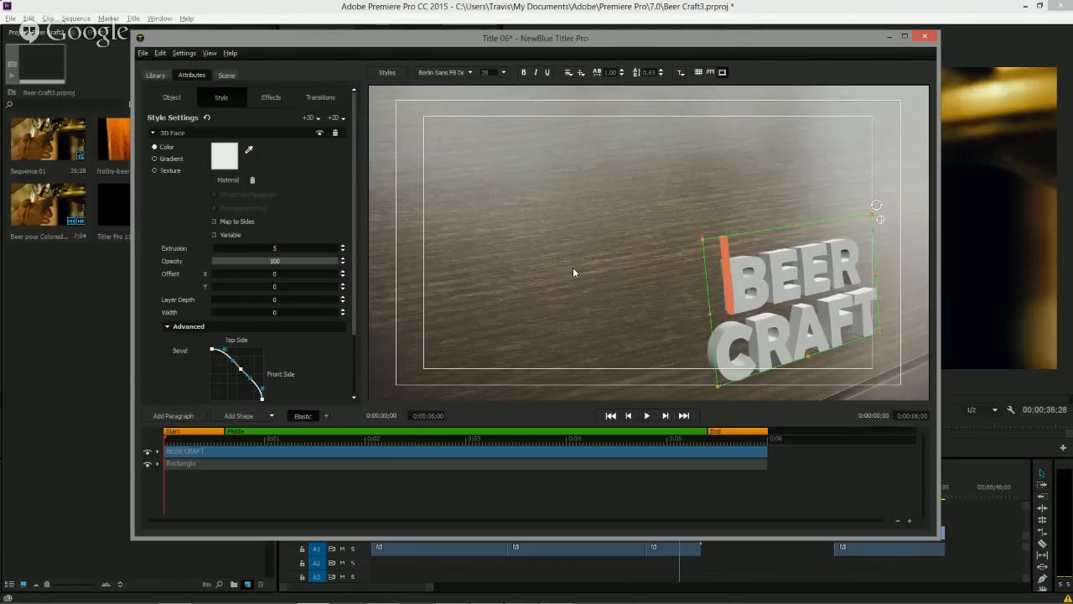
Switch the 3D face fill to Texture and load the wood image from the 3D-Wooden-Logo-MockUp folder.
{"action": "left_click", "coordinate": [166, 170]}
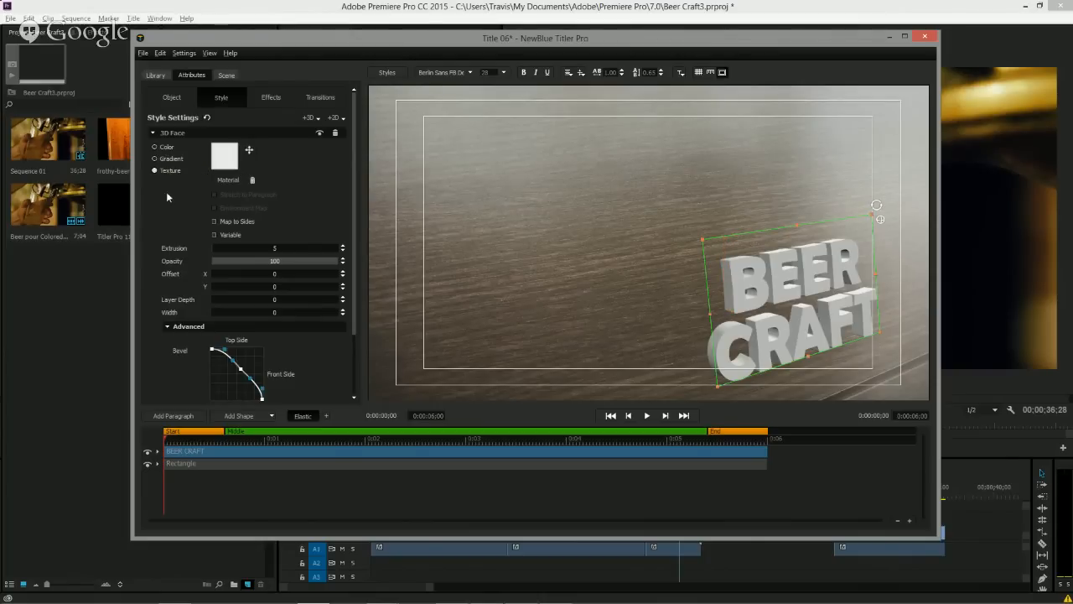
{"action": "left_click", "coordinate": [214, 161]}
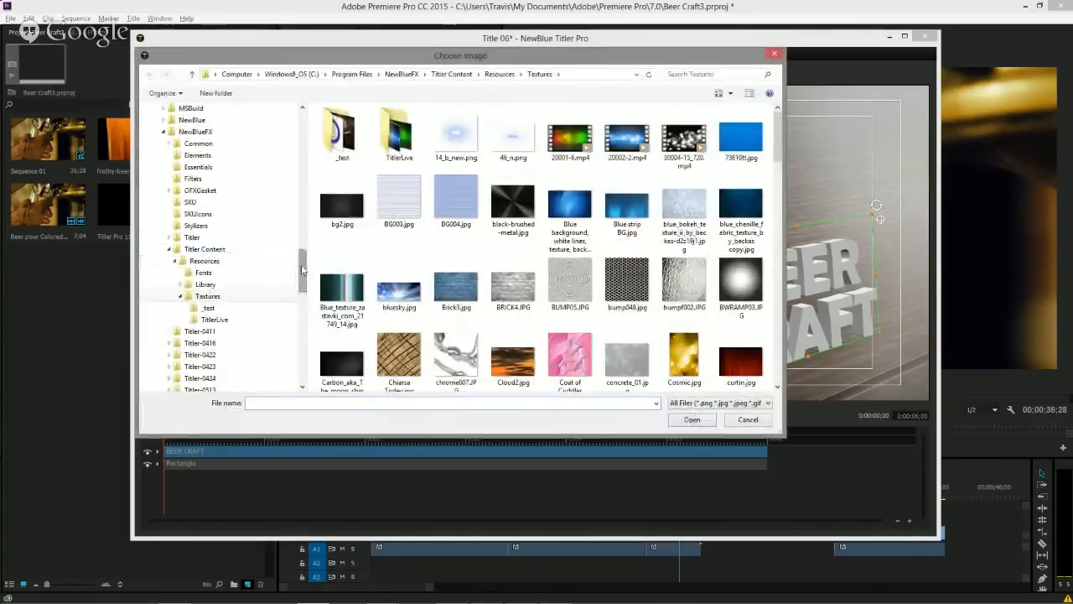
{"action": "left_click_drag", "start_coordinate": [304, 229], "coordinate": [307, 136]}
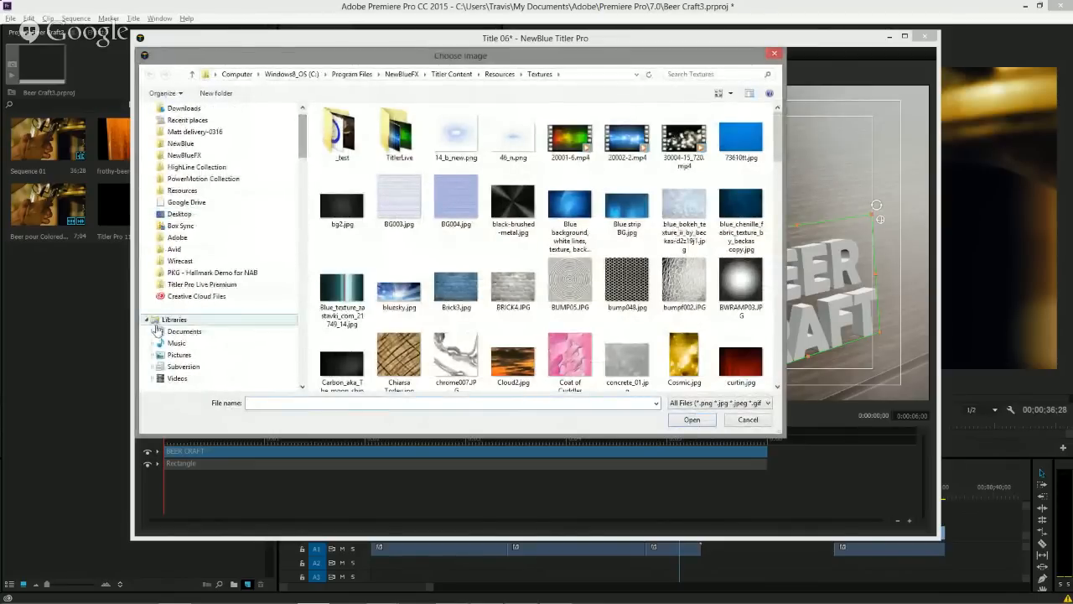
{"action": "left_click", "coordinate": [175, 379]}
{"action": "double_click", "coordinate": [339, 134]}
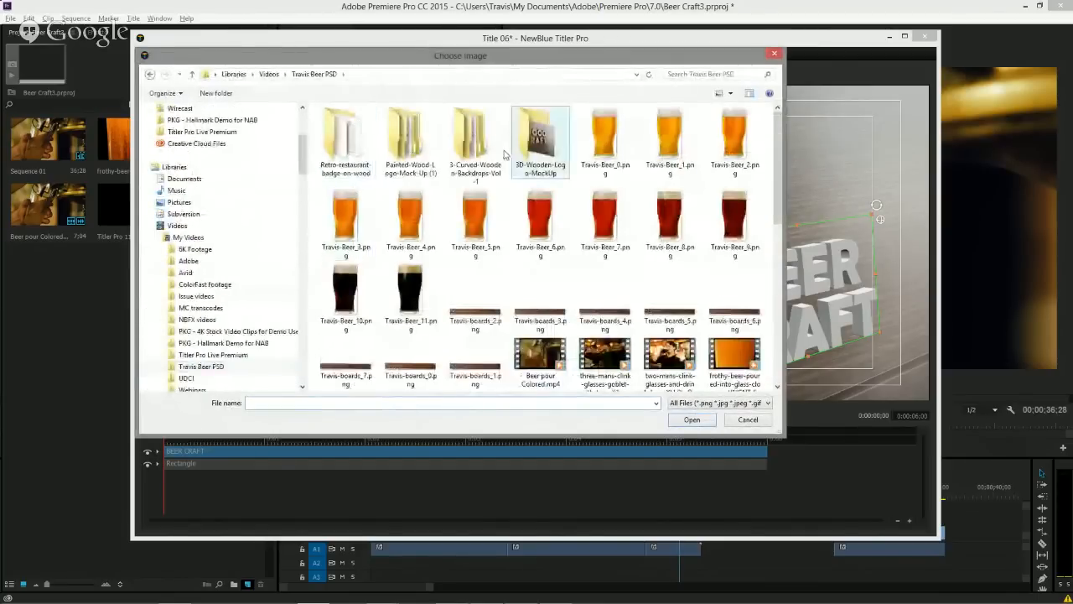
{"action": "double_click", "coordinate": [553, 150]}
{"action": "double_click", "coordinate": [352, 135]}
{"action": "double_click", "coordinate": [352, 134]}
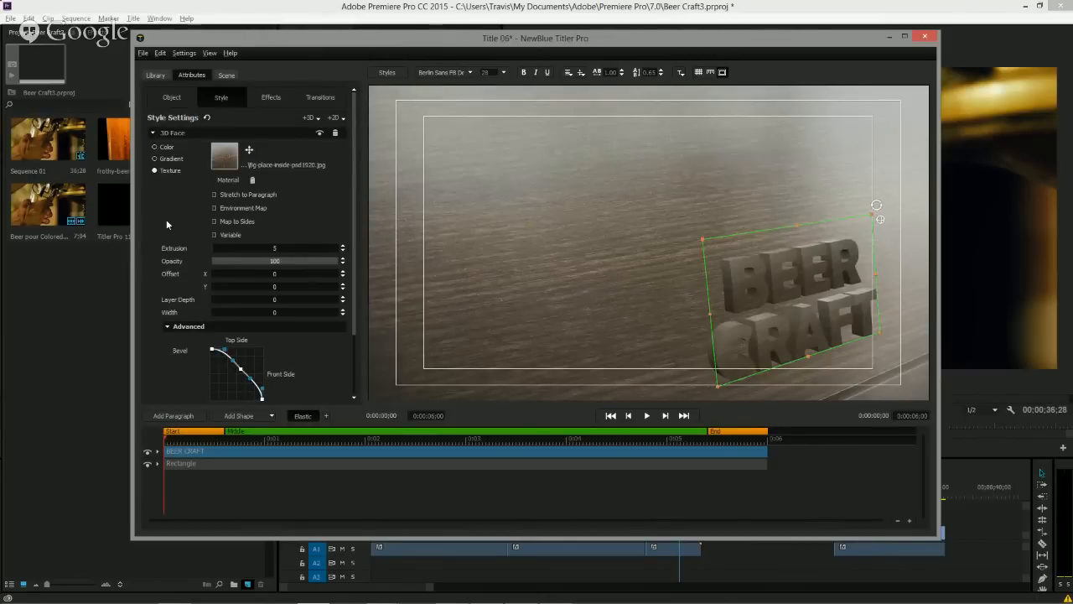
Change the 3D face bevel profile to Single Curve and set the bevel size to 0.19.
{"action": "scroll", "coordinate": [168, 218], "scroll_direction": "down", "scroll_amount": 2}
{"action": "scroll", "coordinate": [168, 219], "scroll_direction": "up", "scroll_amount": 2}
{"action": "scroll", "coordinate": [168, 220], "scroll_direction": "down", "scroll_amount": 2}
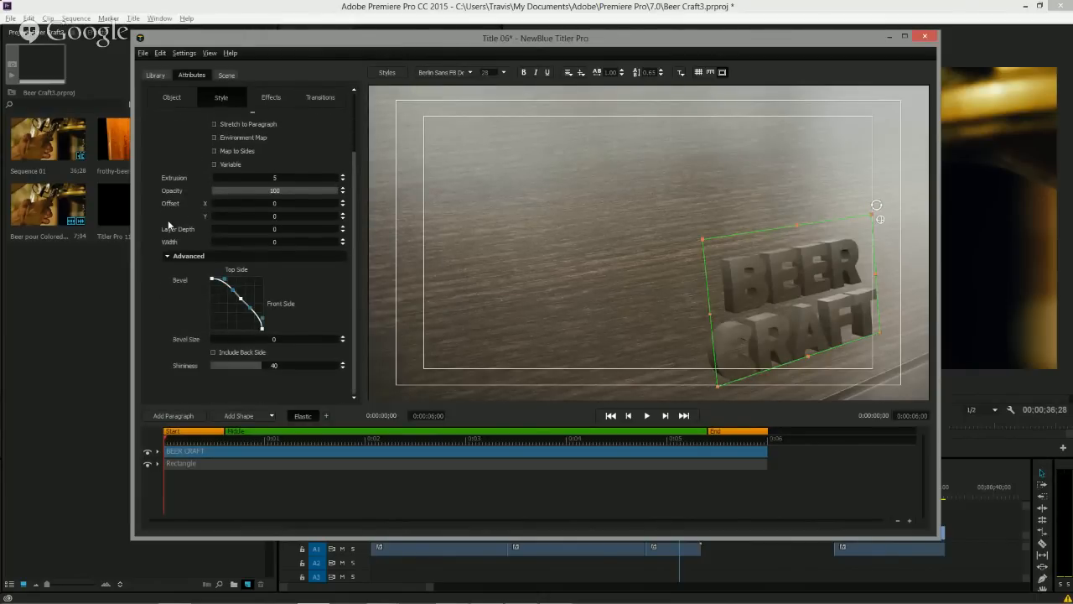
{"action": "right_click", "coordinate": [232, 310]}
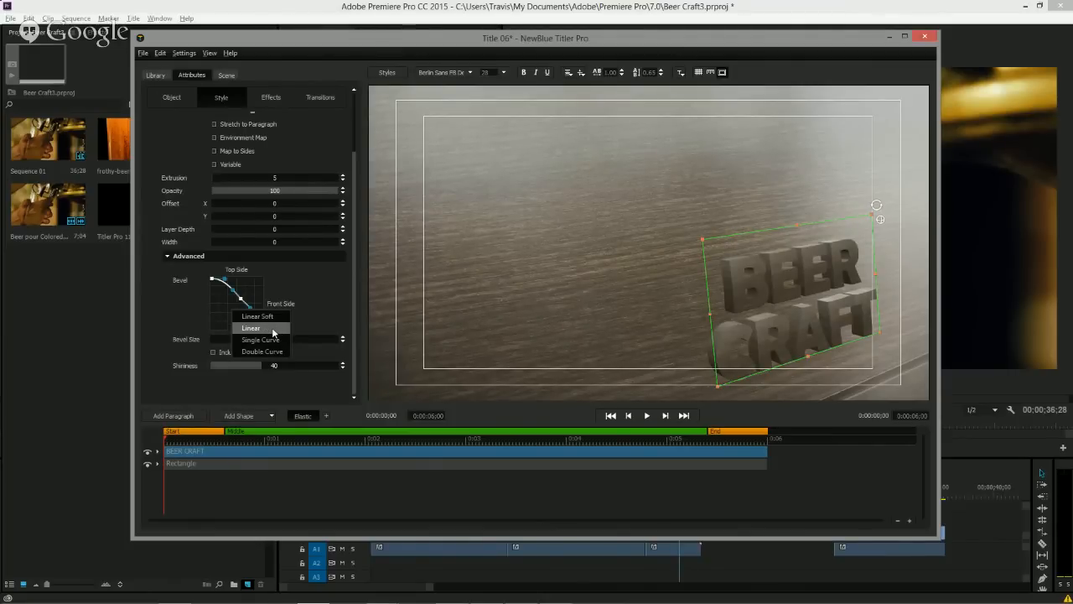
{"action": "left_click", "coordinate": [271, 340]}
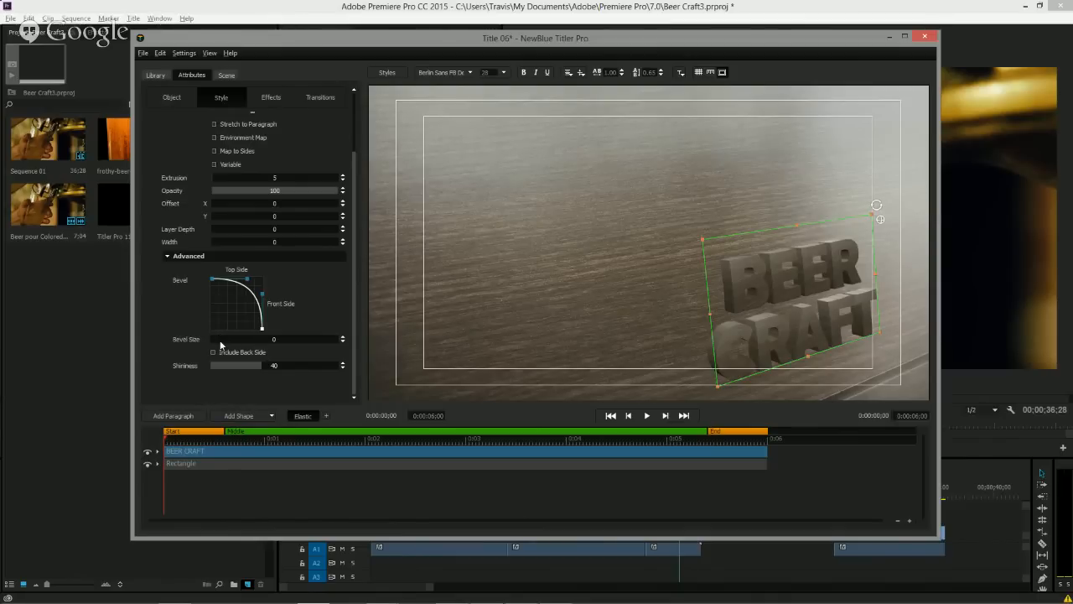
{"action": "left_click_drag", "start_coordinate": [215, 344], "coordinate": [239, 339]}
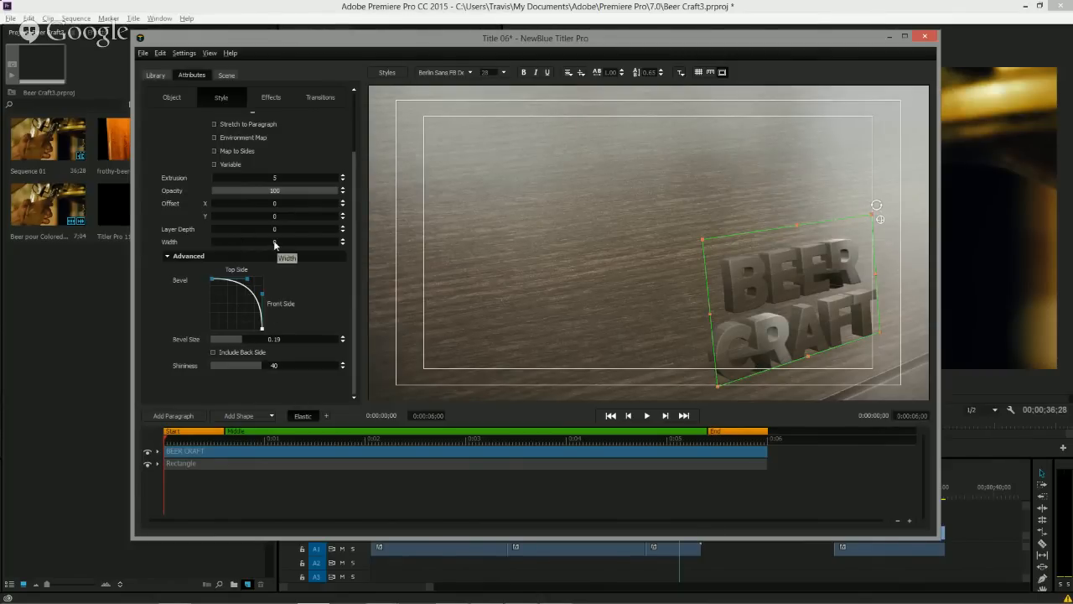
Increase the 3D face width to about 1 and raise its shininess.
{"action": "left_click_drag", "start_coordinate": [274, 244], "coordinate": [315, 252]}
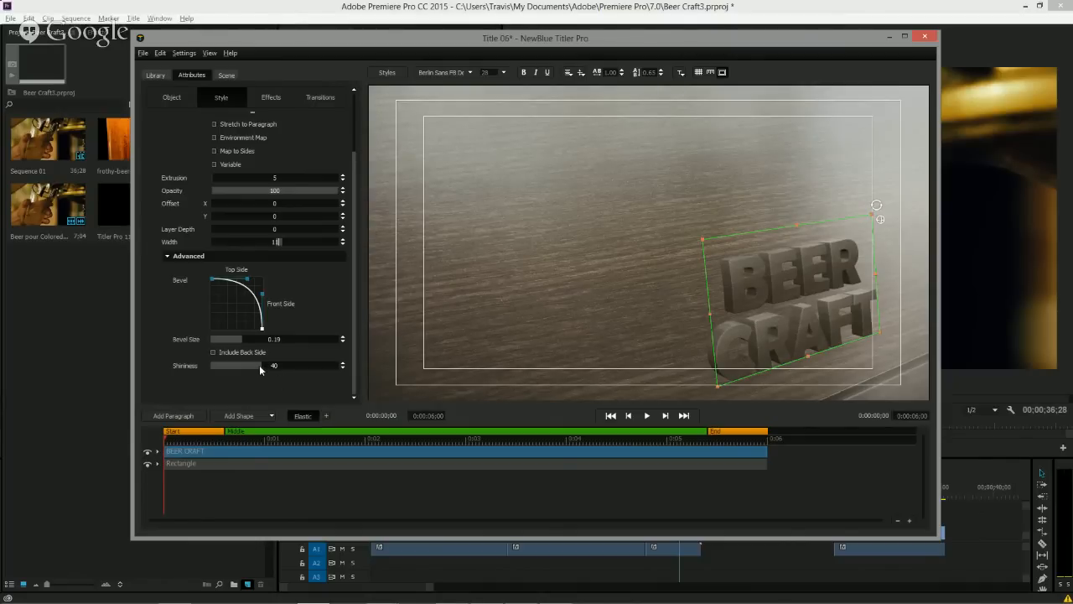
{"action": "left_click_drag", "start_coordinate": [260, 366], "coordinate": [421, 374]}
{"action": "scroll", "coordinate": [165, 155], "scroll_direction": "up", "scroll_amount": 2}
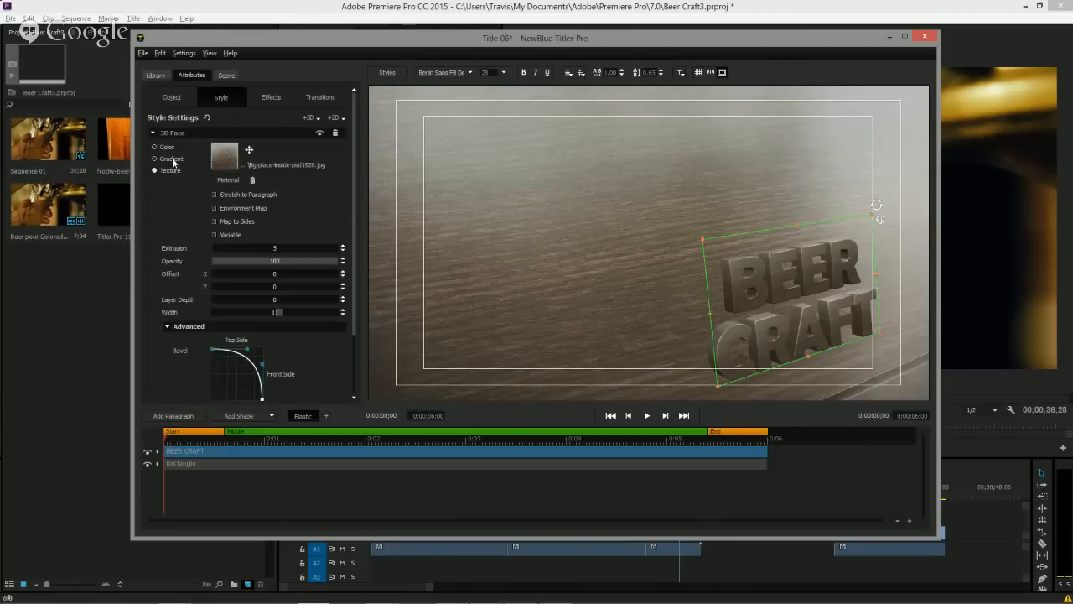
Enable Stretch to Paragraph for the texture and enlarge the texture's placement box around the text.
{"action": "left_click", "coordinate": [213, 194]}
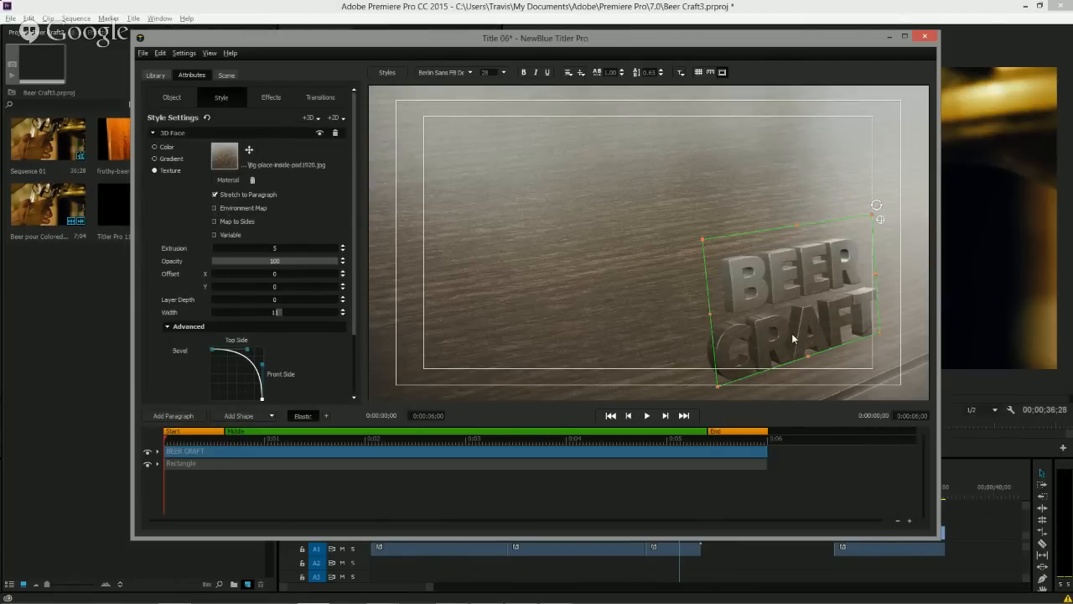
{"action": "left_click", "coordinate": [215, 194]}
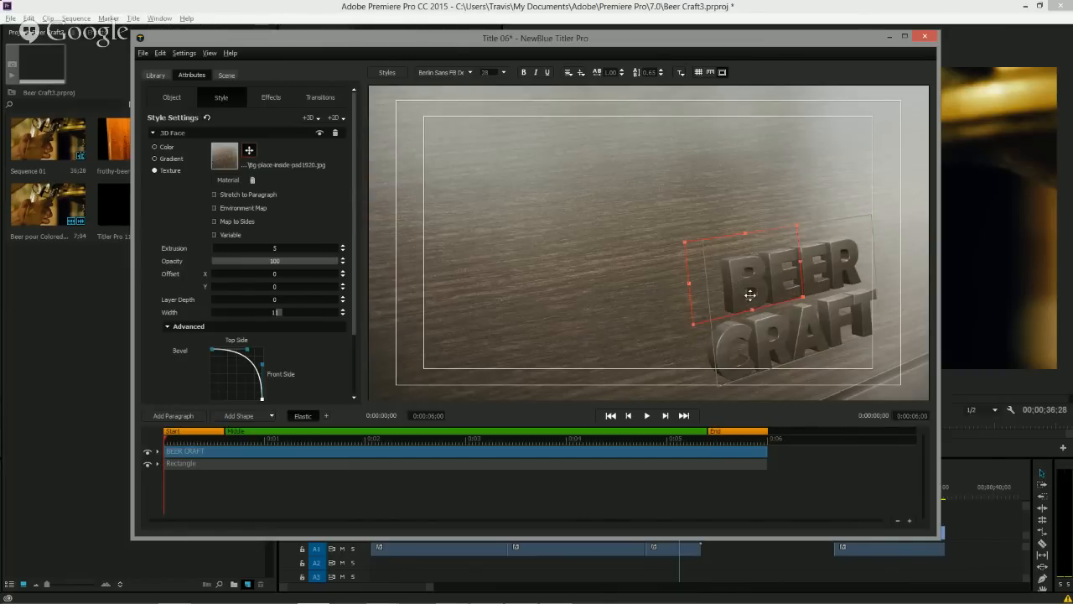
{"action": "left_click", "coordinate": [215, 195]}
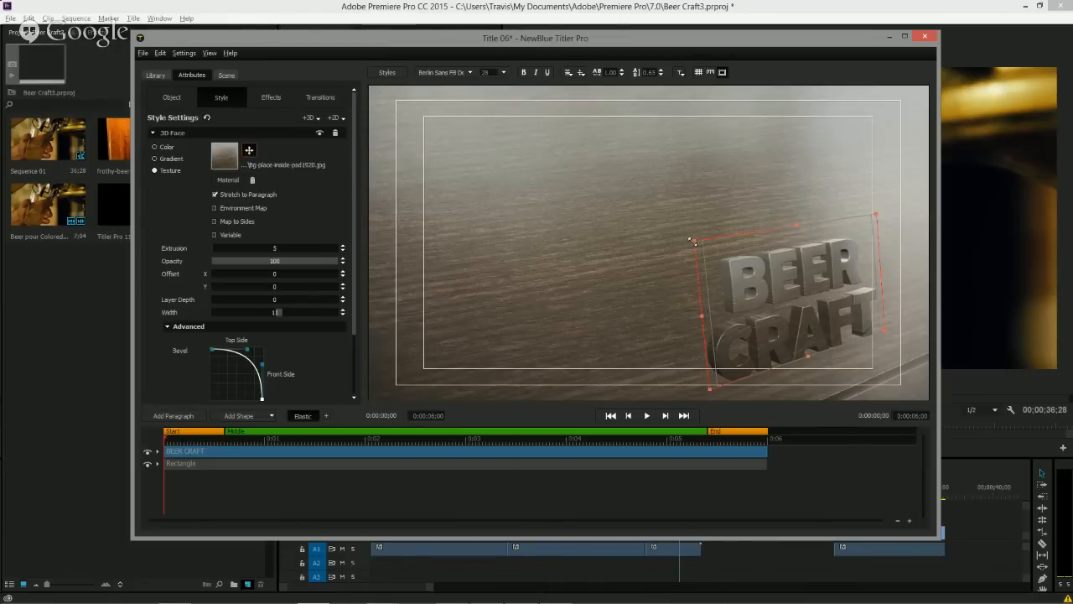
{"action": "left_click_drag", "start_coordinate": [691, 240], "coordinate": [653, 209]}
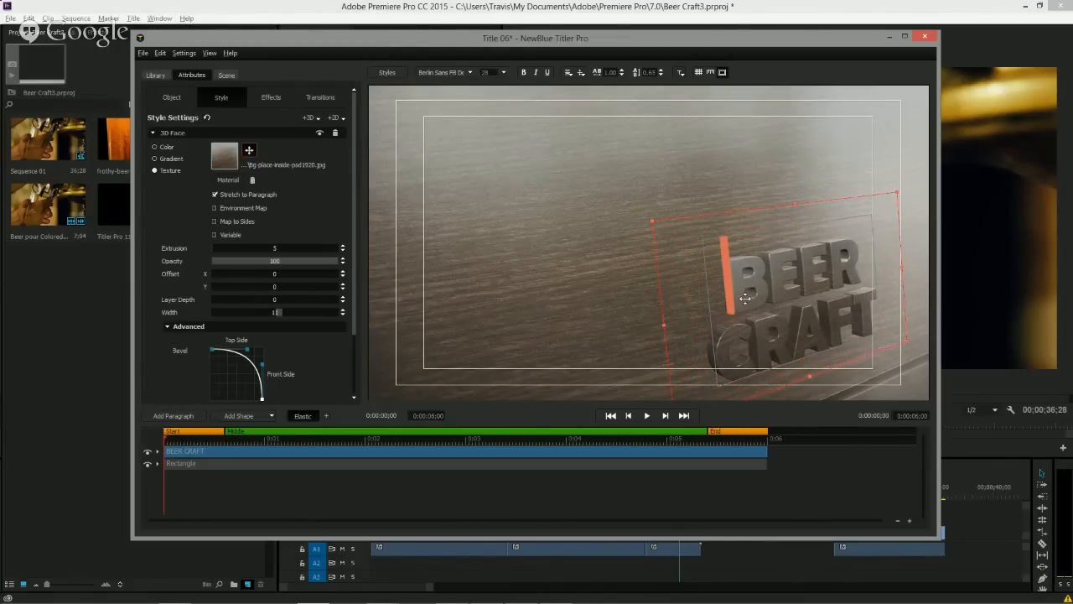
{"action": "left_click", "coordinate": [248, 151]}
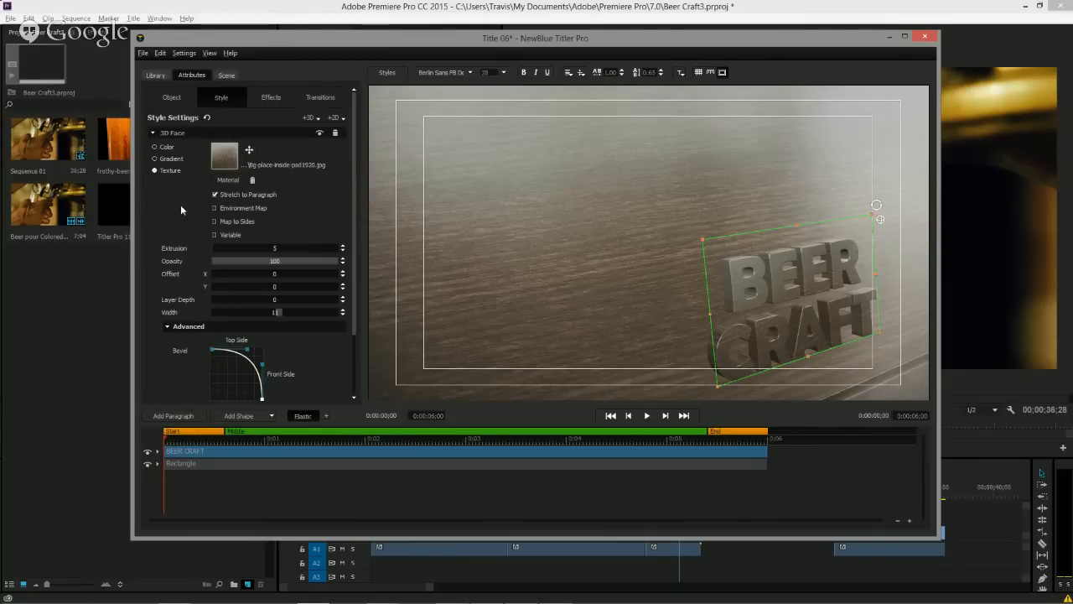
Add a 3D Outline style layer to the text and set its layer depth to -1.4.
{"action": "left_click", "coordinate": [152, 133]}
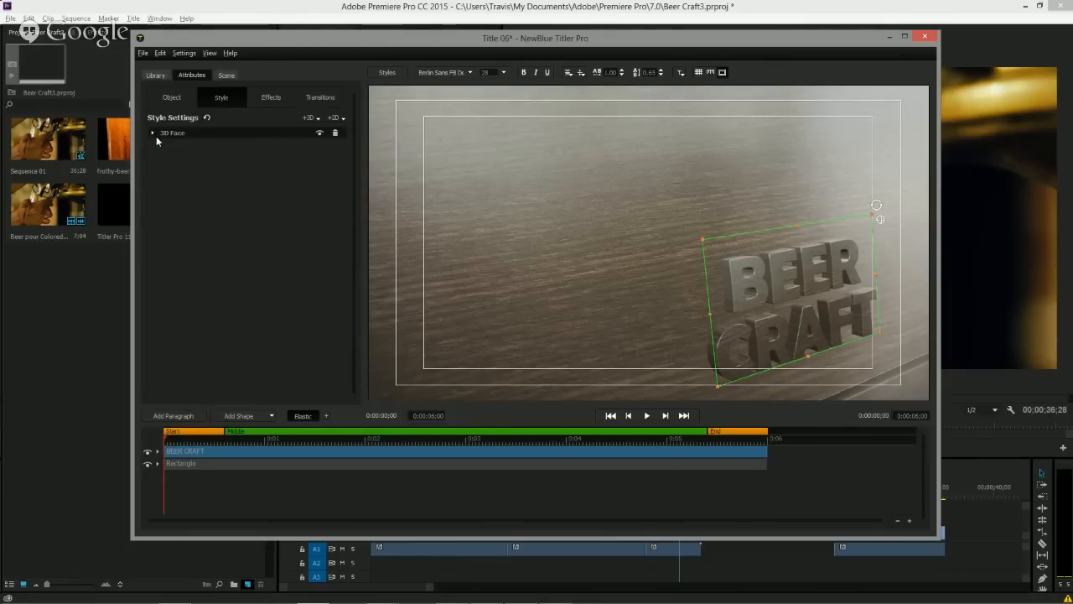
{"action": "left_click", "coordinate": [309, 117]}
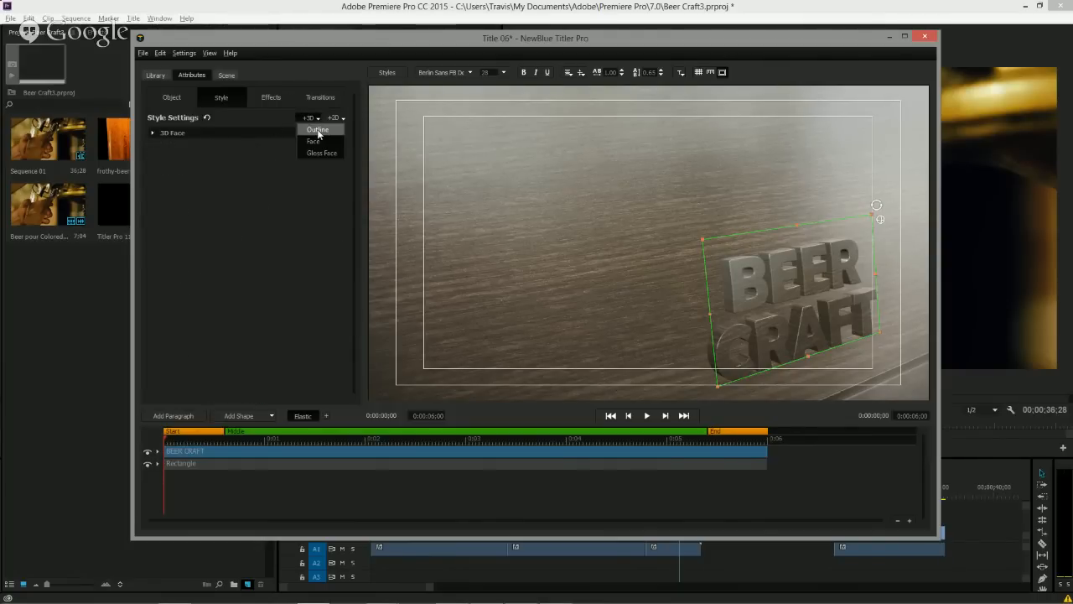
{"action": "left_click", "coordinate": [317, 130]}
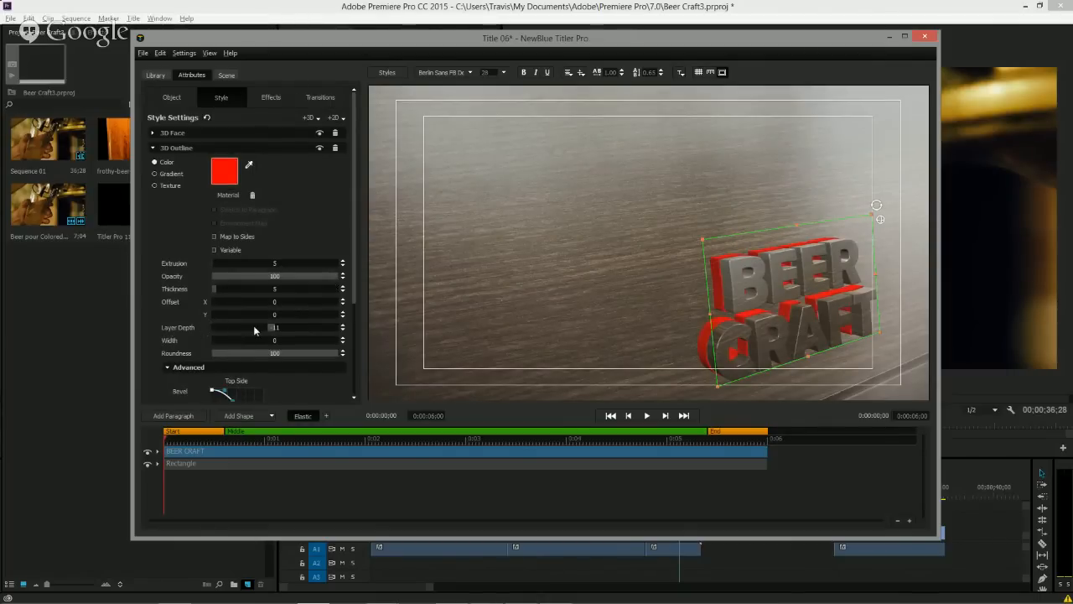
{"action": "left_click_drag", "start_coordinate": [258, 328], "coordinate": [269, 332]}
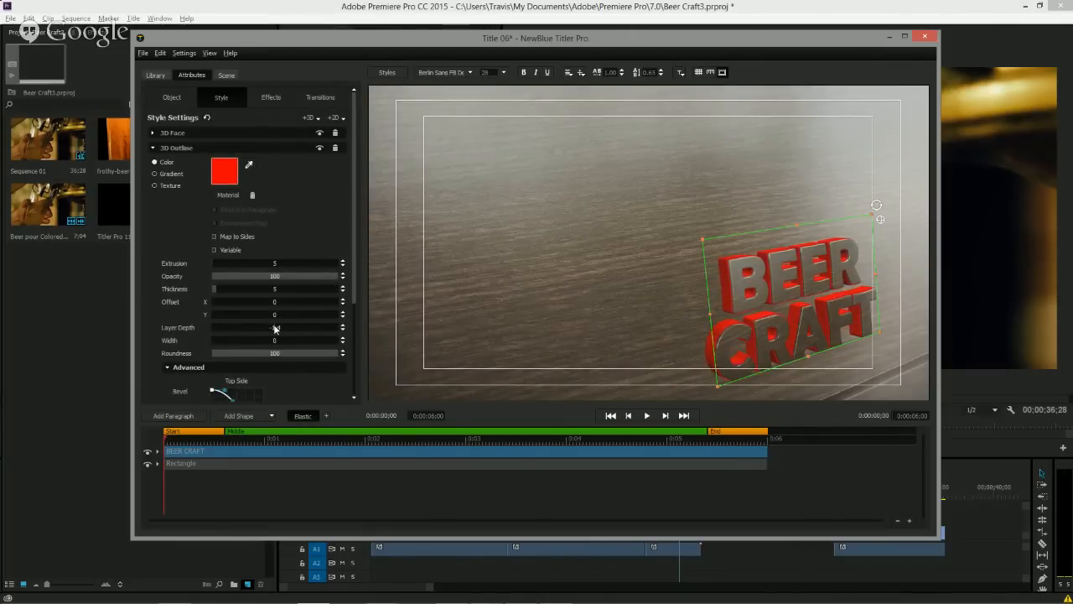
Set the 3D outline colour to a dark brown, 2D231C.
{"action": "left_click", "coordinate": [739, 370]}
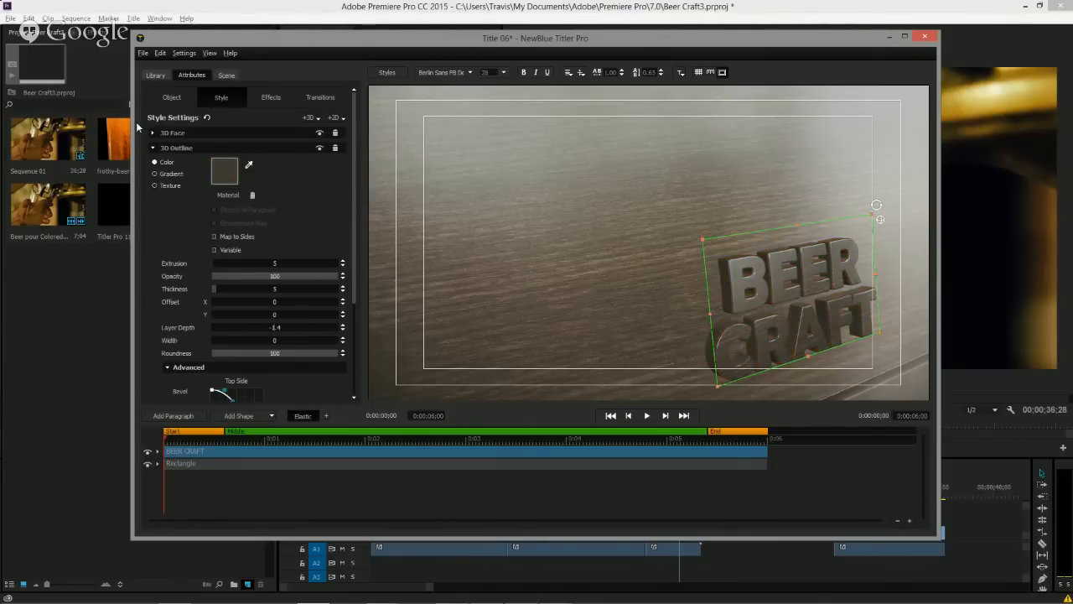
{"action": "left_click", "coordinate": [232, 169]}
{"action": "left_click", "coordinate": [311, 252]}
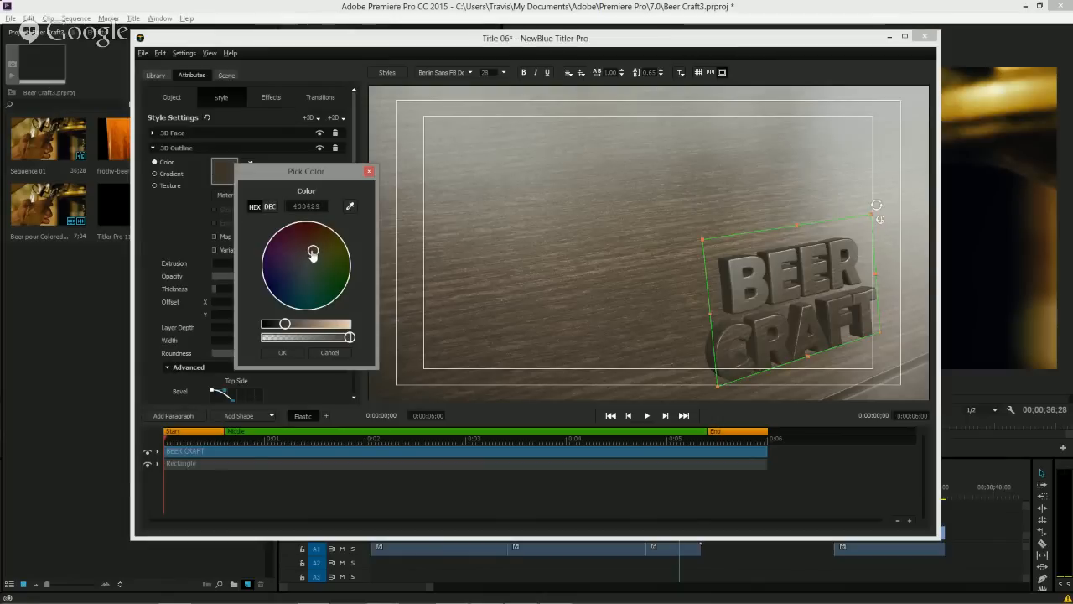
{"action": "left_click_drag", "start_coordinate": [285, 325], "coordinate": [278, 324]}
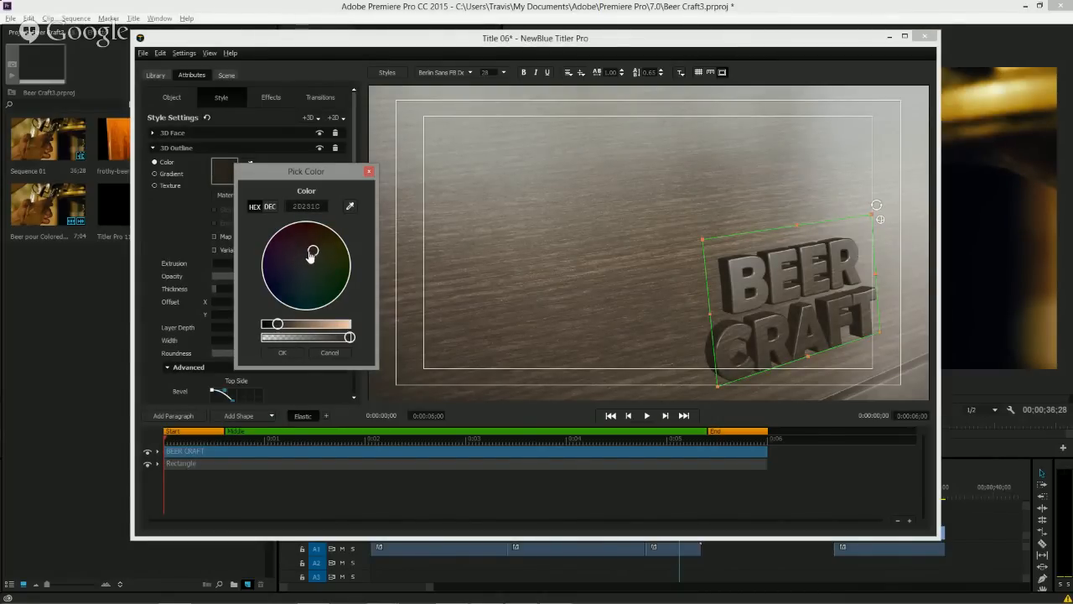
{"action": "left_click", "coordinate": [282, 352]}
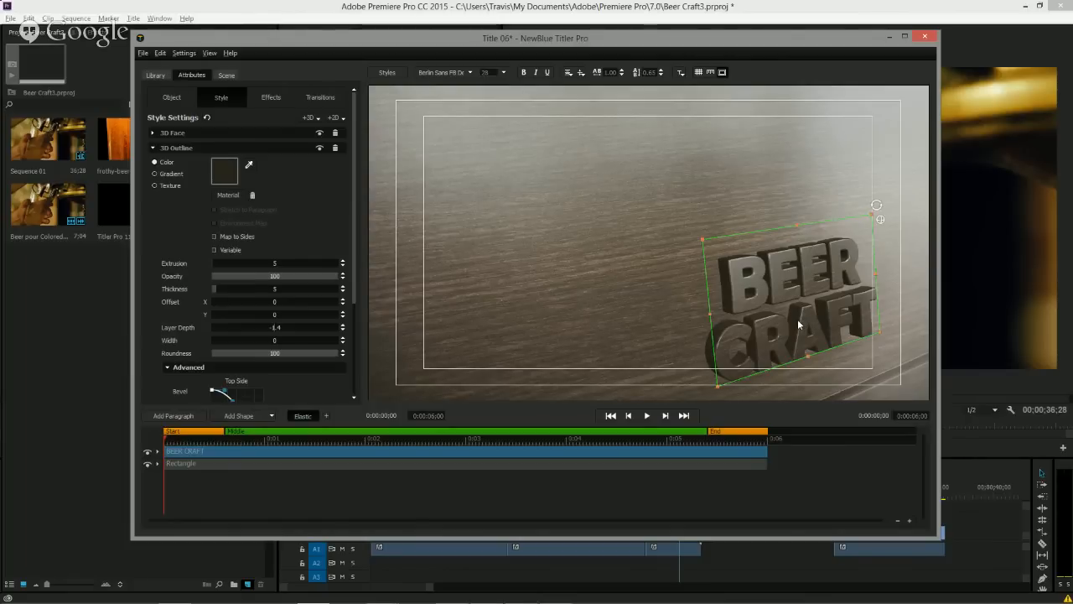
Apply the Video Tuneup effect to the title with the High Contrast preset.
{"action": "left_click", "coordinate": [156, 75]}
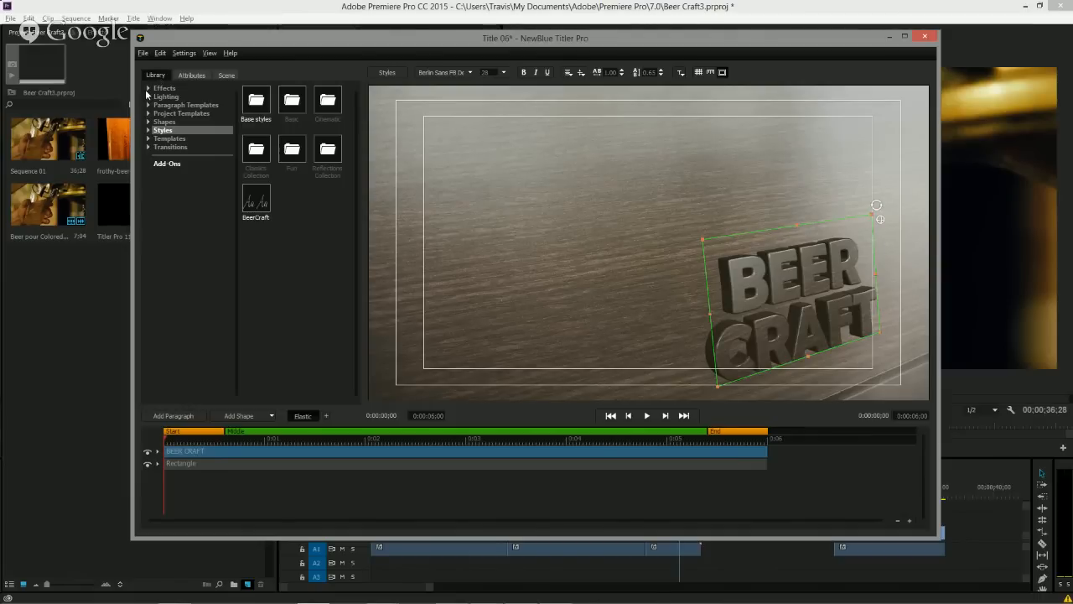
{"action": "left_click", "coordinate": [148, 89]}
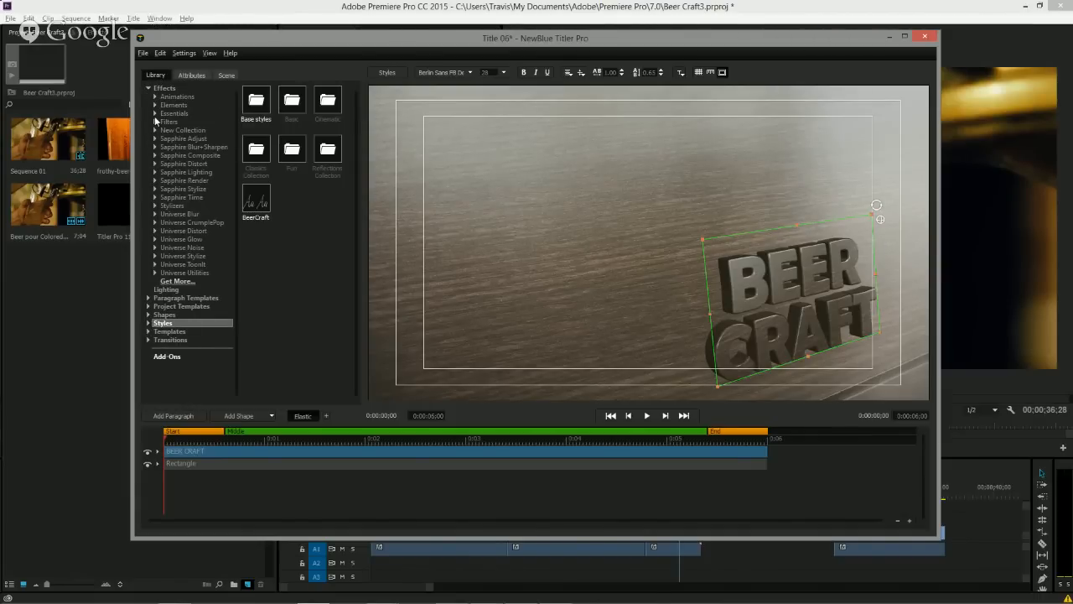
{"action": "left_click", "coordinate": [155, 113]}
{"action": "left_click", "coordinate": [188, 272]}
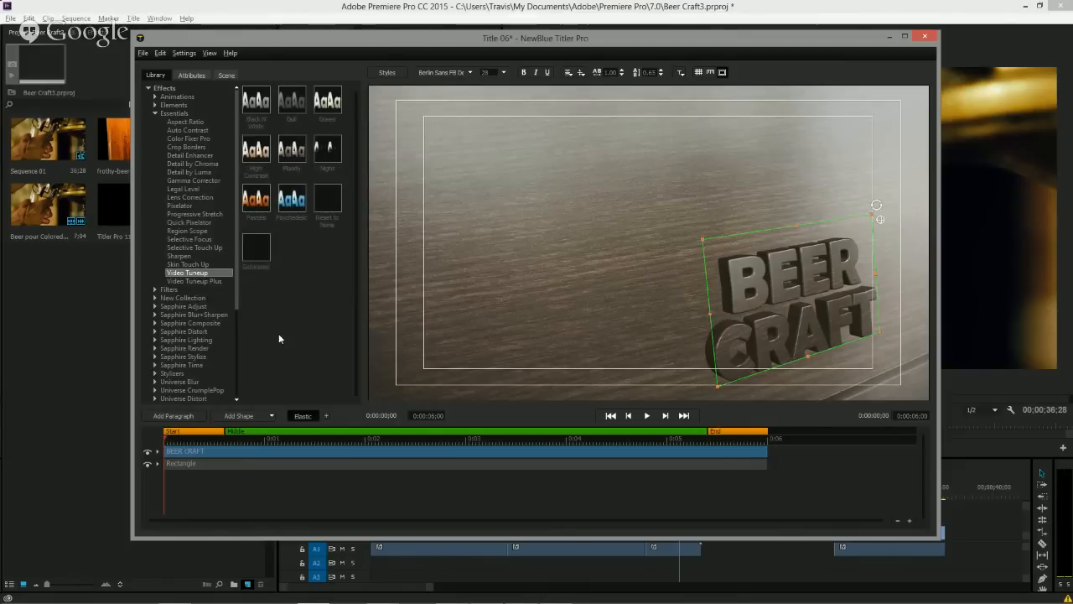
{"action": "left_click", "coordinate": [301, 210]}
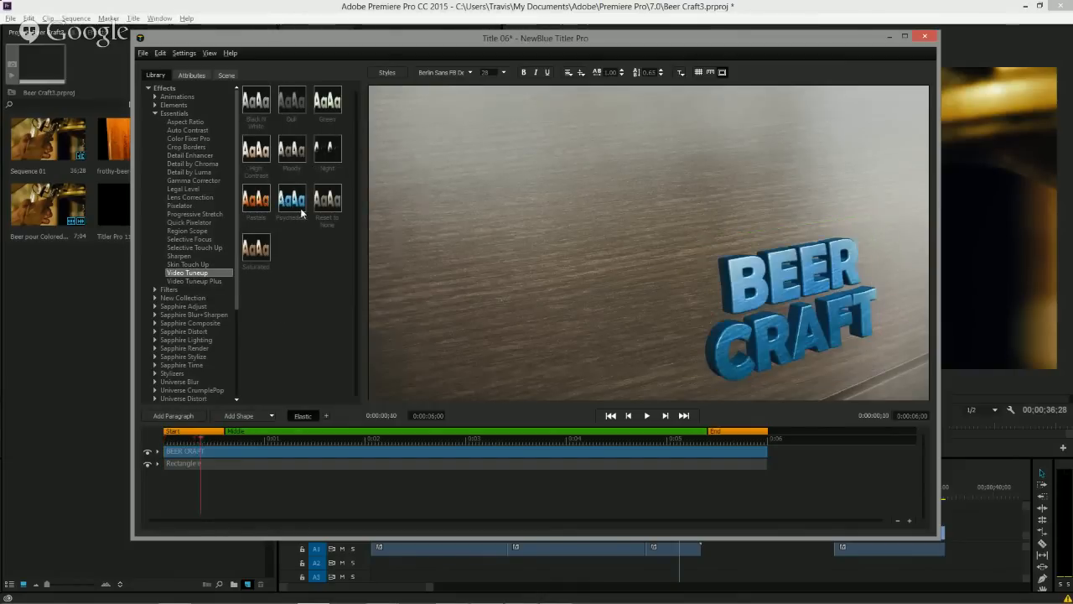
{"action": "left_click", "coordinate": [256, 205]}
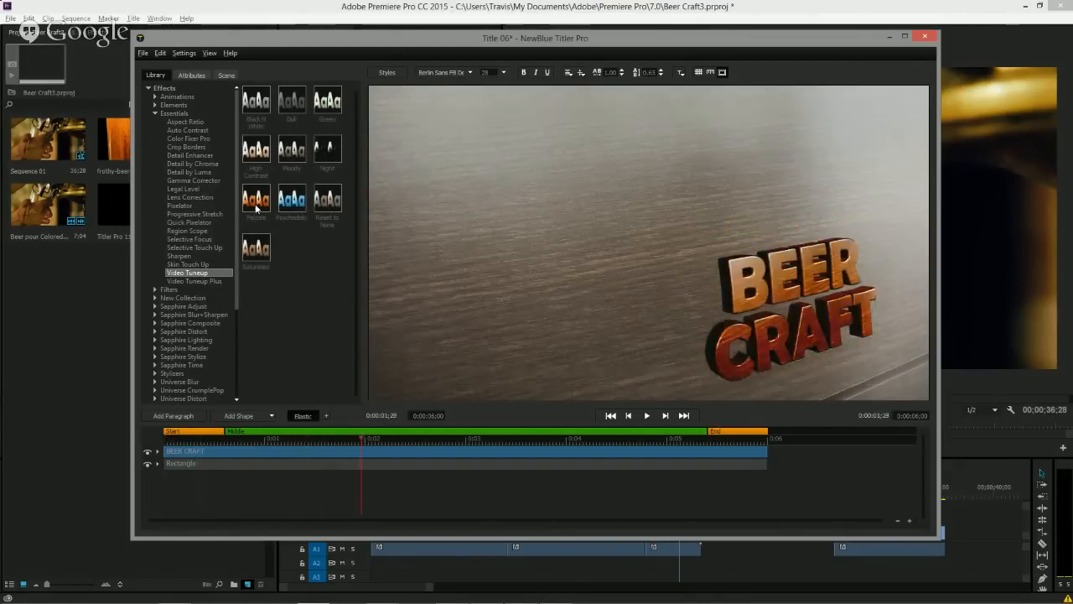
{"action": "left_click", "coordinate": [257, 151]}
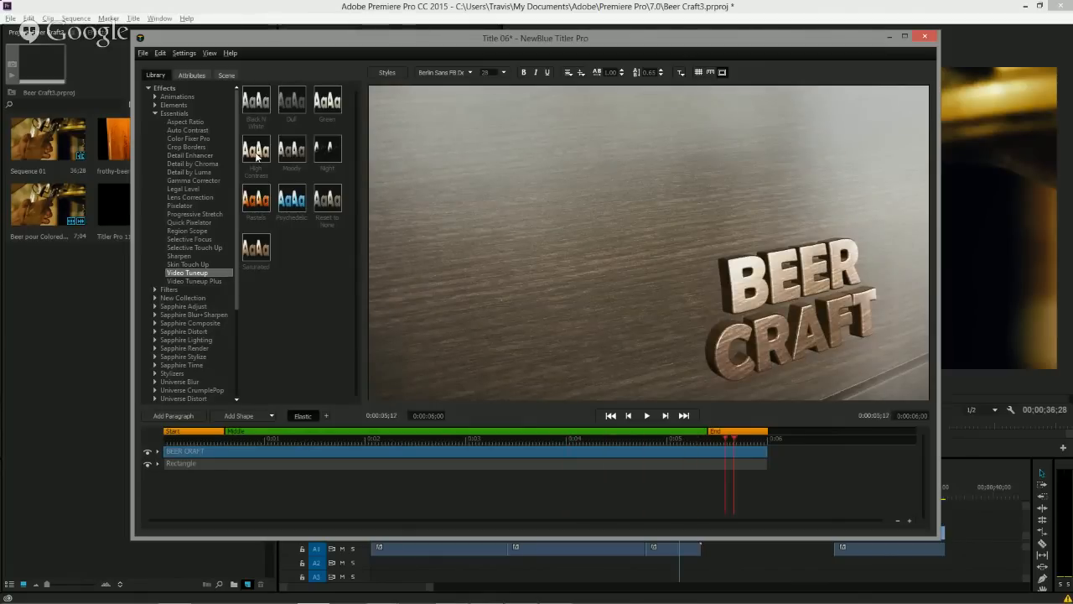
{"action": "double_click", "coordinate": [257, 155]}
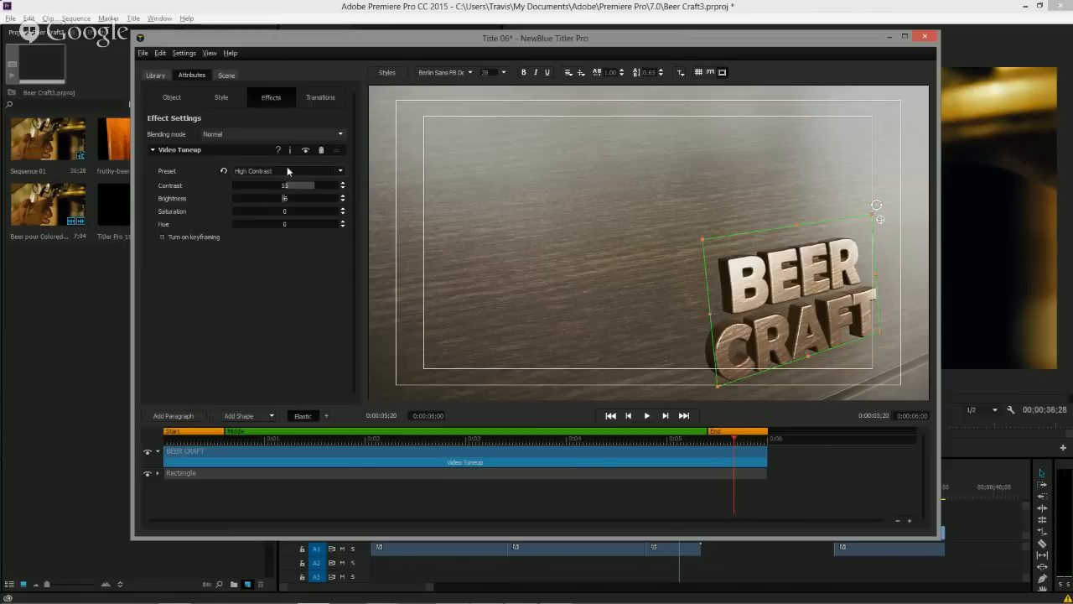
Lower the Video Tuneup contrast to about 40.
{"action": "left_click_drag", "start_coordinate": [308, 188], "coordinate": [292, 205]}
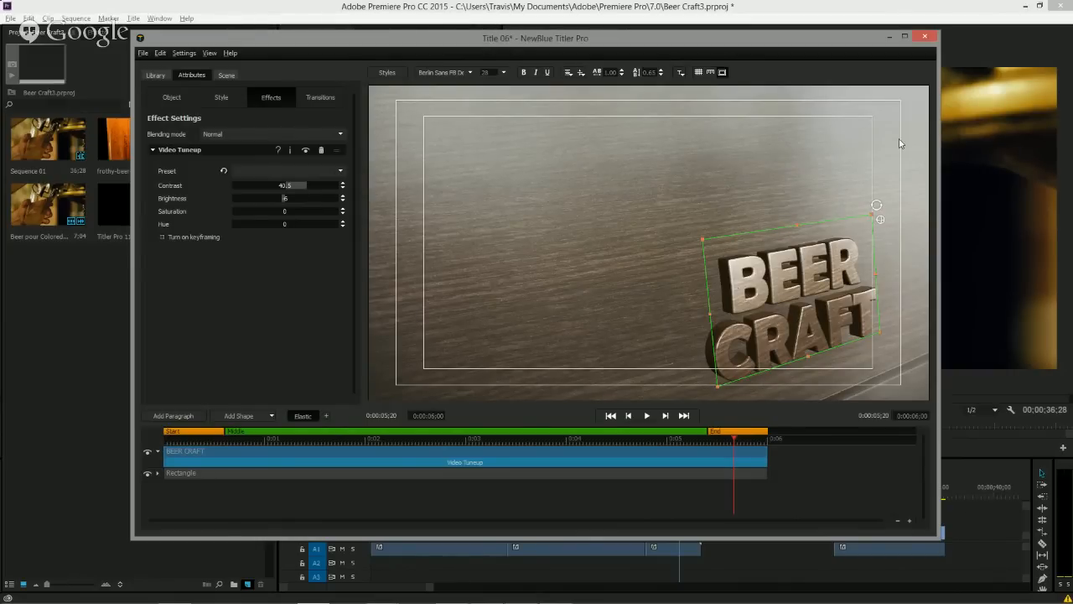
{"action": "left_click", "coordinate": [163, 77]}
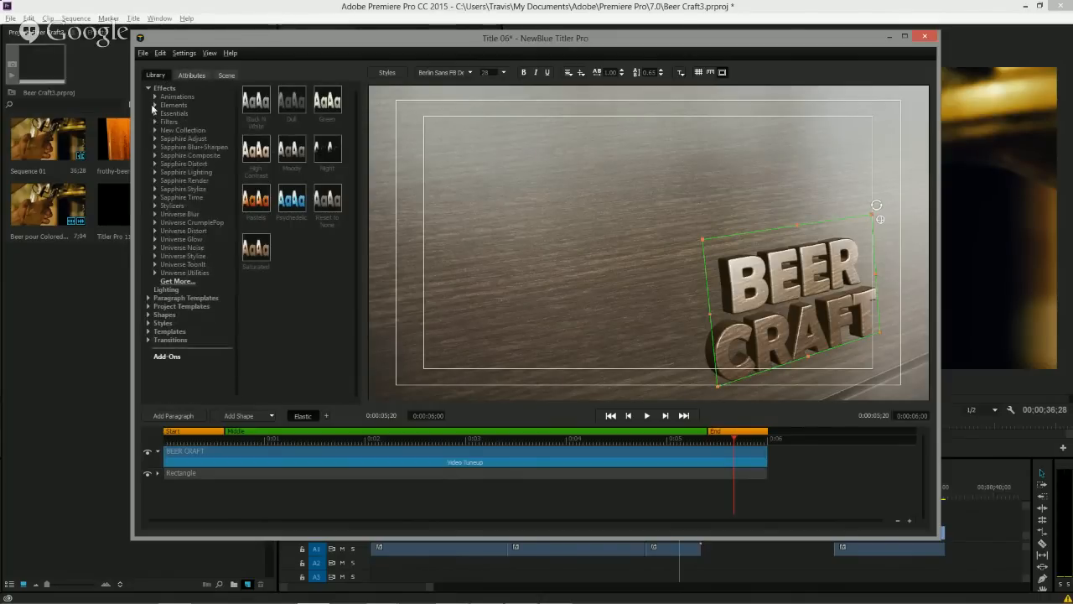
Apply the Drop Shadow effect's Extrude Bottom preset to the BEER CRAFT text.
{"action": "left_click", "coordinate": [154, 105]}
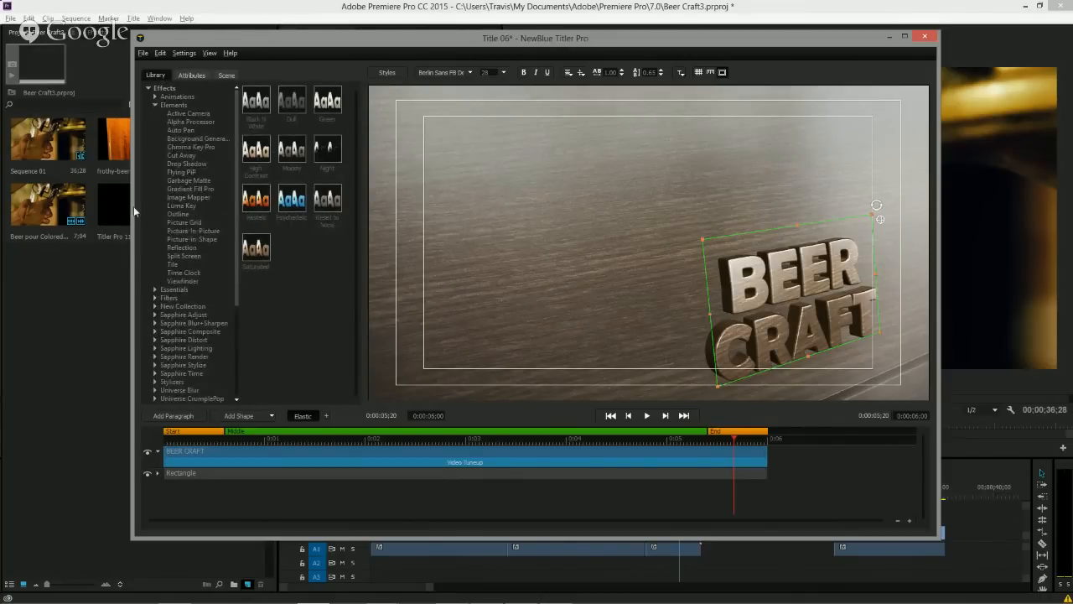
{"action": "left_click", "coordinate": [177, 165]}
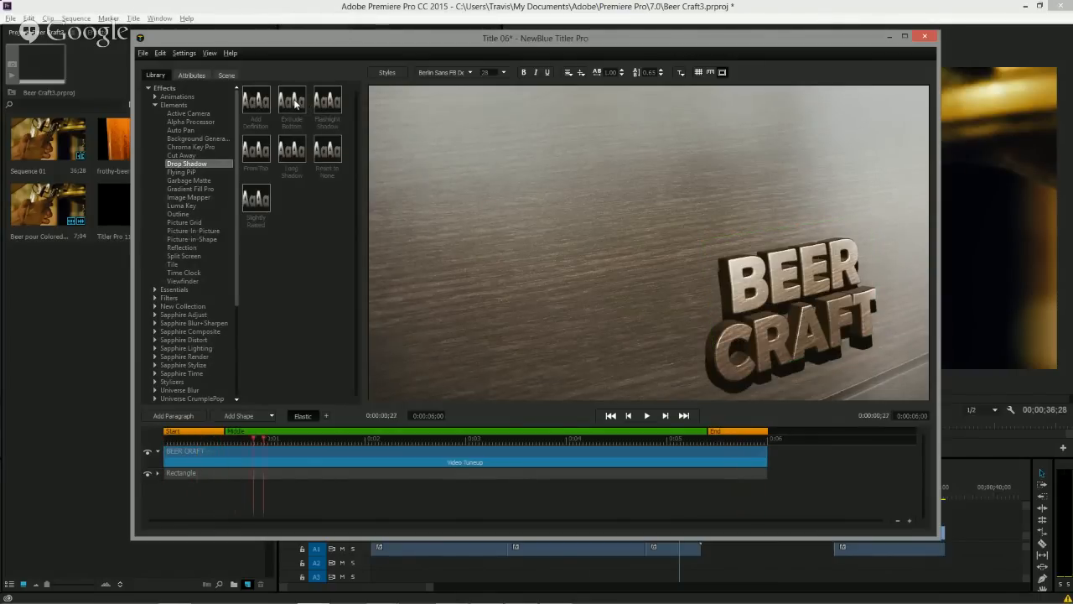
{"action": "left_click", "coordinate": [692, 285]}
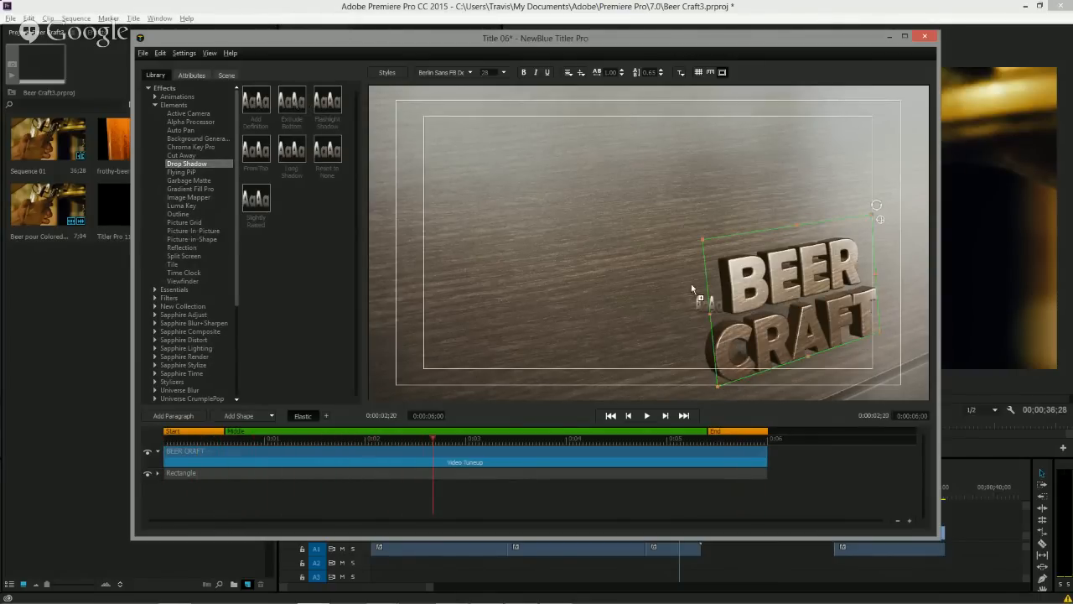
{"action": "left_click_drag", "start_coordinate": [755, 292], "coordinate": [756, 295]}
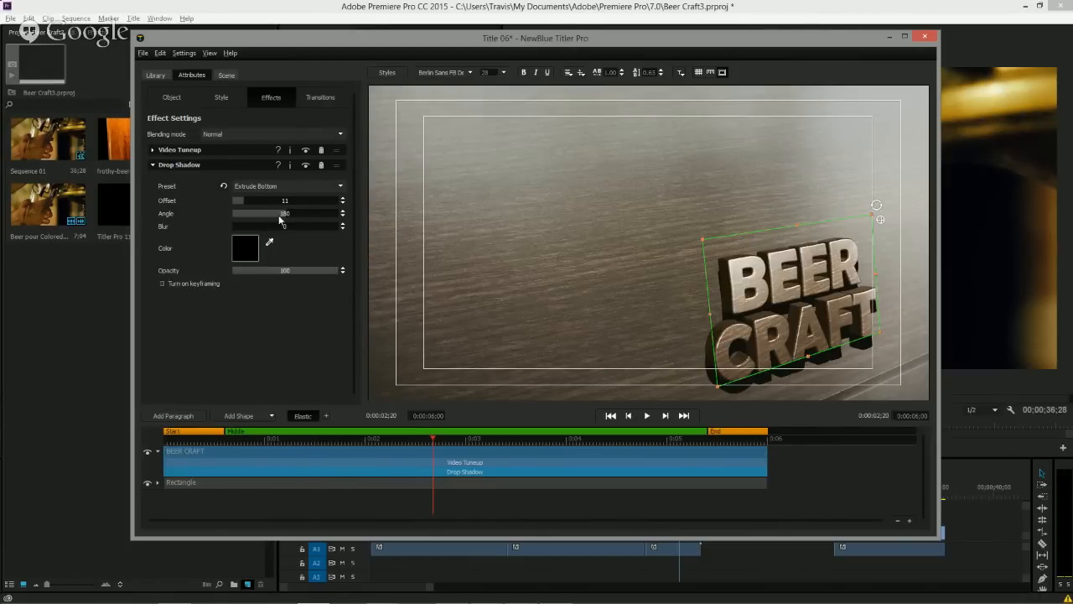
Adjust the drop shadow to an angle of about 276, blur about 10 and offset about 11.5.
{"action": "left_click_drag", "start_coordinate": [280, 219], "coordinate": [327, 221]}
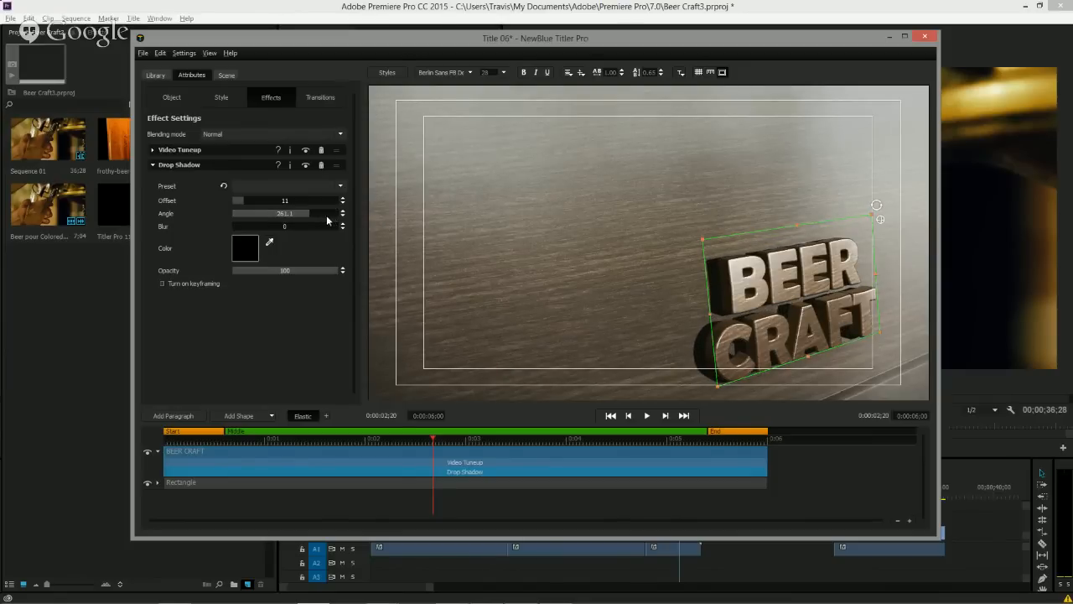
{"action": "left_click_drag", "start_coordinate": [239, 228], "coordinate": [260, 231]}
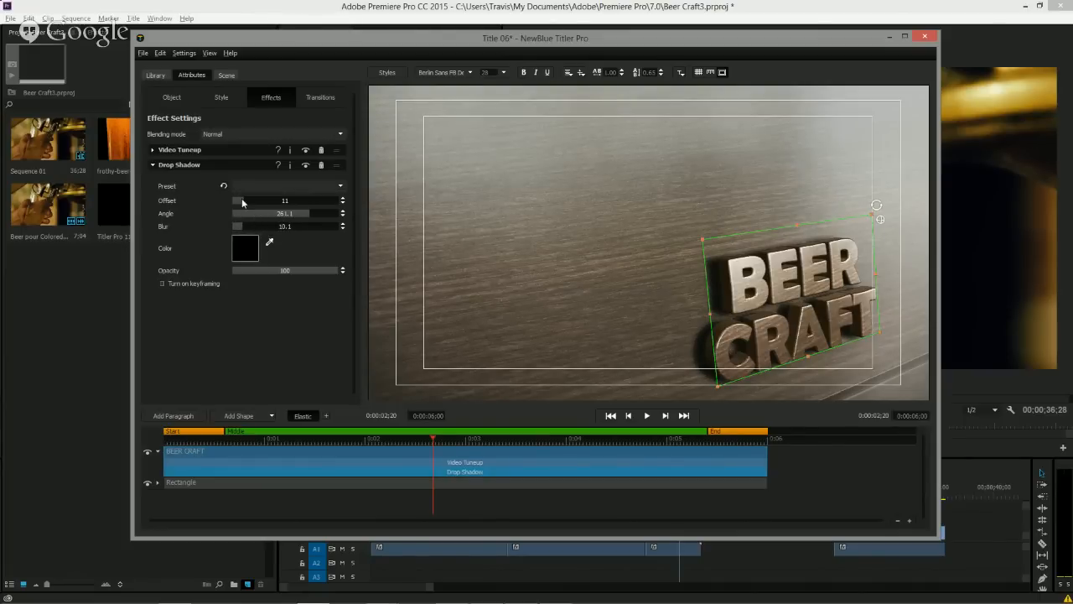
{"action": "left_click_drag", "start_coordinate": [241, 202], "coordinate": [244, 204]}
{"action": "left_click_drag", "start_coordinate": [295, 215], "coordinate": [303, 216]}
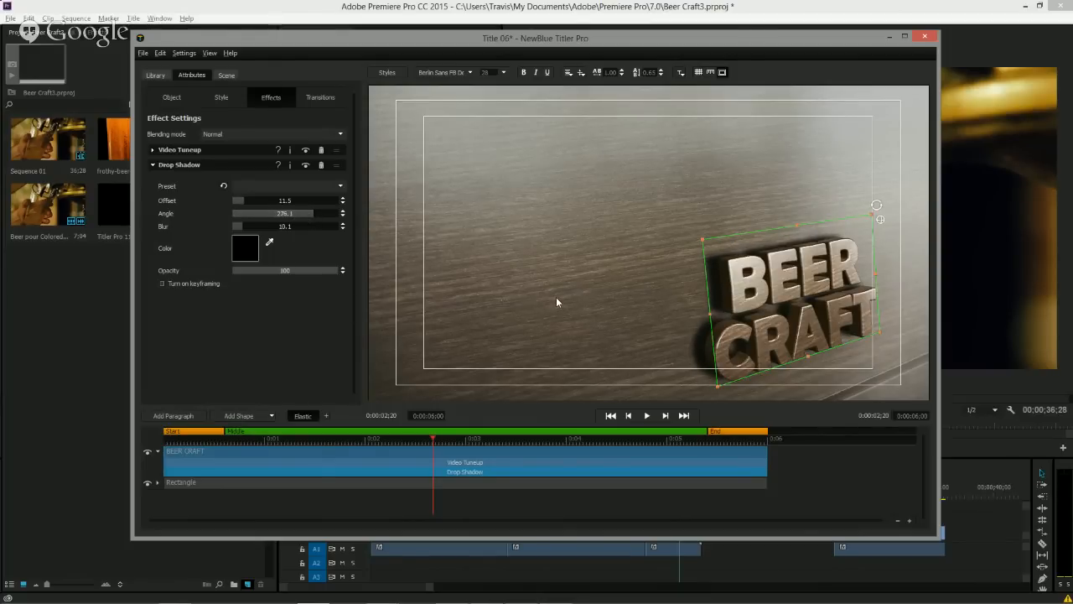
{"action": "left_click", "coordinate": [486, 369]}
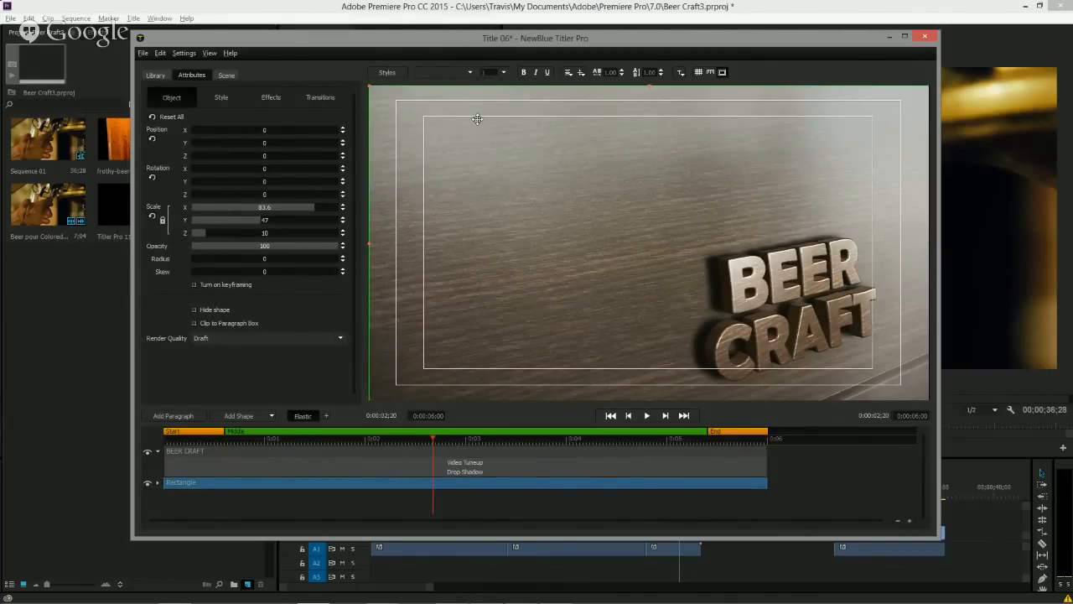
Toggle each of the three scene lights off and on to compare how they light the title.
{"action": "left_click", "coordinate": [227, 76]}
{"action": "left_click", "coordinate": [153, 177]}
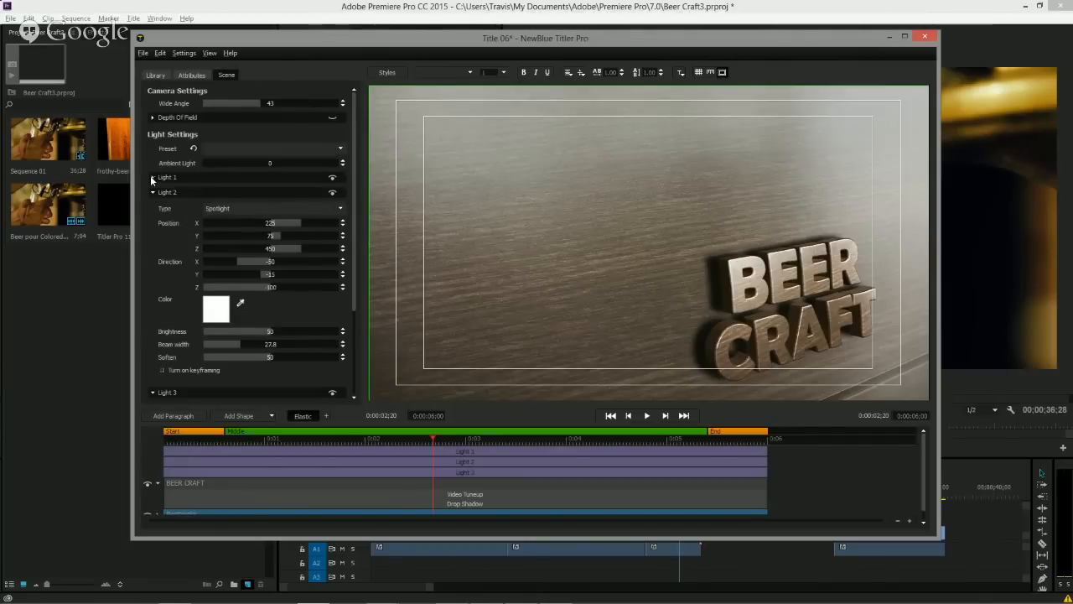
{"action": "left_click", "coordinate": [152, 192]}
{"action": "left_click", "coordinate": [153, 207]}
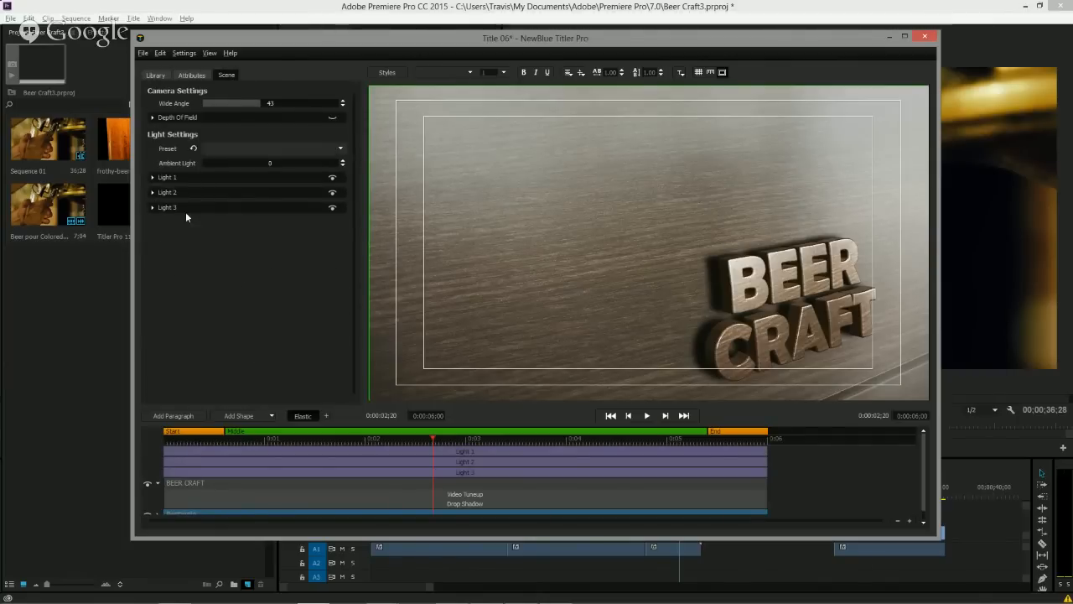
{"action": "left_click", "coordinate": [330, 210]}
{"action": "left_click", "coordinate": [331, 211]}
{"action": "left_click", "coordinate": [331, 210]}
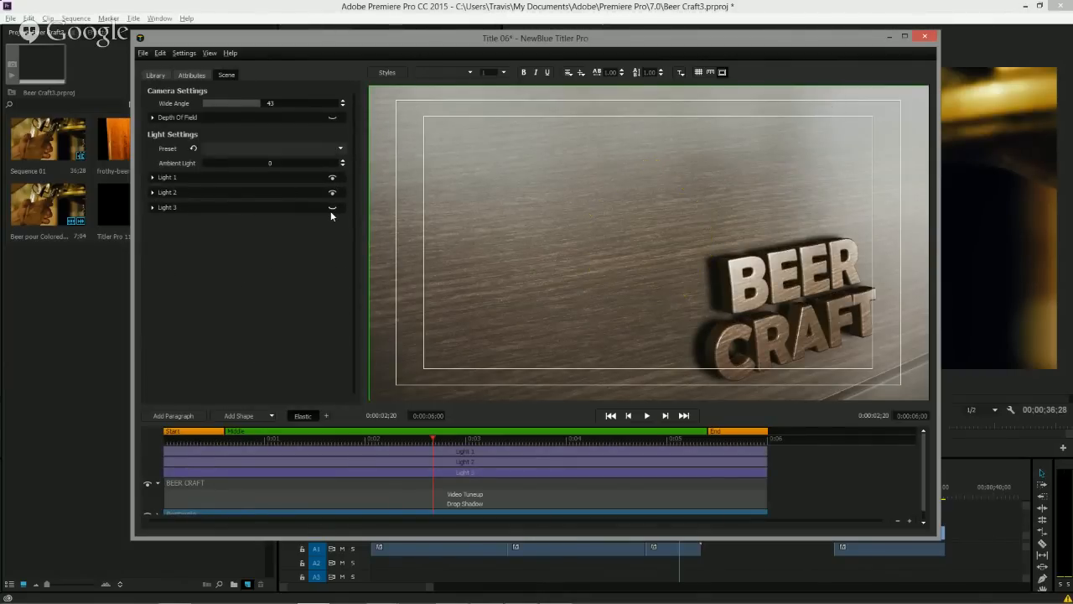
{"action": "left_click", "coordinate": [331, 211]}
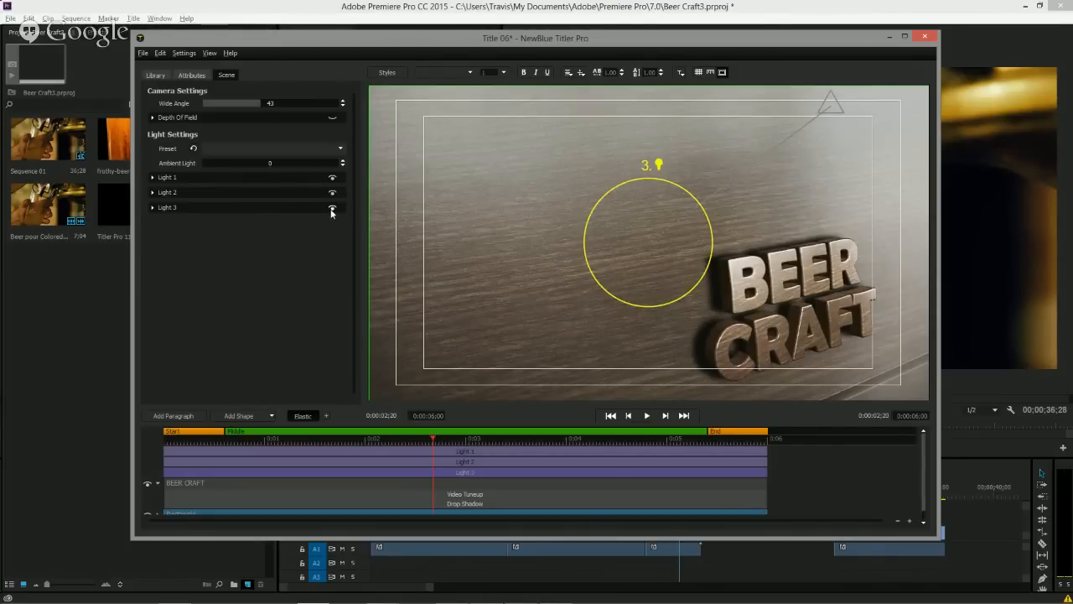
{"action": "left_click", "coordinate": [330, 210]}
{"action": "left_click", "coordinate": [331, 210]}
{"action": "left_click", "coordinate": [331, 210]}
{"action": "left_click", "coordinate": [331, 210]}
{"action": "left_click", "coordinate": [331, 210]}
{"action": "left_click", "coordinate": [331, 210]}
{"action": "left_click", "coordinate": [331, 195]}
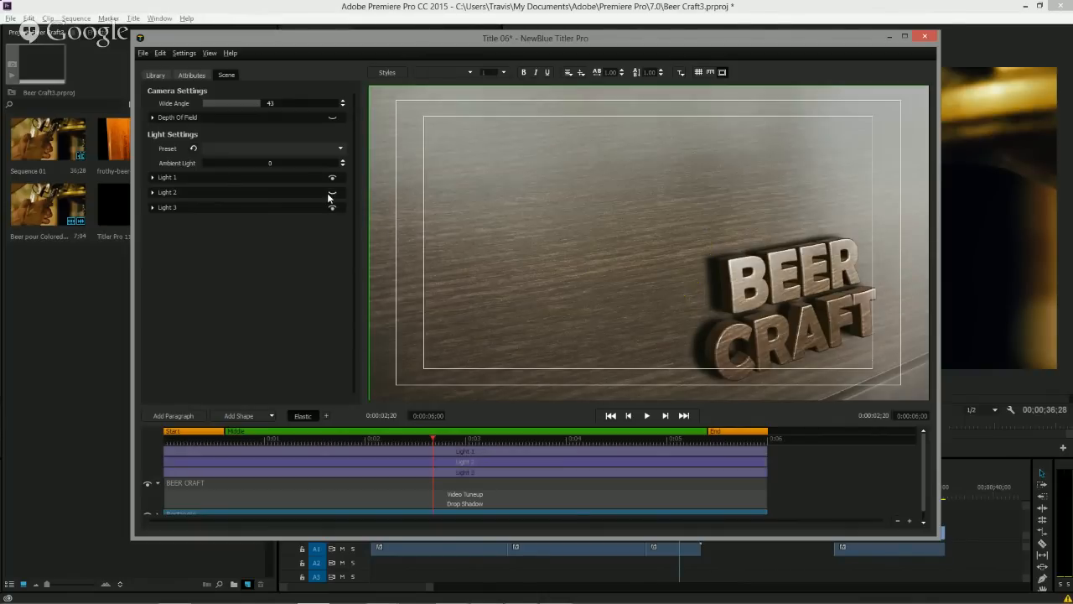
{"action": "left_click", "coordinate": [331, 194]}
{"action": "left_click", "coordinate": [330, 194]}
{"action": "left_click", "coordinate": [331, 195]}
{"action": "left_click", "coordinate": [330, 194]}
{"action": "left_click", "coordinate": [330, 194]}
{"action": "left_click", "coordinate": [332, 178]}
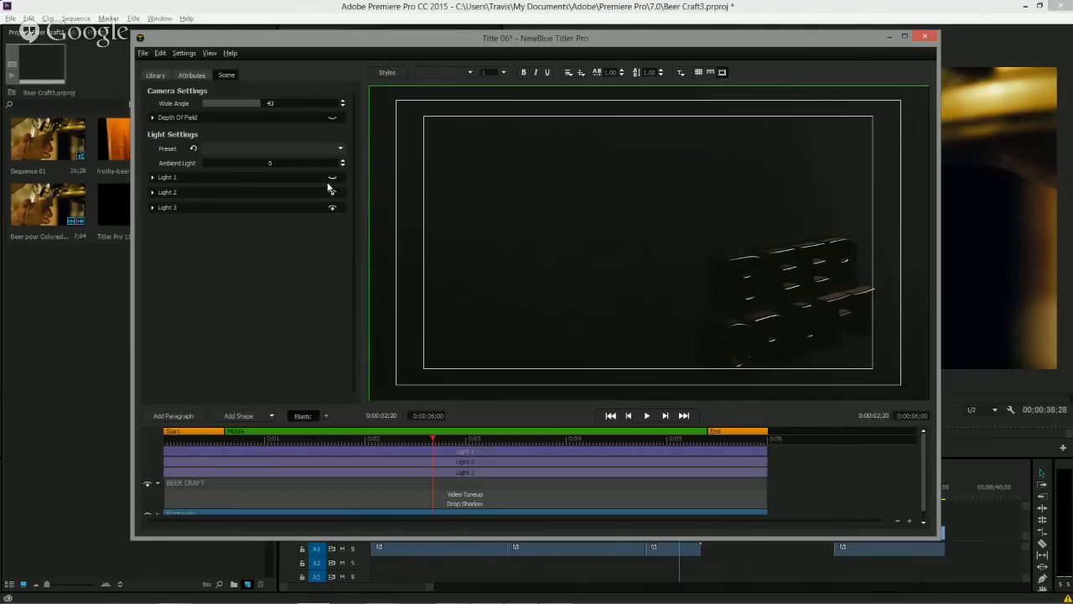
{"action": "left_click", "coordinate": [332, 179]}
{"action": "left_click", "coordinate": [332, 179]}
{"action": "left_click", "coordinate": [332, 180]}
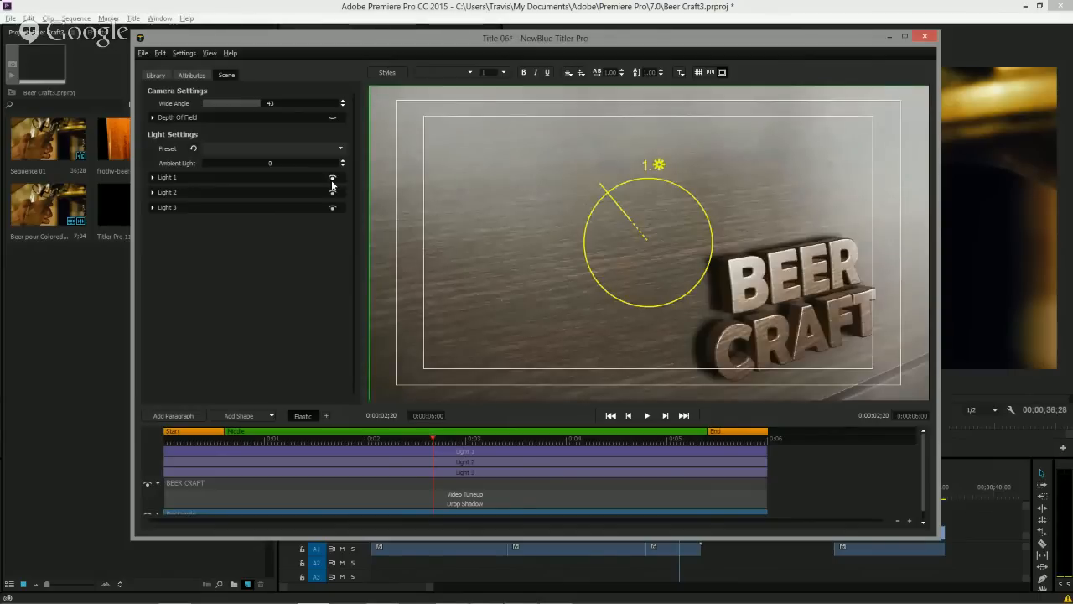
Rotate Light 1's direction on the selected text to about X 37.8, Y 46.6, Z 78.8.
{"action": "left_click", "coordinate": [152, 178]}
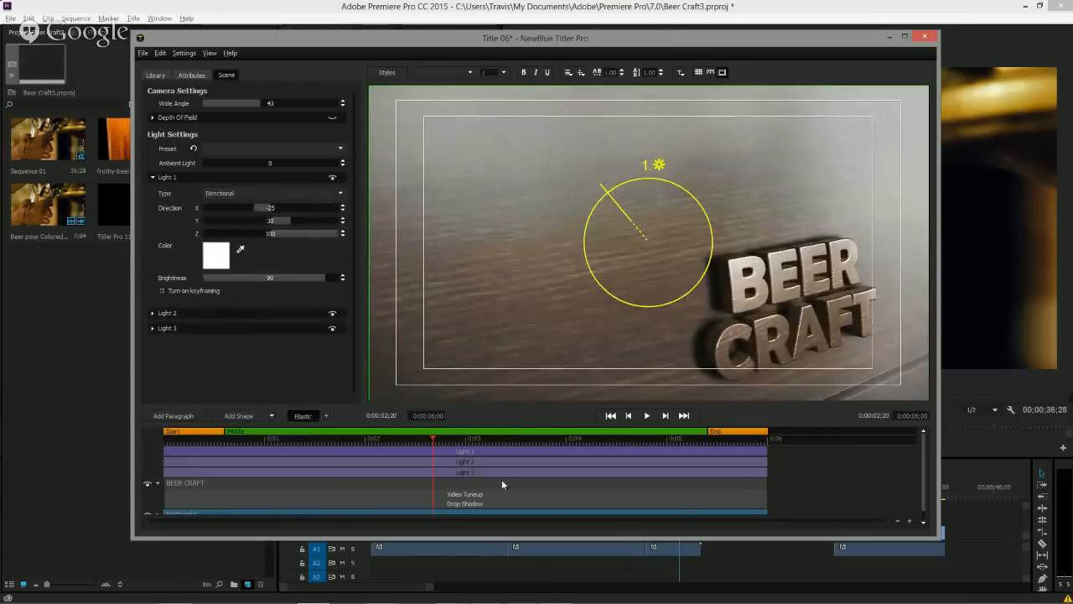
{"action": "left_click", "coordinate": [459, 487]}
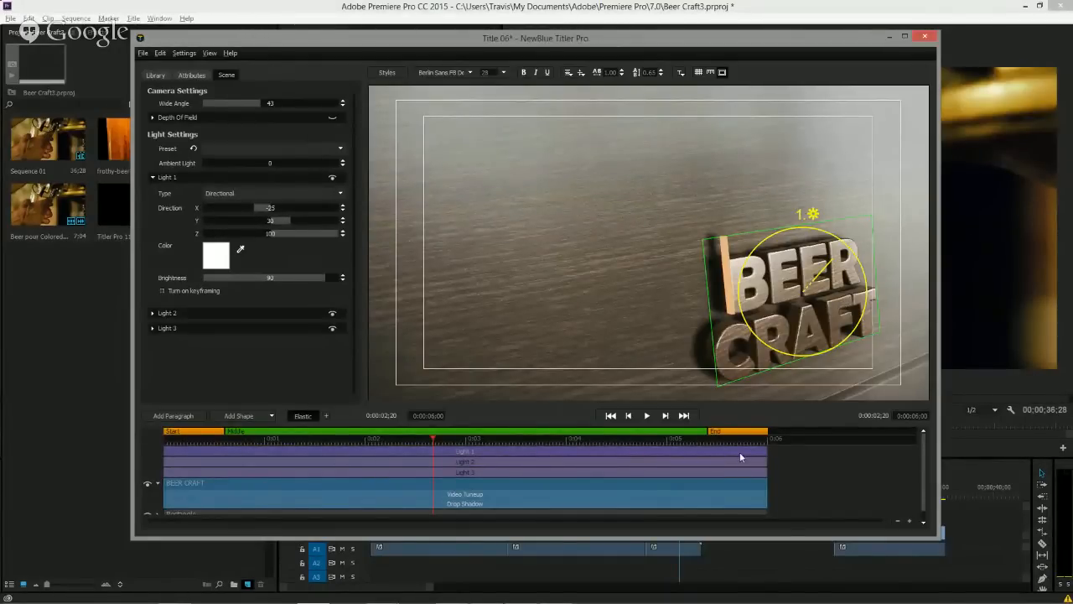
{"action": "left_click", "coordinate": [721, 514]}
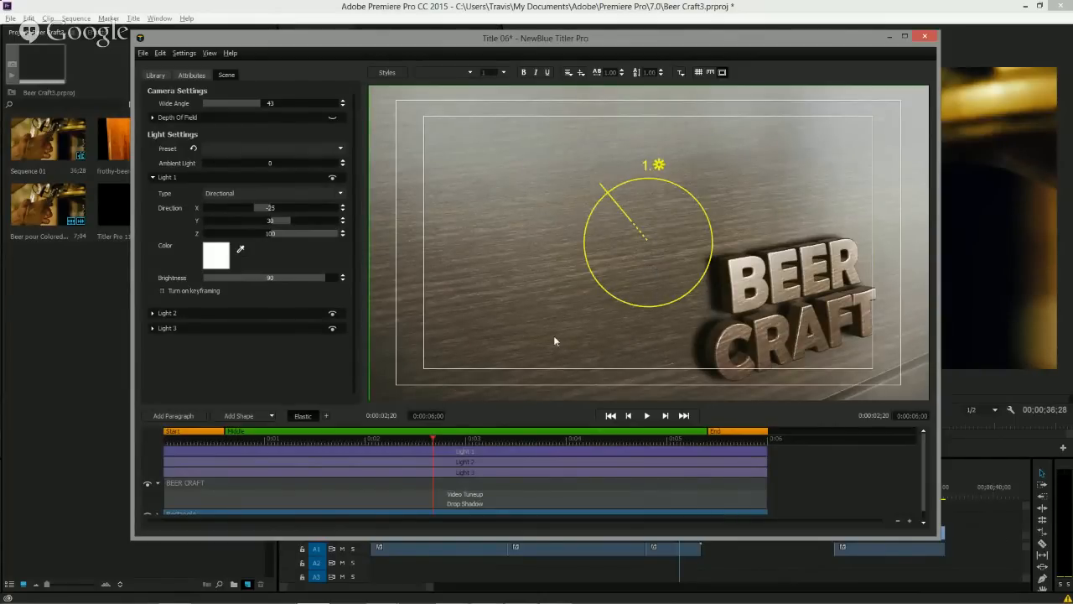
{"action": "left_click", "coordinate": [308, 483]}
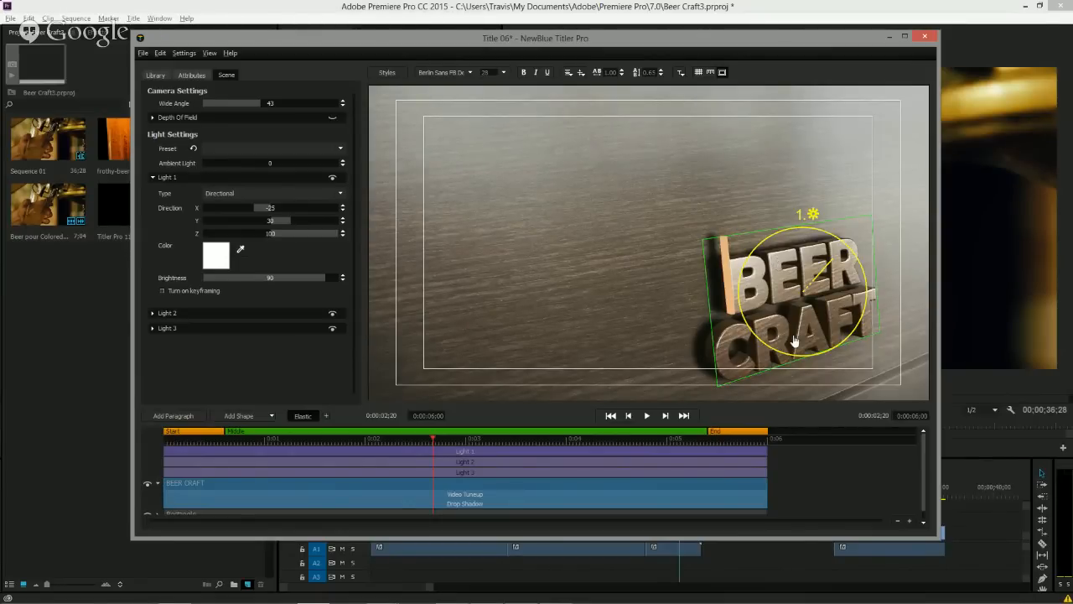
{"action": "mouse_move", "coordinate": [818, 300]}
{"action": "left_mouse_down"}
{"action": "mouse_move", "coordinate": [791, 287]}
{"action": "mouse_move", "coordinate": [846, 308]}
{"action": "mouse_move", "coordinate": [815, 286]}
{"action": "mouse_move", "coordinate": [811, 298]}
{"action": "mouse_move", "coordinate": [838, 303]}
{"action": "left_mouse_up"}
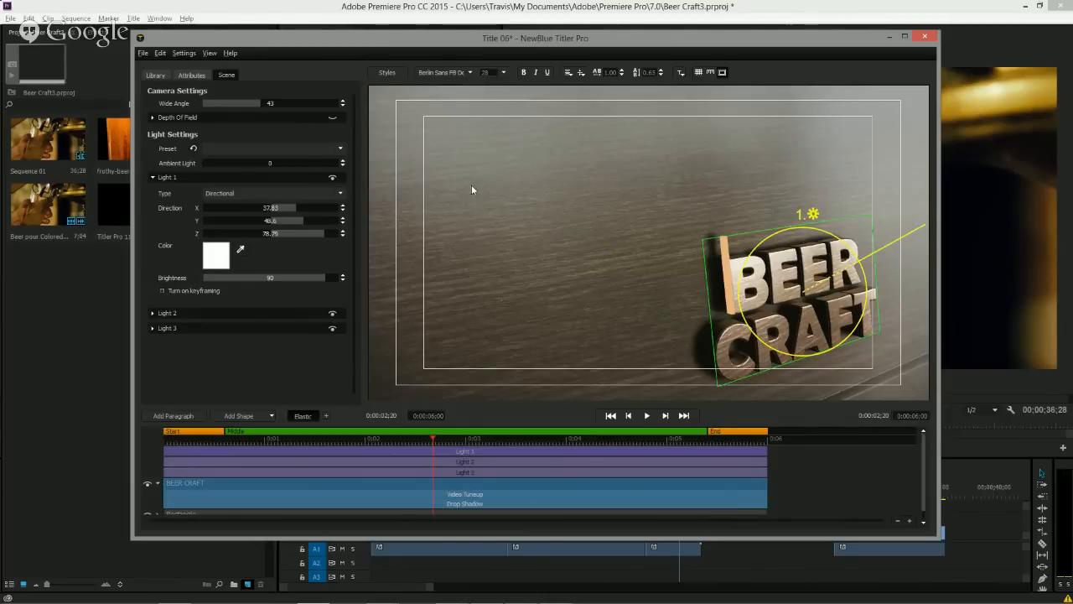
{"action": "left_click", "coordinate": [341, 149]}
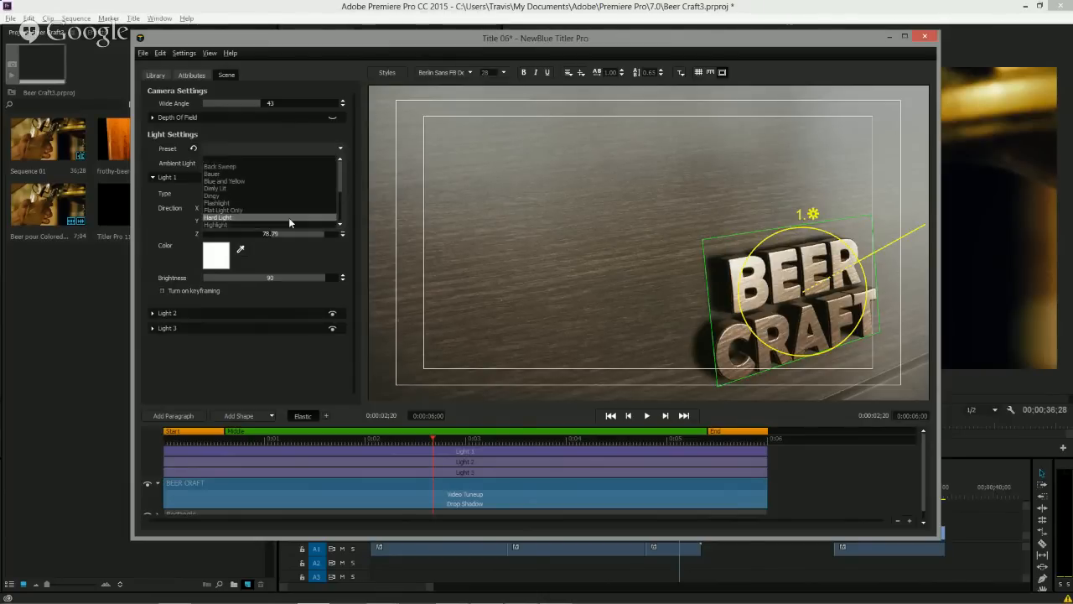
{"action": "left_click", "coordinate": [258, 366]}
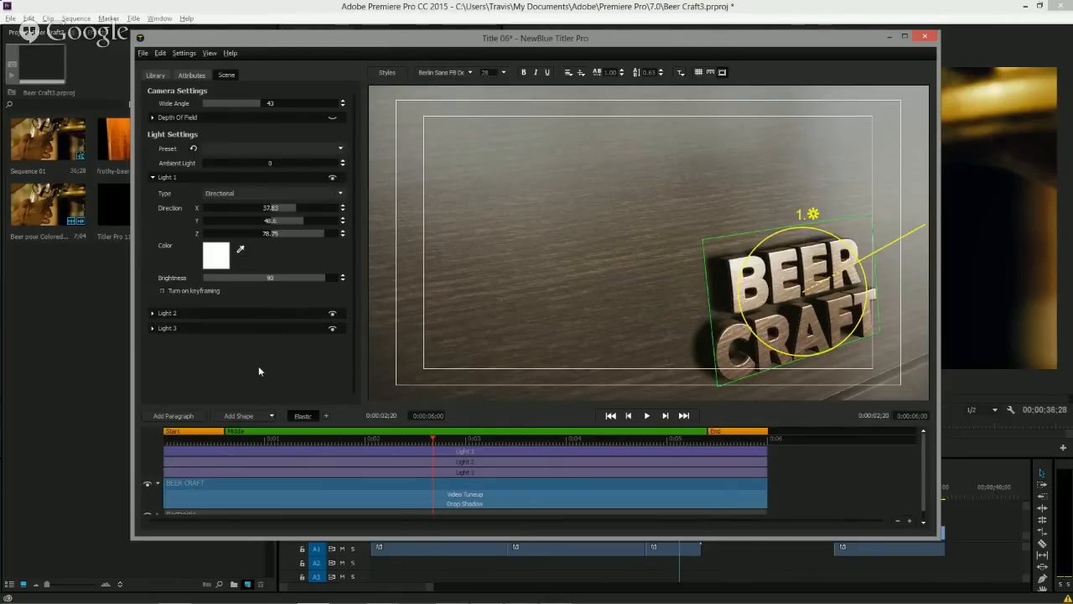
Add a new paragraph containing the quote "Anyone can drink beer, but it takes intelligence to enjoy beer." copied from Beer Quotes.txt in Notepad.
{"action": "left_click", "coordinate": [192, 73]}
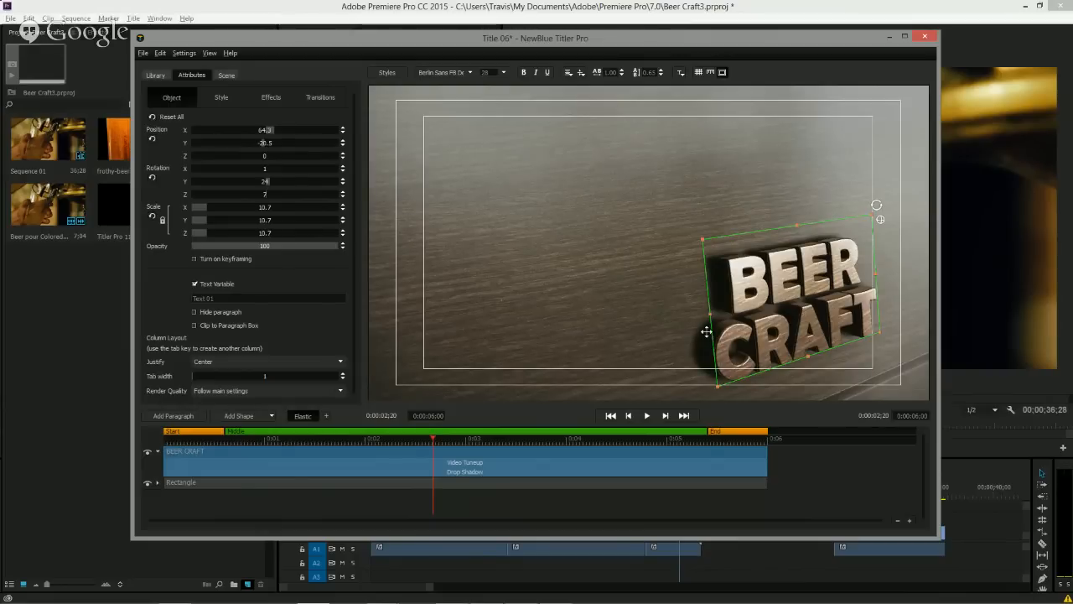
{"action": "left_click", "coordinate": [173, 416]}
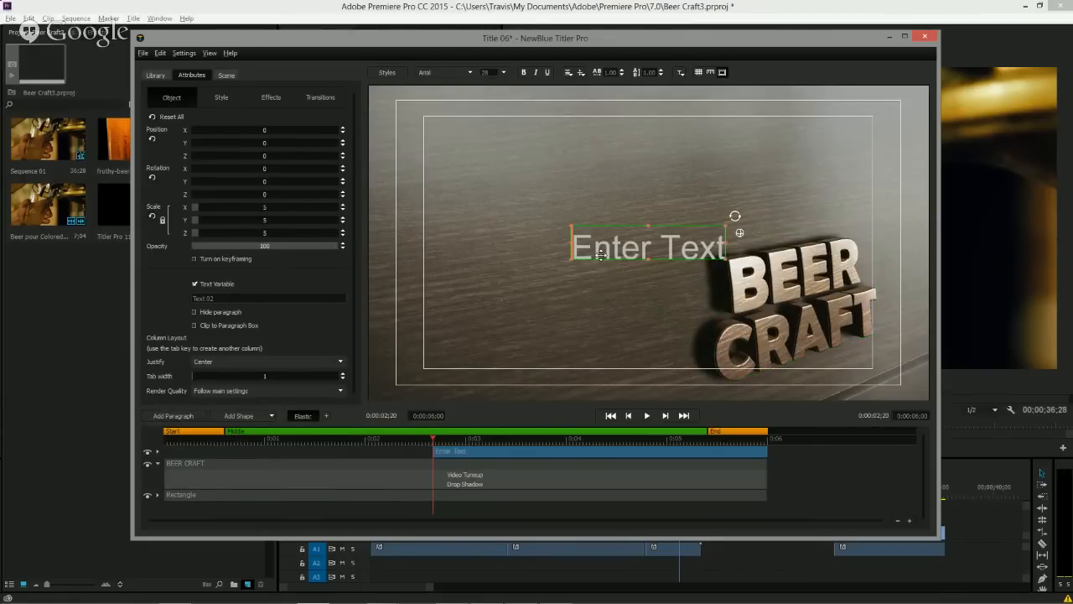
{"action": "mouse_move", "coordinate": [452, 595]}
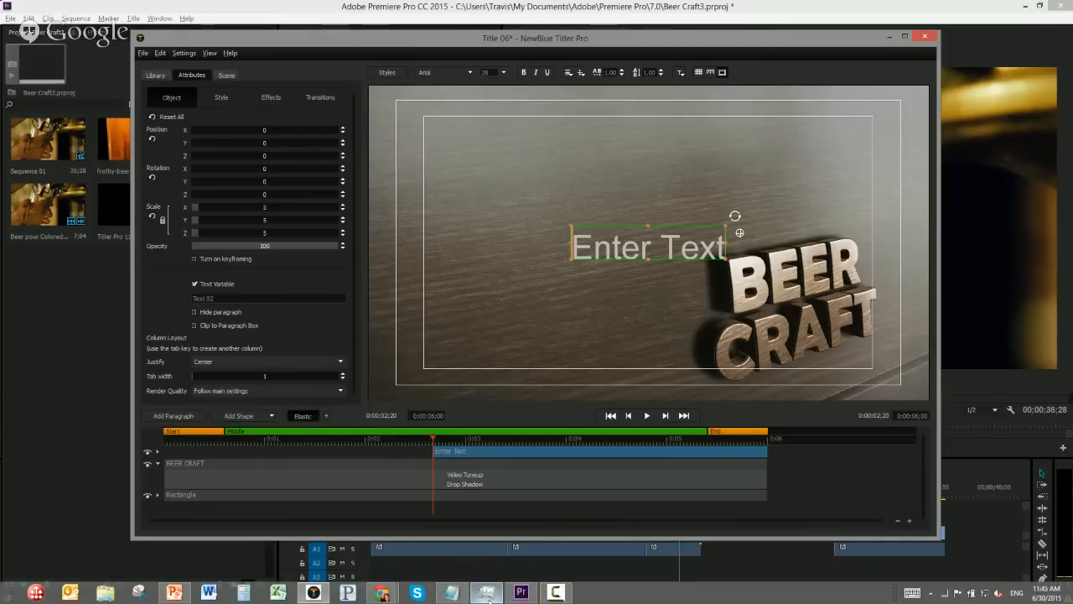
{"action": "left_click", "coordinate": [453, 592]}
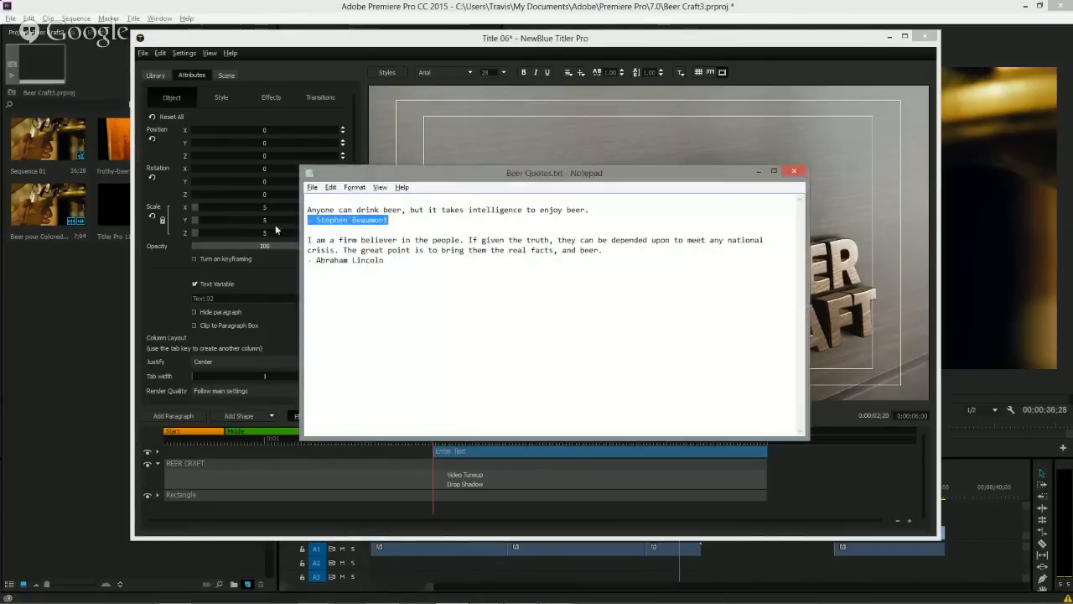
{"action": "left_click_drag", "start_coordinate": [307, 210], "coordinate": [600, 211]}
{"action": "key", "text": "ctrl+c"}
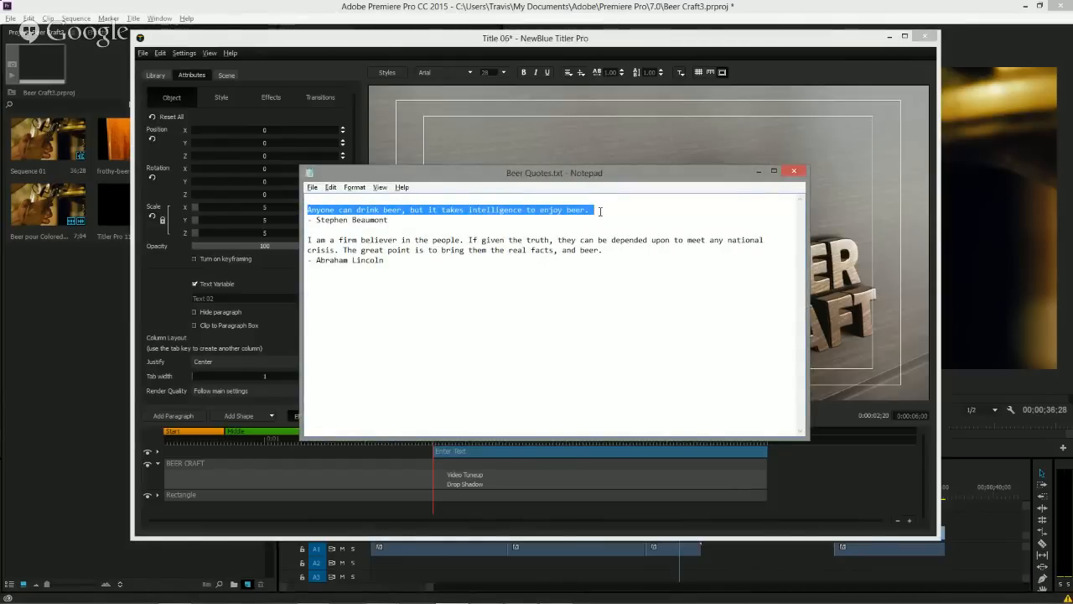
{"action": "left_click", "coordinate": [758, 172]}
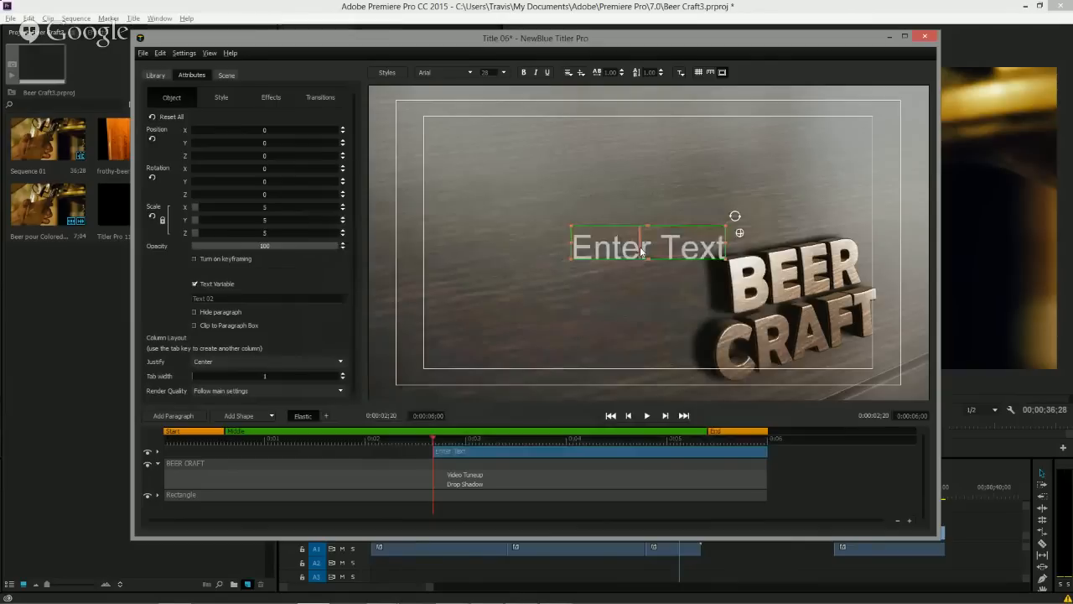
{"action": "double_click", "coordinate": [641, 250]}
{"action": "key", "text": "ctrl+v"}
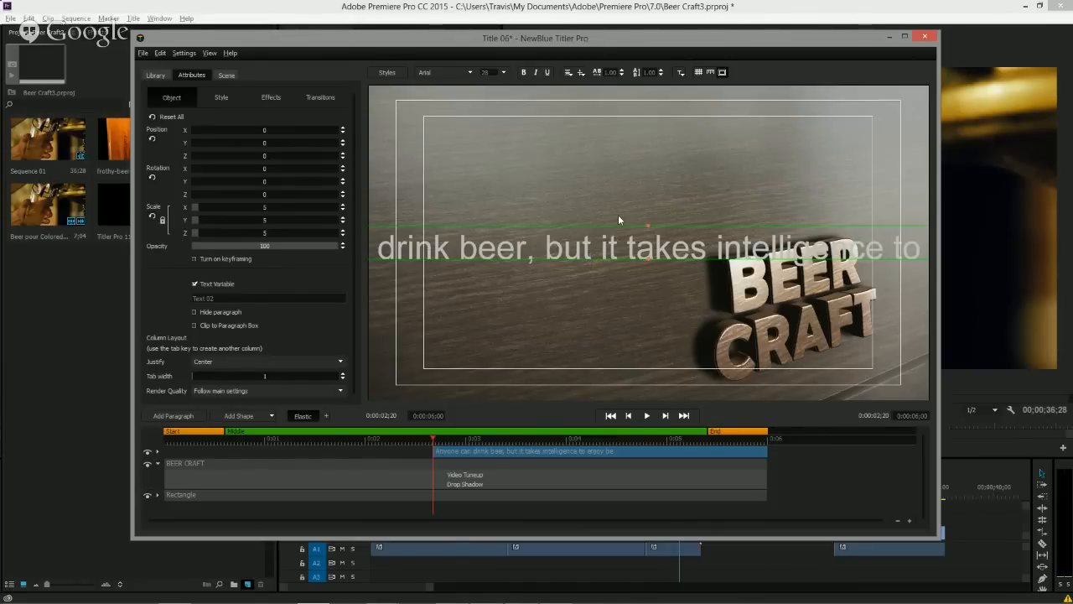
Set the quote's font to Belwe Lt BT and fit the text to its box.
{"action": "left_click", "coordinate": [472, 73]}
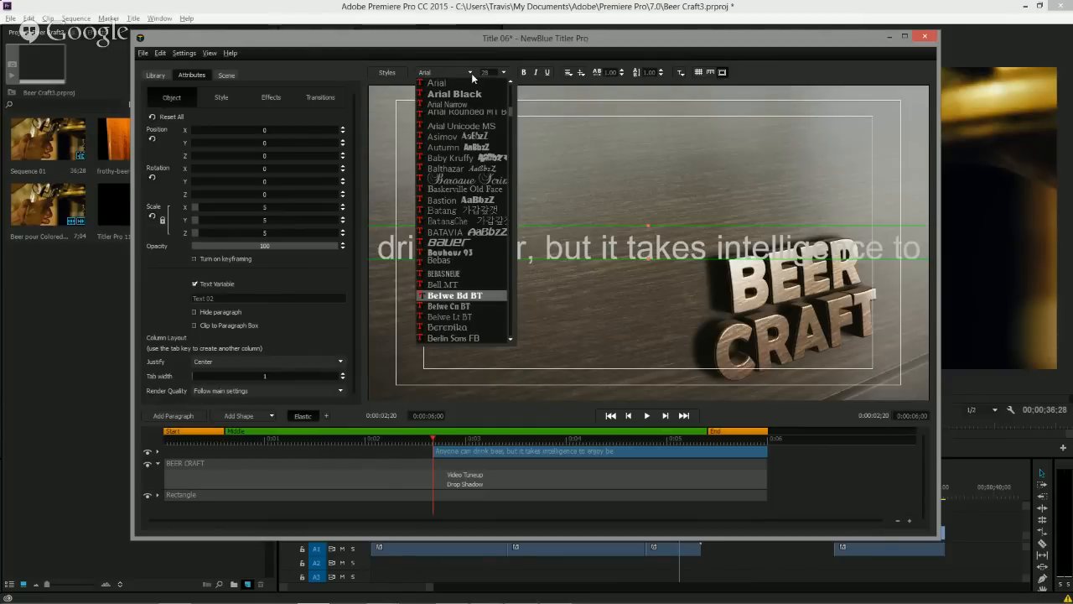
{"action": "key", "text": "Return"}
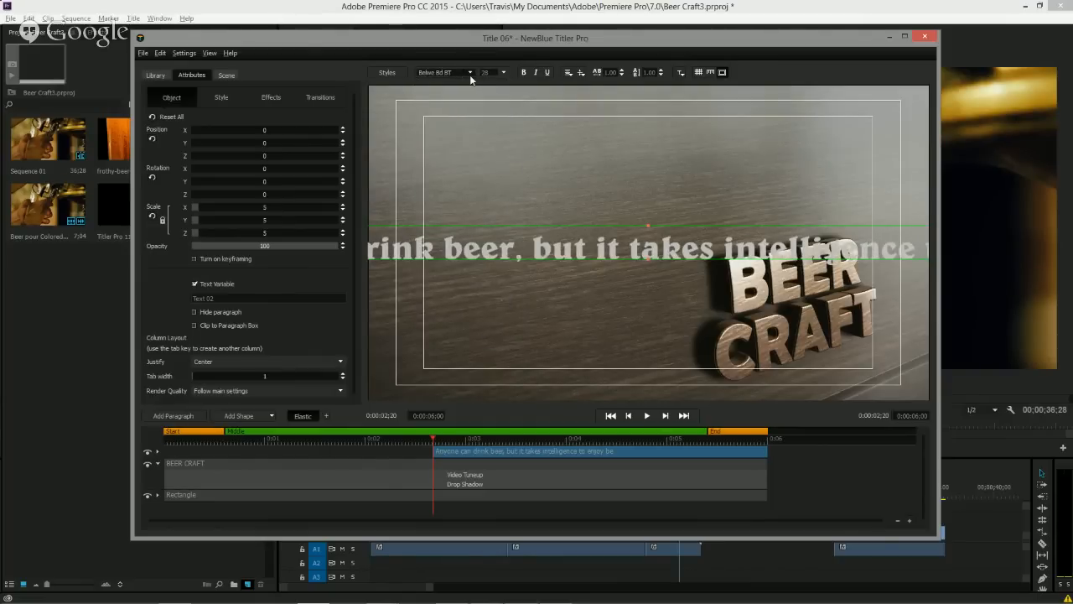
{"action": "left_click", "coordinate": [470, 74]}
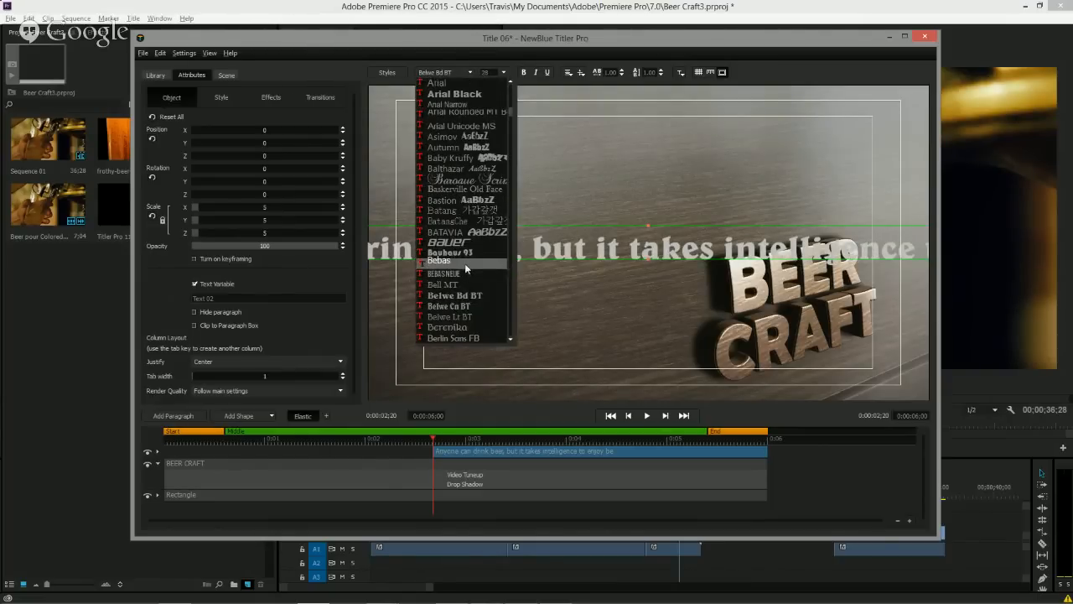
{"action": "left_click", "coordinate": [464, 317]}
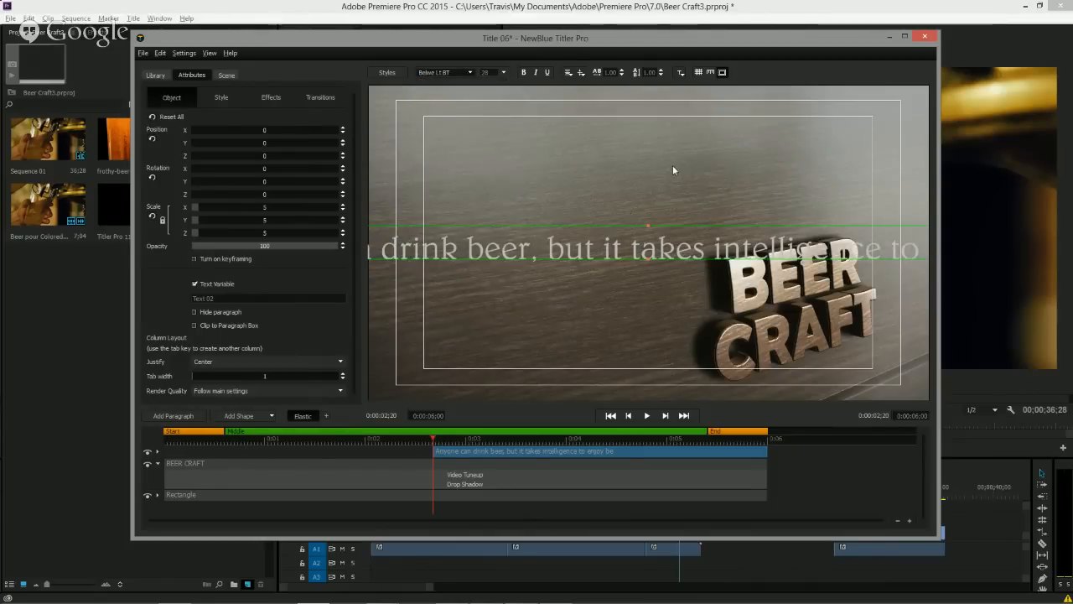
{"action": "left_click", "coordinate": [681, 73]}
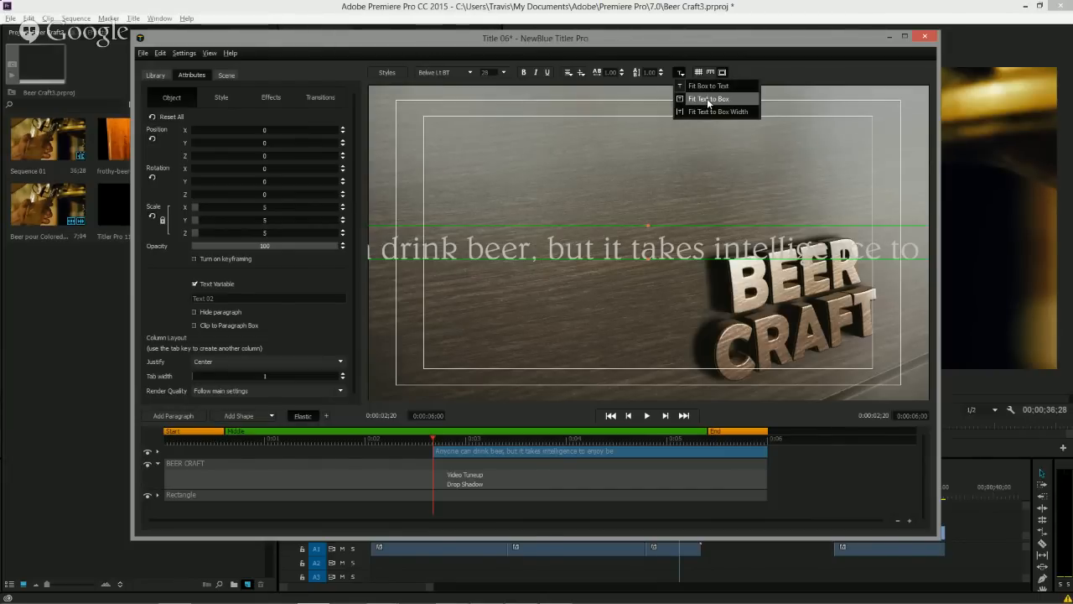
{"action": "left_click", "coordinate": [708, 99]}
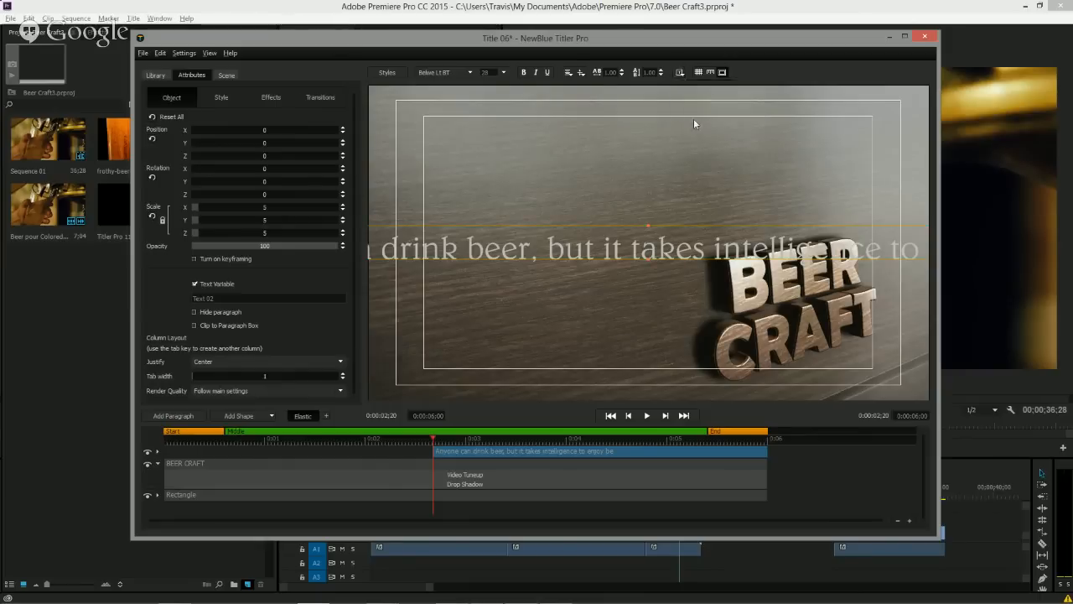
Move and resize the quote paragraph's box so the text wraps into four lines left of BEER CRAFT.
{"action": "left_click_drag", "start_coordinate": [539, 224], "coordinate": [592, 191]}
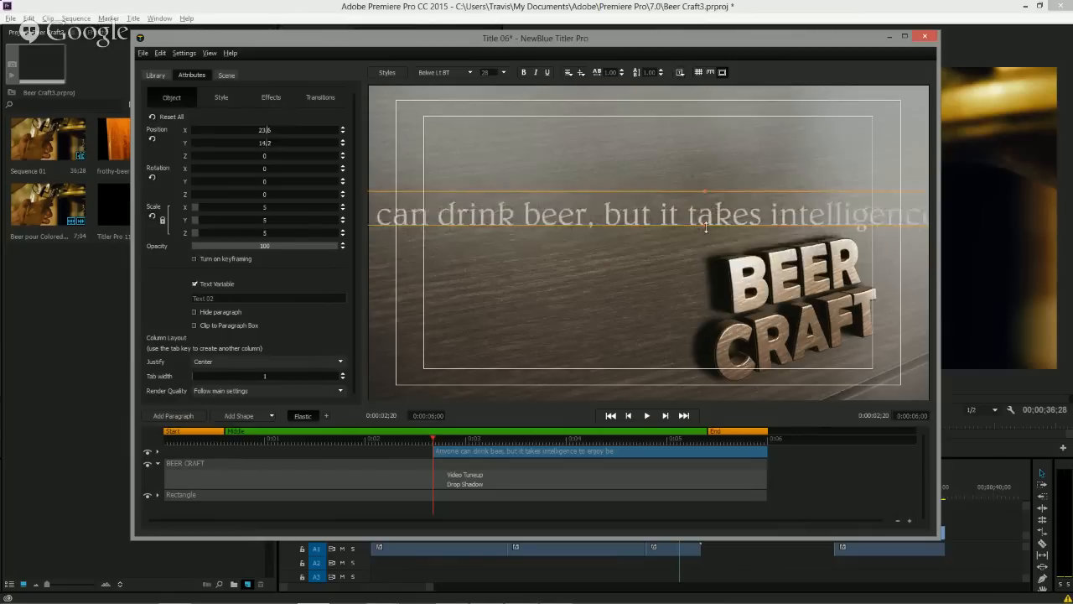
{"action": "left_click_drag", "start_coordinate": [705, 227], "coordinate": [703, 275]}
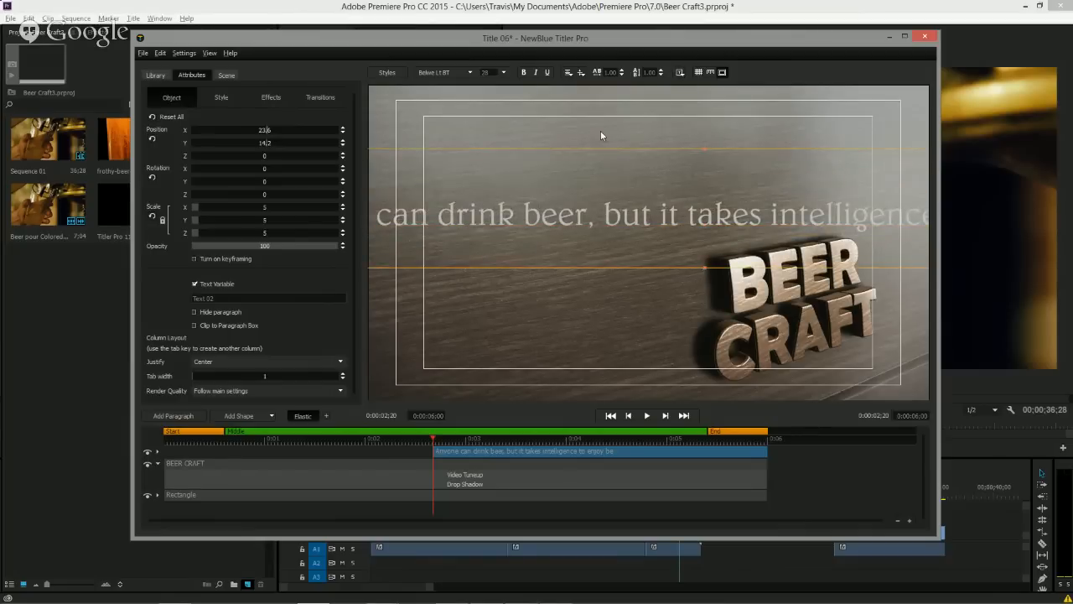
{"action": "left_click_drag", "start_coordinate": [606, 148], "coordinate": [707, 181]}
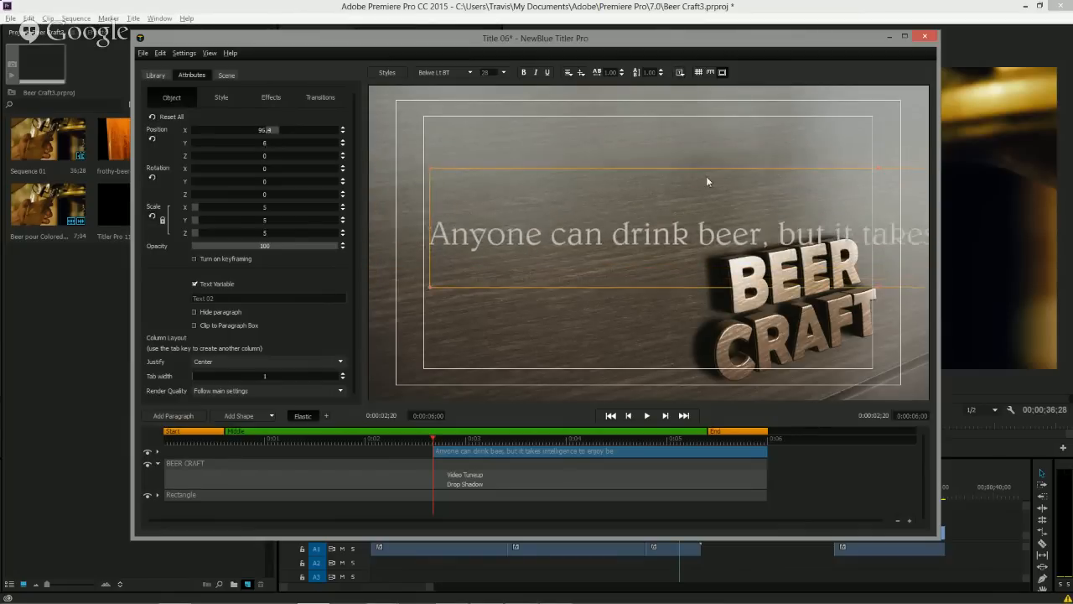
{"action": "left_click_drag", "start_coordinate": [434, 226], "coordinate": [670, 234]}
{"action": "left_click_drag", "start_coordinate": [754, 173], "coordinate": [549, 230]}
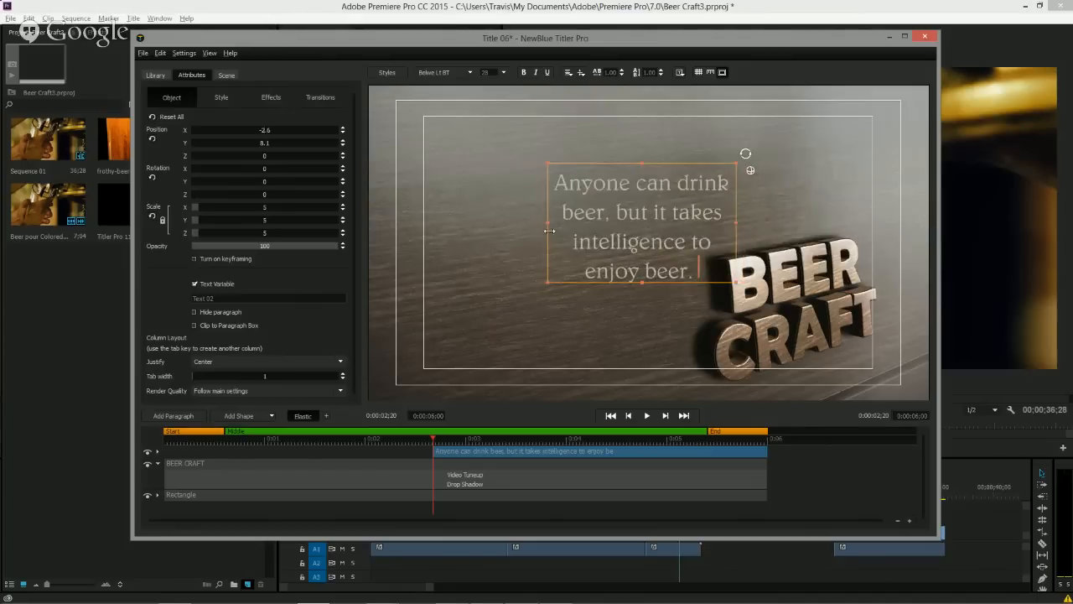
{"action": "left_click_drag", "start_coordinate": [600, 167], "coordinate": [540, 179]}
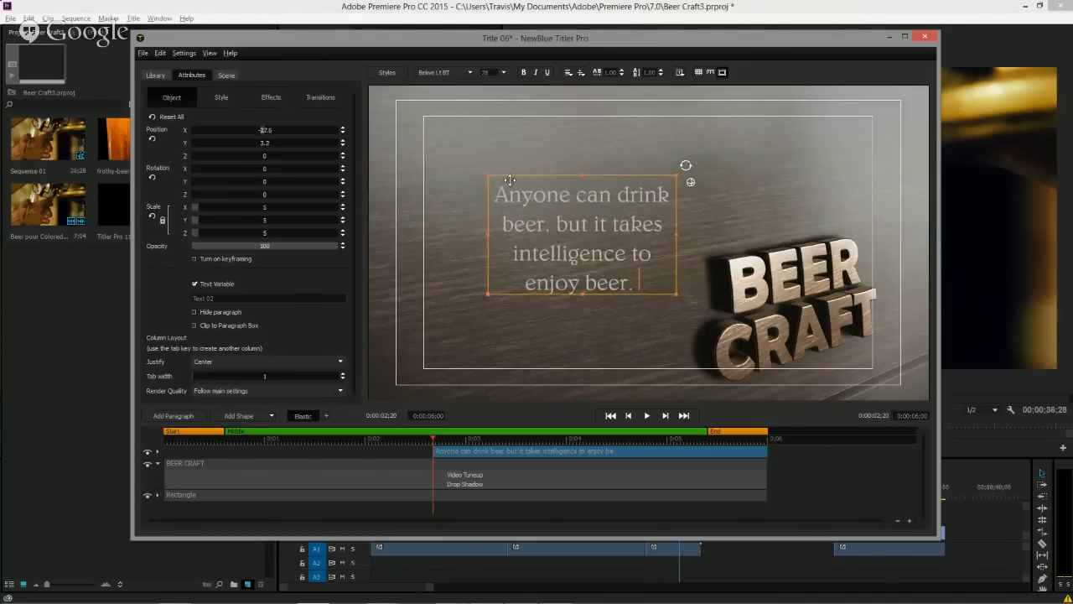
Add a vertical guide beside BEER CRAFT and fit the quote box against it, raising it slightly.
{"action": "left_click", "coordinate": [699, 72]}
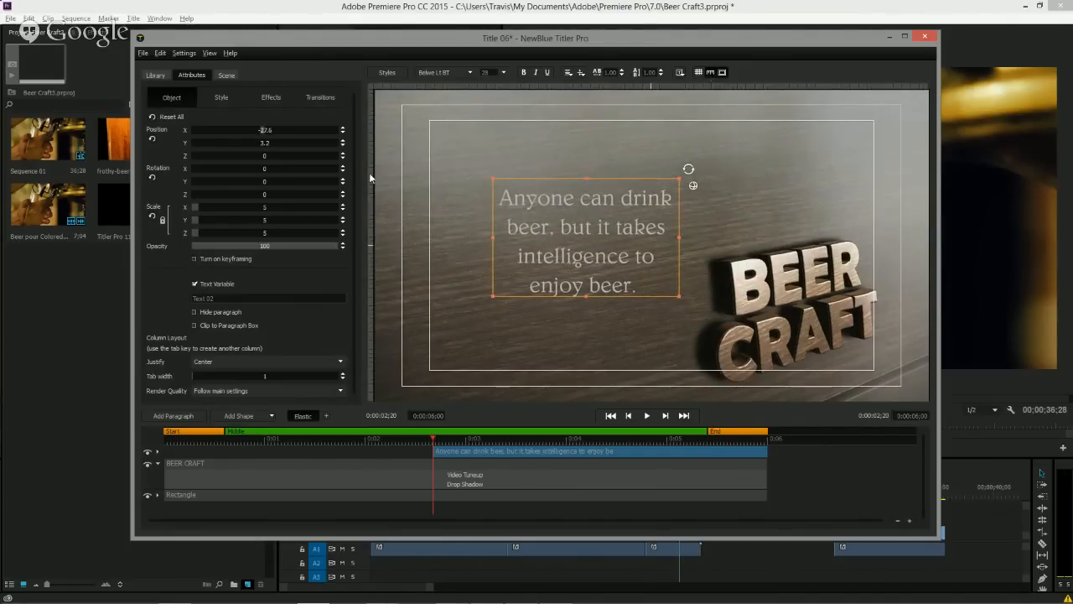
{"action": "left_click_drag", "start_coordinate": [373, 176], "coordinate": [682, 208]}
{"action": "left_click_drag", "start_coordinate": [492, 236], "coordinate": [427, 240]}
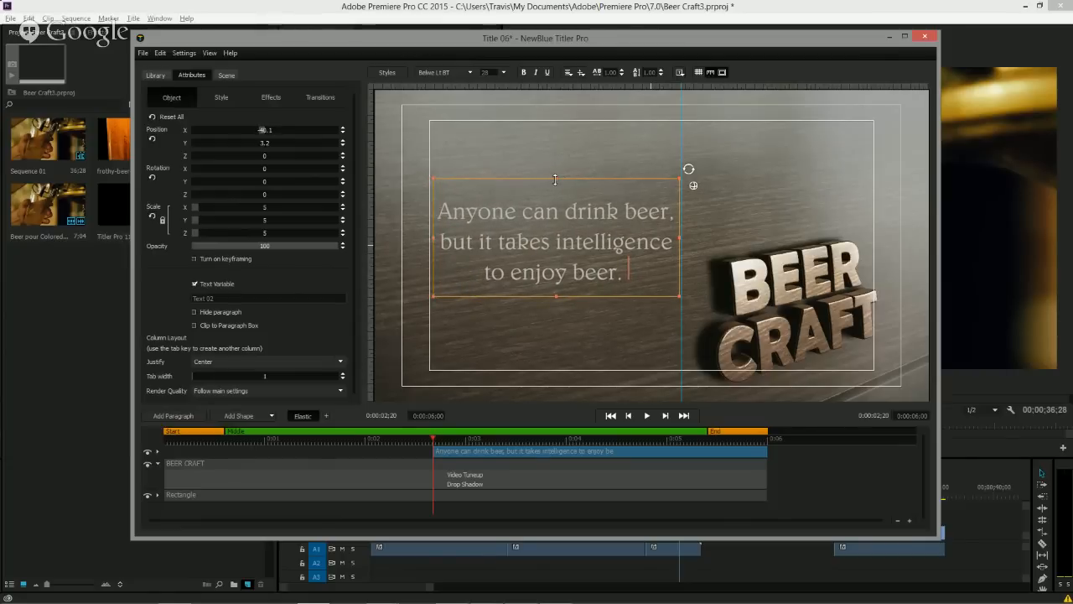
{"action": "left_click_drag", "start_coordinate": [554, 179], "coordinate": [584, 149]}
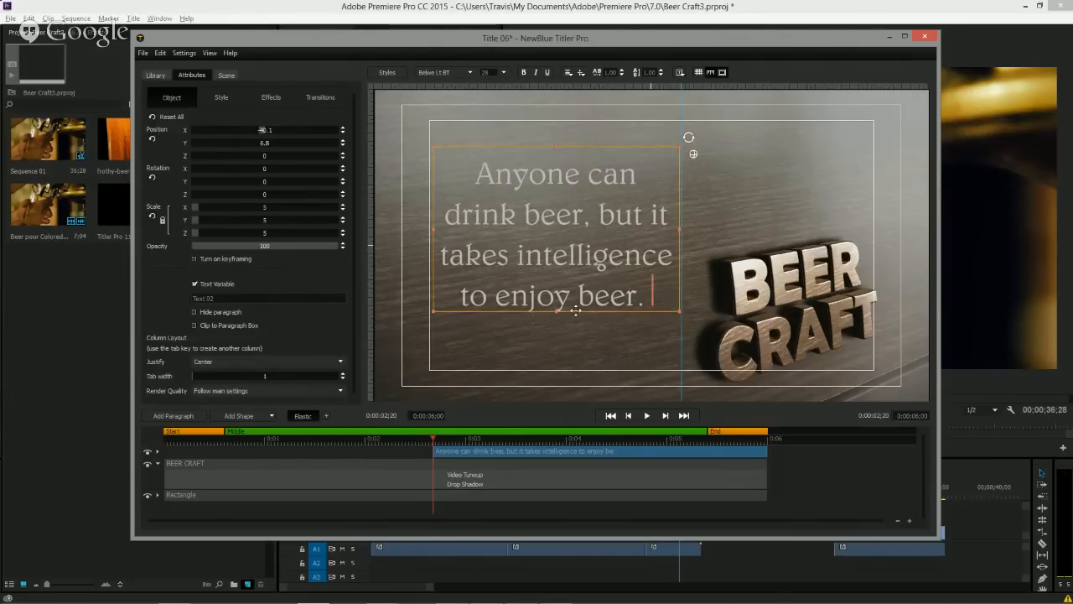
Duplicate the quote paragraph and replace the copy's text with "- Stephen Beaumont" copied from Beer Quotes.txt.
{"action": "left_click_drag", "start_coordinate": [576, 311], "coordinate": [581, 340]}
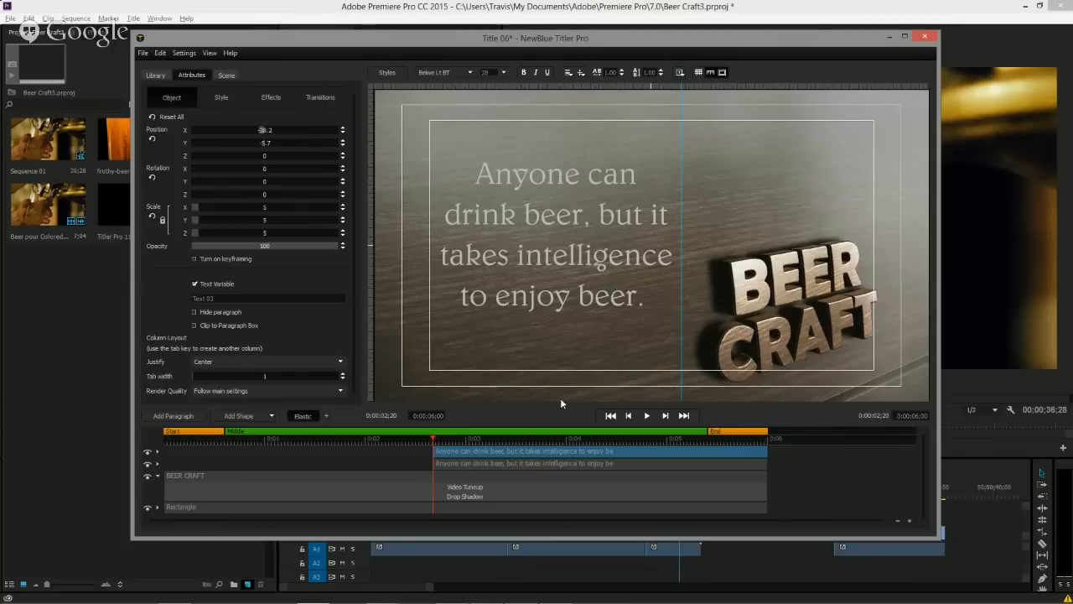
{"action": "left_click", "coordinate": [479, 439]}
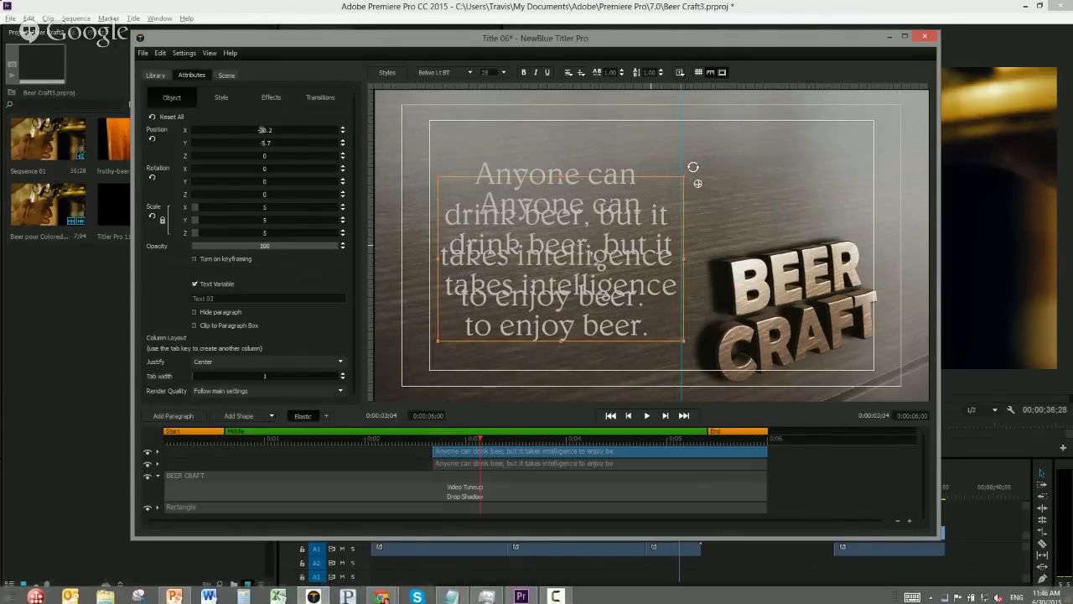
{"action": "left_click", "coordinate": [452, 594]}
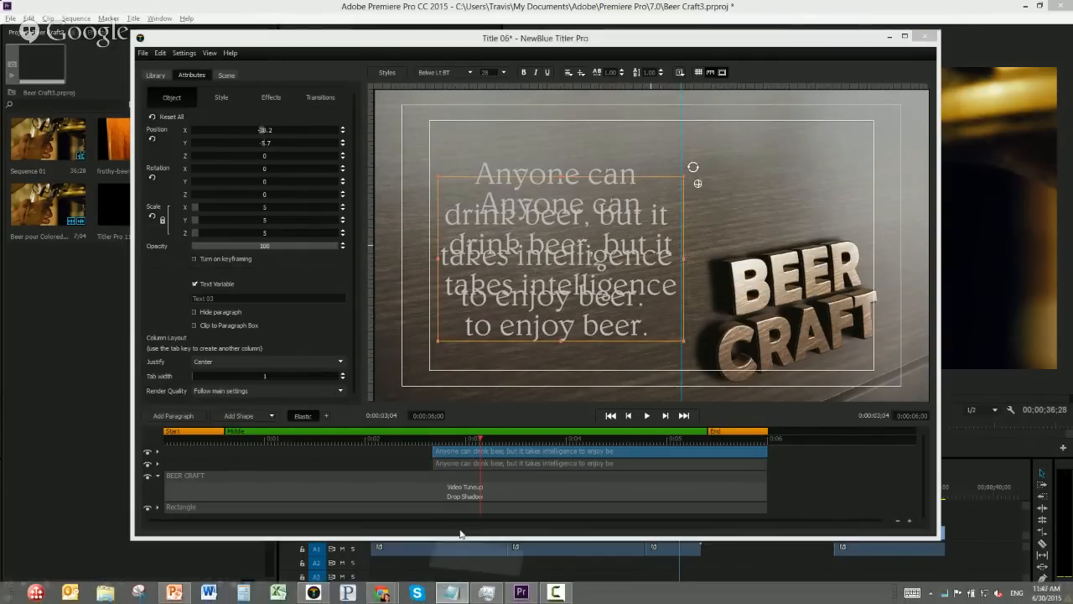
{"action": "left_click_drag", "start_coordinate": [390, 221], "coordinate": [303, 221]}
{"action": "key", "text": "ctrl+c"}
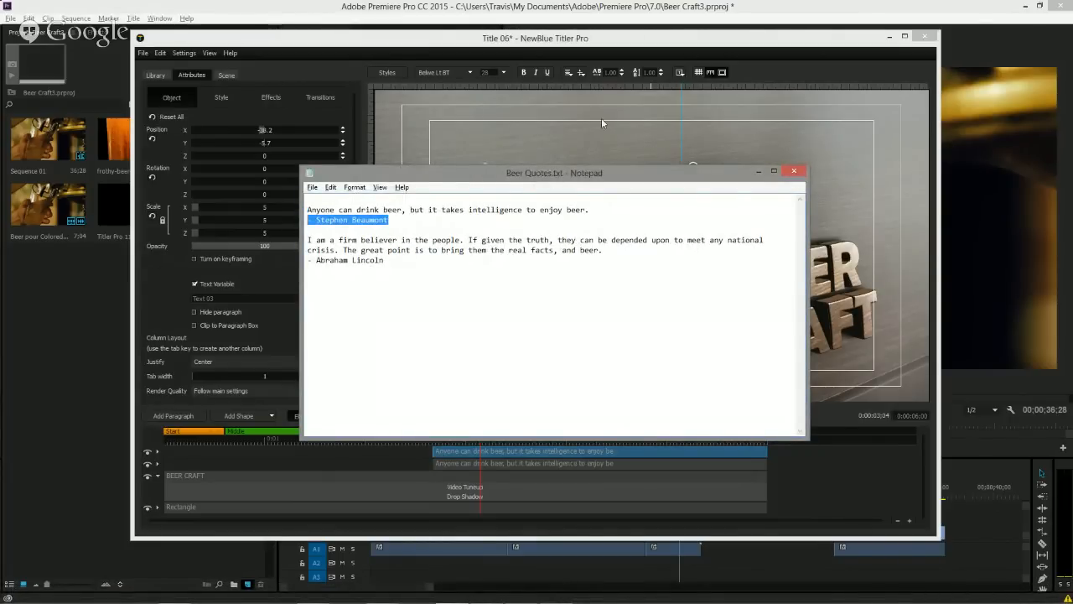
{"action": "left_click", "coordinate": [747, 40]}
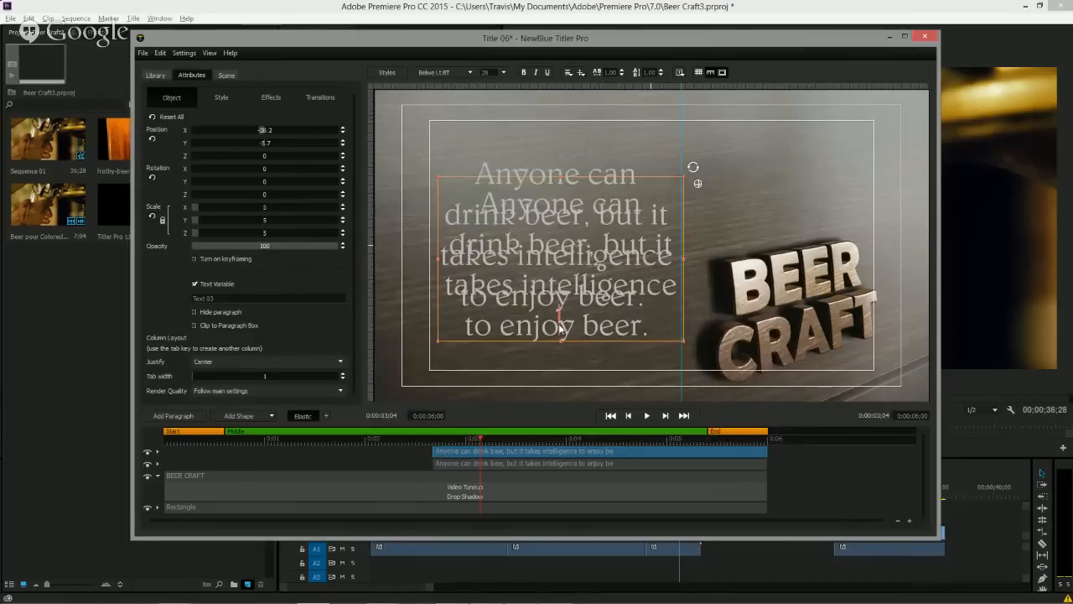
{"action": "double_click", "coordinate": [560, 327]}
{"action": "key", "text": "ctrl+v"}
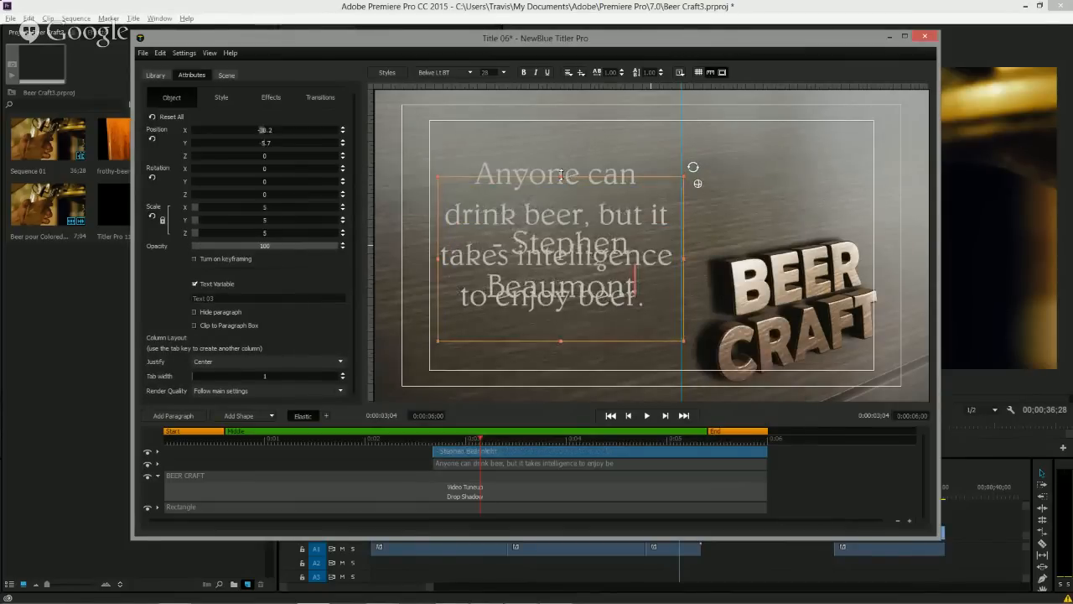
Move the author line beneath the quote and shrink its box to reduce the text size.
{"action": "left_click_drag", "start_coordinate": [560, 176], "coordinate": [577, 309]}
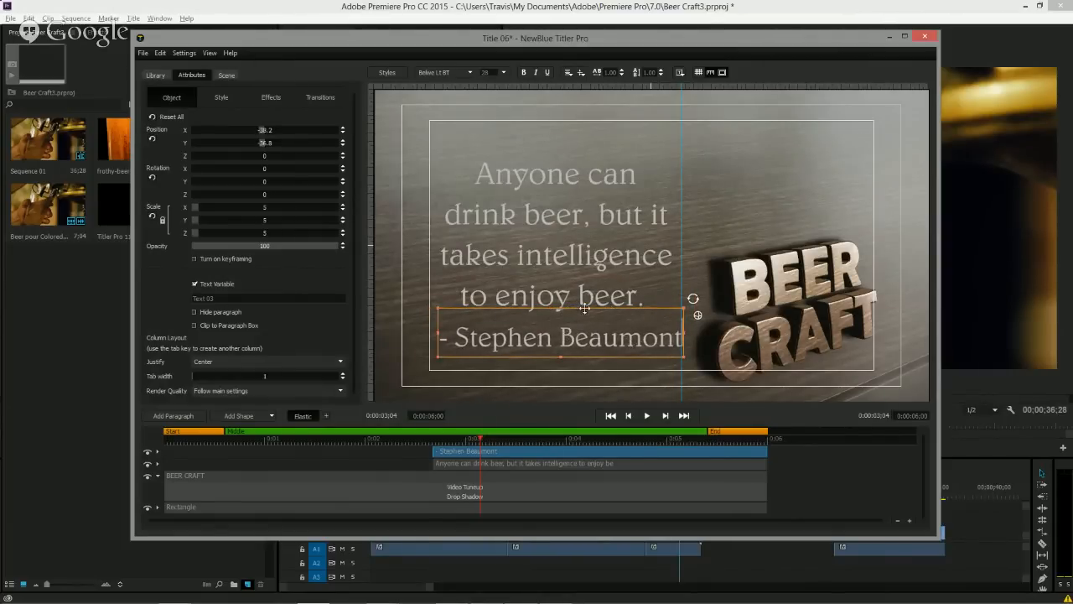
{"action": "left_click_drag", "start_coordinate": [560, 308], "coordinate": [560, 321]}
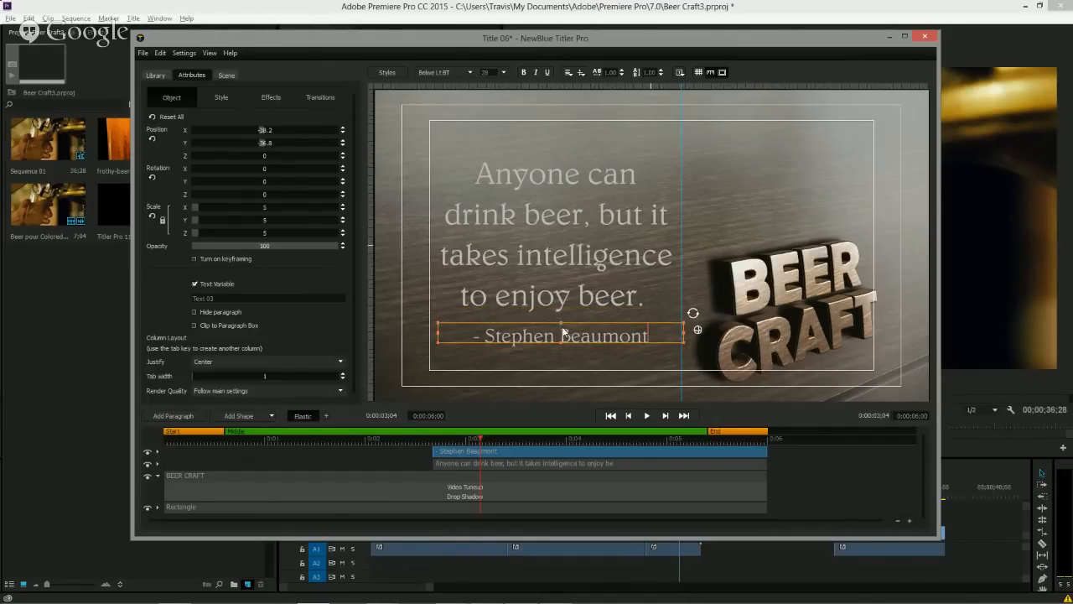
{"action": "left_click_drag", "start_coordinate": [574, 341], "coordinate": [567, 341]}
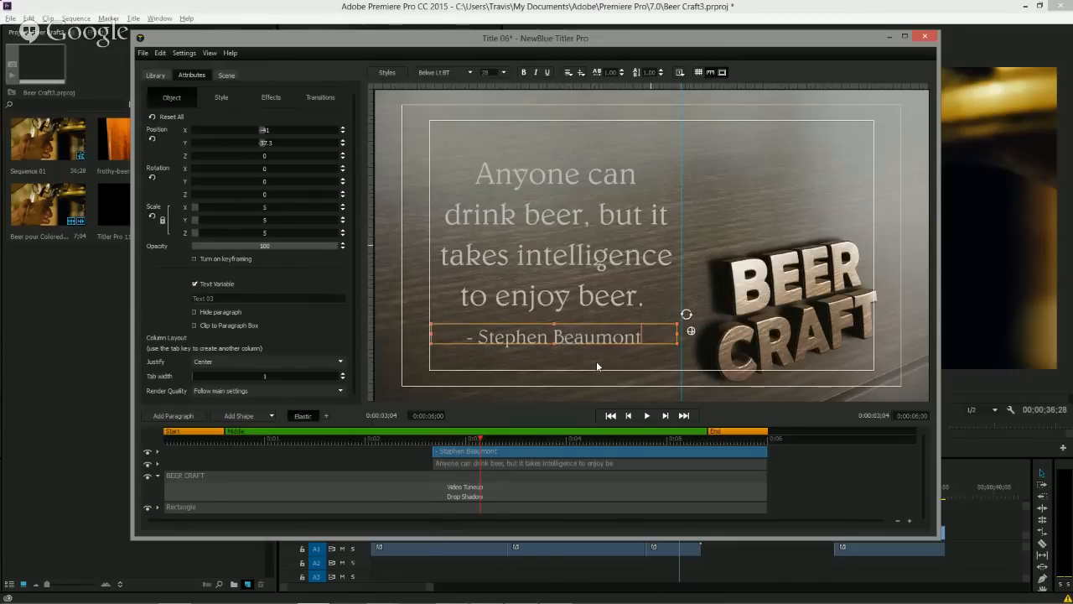
Nudge the quote paragraph up slightly and rename its text variable to Quote.
{"action": "left_click", "coordinate": [596, 360]}
{"action": "left_click", "coordinate": [598, 257]}
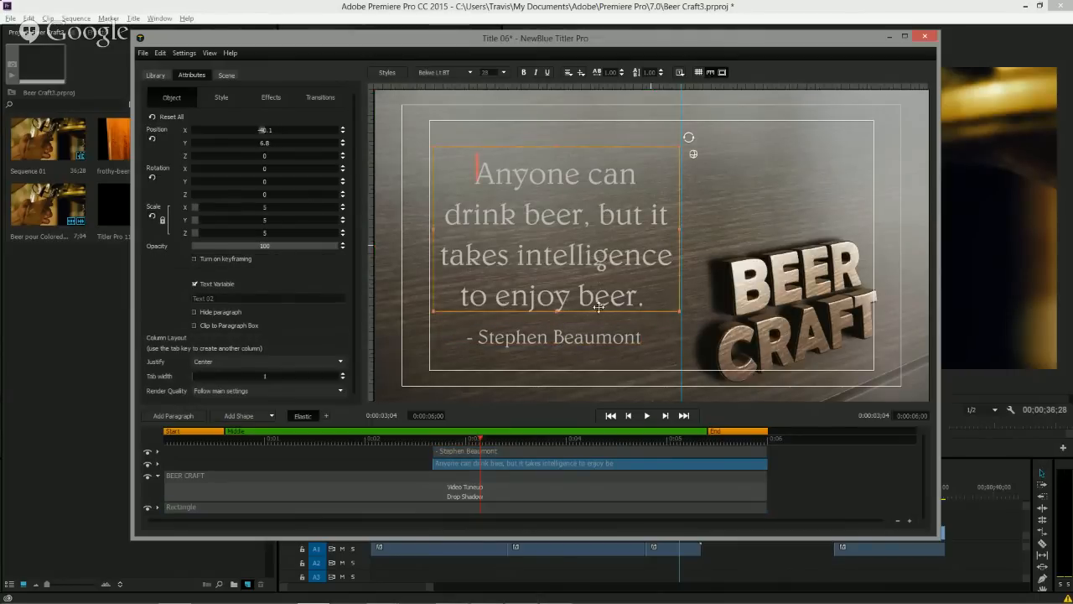
{"action": "left_click_drag", "start_coordinate": [600, 311], "coordinate": [600, 307]}
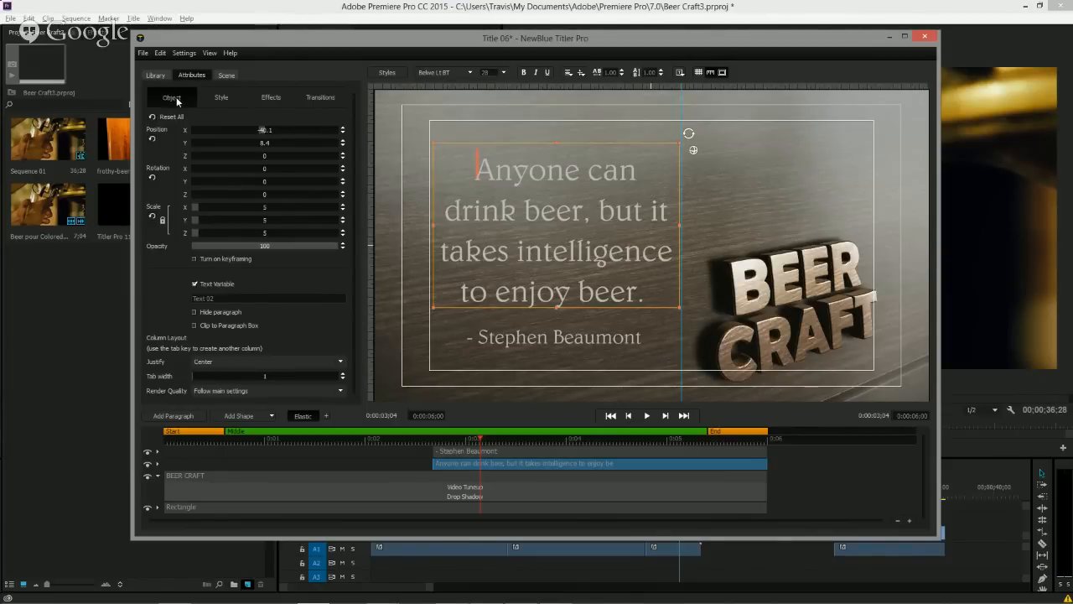
{"action": "left_click", "coordinate": [223, 299]}
{"action": "type", "text": "QUote"}
Rename the author line's text variable to Author.
{"action": "left_click", "coordinate": [523, 337]}
{"action": "left_click", "coordinate": [225, 298]}
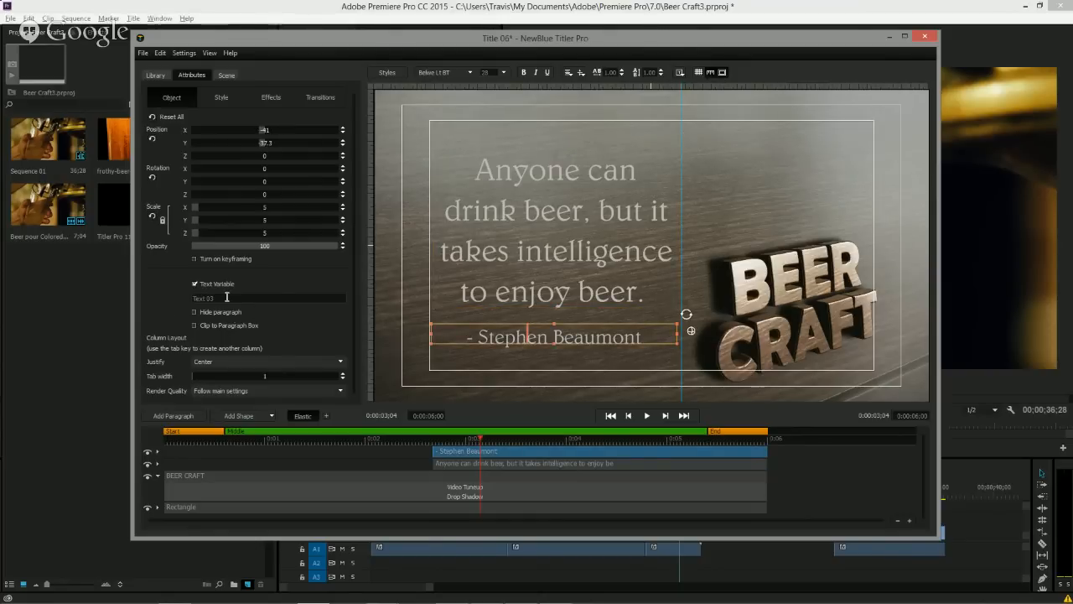
{"action": "type", "text": "Author"}
Turn off Text Variable for the BEER CRAFT title and close the Titler.
{"action": "left_click", "coordinate": [363, 485]}
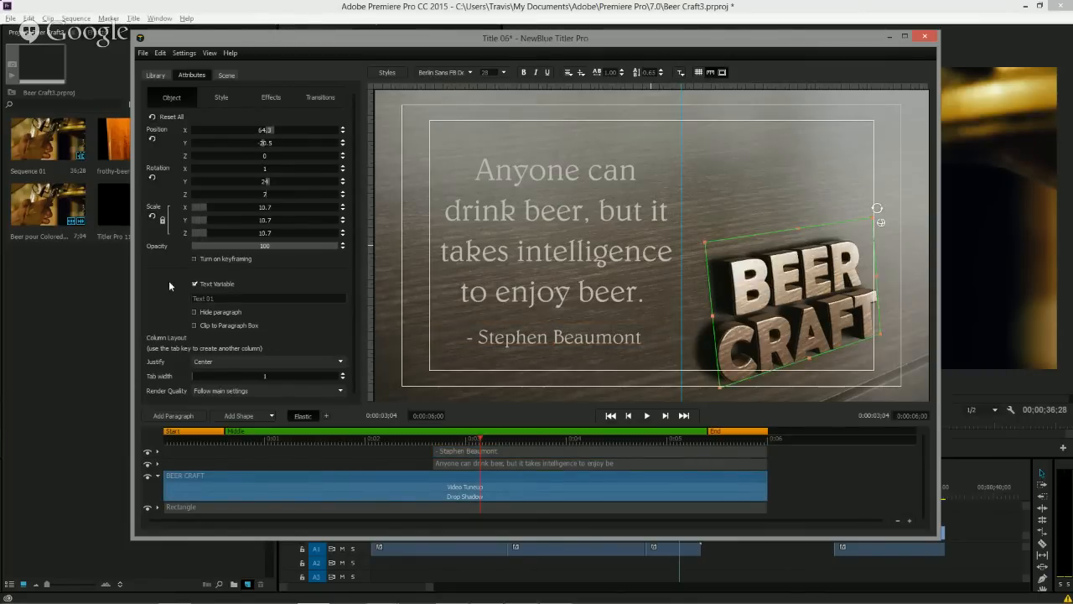
{"action": "left_click", "coordinate": [194, 285]}
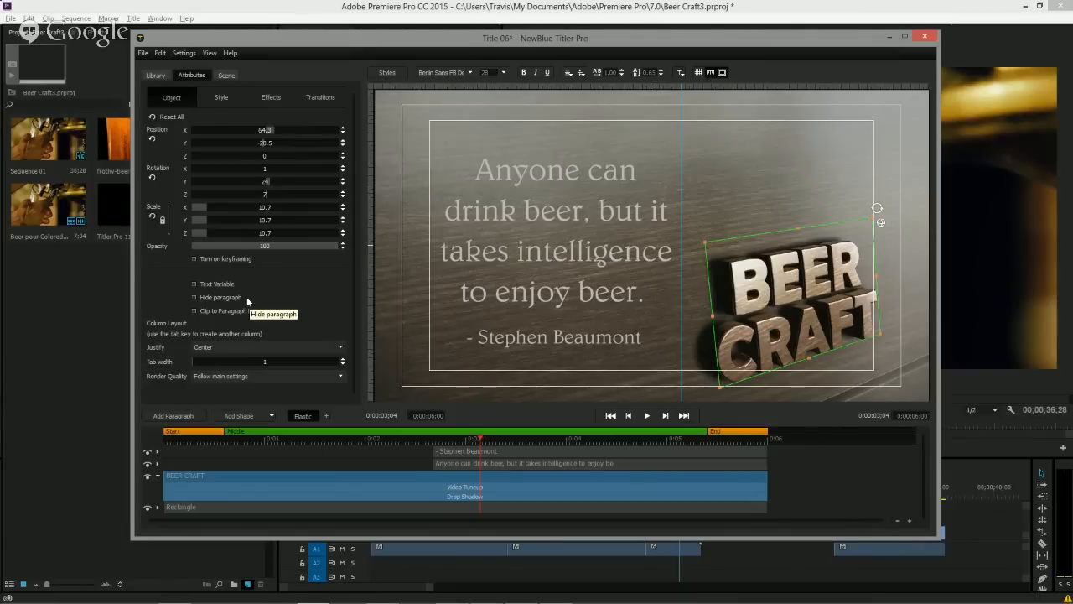
{"action": "left_click", "coordinate": [923, 38]}
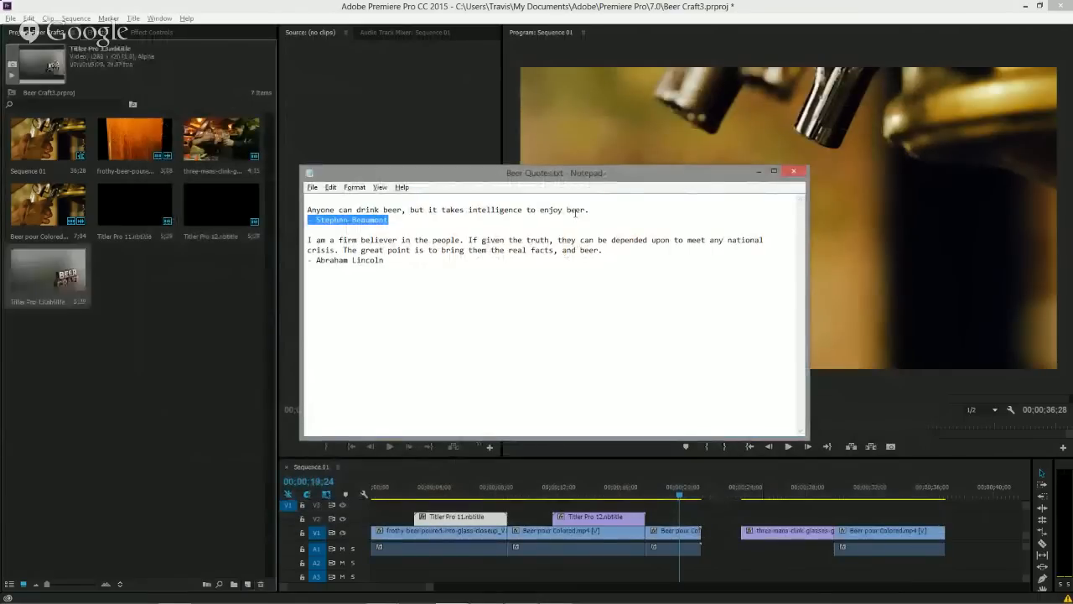
Place the Titler Pro 13 title on track V2 after the second title and reopen it in the Titler.
{"action": "left_click_drag", "start_coordinate": [80, 285], "coordinate": [727, 503]}
{"action": "left_click", "coordinate": [674, 498]}
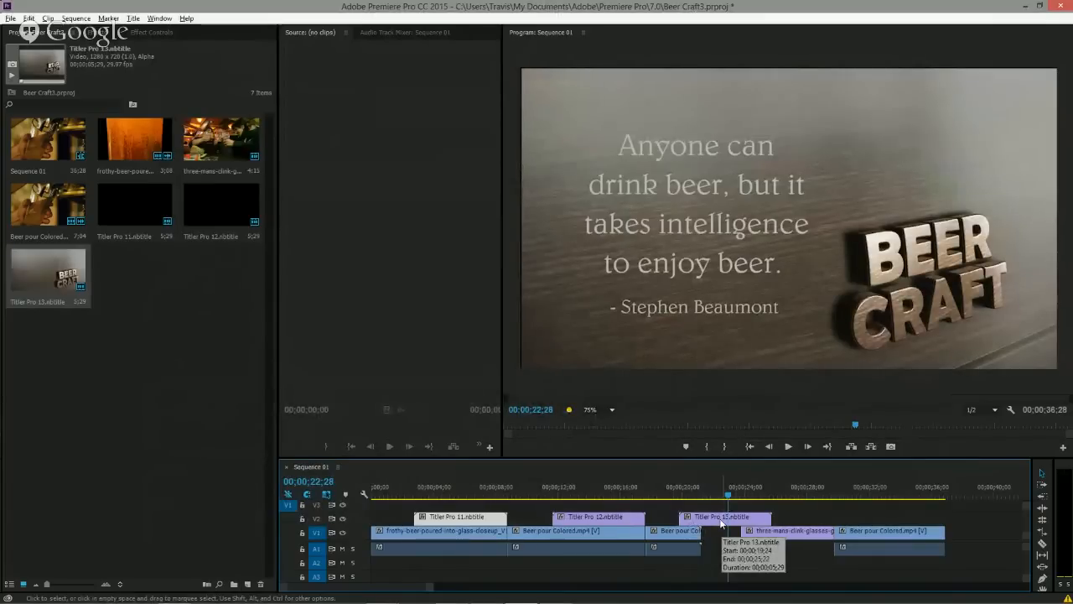
{"action": "double_click", "coordinate": [721, 518]}
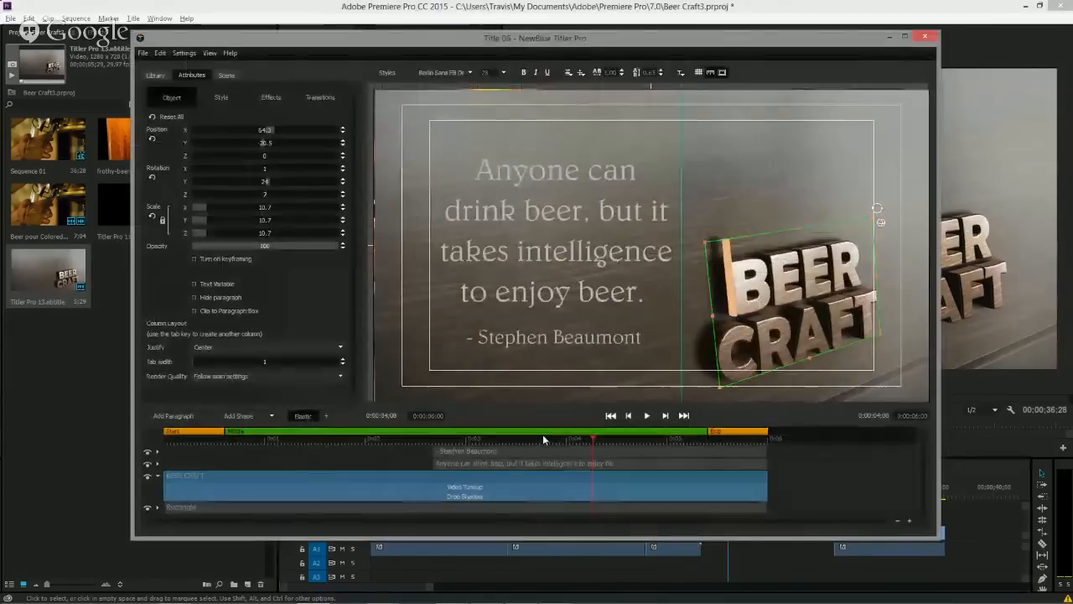
Extend the author and quote paragraphs so they start earlier, at about 0:00:01:29.
{"action": "mouse_move", "coordinate": [349, 438]}
{"action": "left_mouse_down"}
{"action": "mouse_move", "coordinate": [190, 435]}
{"action": "mouse_move", "coordinate": [344, 441]}
{"action": "left_mouse_up"}
{"action": "left_click_drag", "start_coordinate": [430, 453], "coordinate": [362, 452]}
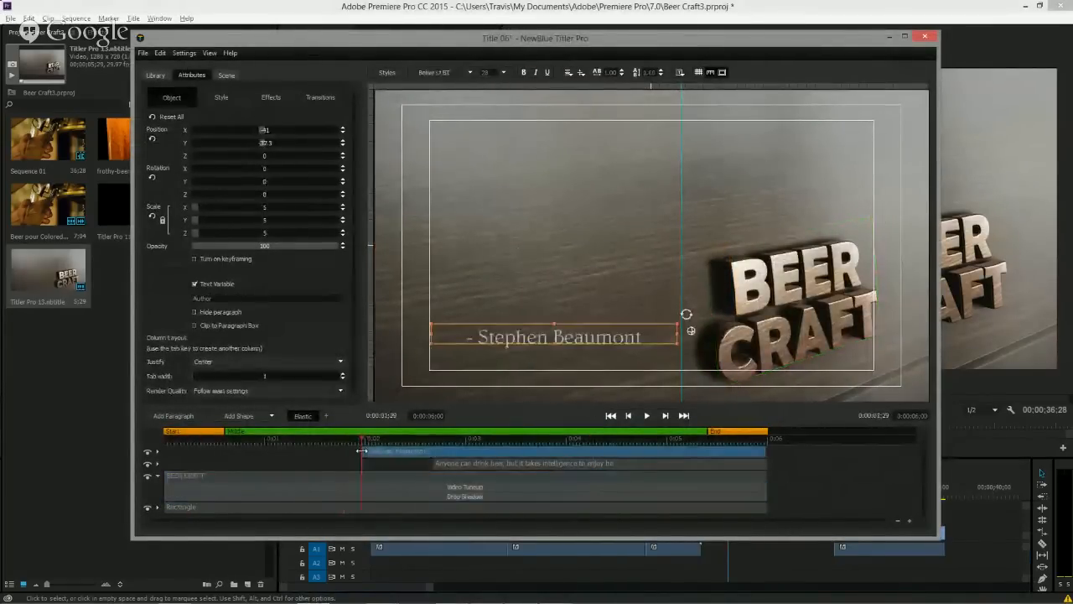
{"action": "left_click_drag", "start_coordinate": [429, 462], "coordinate": [365, 465]}
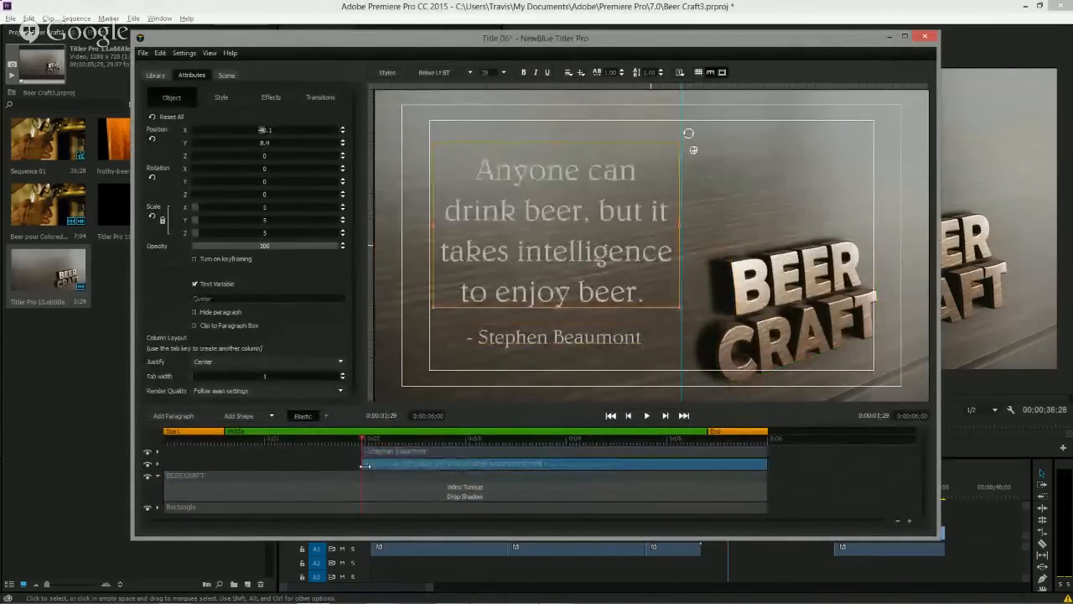
Apply the Fade In animation transition to the quote paragraph.
{"action": "left_click", "coordinate": [155, 74]}
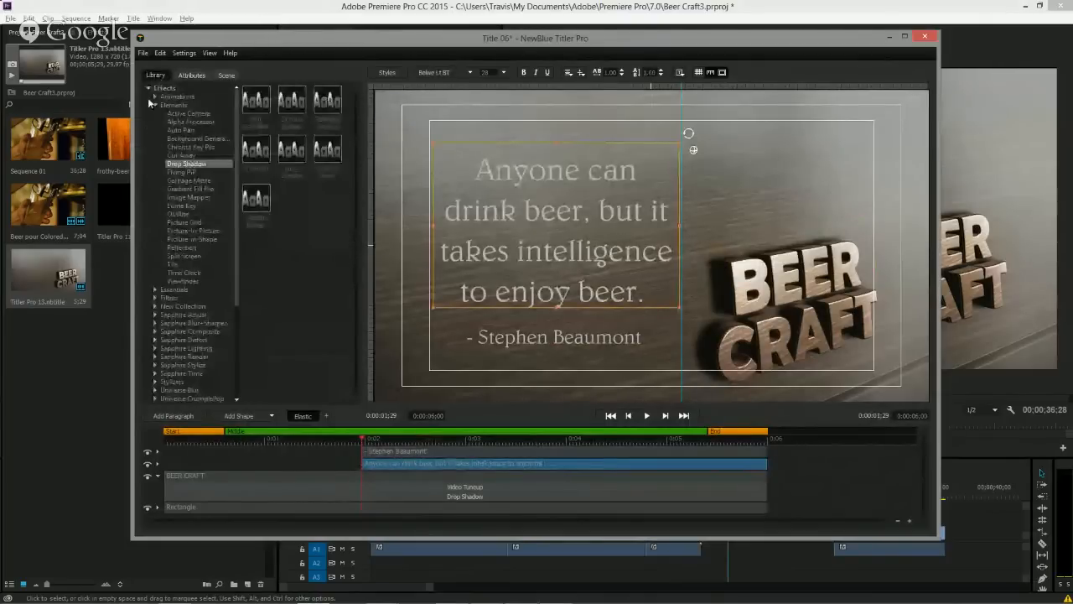
{"action": "left_click", "coordinate": [148, 88]}
{"action": "left_click", "coordinate": [149, 147]}
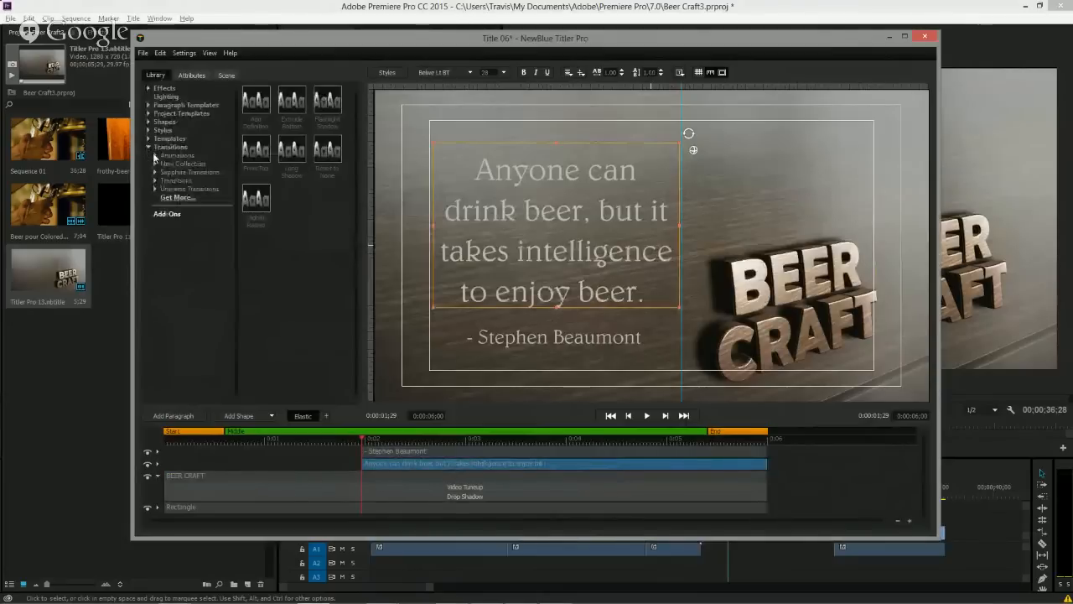
{"action": "left_click", "coordinate": [154, 156]}
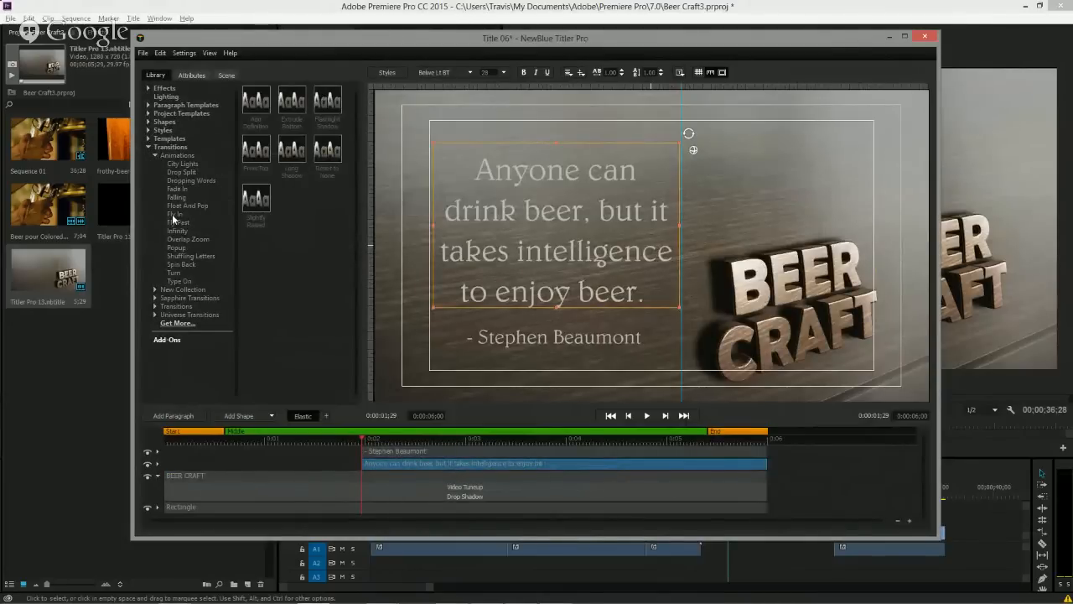
{"action": "left_click", "coordinate": [176, 189]}
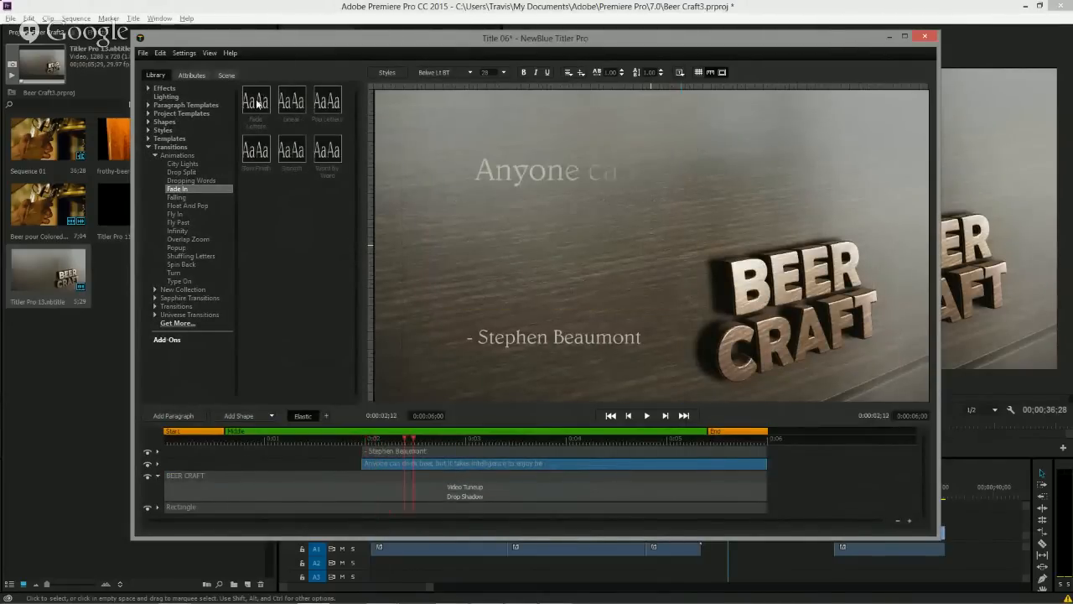
{"action": "left_click_drag", "start_coordinate": [257, 102], "coordinate": [374, 467]}
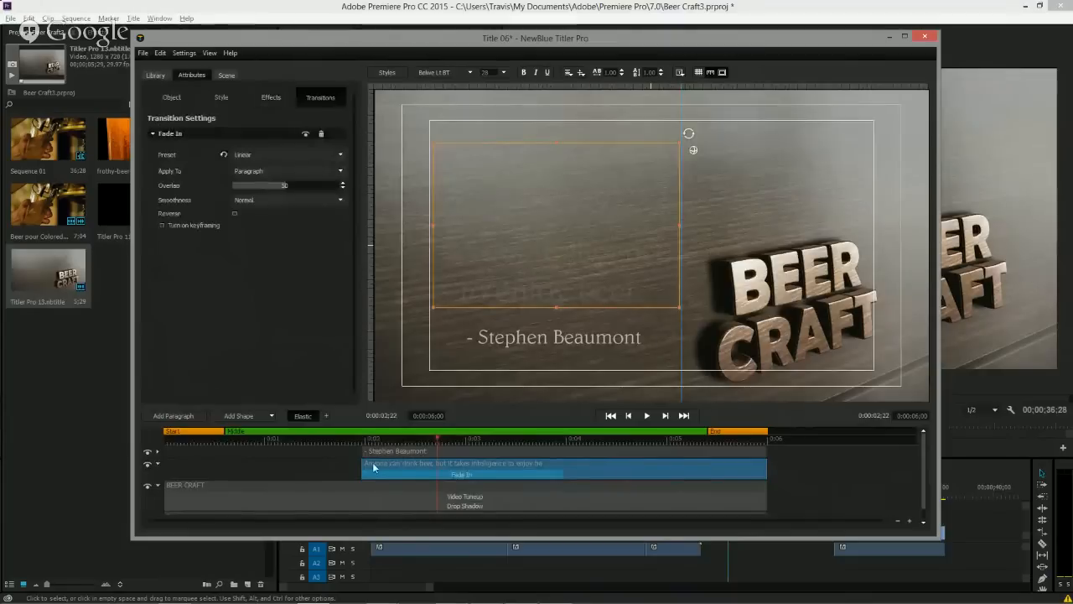
Apply the Fade In animation transition to the author paragraph as well.
{"action": "left_click", "coordinate": [419, 453]}
{"action": "left_click", "coordinate": [156, 75]}
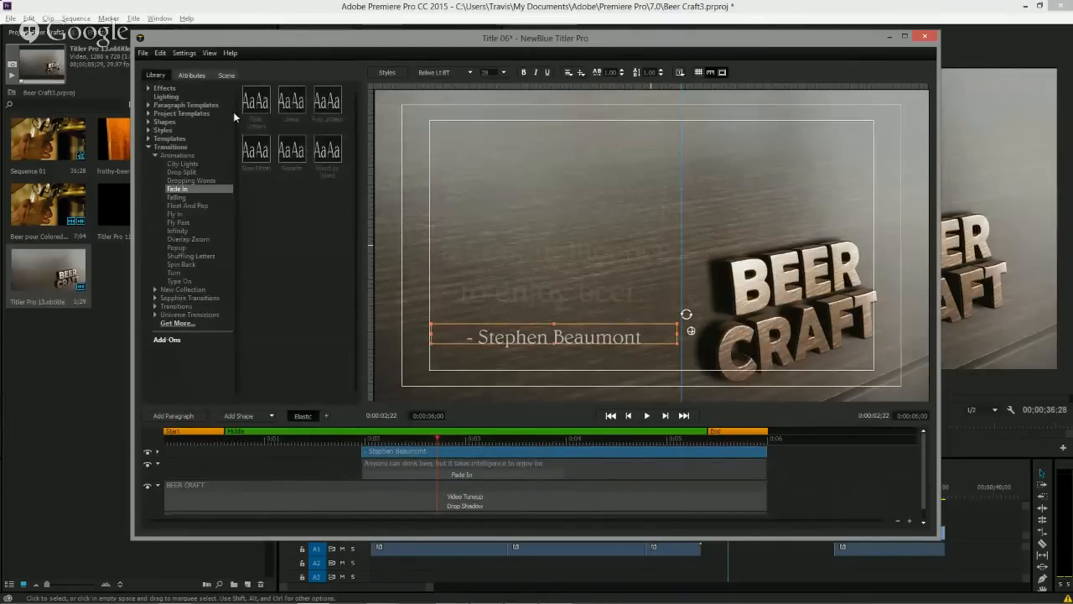
{"action": "double_click", "coordinate": [295, 102]}
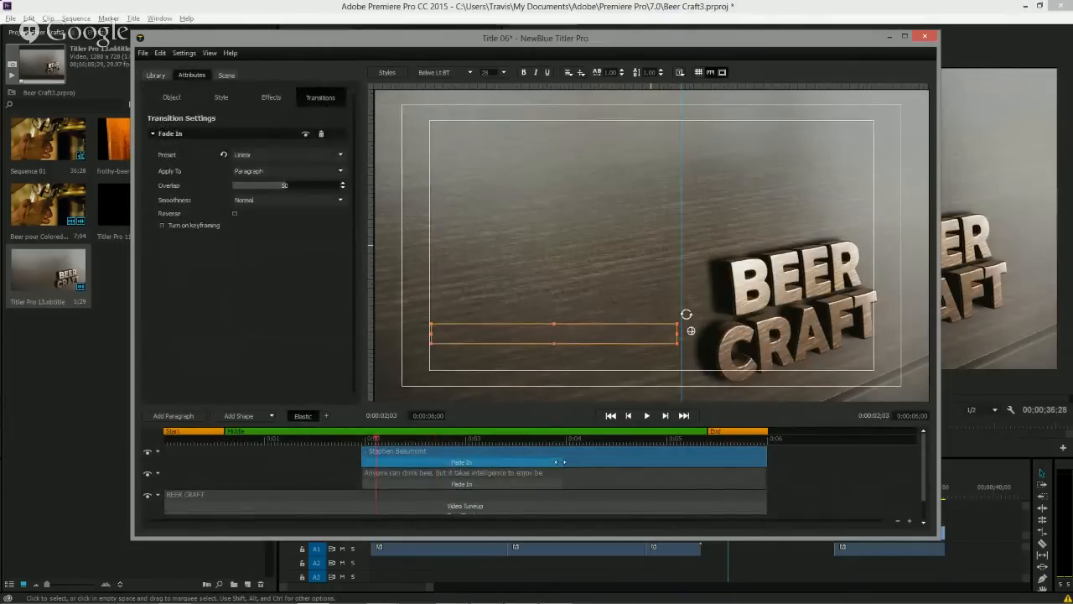
Shorten both Fade In transitions and play the title from the start.
{"action": "left_click_drag", "start_coordinate": [560, 462], "coordinate": [465, 462]}
{"action": "left_click_drag", "start_coordinate": [562, 486], "coordinate": [462, 488]}
{"action": "left_click", "coordinate": [307, 439]}
{"action": "key", "text": "space"}
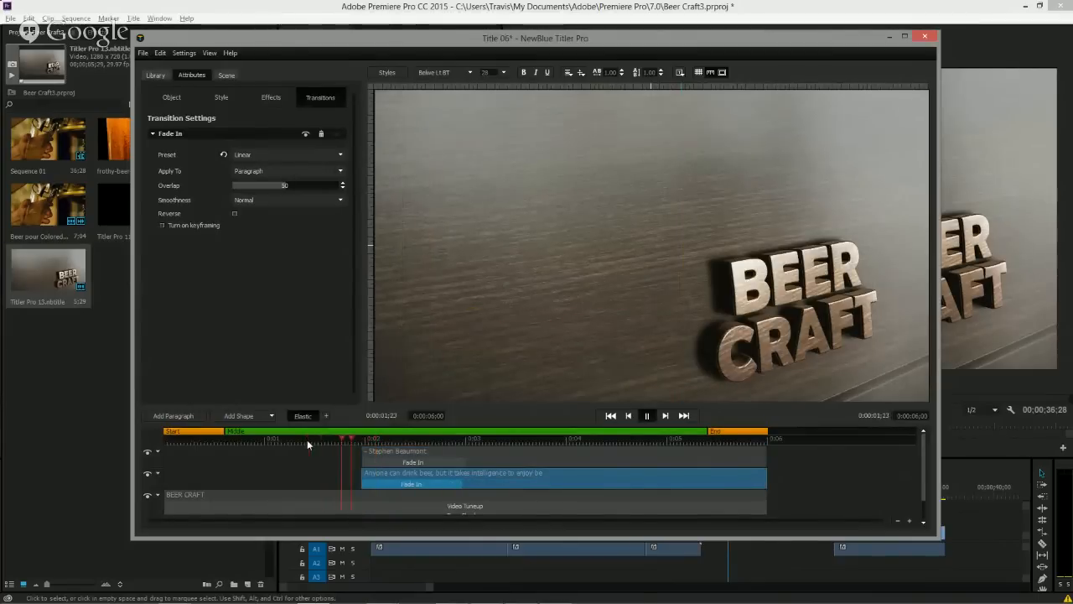
Select the quote, author, BEER CRAFT and Rectangle layers and group them into one group.
{"action": "key", "text": "space"}
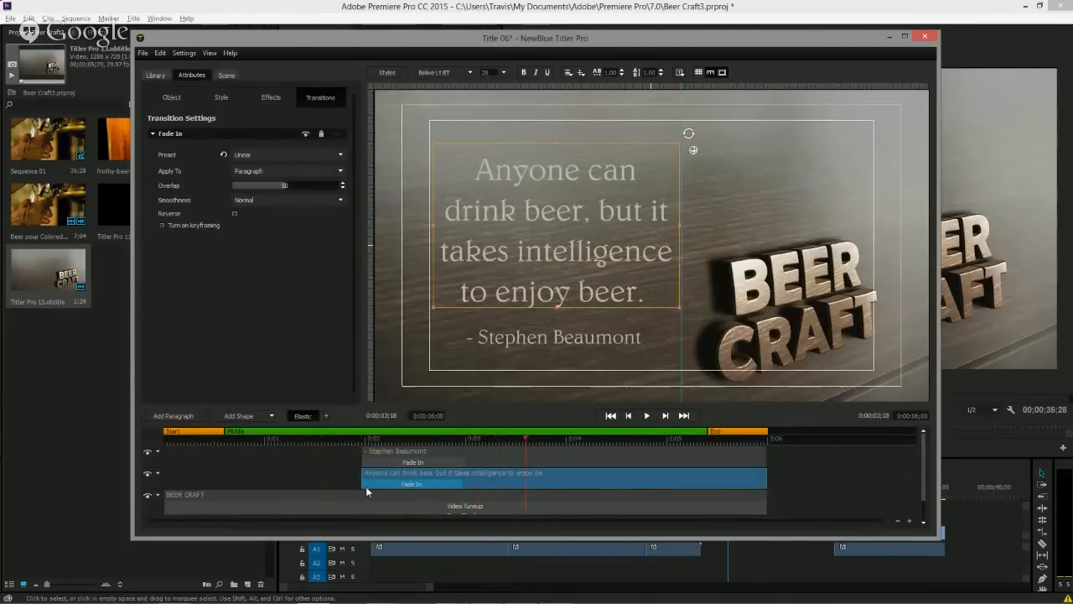
{"action": "left_click", "coordinate": [490, 459], "text": "shift"}
{"action": "left_click", "coordinate": [503, 492], "text": "shift"}
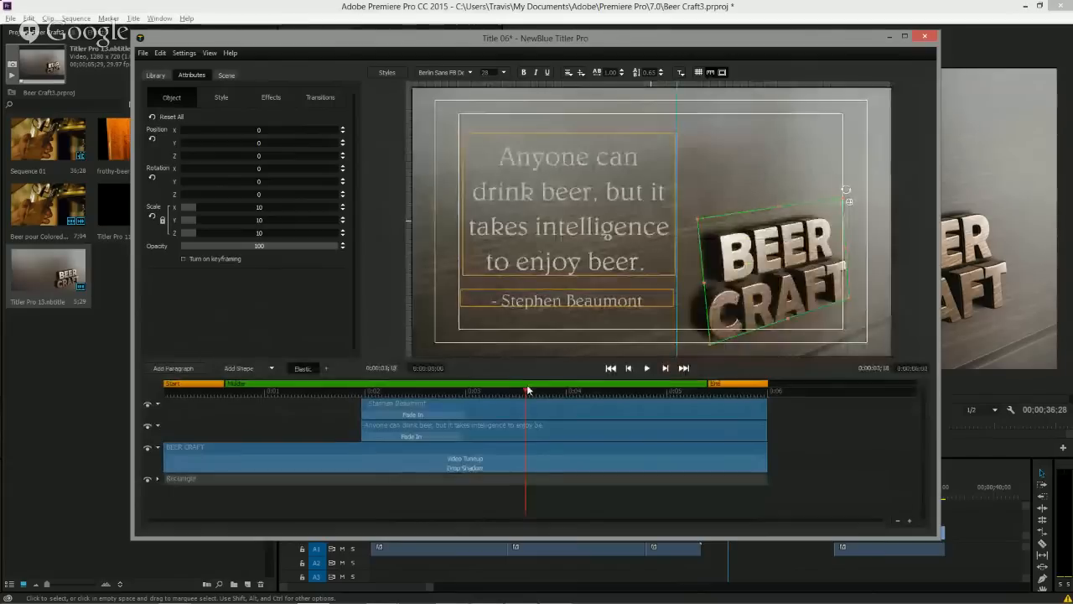
{"action": "left_click", "coordinate": [495, 478], "text": "shift"}
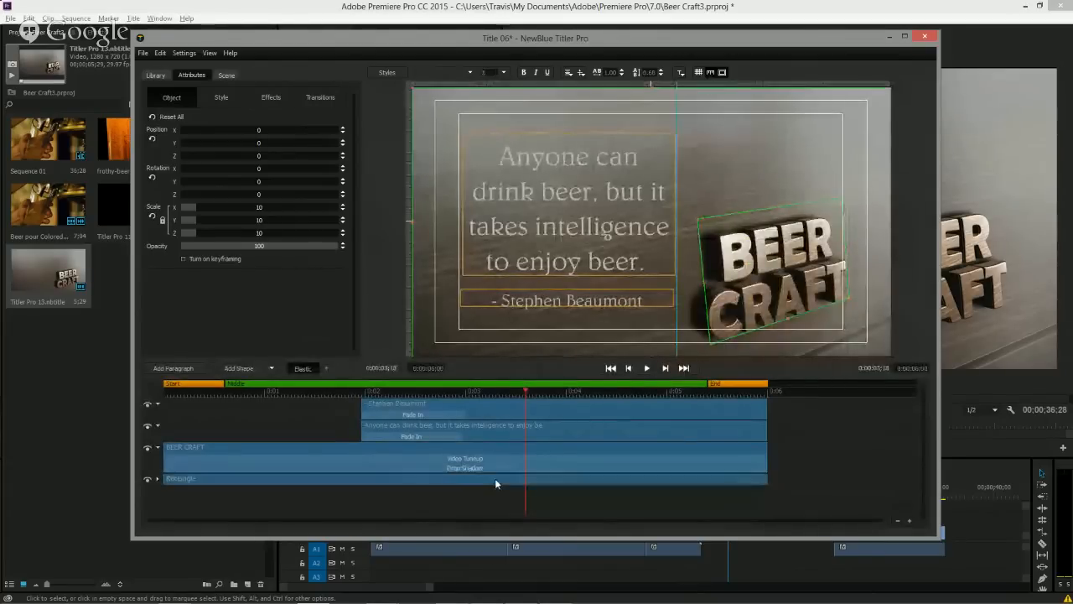
{"action": "right_click", "coordinate": [466, 483]}
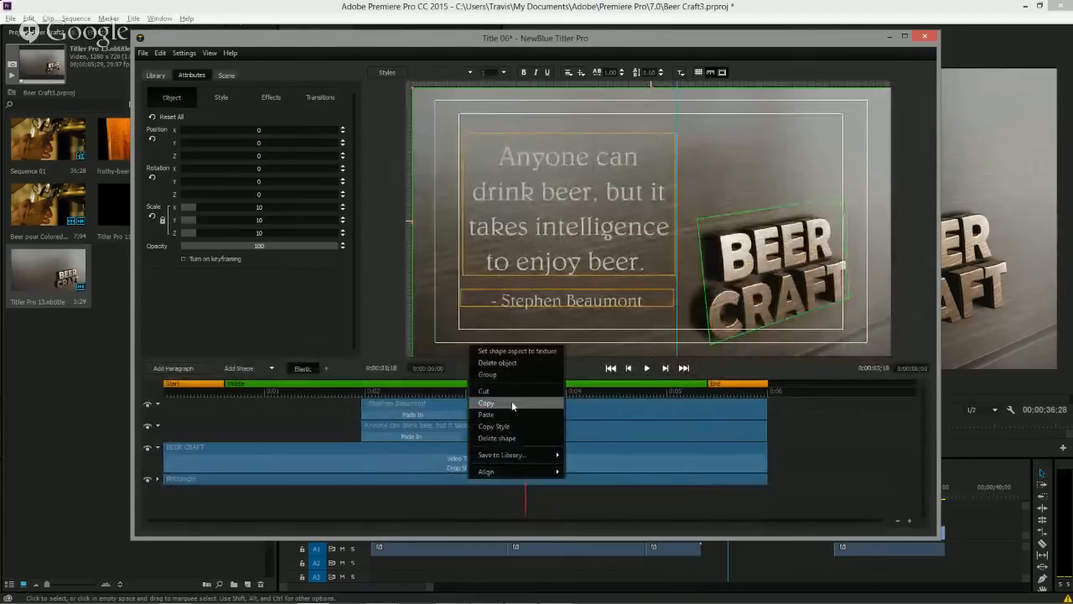
{"action": "left_click", "coordinate": [516, 375]}
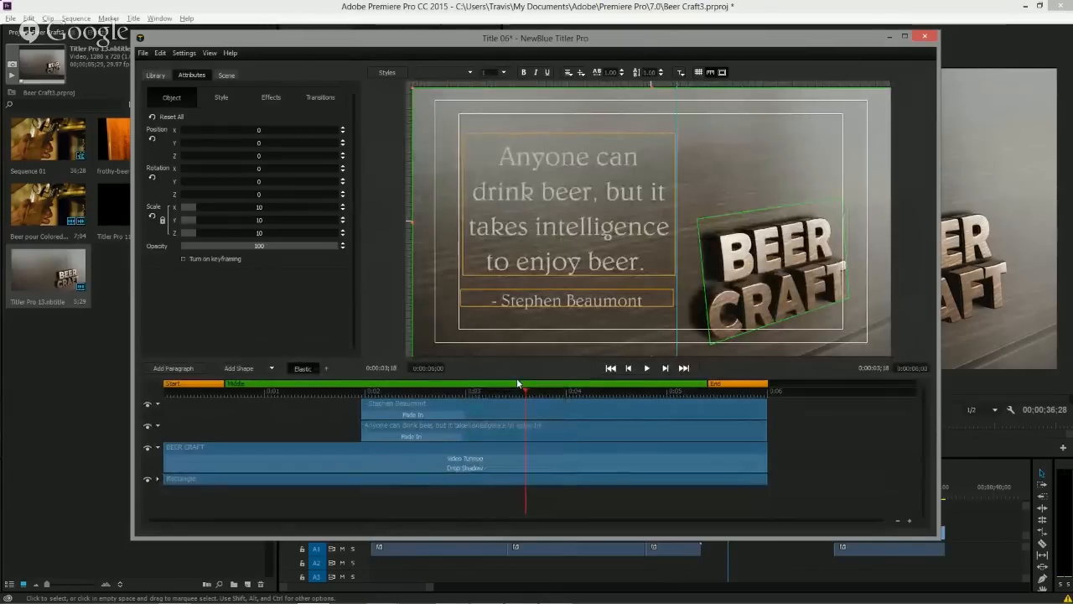
{"action": "left_click_drag", "start_coordinate": [354, 388], "coordinate": [258, 426]}
{"action": "left_click_drag", "start_coordinate": [199, 419], "coordinate": [266, 416]}
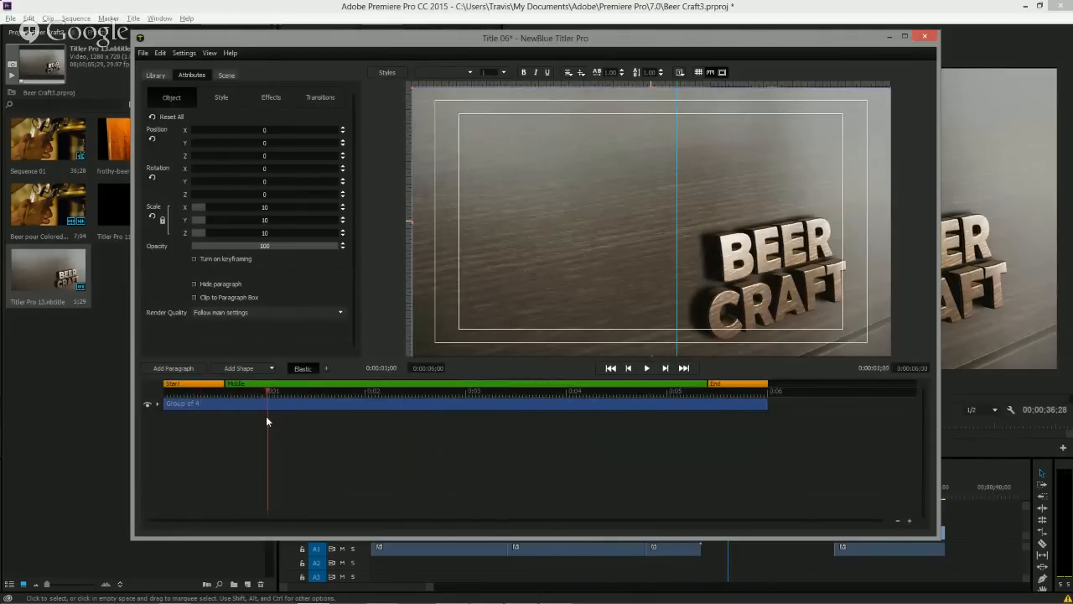
Turn on keyframing for the group, add a keyframe, and at about 0:00:00:28 set position Y to -1.9 and rotation X to 4.1.
{"action": "left_click", "coordinate": [194, 258]}
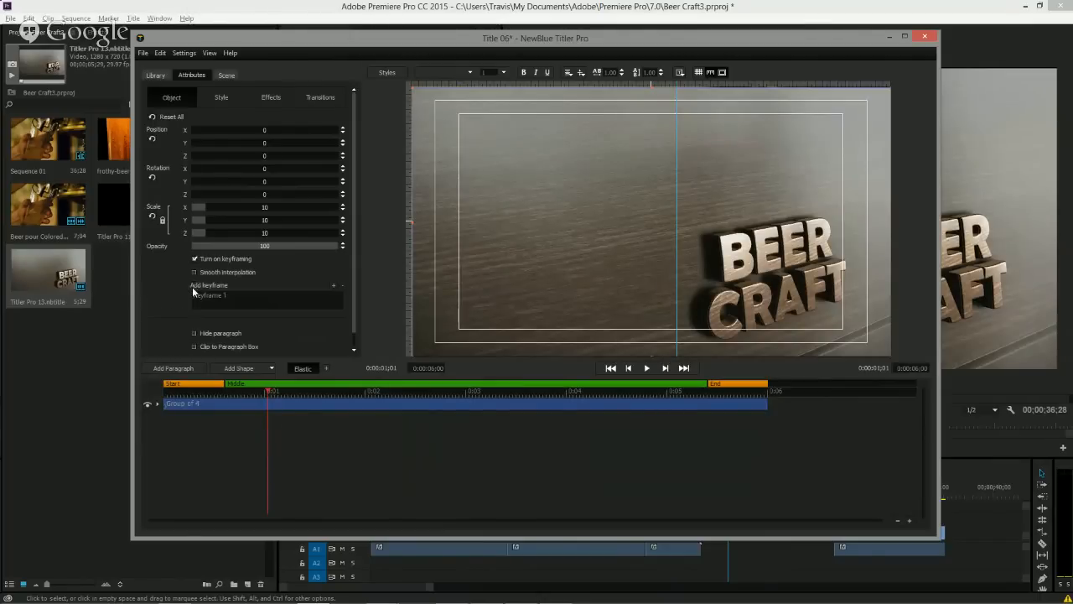
{"action": "left_click", "coordinate": [333, 285]}
{"action": "left_click_drag", "start_coordinate": [267, 391], "coordinate": [258, 390]}
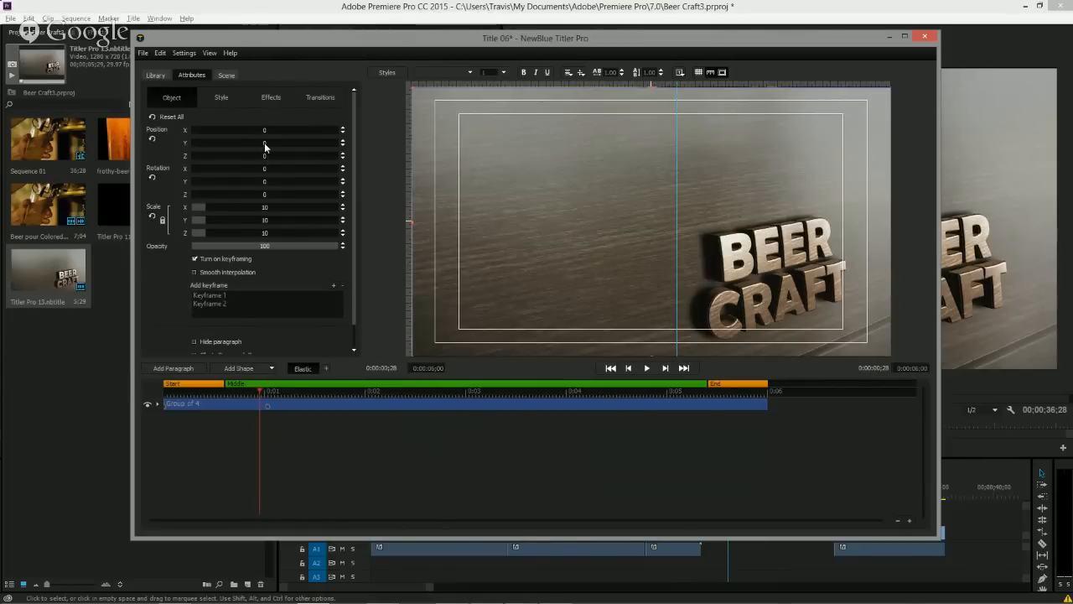
{"action": "left_click_drag", "start_coordinate": [265, 147], "coordinate": [265, 146]}
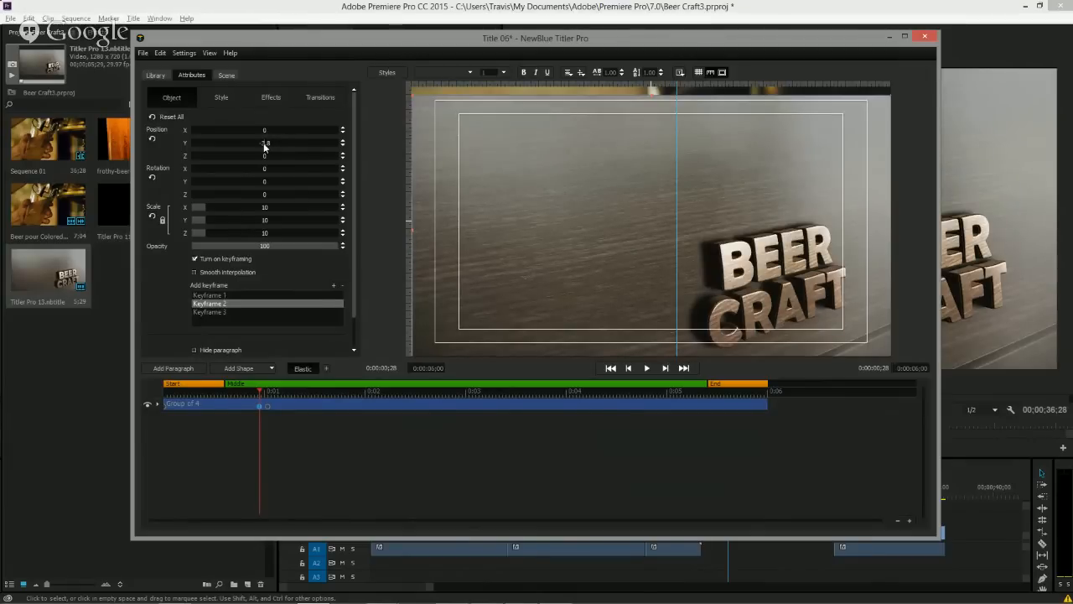
{"action": "left_click_drag", "start_coordinate": [265, 147], "coordinate": [265, 146]}
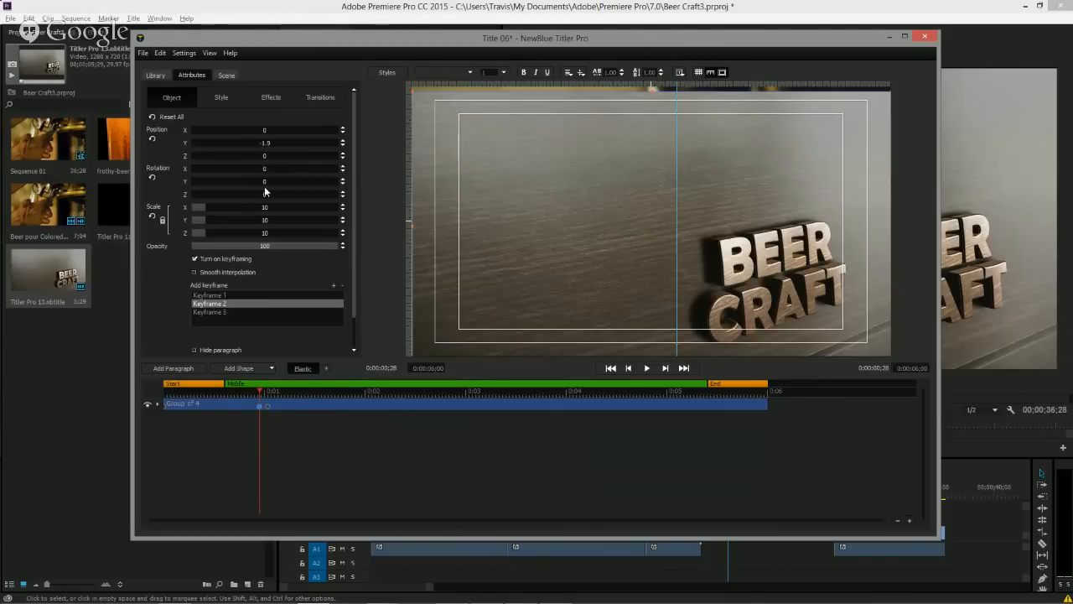
{"action": "left_click_drag", "start_coordinate": [263, 168], "coordinate": [267, 167]}
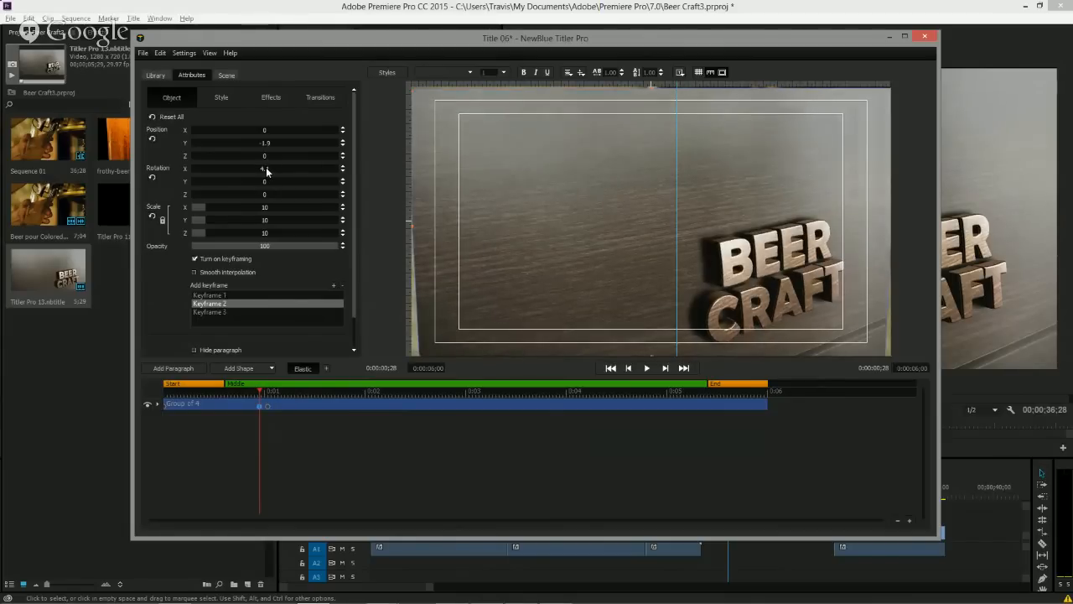
Expand the group and enlarge the Rectangle's scale to about 95.2 X, 53.6 Y and 11.4 Z.
{"action": "left_click", "coordinate": [156, 404]}
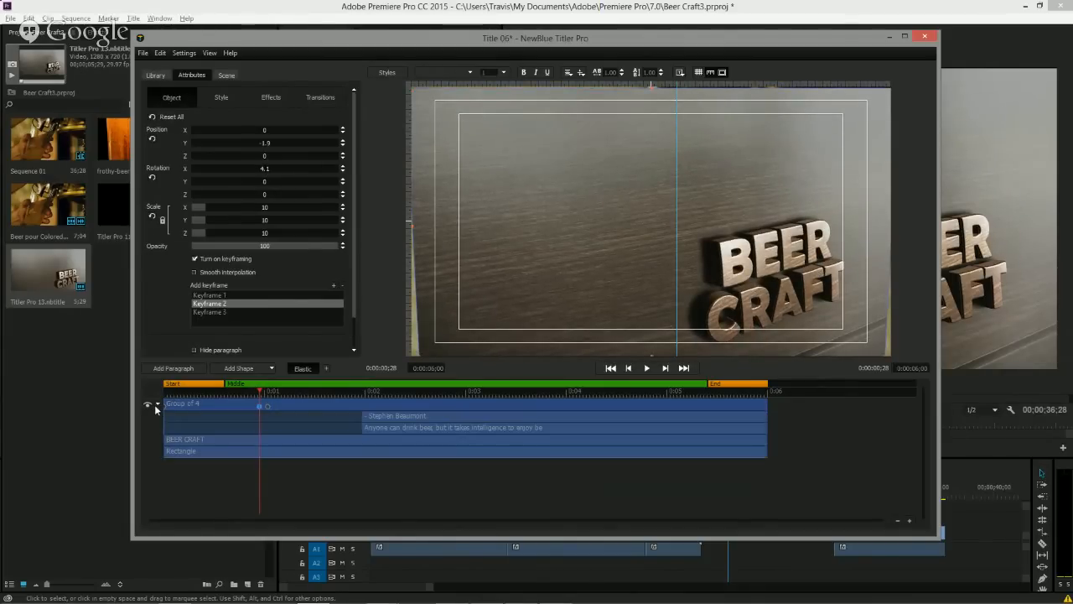
{"action": "left_click", "coordinate": [216, 451]}
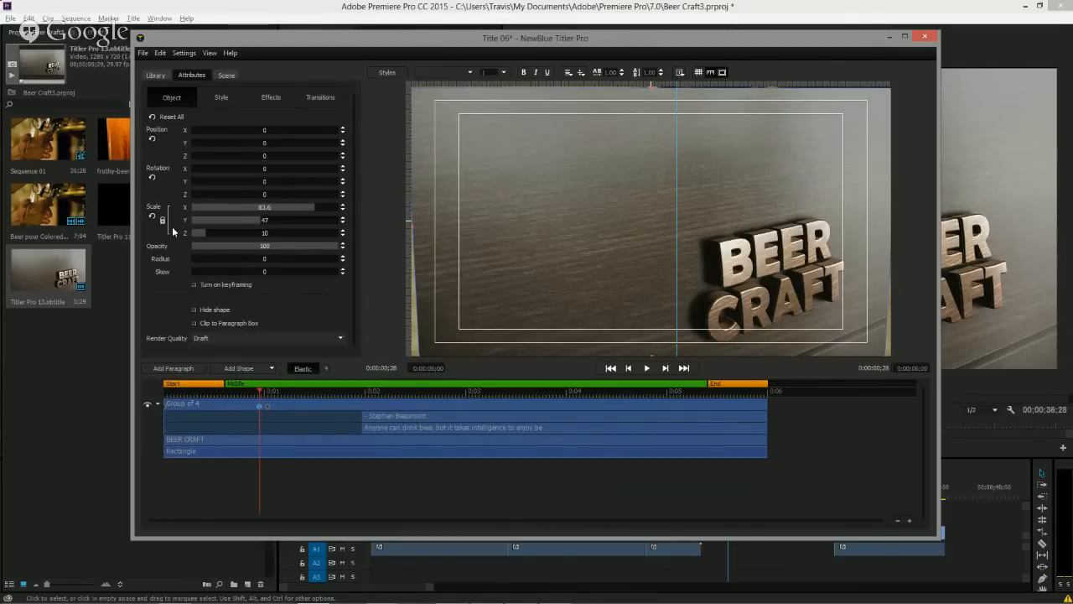
{"action": "left_click_drag", "start_coordinate": [308, 205], "coordinate": [335, 208]}
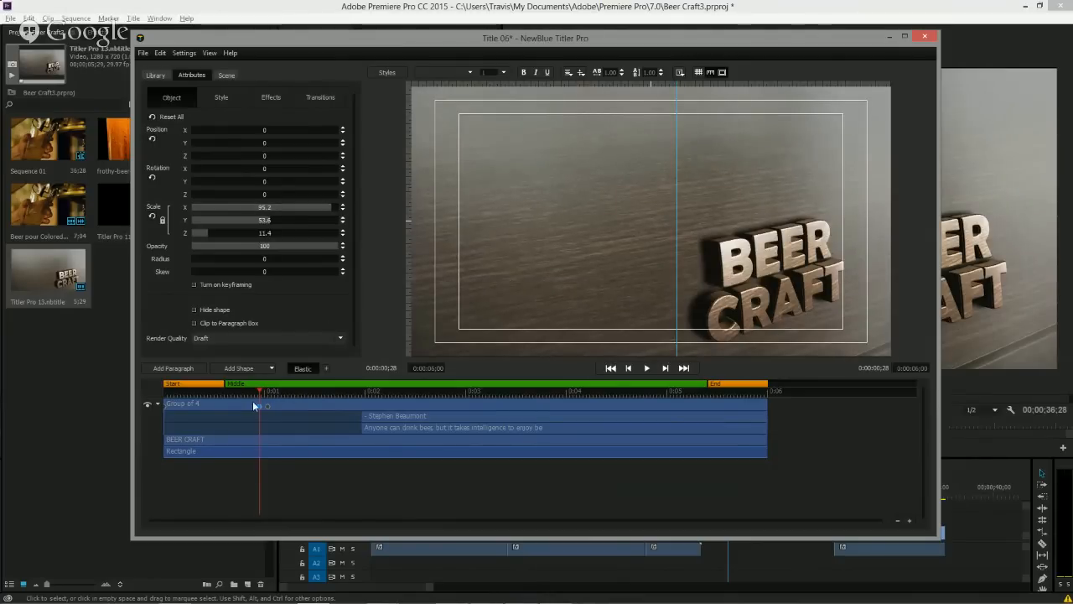
At the group's first keyframe, turn on smooth interpolation and set position Y to 105.3 and rotation X to -16.8.
{"action": "mouse_move", "coordinate": [257, 396]}
{"action": "left_mouse_down"}
{"action": "mouse_move", "coordinate": [175, 397]}
{"action": "mouse_move", "coordinate": [325, 403]}
{"action": "mouse_move", "coordinate": [178, 400]}
{"action": "mouse_move", "coordinate": [248, 400]}
{"action": "left_mouse_up"}
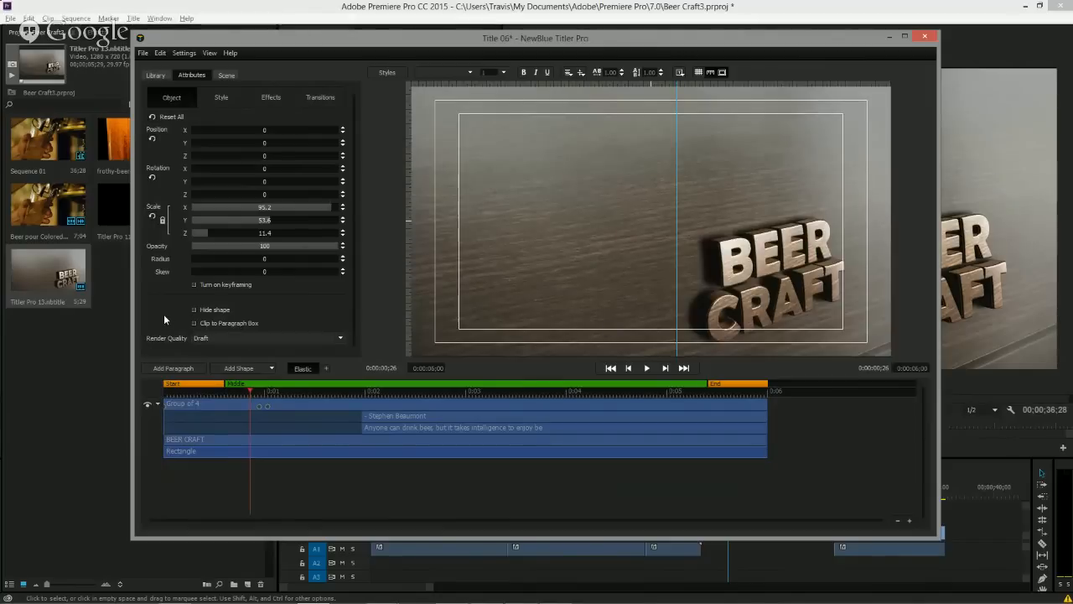
{"action": "left_click", "coordinate": [286, 403]}
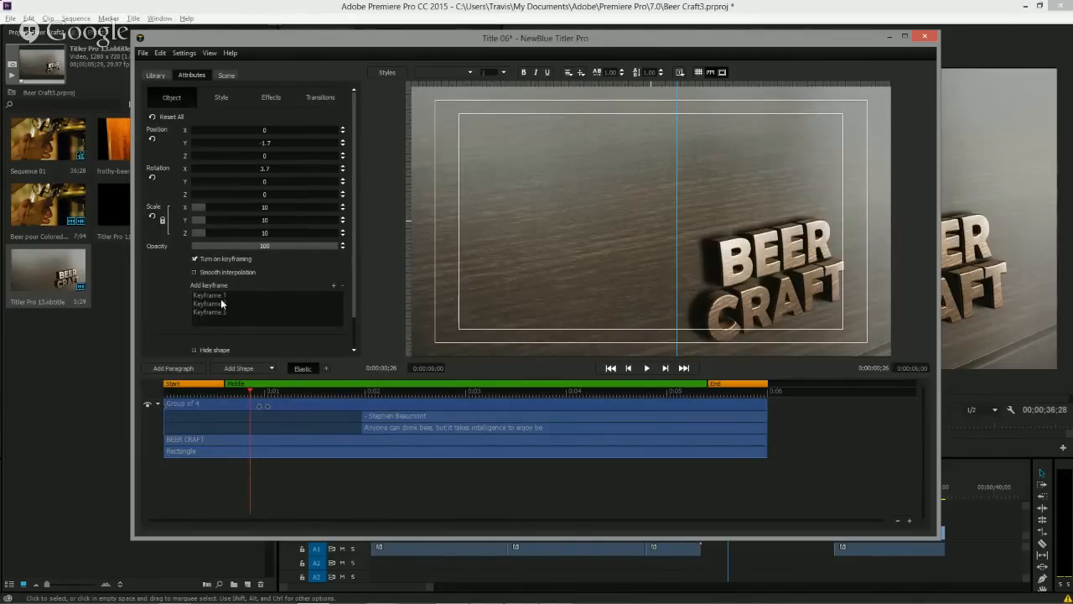
{"action": "left_click", "coordinate": [222, 298]}
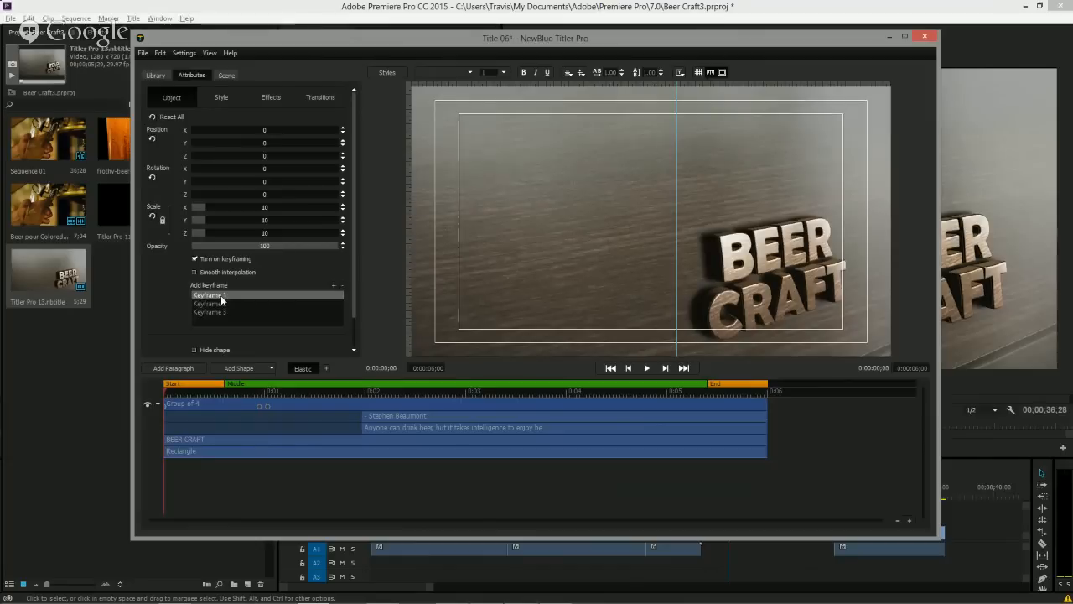
{"action": "left_click", "coordinate": [208, 277]}
{"action": "left_click_drag", "start_coordinate": [267, 170], "coordinate": [271, 143]}
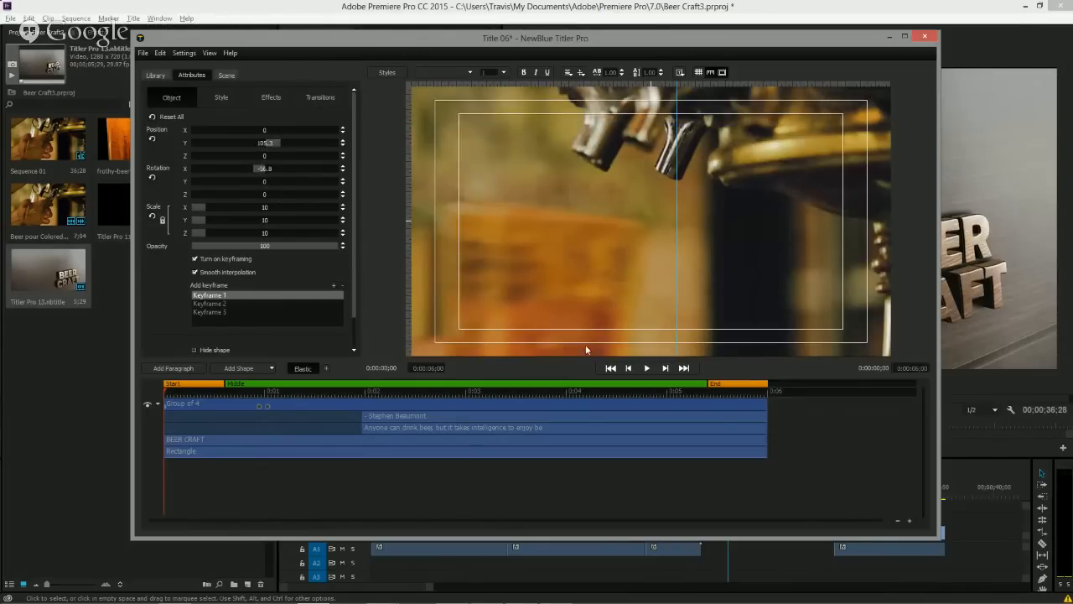
Play the title's opening animation to preview it.
{"action": "left_click", "coordinate": [646, 368]}
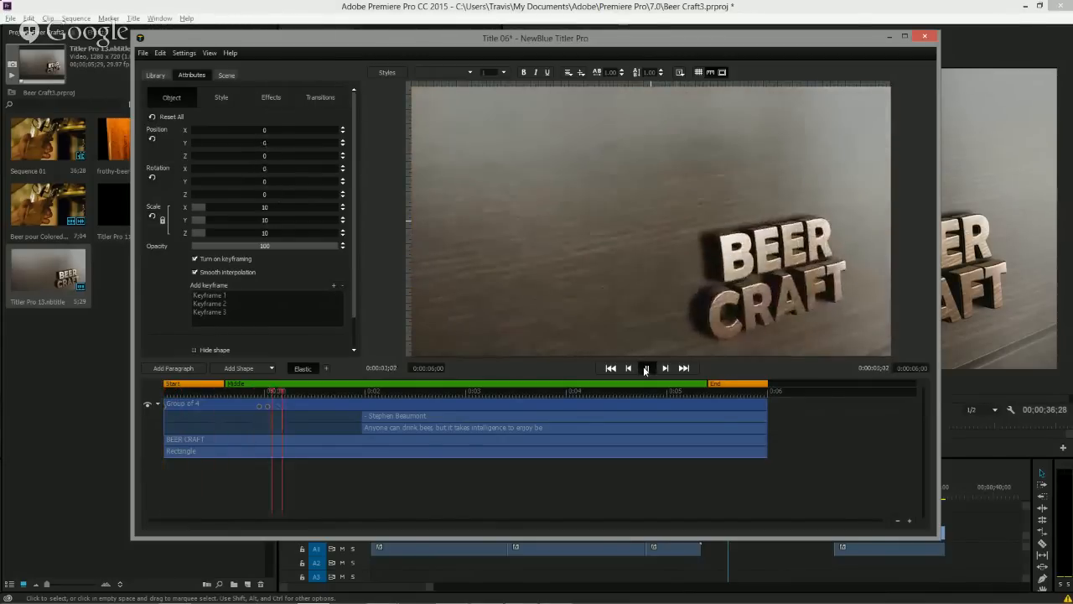
{"action": "key", "text": "space"}
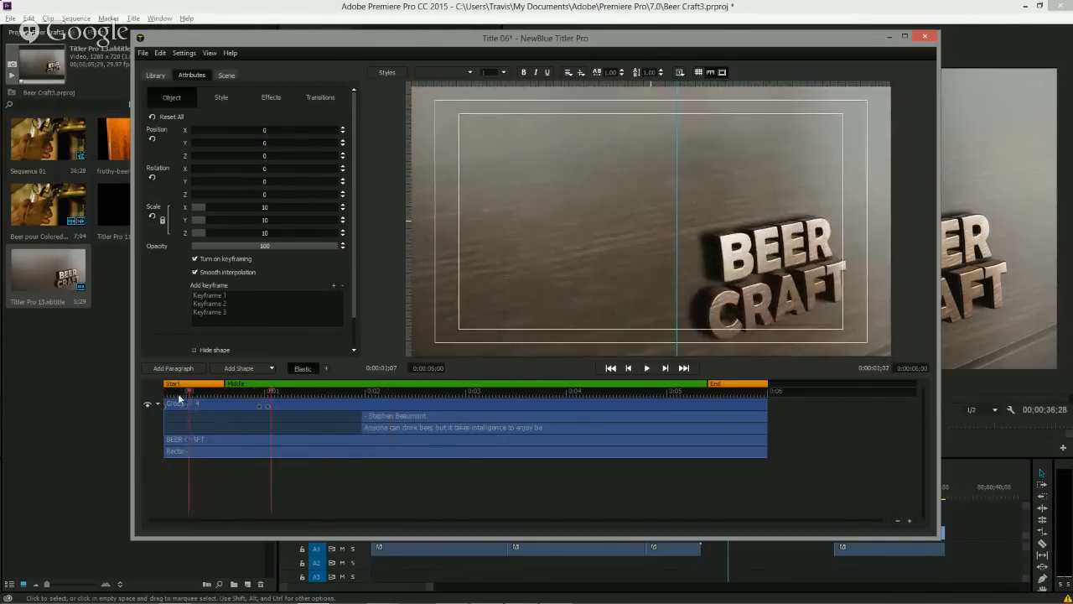
{"action": "left_click", "coordinate": [646, 368]}
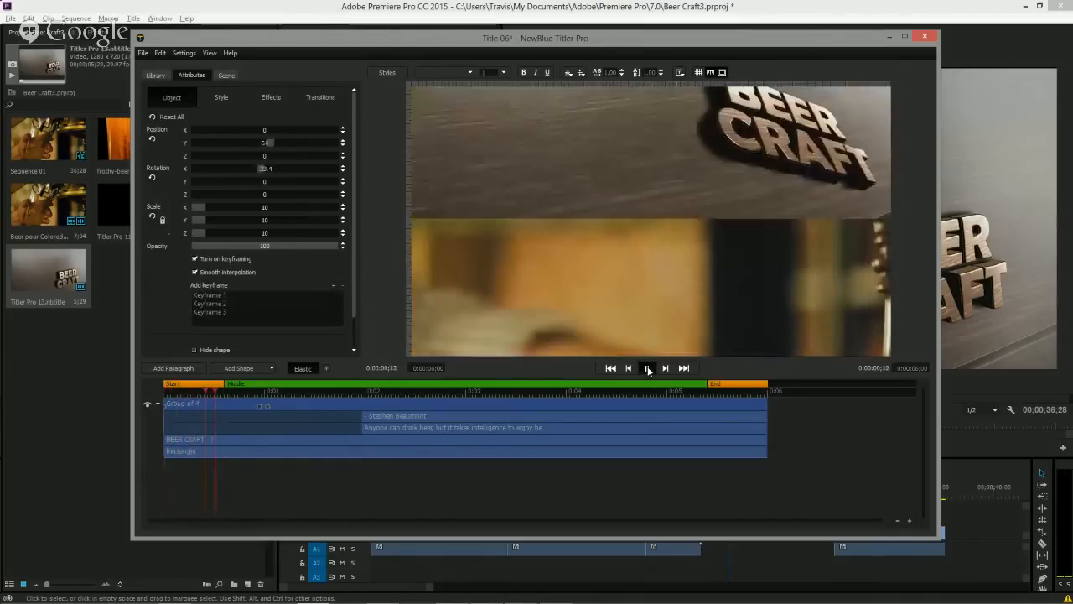
{"action": "left_click", "coordinate": [648, 369]}
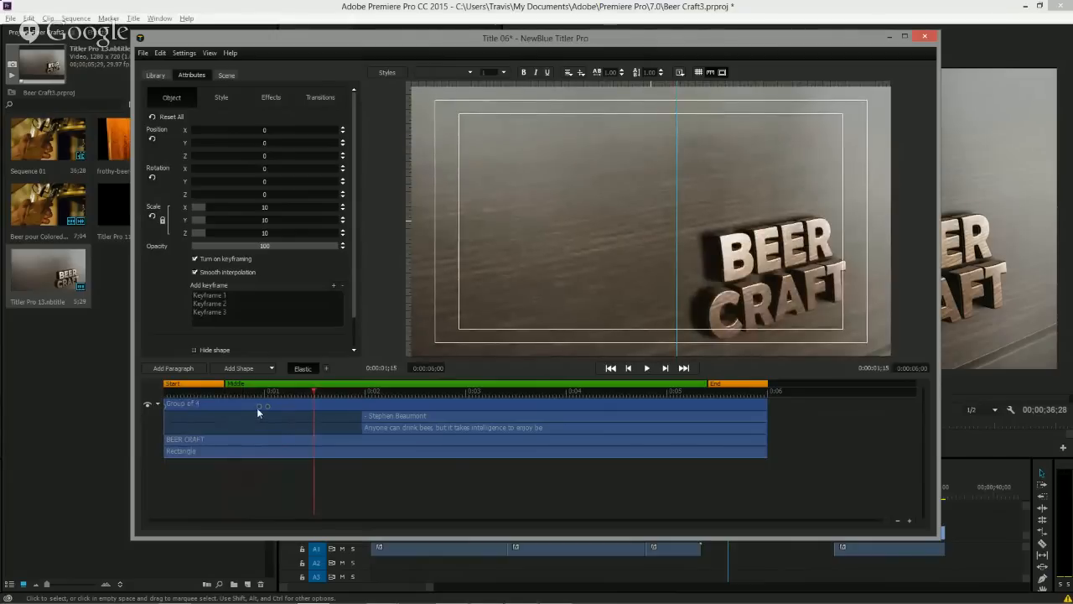
Shift the group's second and third keyframes earlier in the timeline and replay the animation.
{"action": "mouse_move", "coordinate": [258, 407]}
{"action": "left_mouse_down"}
{"action": "mouse_move", "coordinate": [239, 410]}
{"action": "mouse_move", "coordinate": [254, 410]}
{"action": "mouse_move", "coordinate": [236, 395]}
{"action": "mouse_move", "coordinate": [154, 396]}
{"action": "left_mouse_up"}
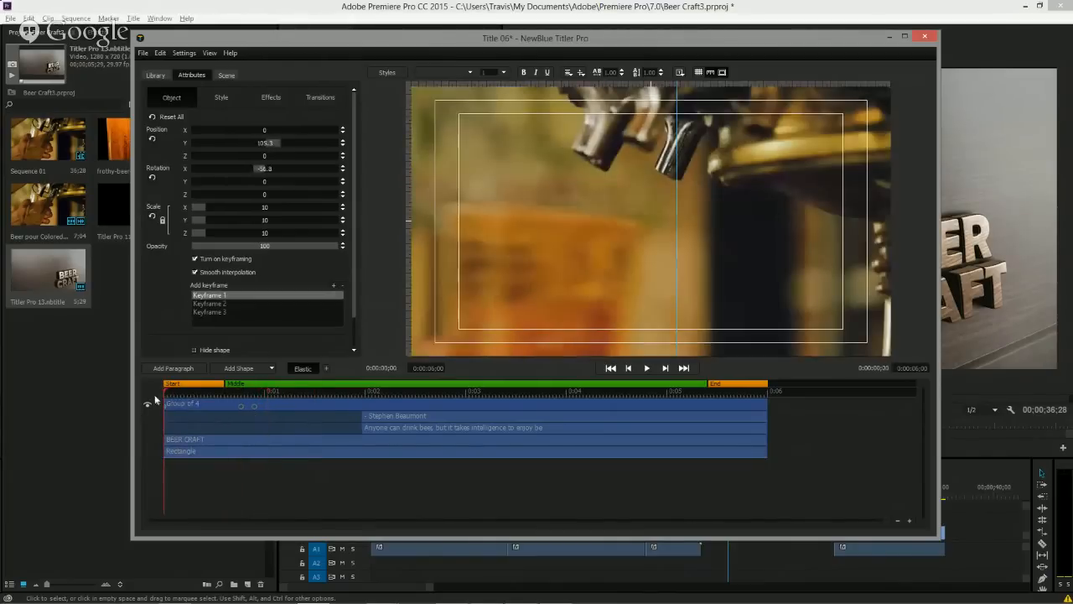
{"action": "left_click", "coordinate": [645, 368]}
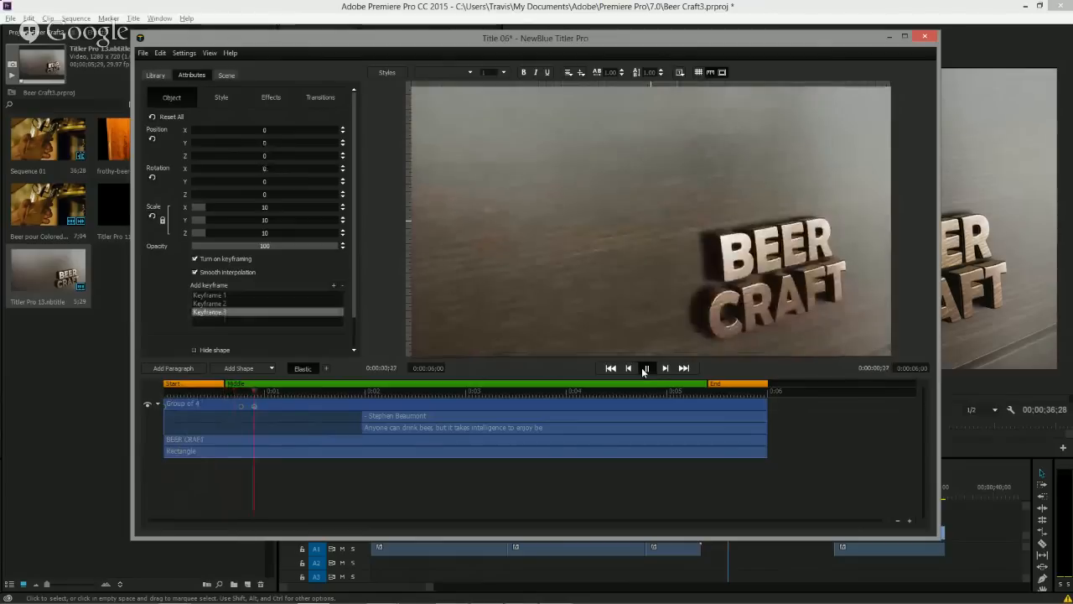
{"action": "left_click", "coordinate": [645, 368]}
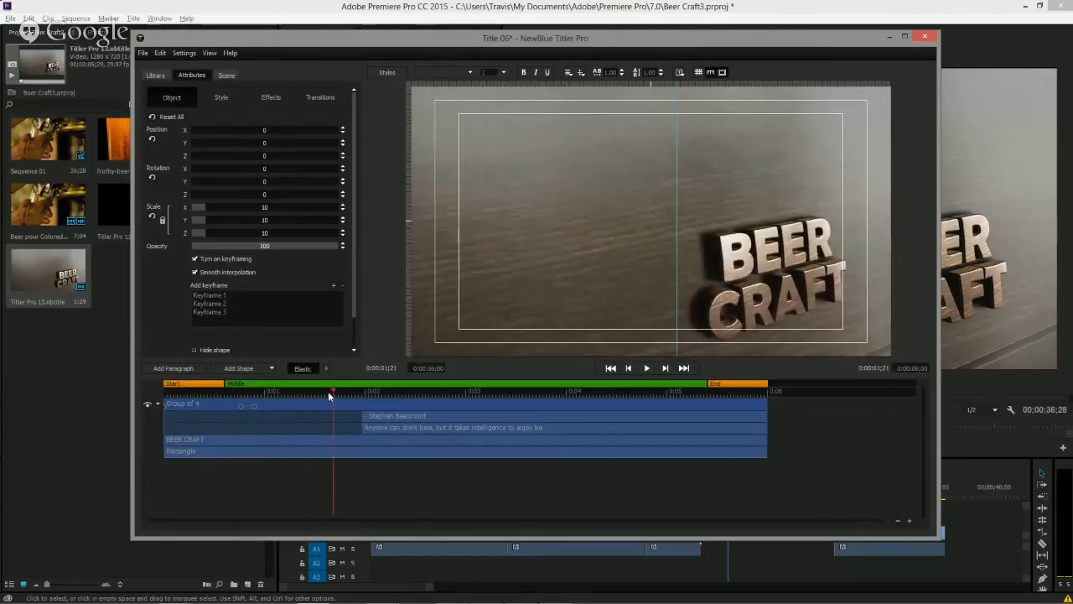
Add group keyframes at about 0:00:05:28, 0:00:05:12 and 0:00:05:15 near the end of the title.
{"action": "left_click_drag", "start_coordinate": [327, 391], "coordinate": [760, 425]}
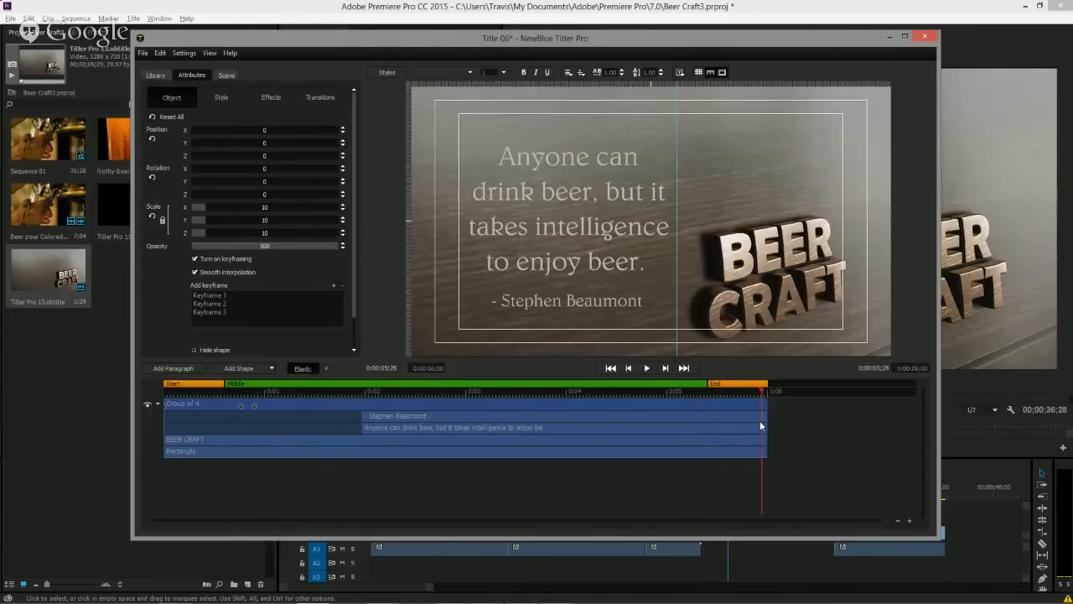
{"action": "left_click", "coordinate": [334, 285]}
{"action": "left_click", "coordinate": [708, 392]}
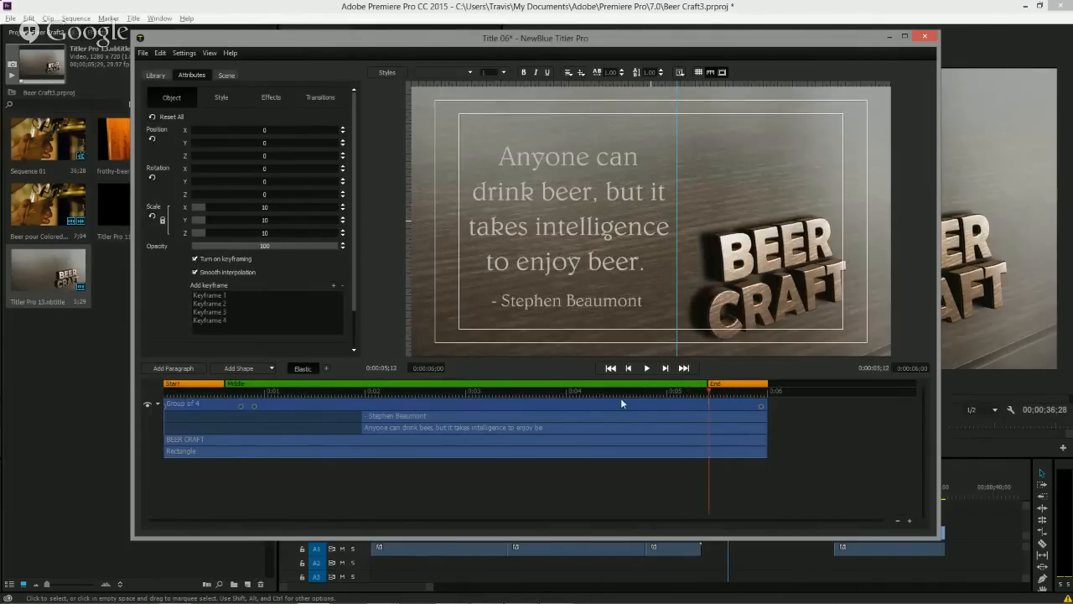
{"action": "left_click", "coordinate": [334, 286]}
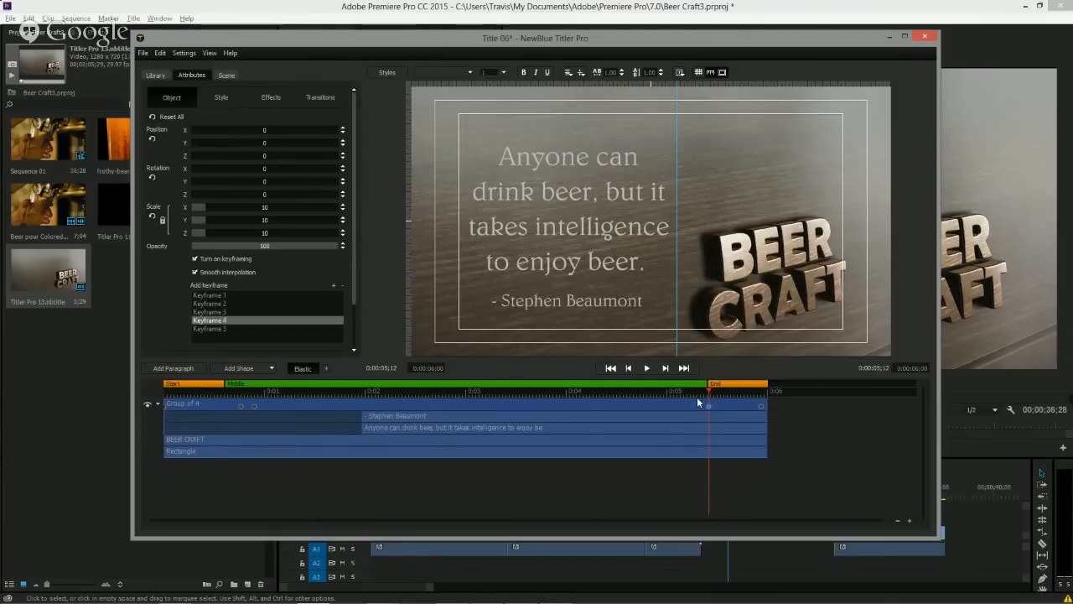
{"action": "left_click", "coordinate": [717, 393]}
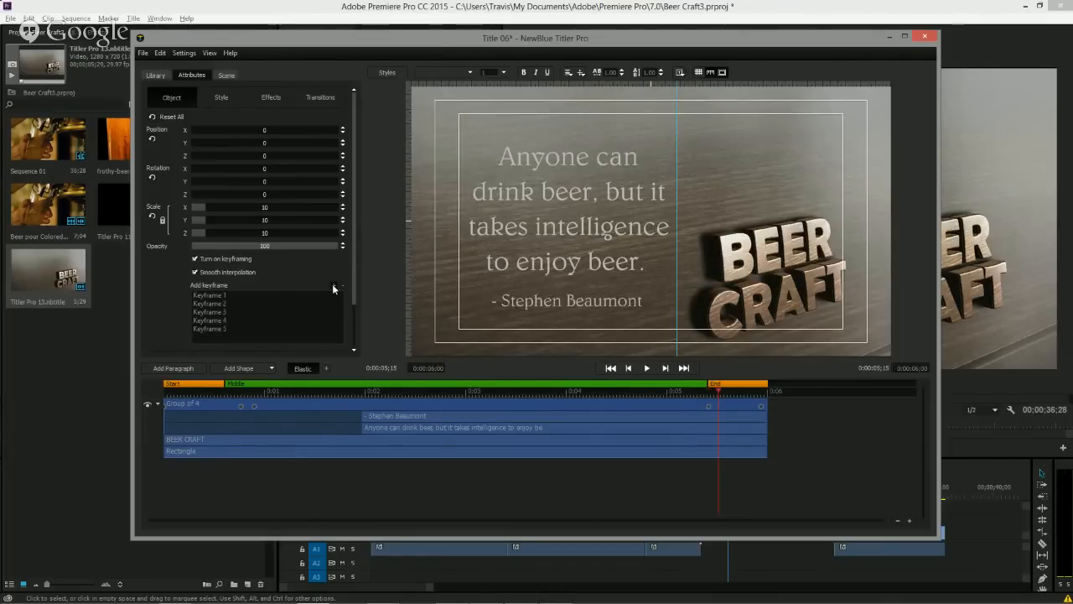
{"action": "left_click", "coordinate": [334, 286]}
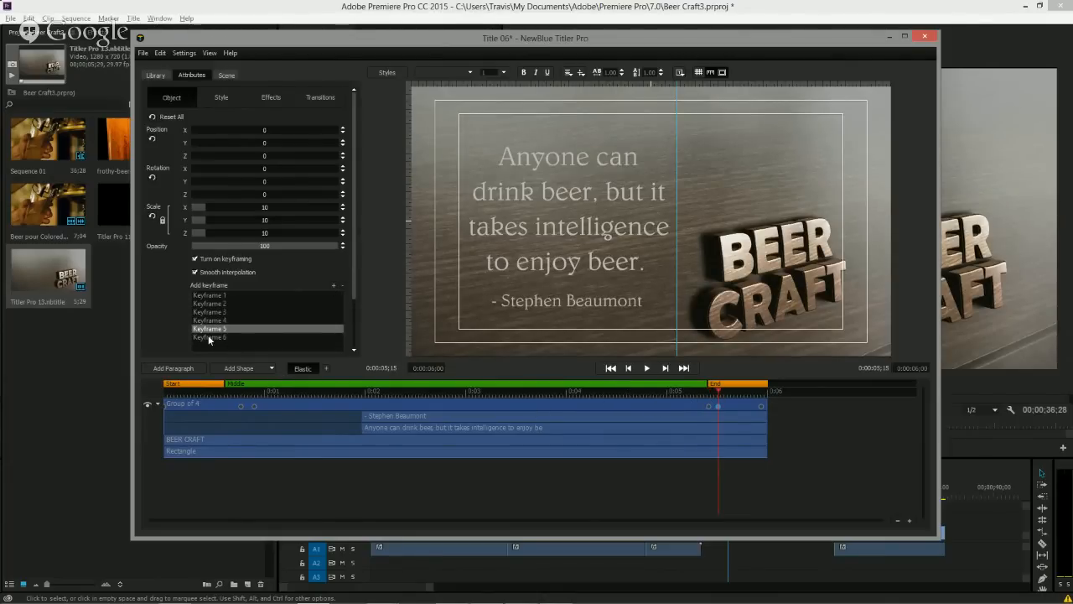
Copy the group's first keyframe and paste it onto the last keyframe at the end.
{"action": "left_click", "coordinate": [211, 296]}
{"action": "right_click", "coordinate": [214, 299]}
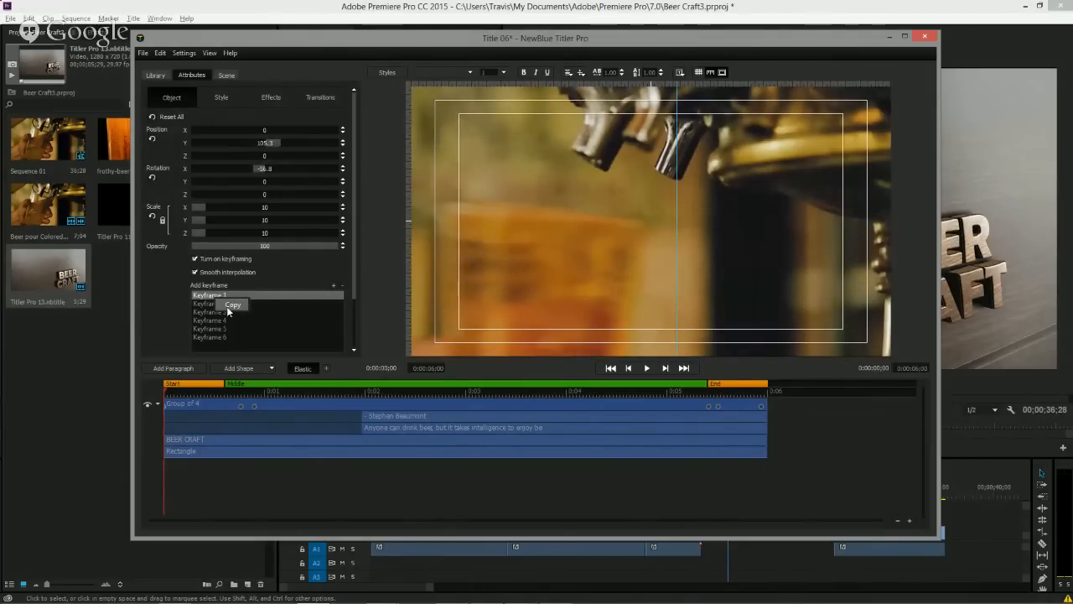
{"action": "left_click", "coordinate": [229, 307]}
{"action": "left_click", "coordinate": [211, 335]}
{"action": "right_click", "coordinate": [211, 336]}
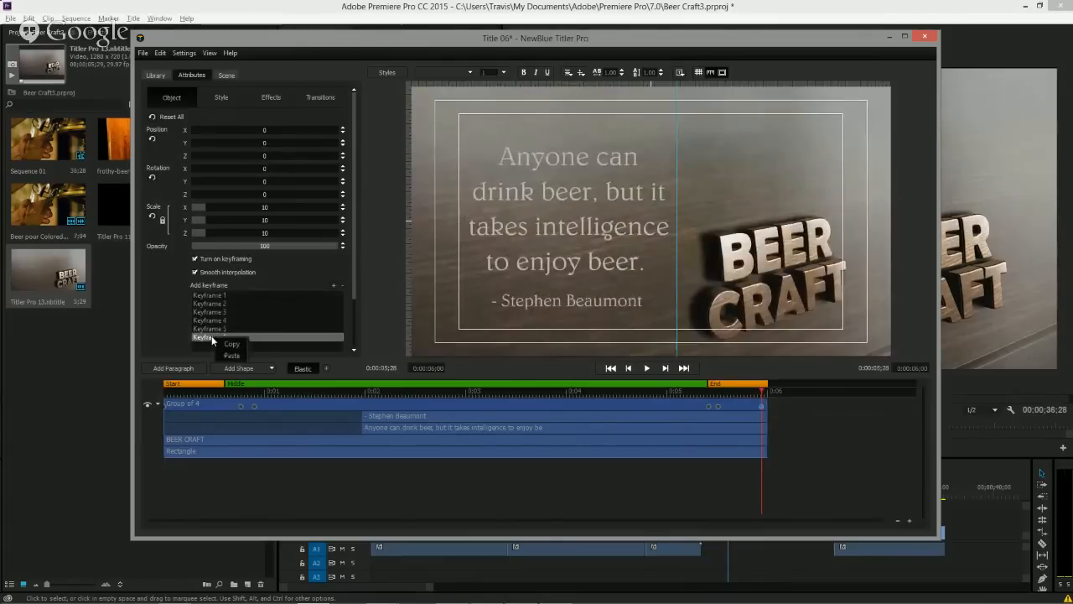
{"action": "left_click", "coordinate": [232, 354]}
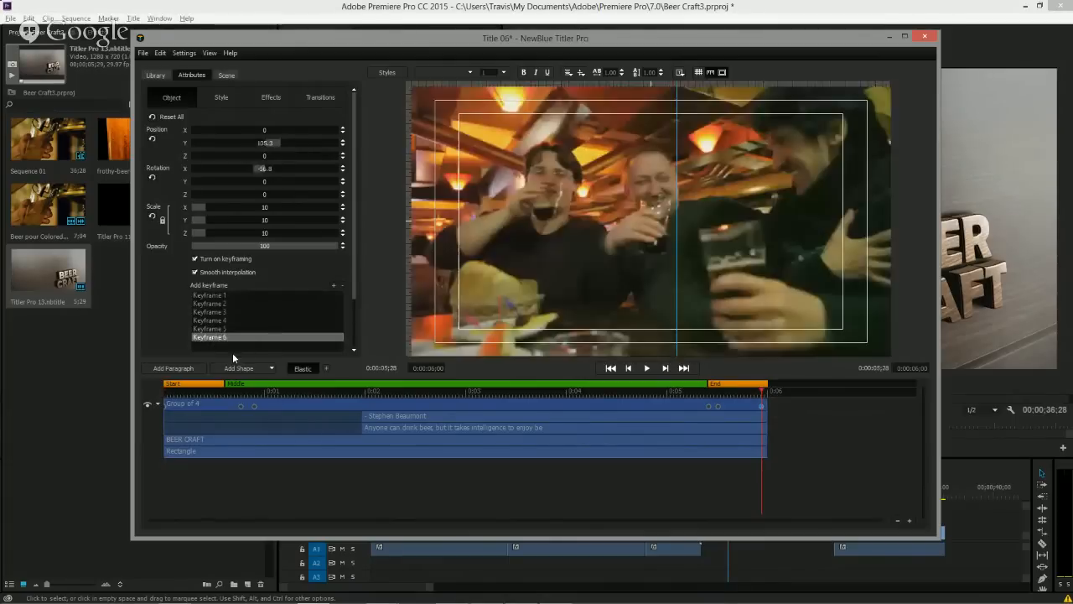
Copy the group's second keyframe and paste it onto the fifth keyframe.
{"action": "left_click", "coordinate": [216, 304]}
{"action": "right_click", "coordinate": [216, 305]}
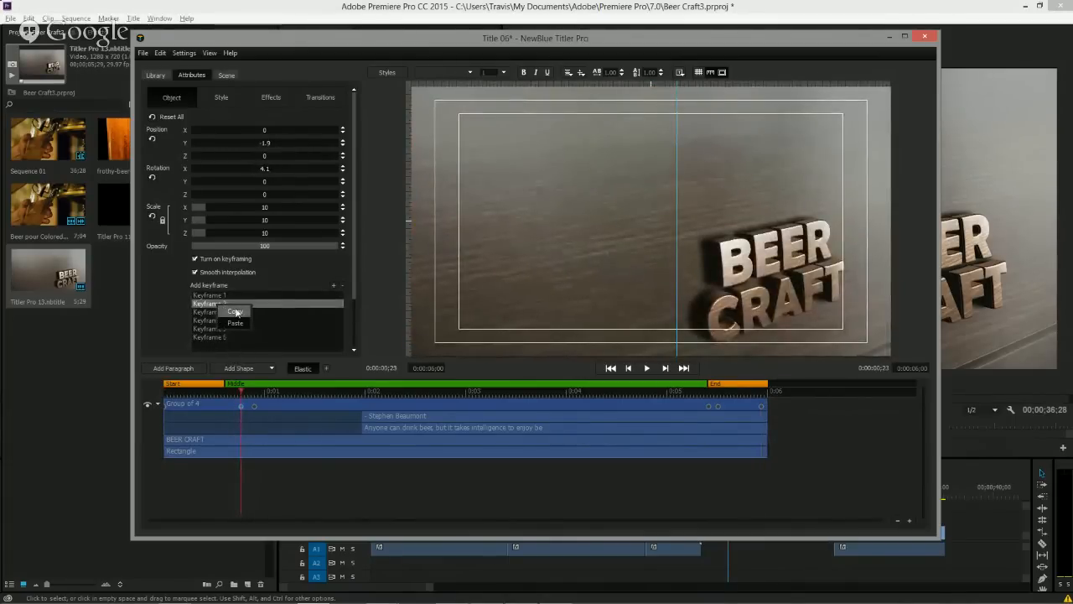
{"action": "left_click", "coordinate": [238, 316]}
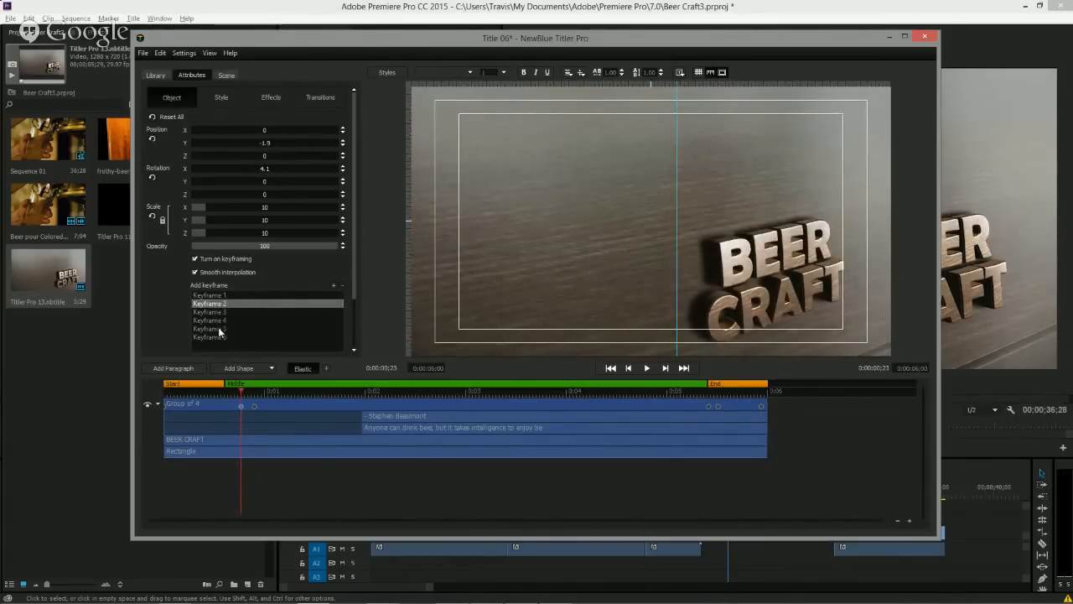
{"action": "left_click", "coordinate": [219, 329]}
{"action": "right_click", "coordinate": [220, 331]}
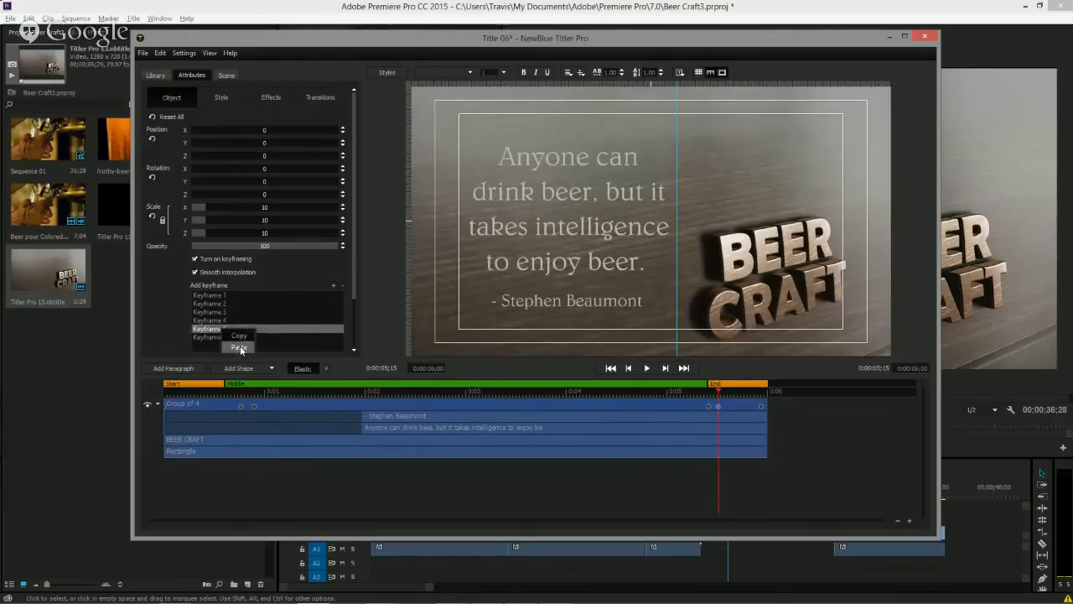
{"action": "left_click", "coordinate": [238, 346]}
Copy the group's third keyframe and paste it onto the fourth keyframe.
{"action": "left_click", "coordinate": [219, 313]}
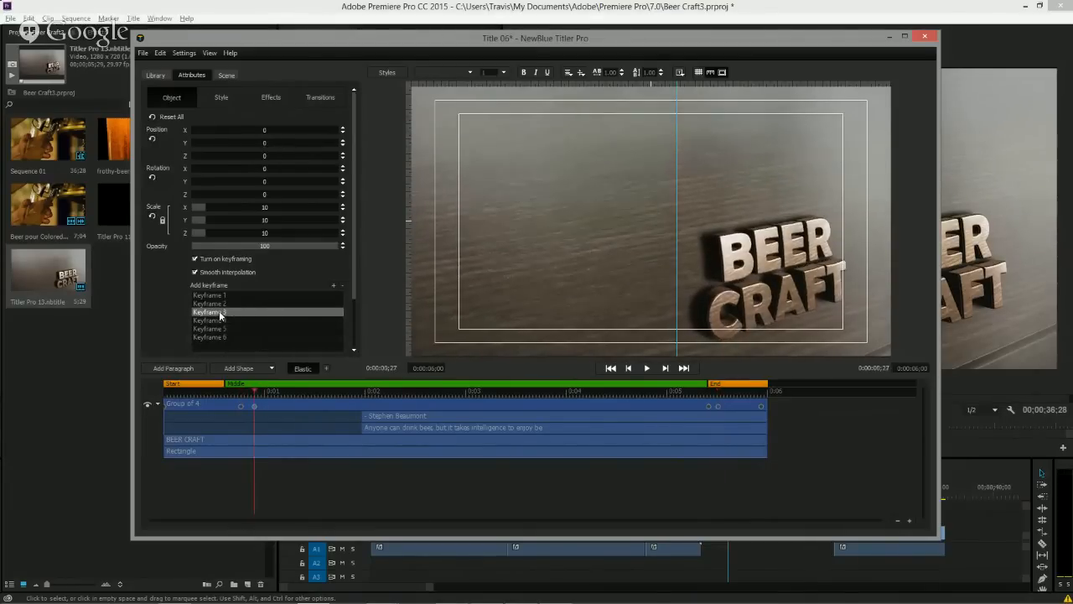
{"action": "right_click", "coordinate": [221, 312]}
{"action": "left_click", "coordinate": [243, 319]}
{"action": "left_click", "coordinate": [219, 321]}
{"action": "right_click", "coordinate": [222, 321]}
{"action": "left_click", "coordinate": [238, 340]}
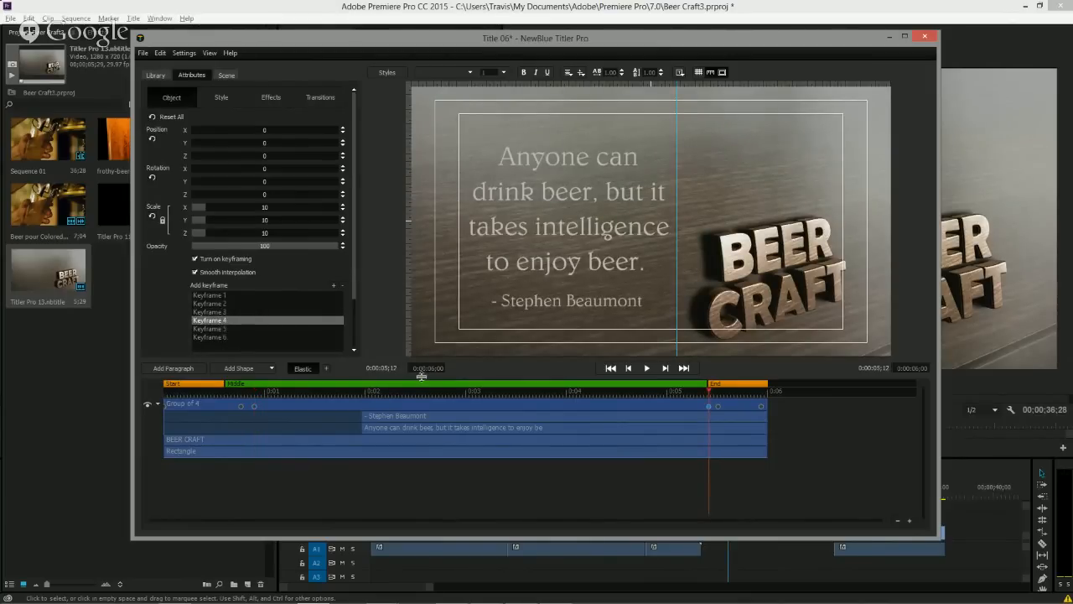
Play the title animation from the start to preview the intro and outro motion.
{"action": "left_click_drag", "start_coordinate": [378, 389], "coordinate": [128, 382]}
{"action": "key", "text": "space"}
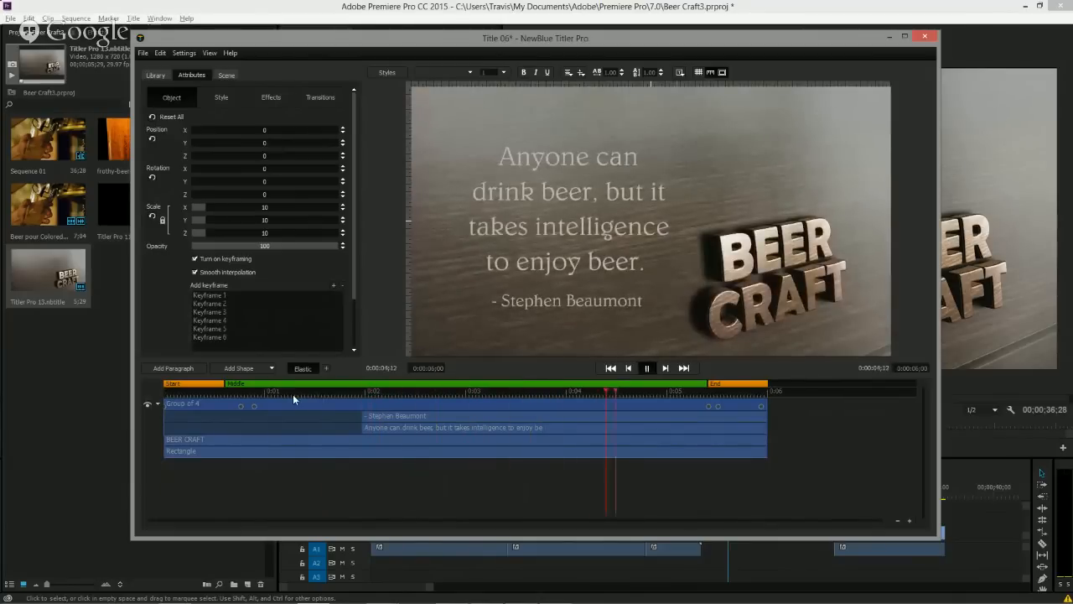
{"action": "key", "text": "space"}
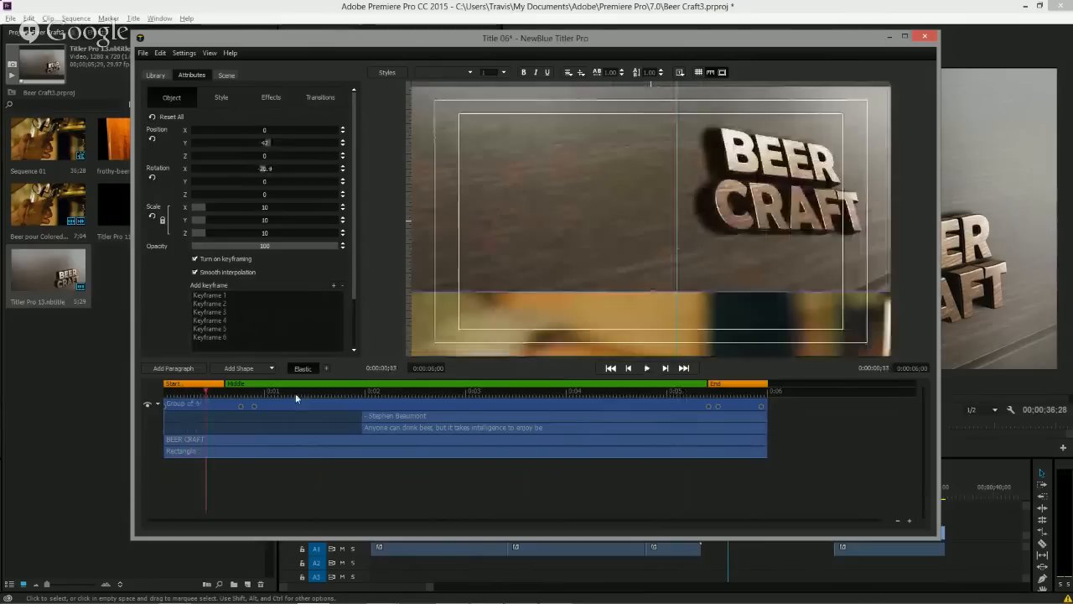
Reopen the quote title and turn off the Always open to Title Designer setting, then close the titler.
{"action": "left_click", "coordinate": [925, 37]}
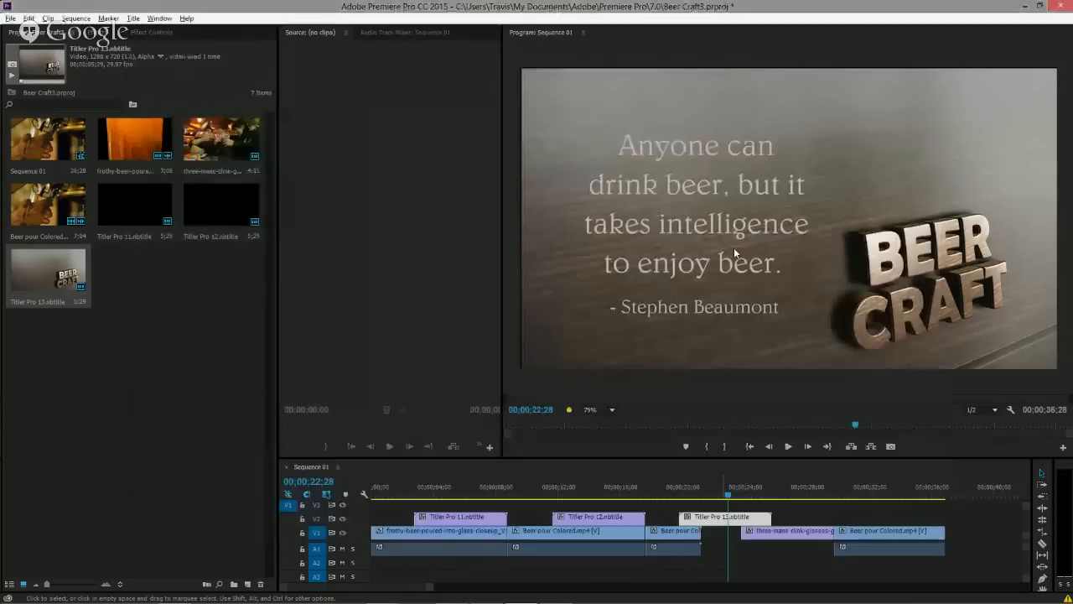
{"action": "left_click_drag", "start_coordinate": [698, 502], "coordinate": [726, 503]}
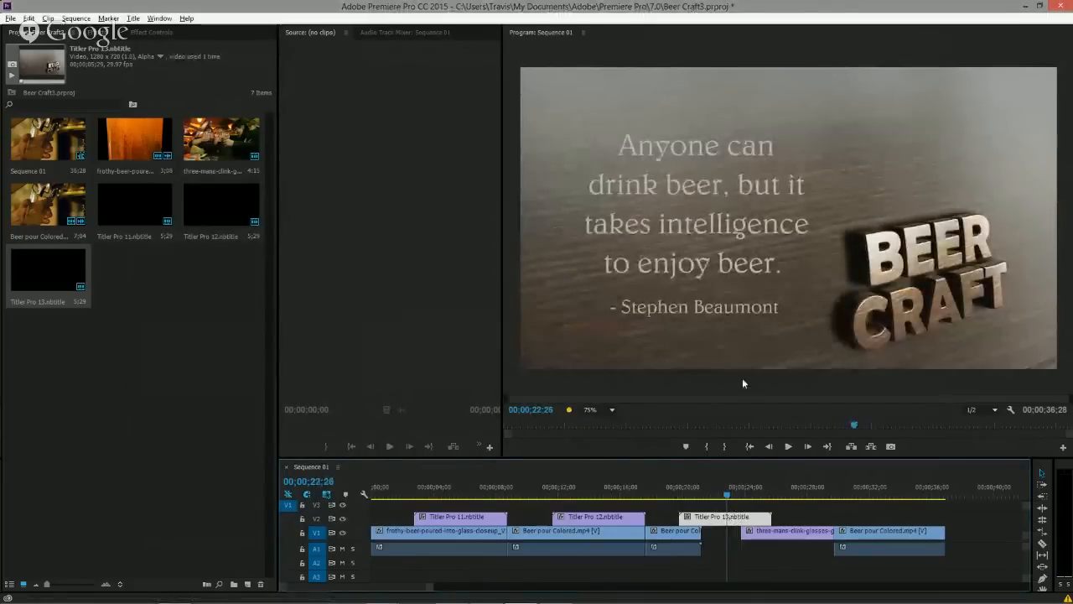
{"action": "double_click", "coordinate": [716, 519]}
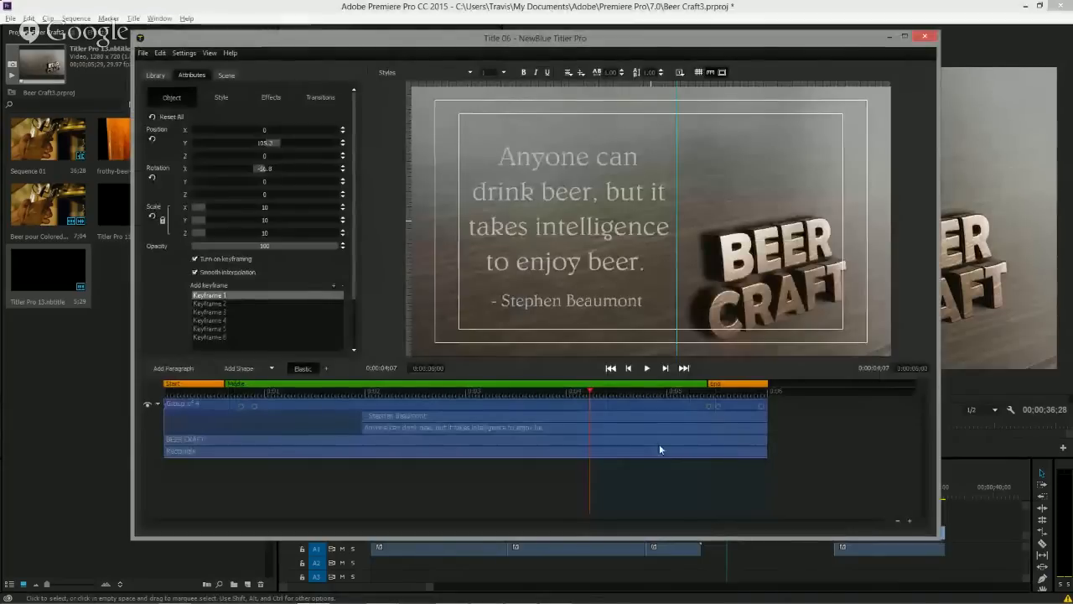
{"action": "left_click", "coordinate": [186, 52]}
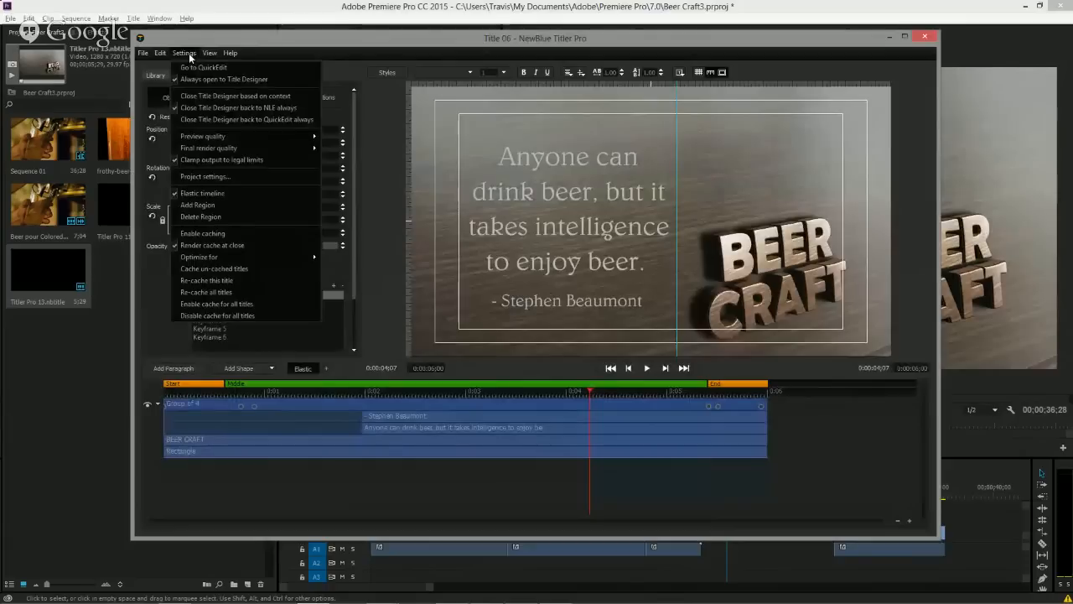
{"action": "left_click", "coordinate": [222, 82]}
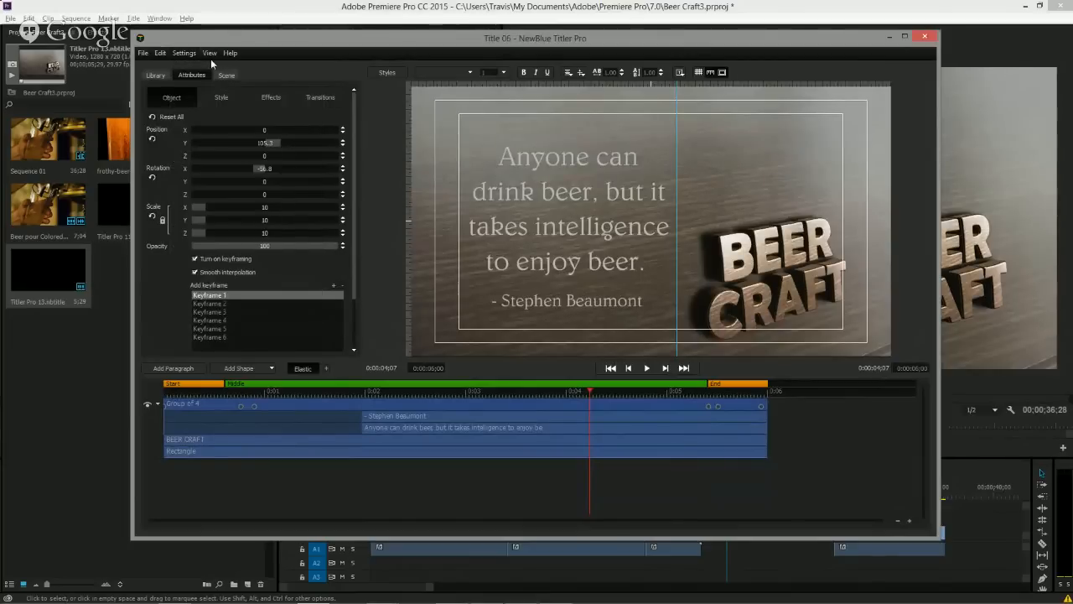
{"action": "left_click", "coordinate": [926, 39]}
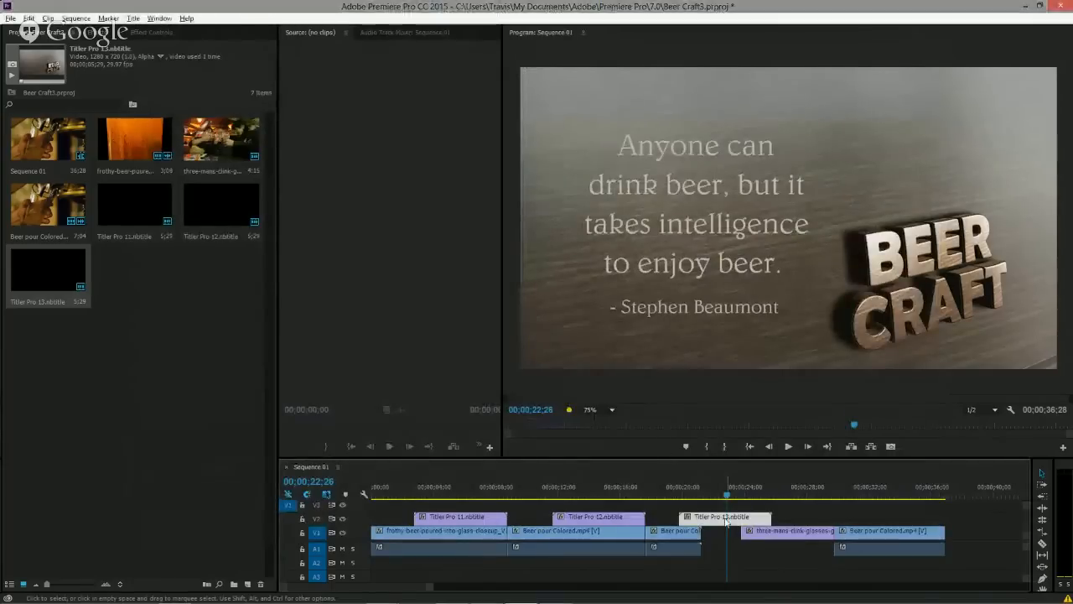
Open the quote title in Quick Edit.
{"action": "double_click", "coordinate": [726, 517]}
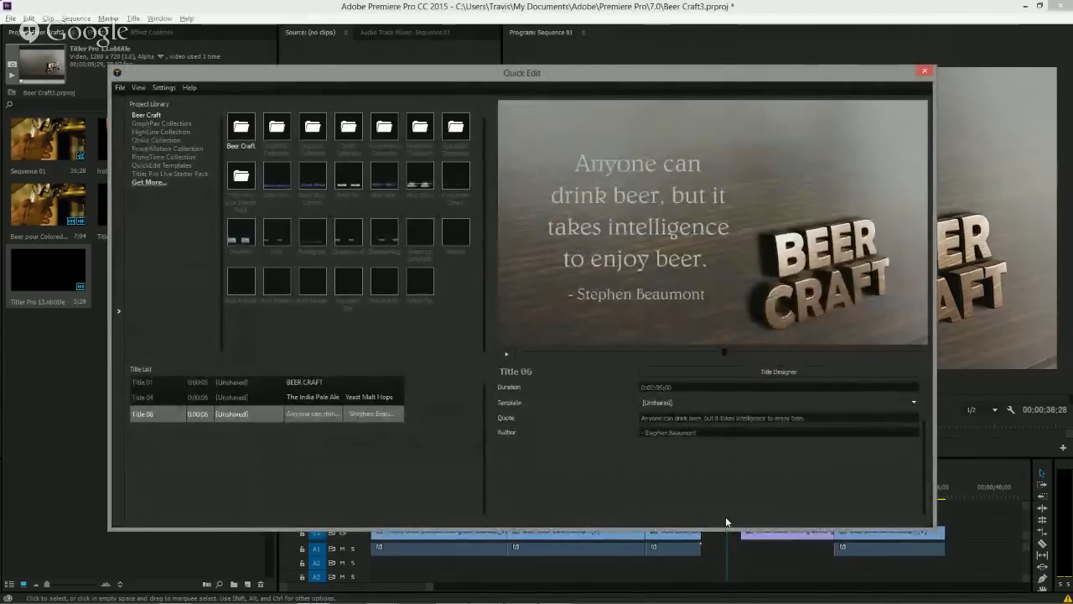
{"action": "left_click", "coordinate": [171, 88]}
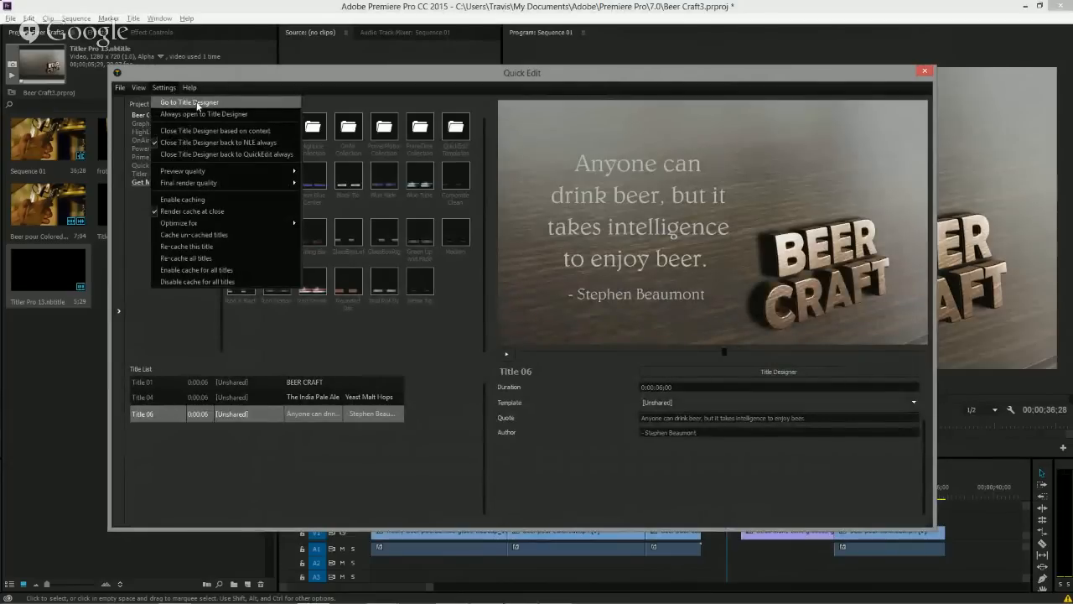
{"action": "left_click", "coordinate": [213, 76]}
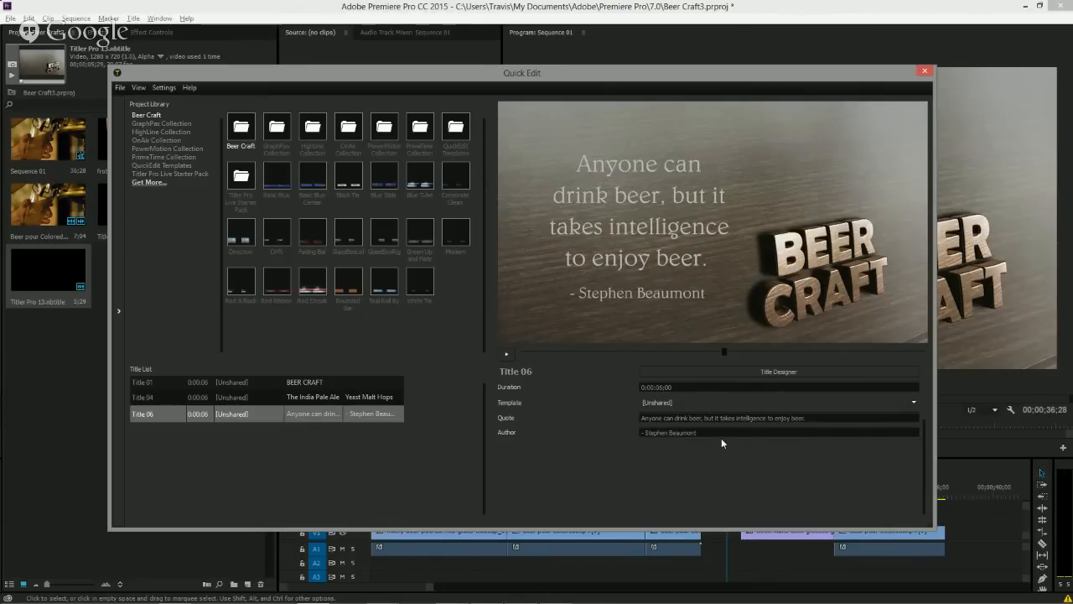
Copy the Abraham Lincoln quote from Notepad and paste it into the title's Quote field.
{"action": "mouse_move", "coordinate": [587, 602]}
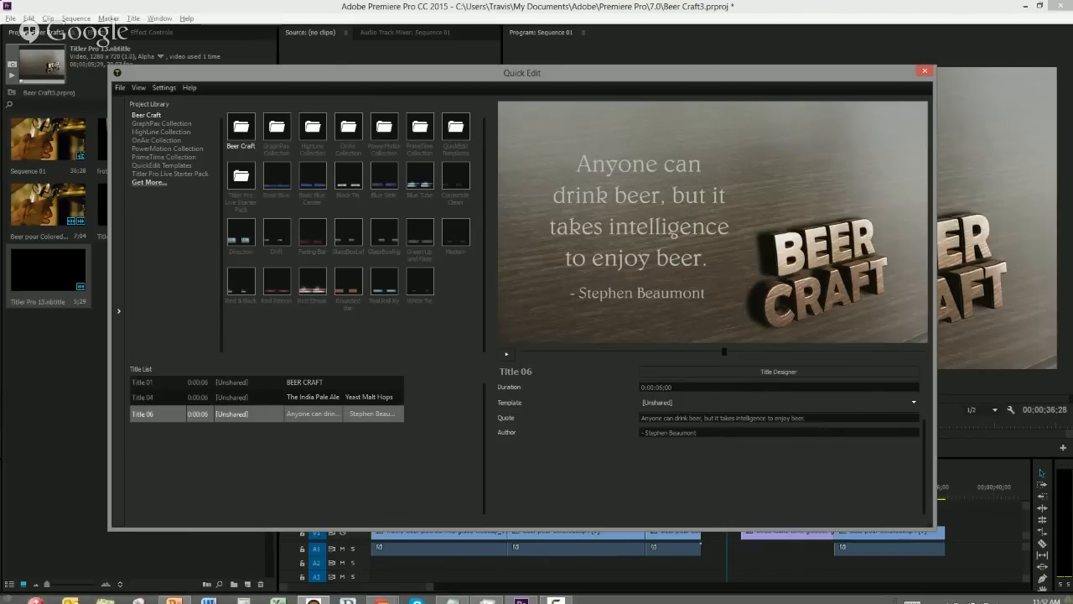
{"action": "left_click", "coordinate": [452, 600]}
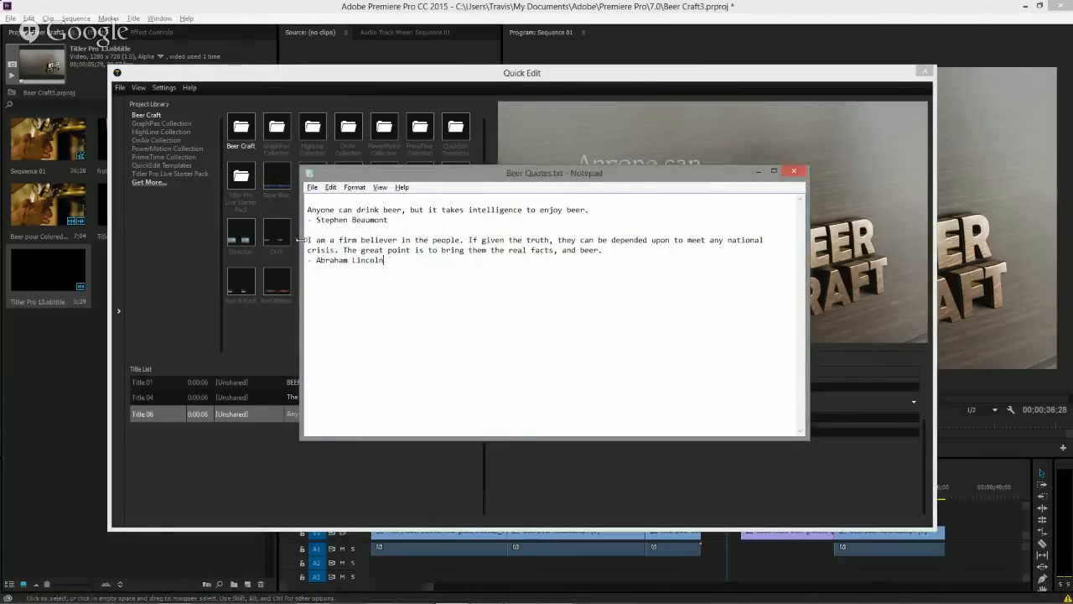
{"action": "left_click_drag", "start_coordinate": [307, 240], "coordinate": [607, 253]}
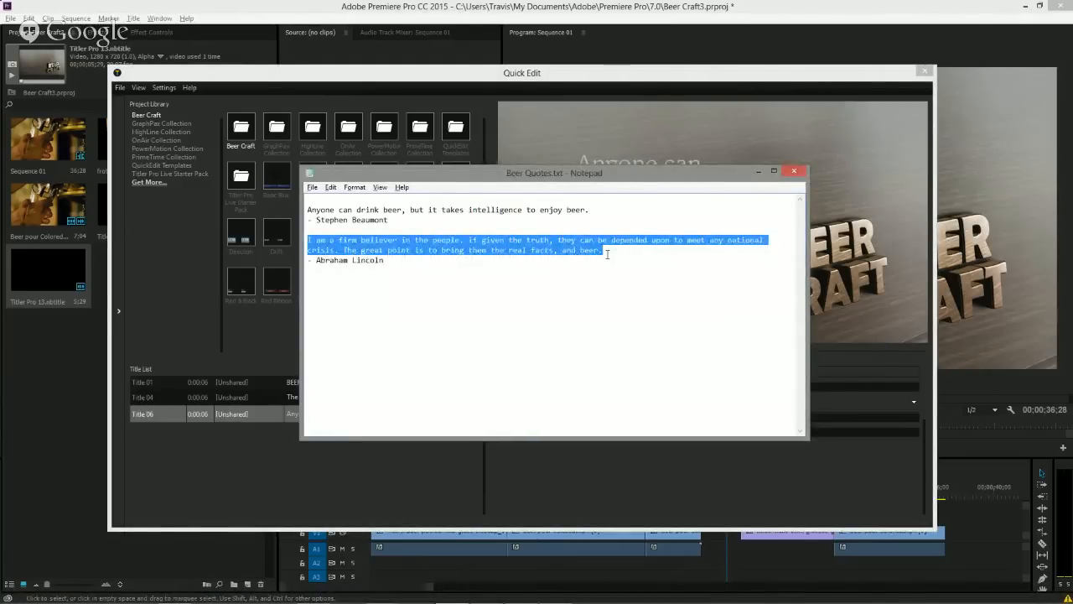
{"action": "left_click", "coordinate": [629, 80]}
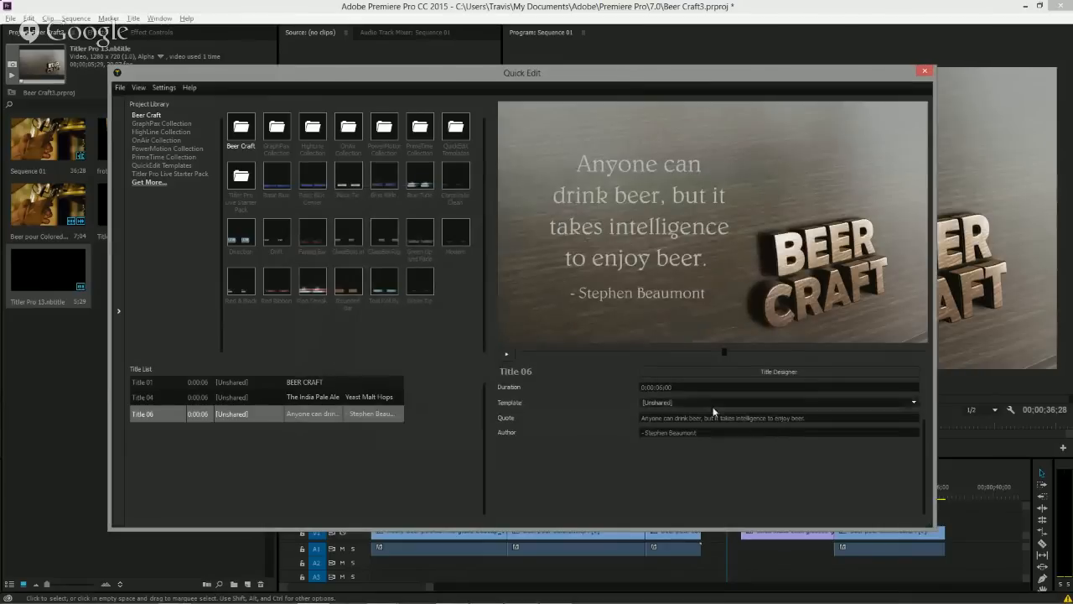
{"action": "left_click_drag", "start_coordinate": [816, 416], "coordinate": [603, 416]}
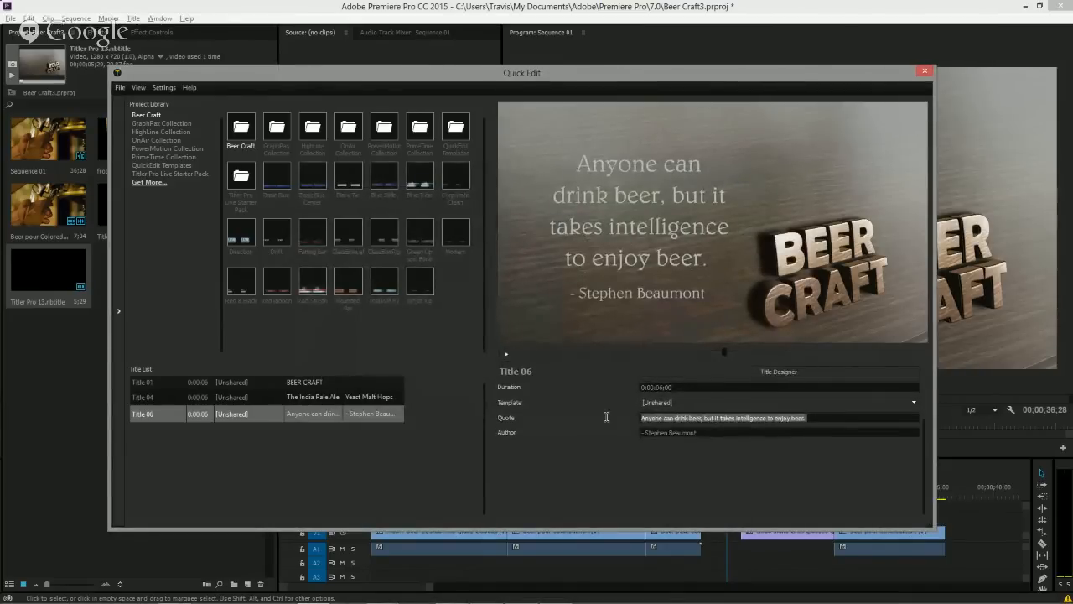
{"action": "key", "text": "ctrl+v"}
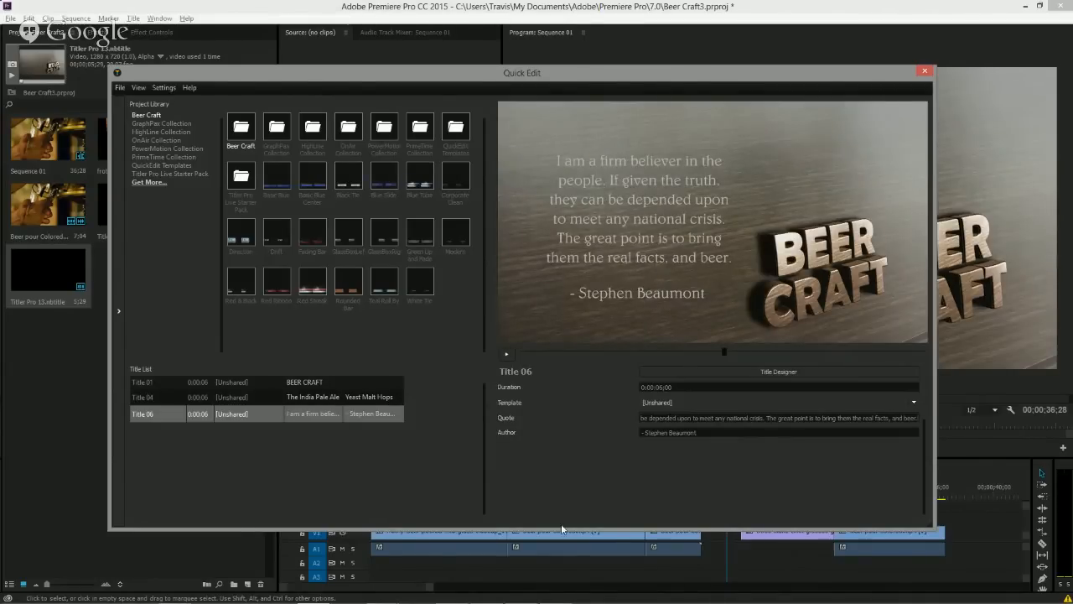
Copy the "- Abraham Lincoln" line from Notepad and paste it into the Author field.
{"action": "mouse_move", "coordinate": [553, 600]}
{"action": "left_click", "coordinate": [445, 598]}
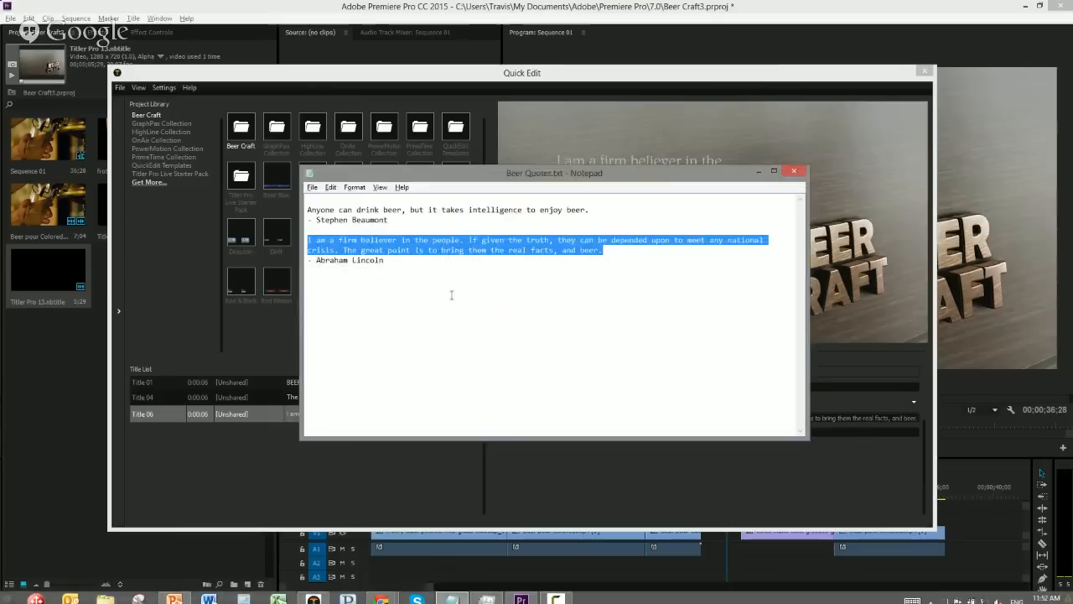
{"action": "left_click", "coordinate": [386, 260]}
{"action": "left_click_drag", "start_coordinate": [385, 260], "coordinate": [300, 260]}
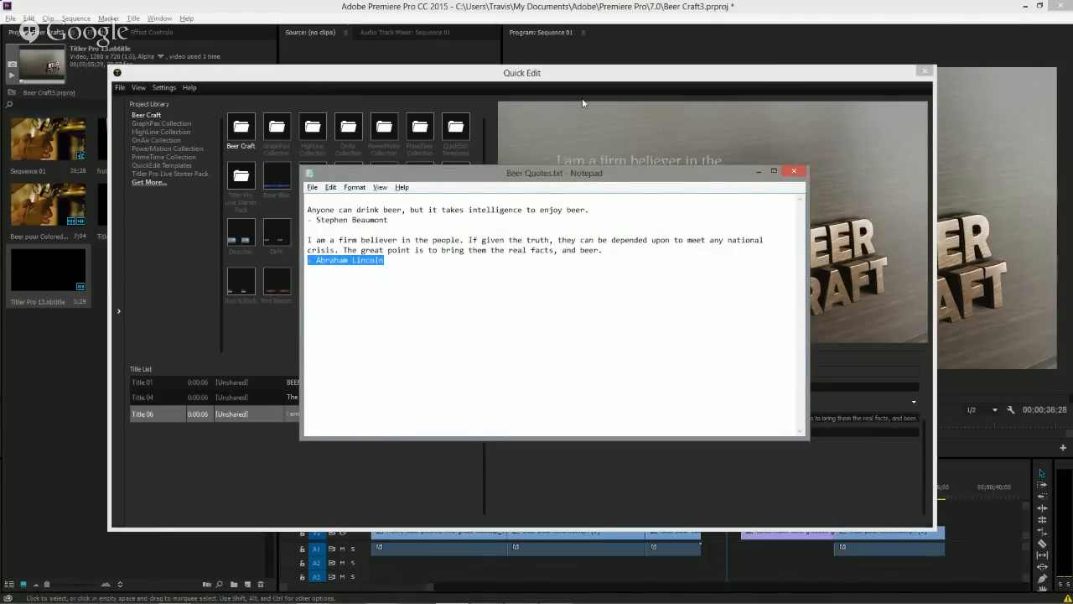
{"action": "left_click", "coordinate": [589, 75]}
{"action": "left_click_drag", "start_coordinate": [710, 436], "coordinate": [588, 434]}
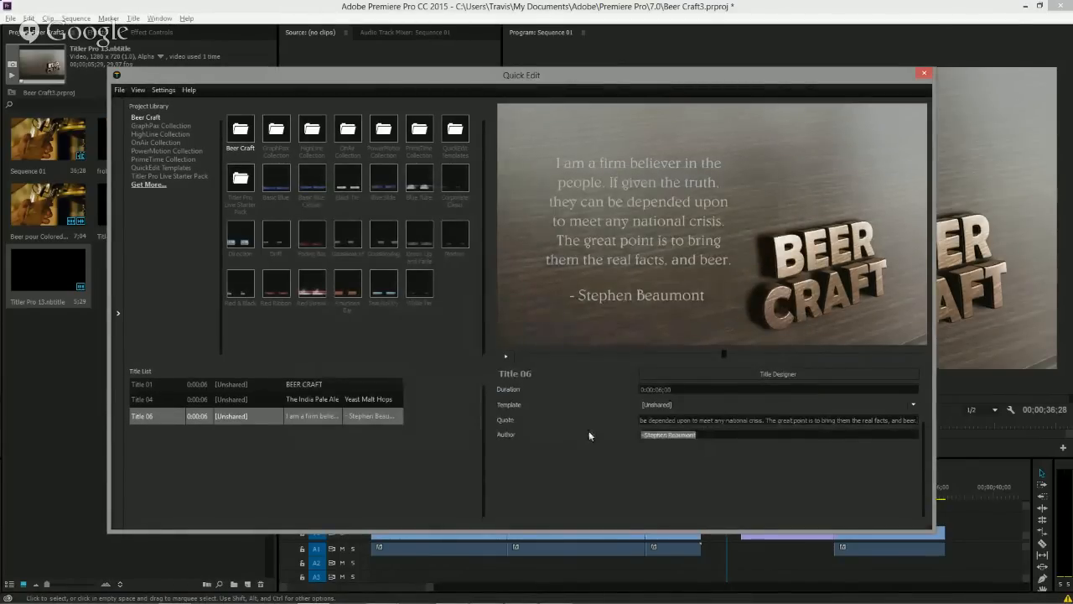
{"action": "key", "text": "ctrl+v"}
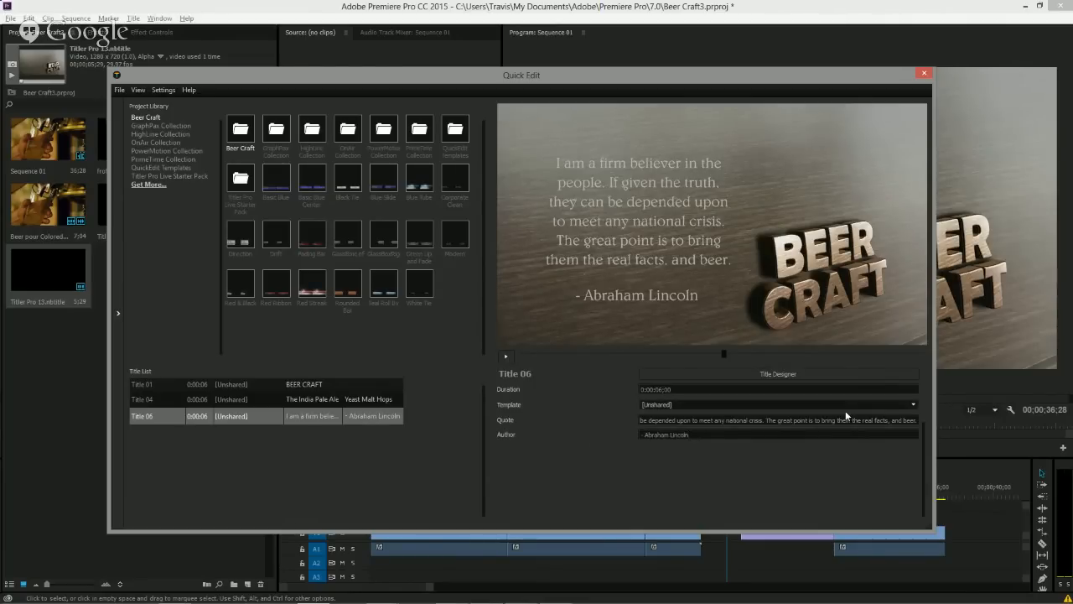
Close Quick Edit, create a new NewBlue Titler Pro 4 title and place it on track V2 after the quote title.
{"action": "left_click", "coordinate": [922, 75]}
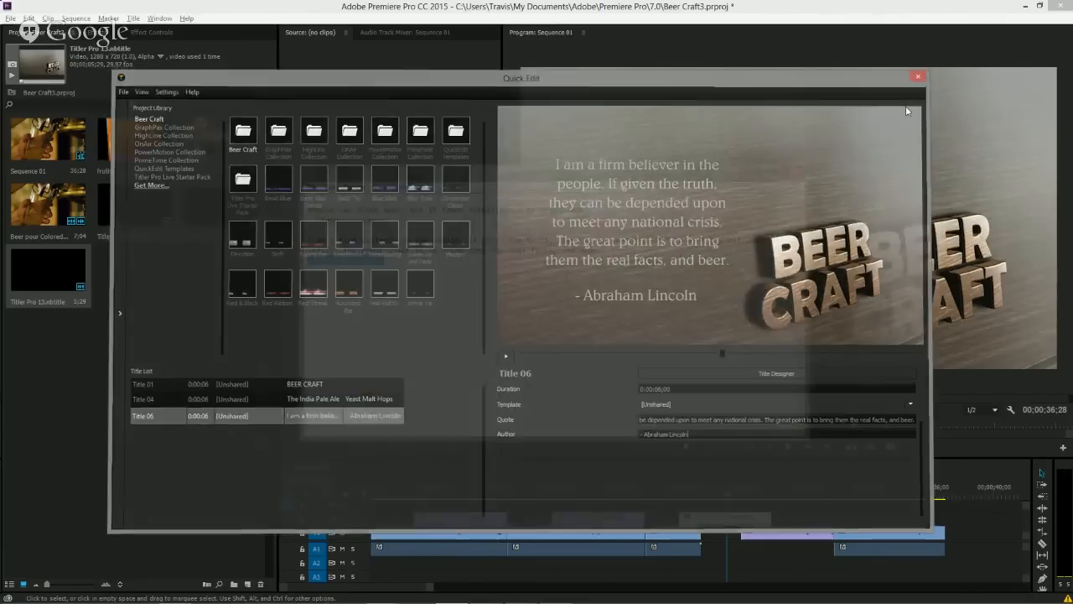
{"action": "left_click", "coordinate": [209, 355]}
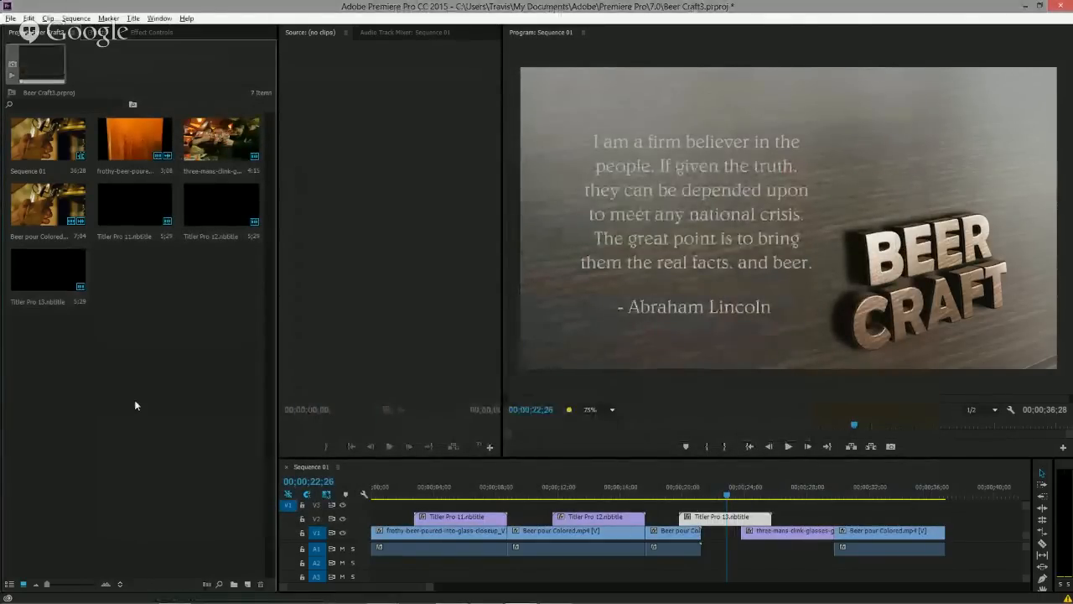
{"action": "left_click", "coordinate": [248, 584]}
{"action": "left_click", "coordinate": [321, 571]}
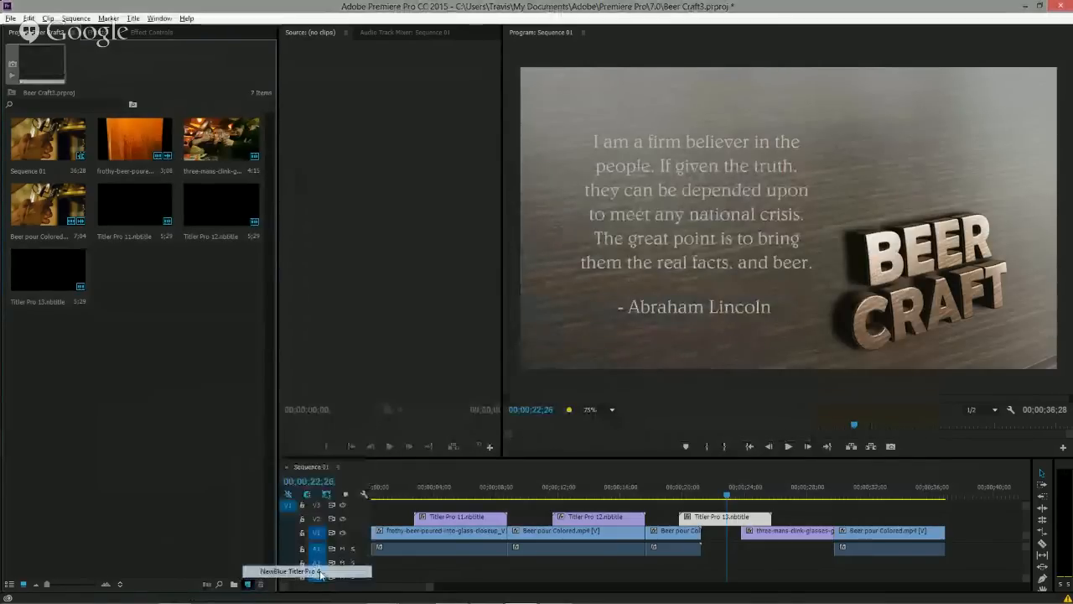
{"action": "left_click", "coordinate": [558, 347]}
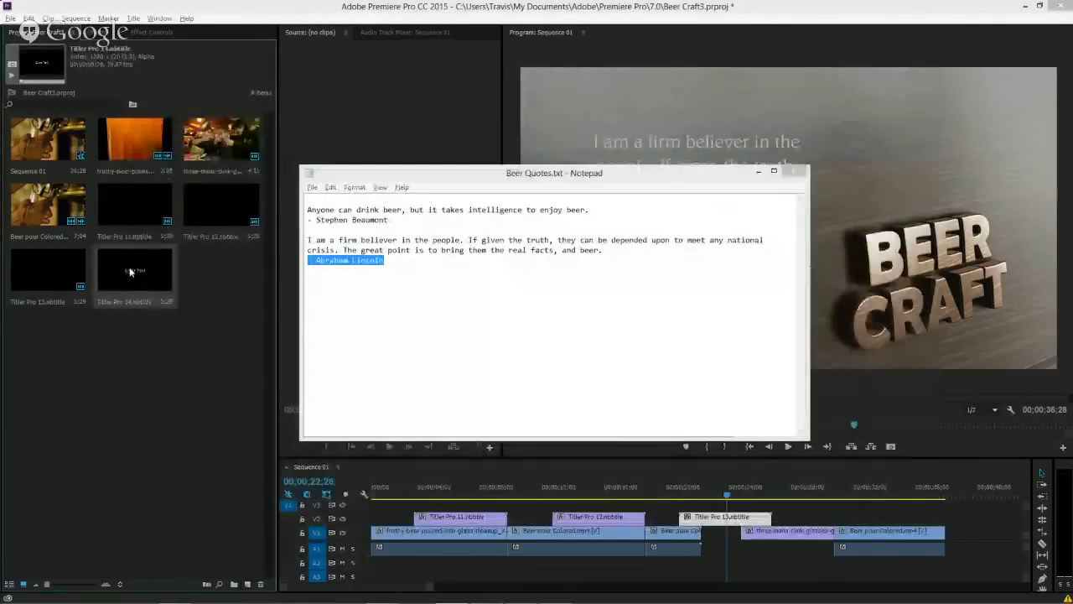
{"action": "left_click_drag", "start_coordinate": [130, 271], "coordinate": [793, 519]}
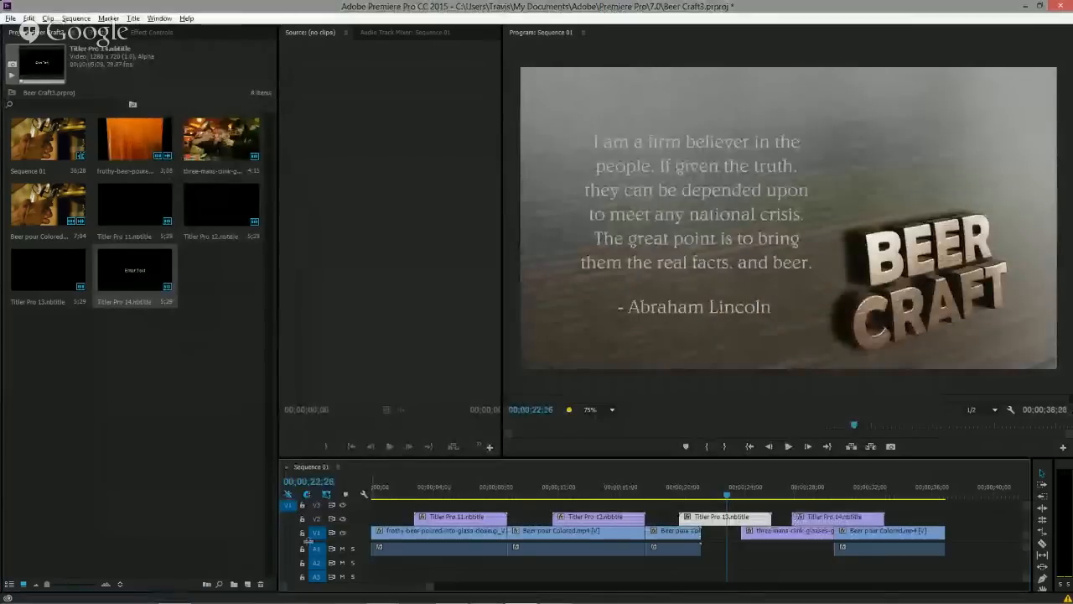
Create another NewBlue Titler Pro 4 title and place it on track V2 at the end of the sequence.
{"action": "left_click", "coordinate": [249, 584]}
{"action": "left_click", "coordinate": [294, 571]}
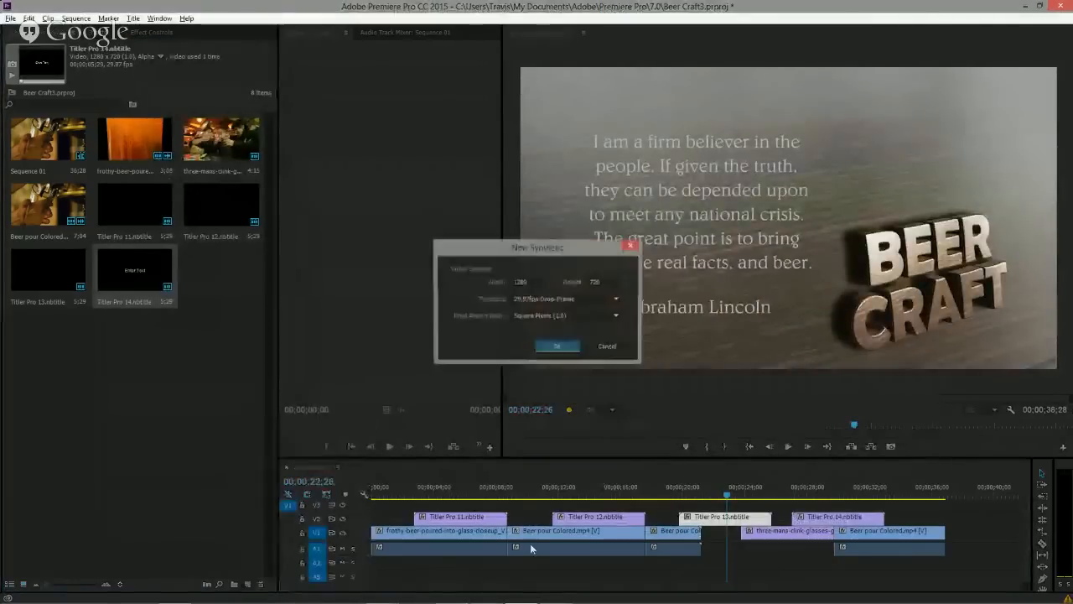
{"action": "left_click", "coordinate": [556, 346]}
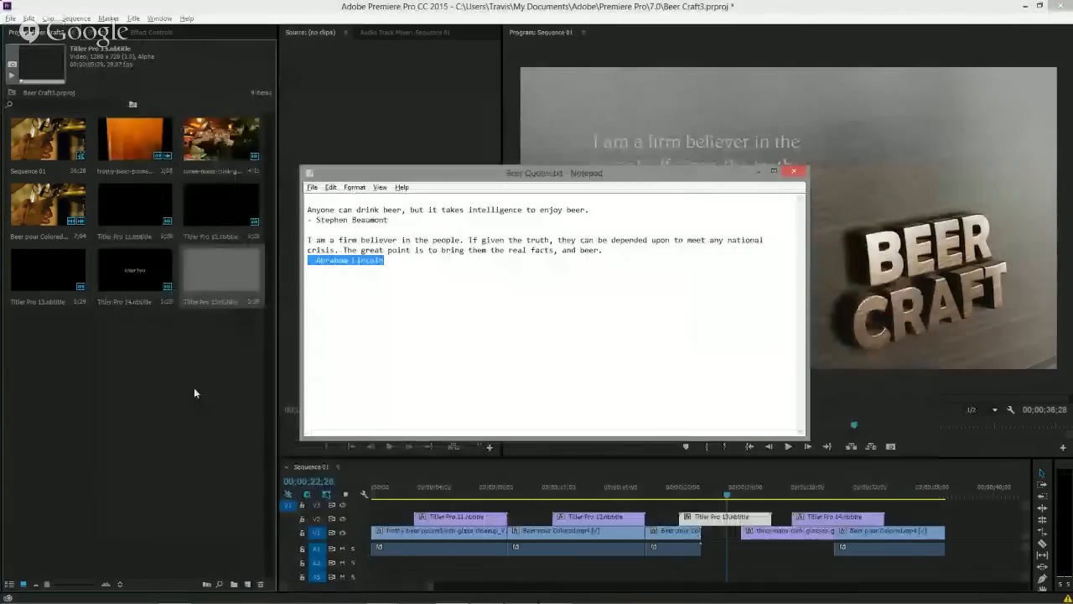
{"action": "left_click_drag", "start_coordinate": [222, 272], "coordinate": [876, 518]}
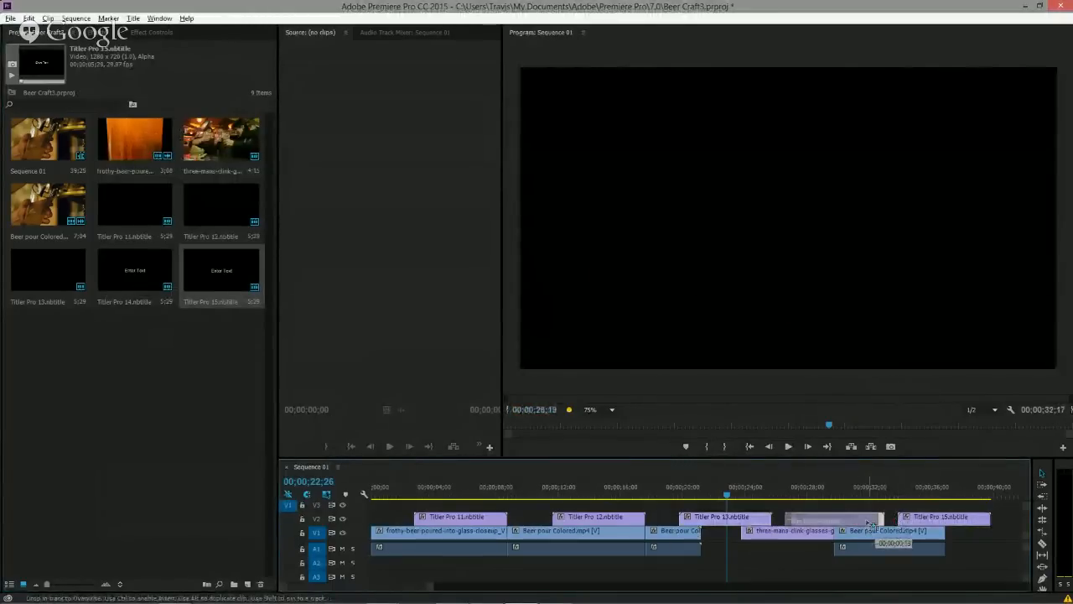
{"action": "left_click", "coordinate": [921, 517]}
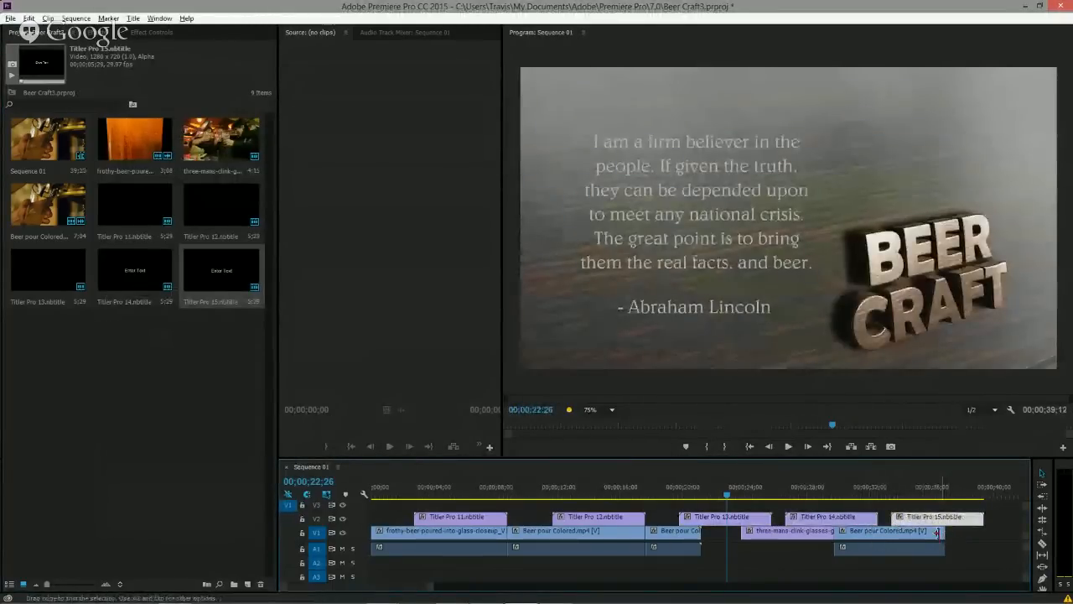
Extend the last beer-pour video clip on V1 so it ends with the final title clip.
{"action": "left_click_drag", "start_coordinate": [940, 537], "coordinate": [1010, 538]}
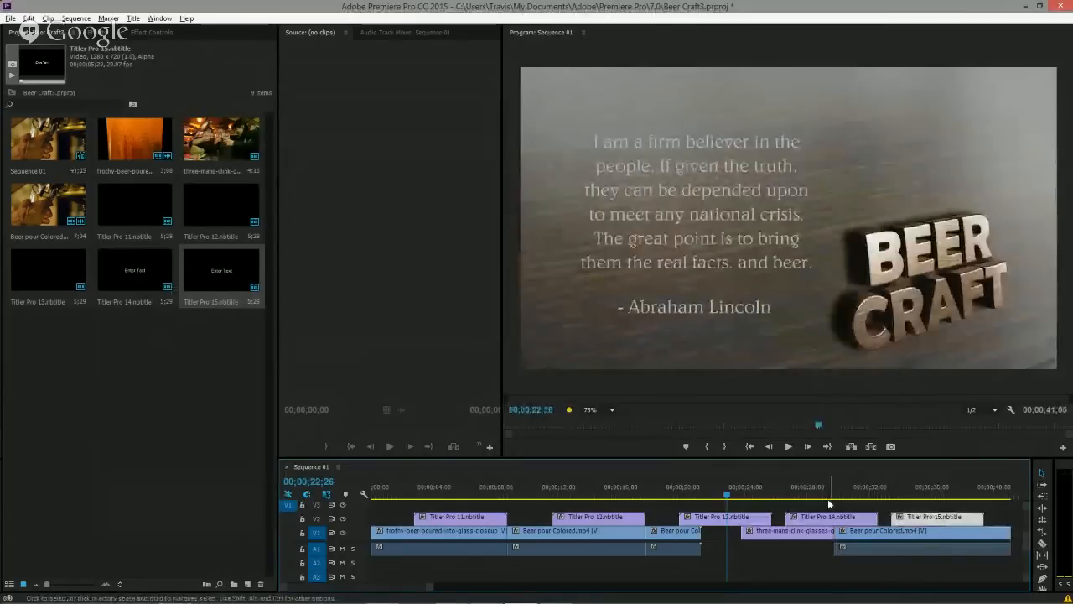
{"action": "left_click", "coordinate": [805, 495]}
{"action": "mouse_move", "coordinate": [805, 495]}
{"action": "left_mouse_down"}
{"action": "mouse_move", "coordinate": [912, 500]}
{"action": "mouse_move", "coordinate": [826, 496]}
{"action": "left_mouse_up"}
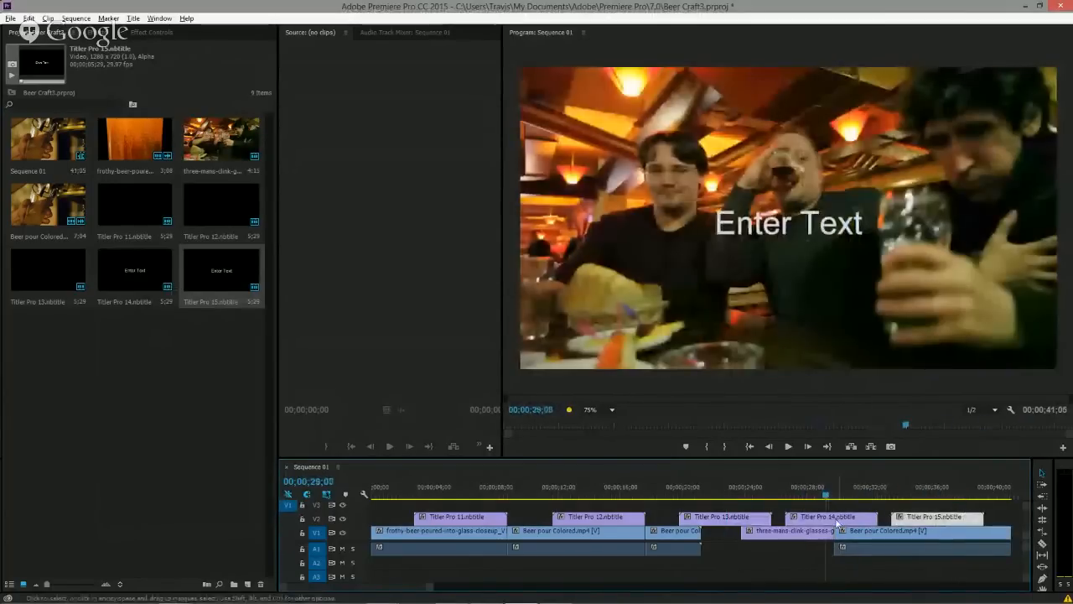
Open Quick Edit from the fourth title clip and apply the Beer Craft L3rd2 template to Title 10.
{"action": "left_click", "coordinate": [835, 518]}
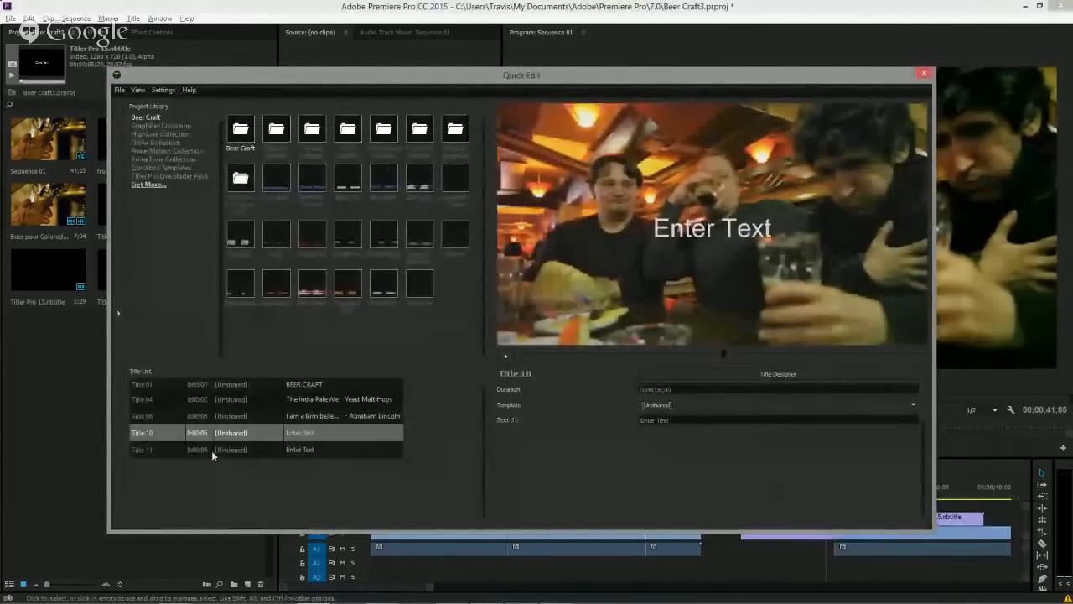
{"action": "left_click", "coordinate": [204, 384]}
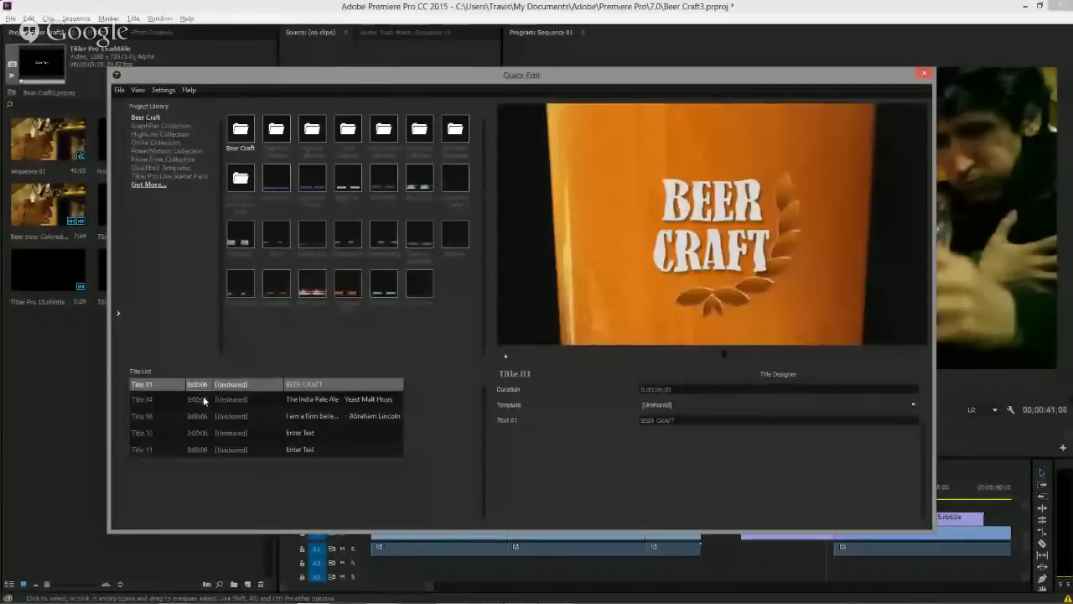
{"action": "left_click", "coordinate": [204, 400]}
{"action": "left_click", "coordinate": [203, 414]}
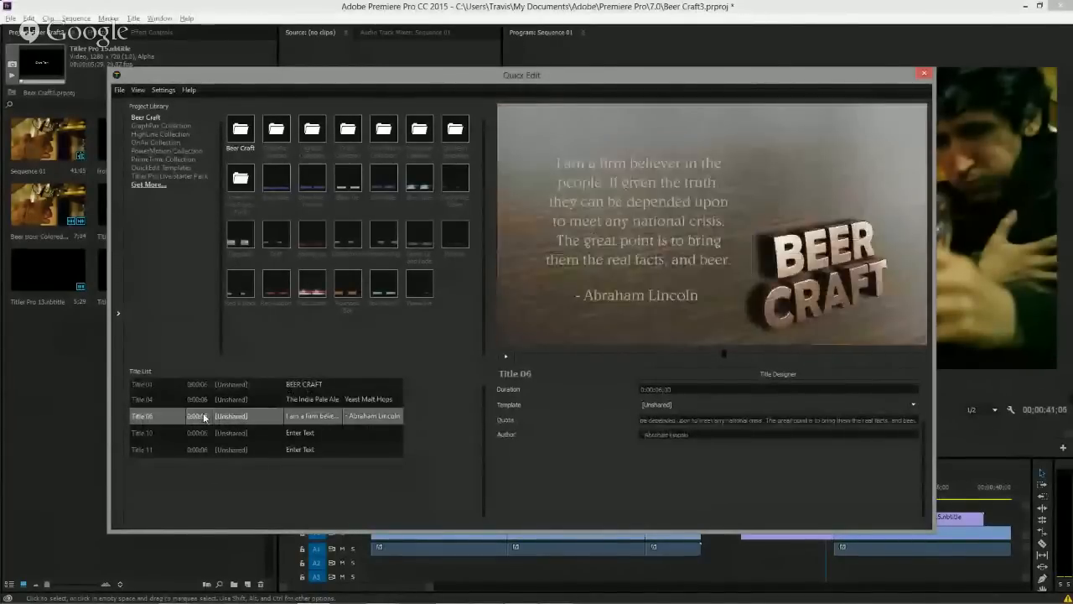
{"action": "left_click", "coordinate": [203, 433]}
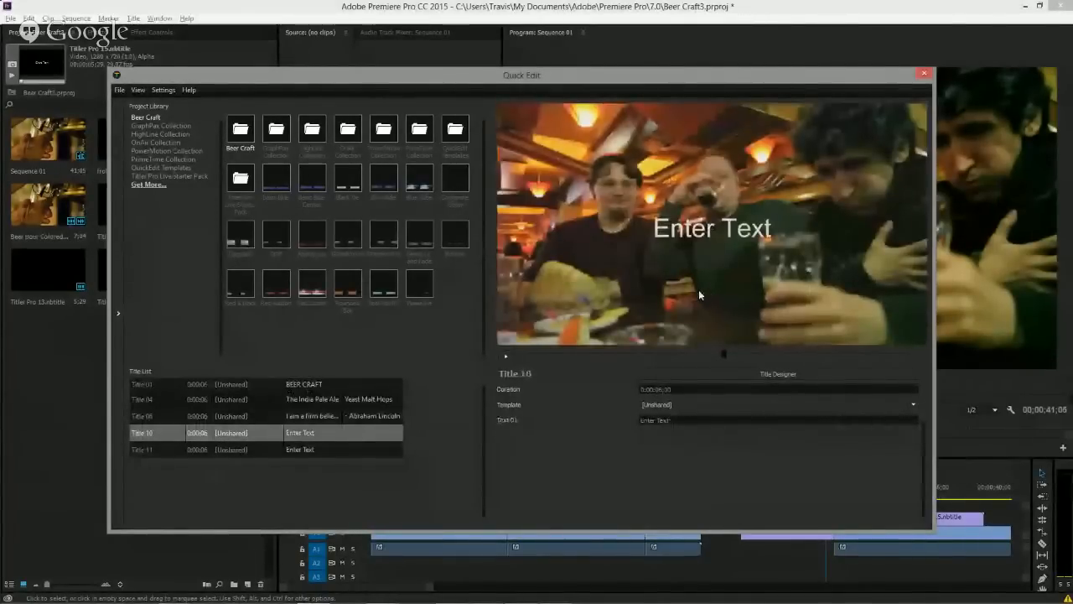
{"action": "double_click", "coordinate": [236, 137]}
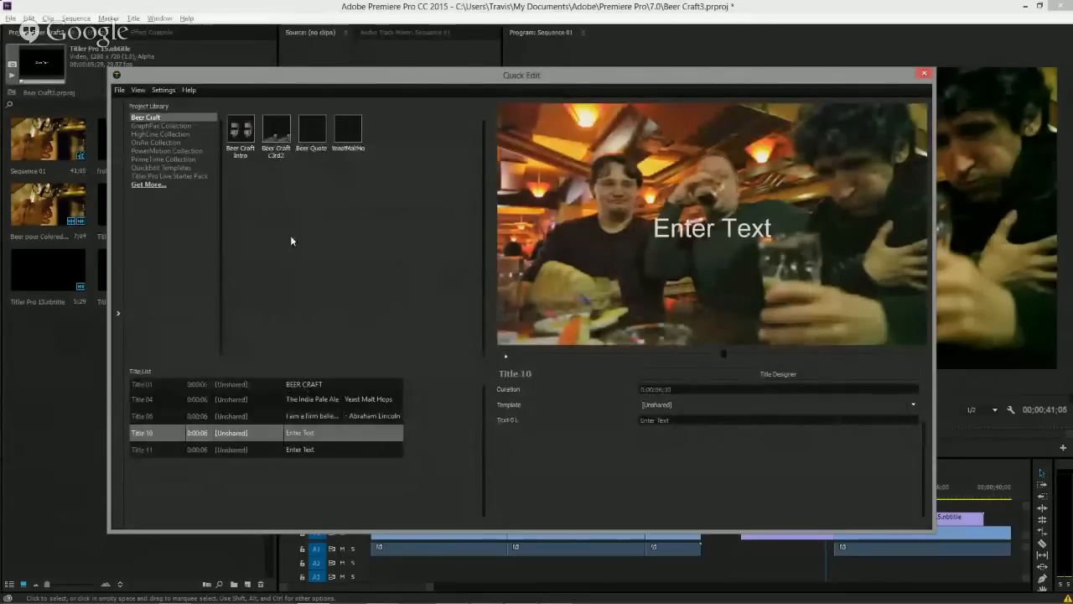
{"action": "mouse_move", "coordinate": [276, 132]}
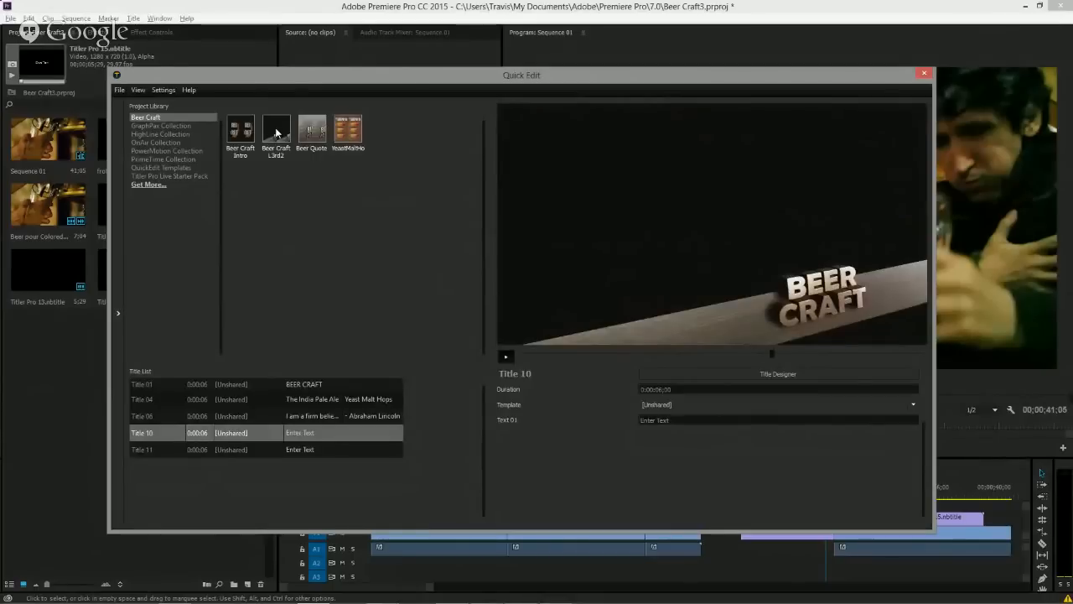
{"action": "left_click_drag", "start_coordinate": [280, 142], "coordinate": [255, 387]}
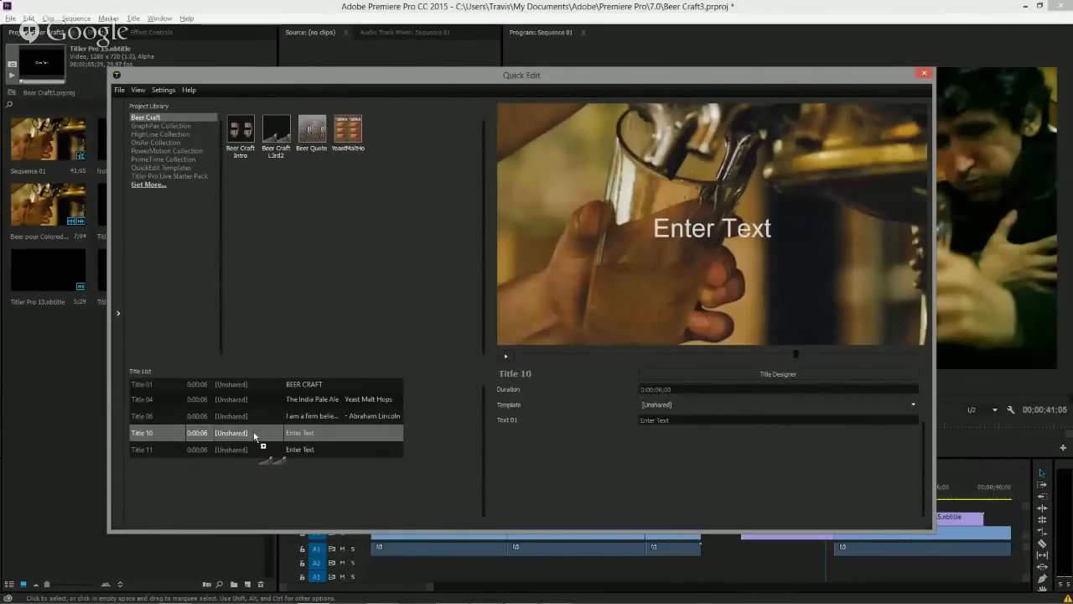
{"action": "left_click_drag", "start_coordinate": [254, 431], "coordinate": [253, 431]}
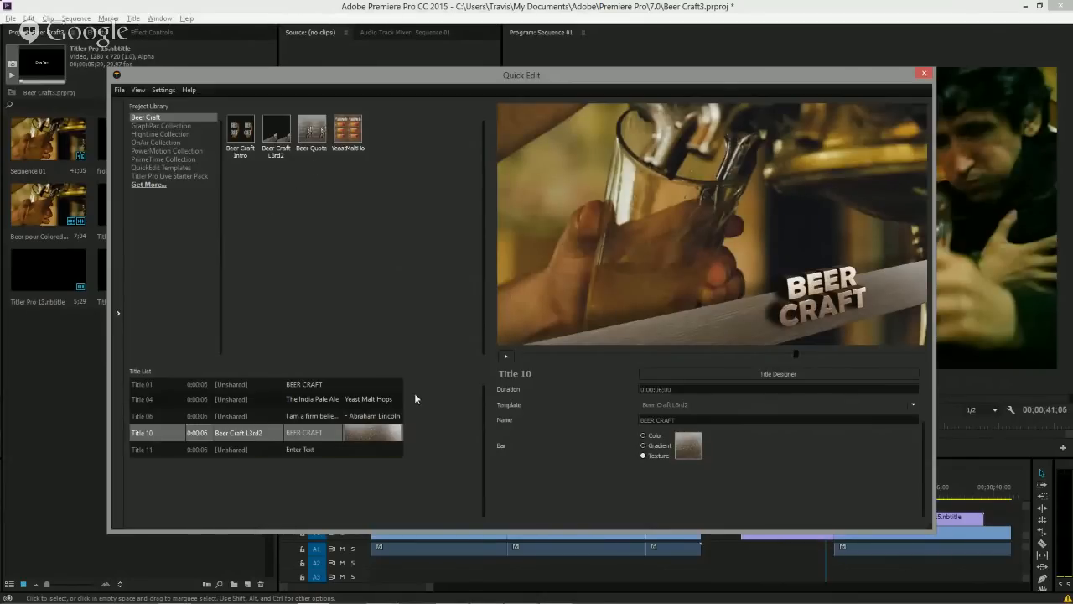
Apply the Beer Craft L3rd2 template to Title 11, replacing the Beer Quote template first tried there.
{"action": "left_click", "coordinate": [256, 449]}
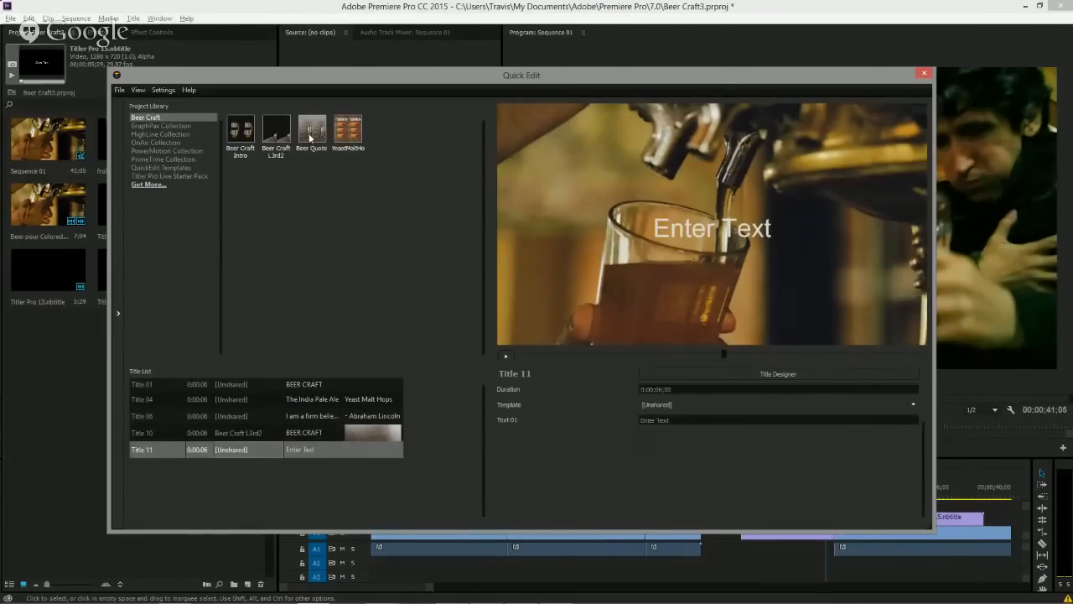
{"action": "left_click_drag", "start_coordinate": [310, 137], "coordinate": [240, 449]}
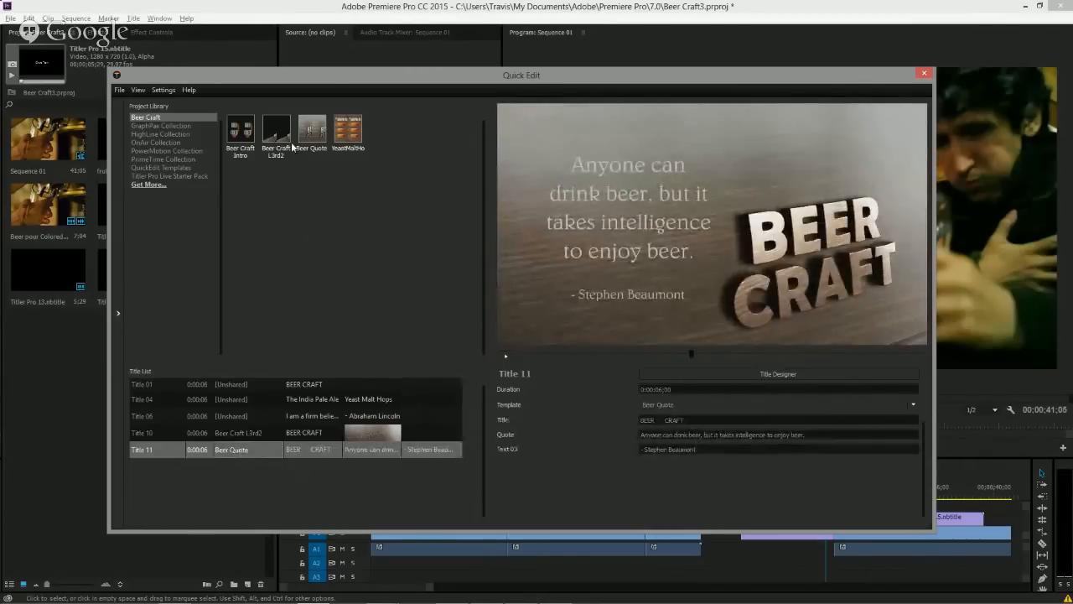
{"action": "mouse_move", "coordinate": [276, 131]}
{"action": "left_click_drag", "start_coordinate": [276, 131], "coordinate": [260, 451]}
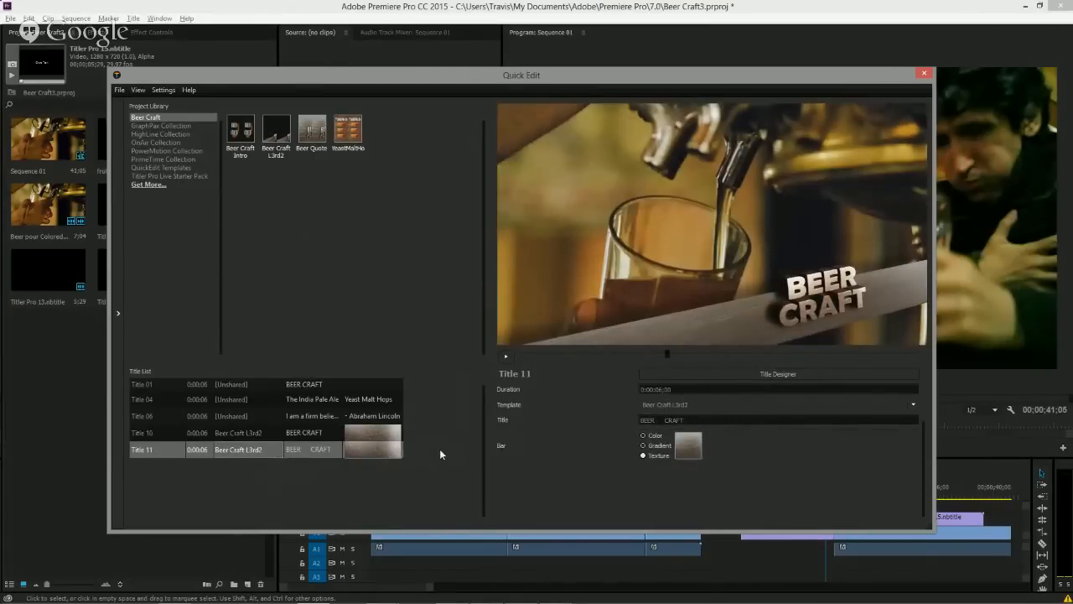
{"action": "left_click", "coordinate": [250, 434]}
{"action": "left_click", "coordinate": [245, 451]}
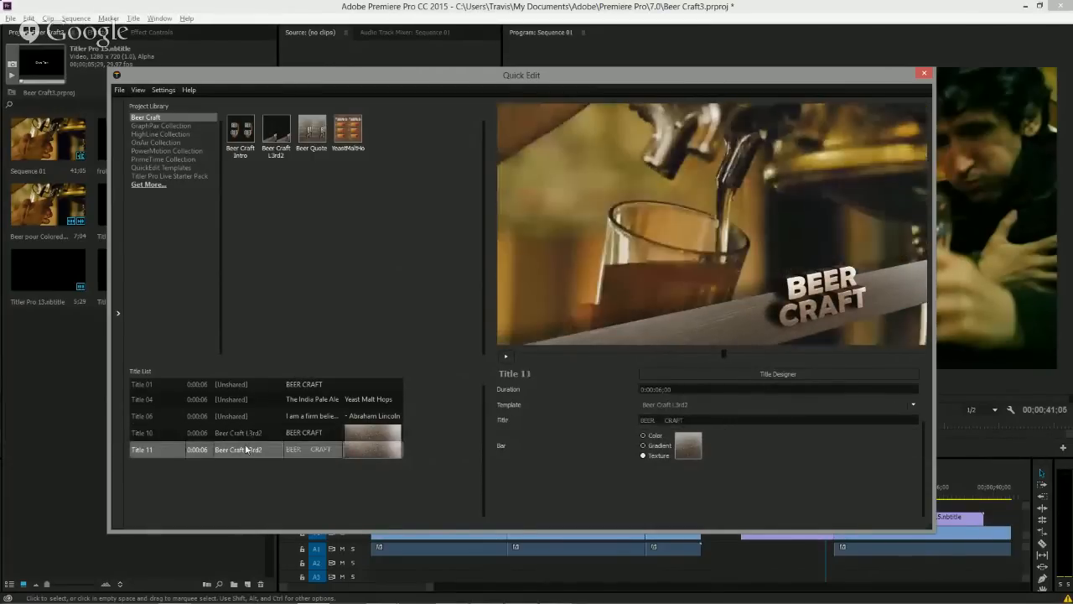
Set Title 10's Name text to "GOOD FRIENDS Are here and having fun".
{"action": "left_click", "coordinate": [249, 437]}
{"action": "left_click_drag", "start_coordinate": [683, 420], "coordinate": [615, 420]}
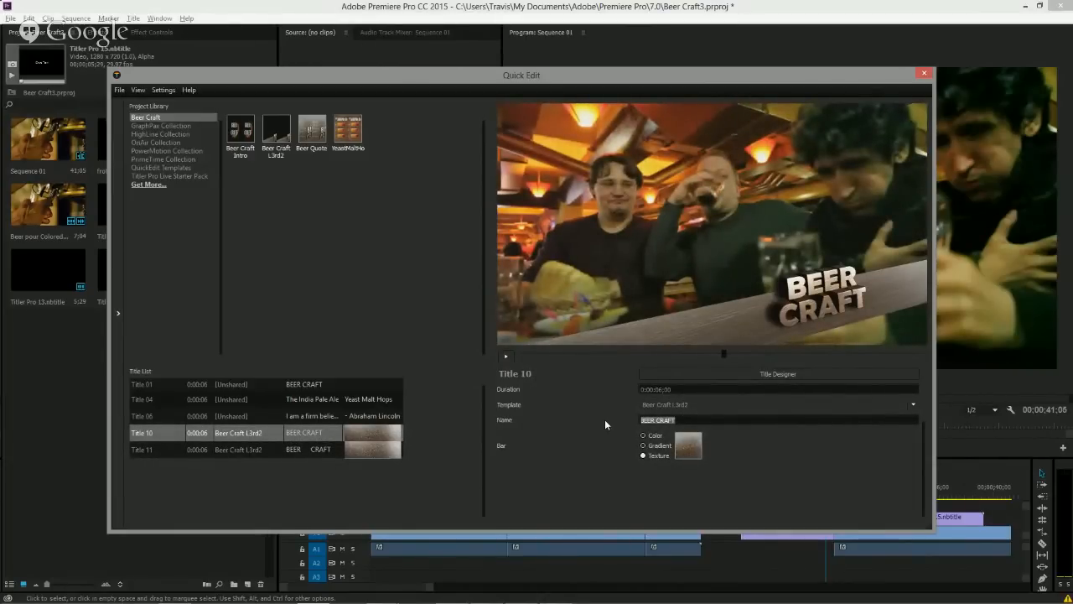
{"action": "type", "text": "GOOD FRIENDS"}
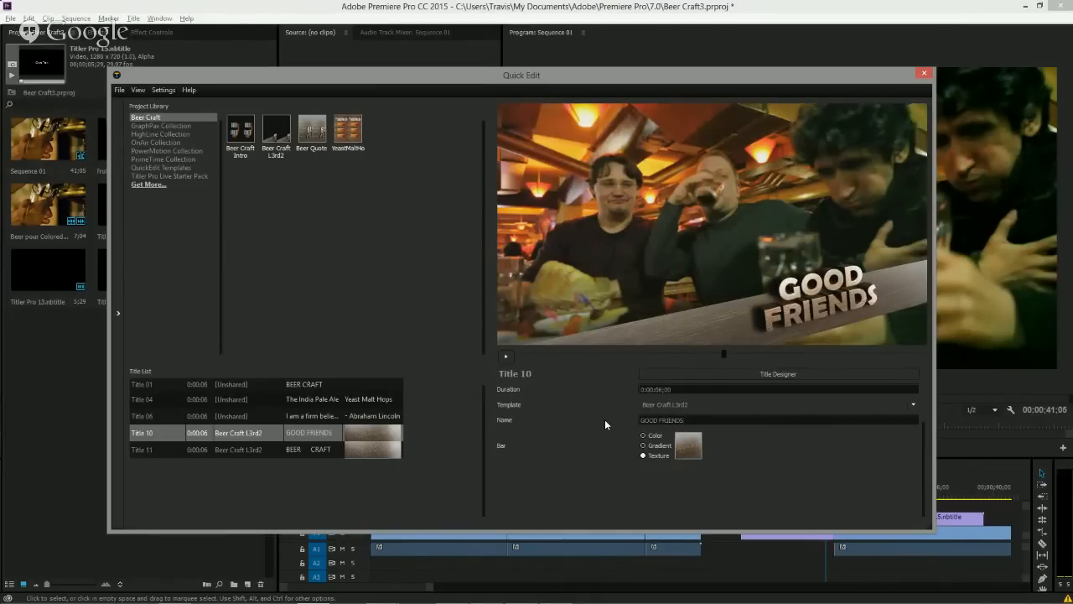
{"action": "type", "text": " Are here"}
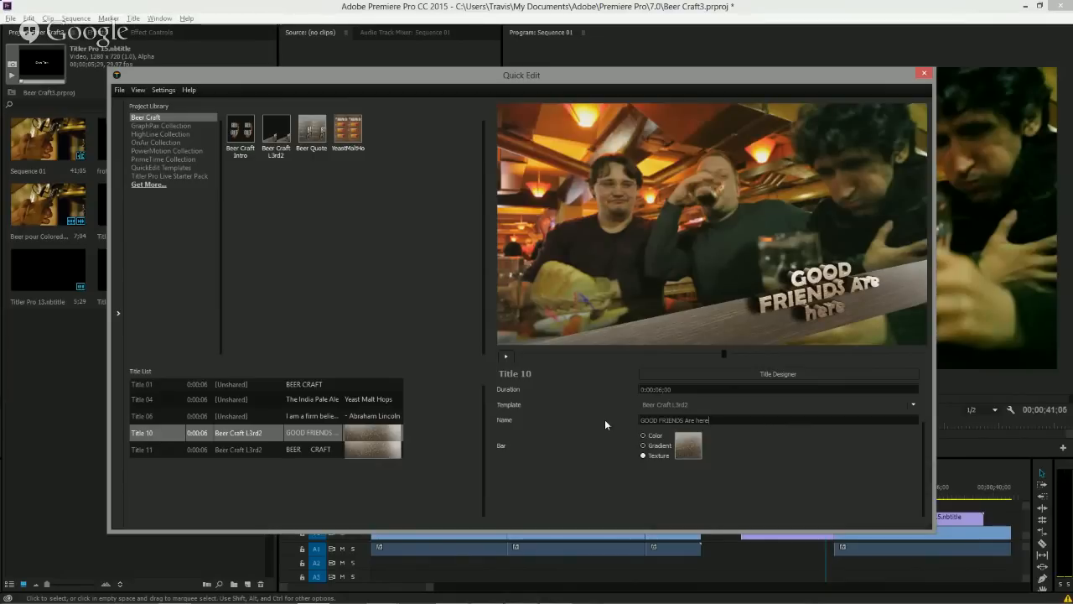
{"action": "type", "text": " and having fun"}
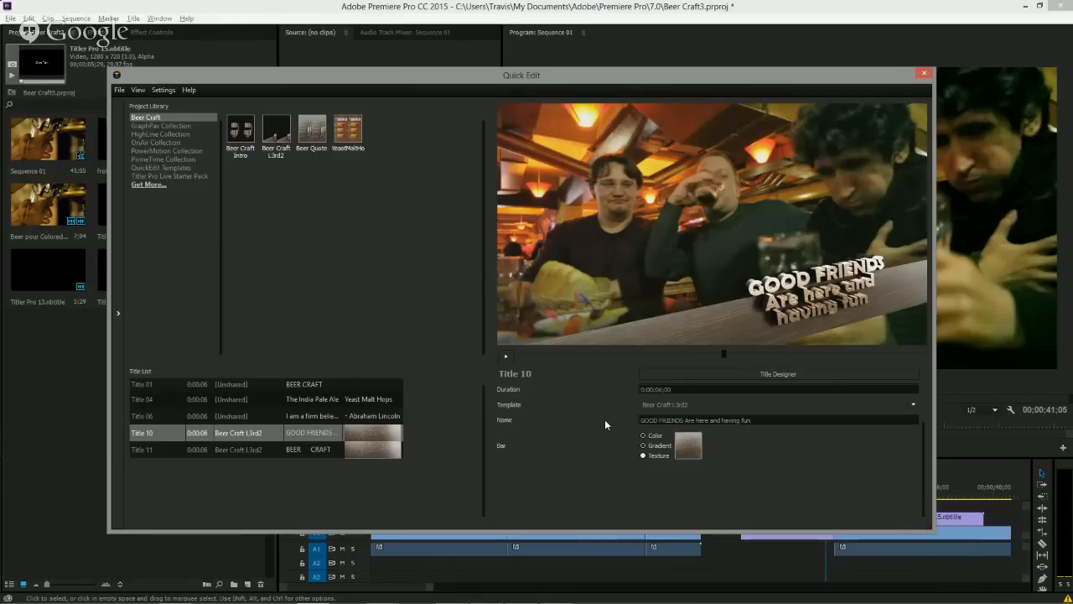
Open Title 11 in Title Designer to inspect its text and bar layer settings, then close it.
{"action": "left_click", "coordinate": [253, 455]}
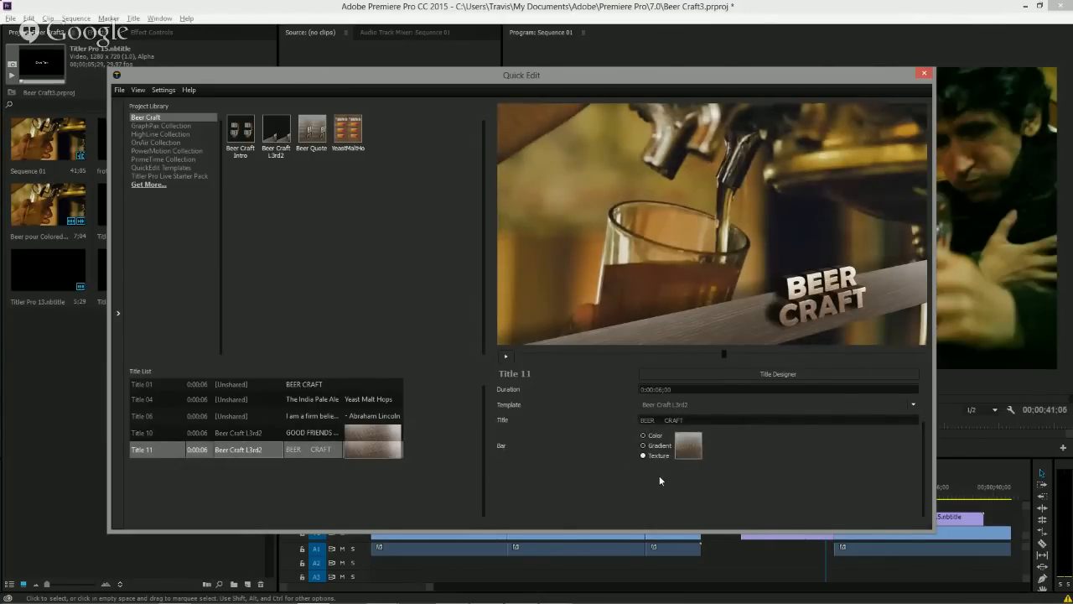
{"action": "left_click", "coordinate": [764, 374]}
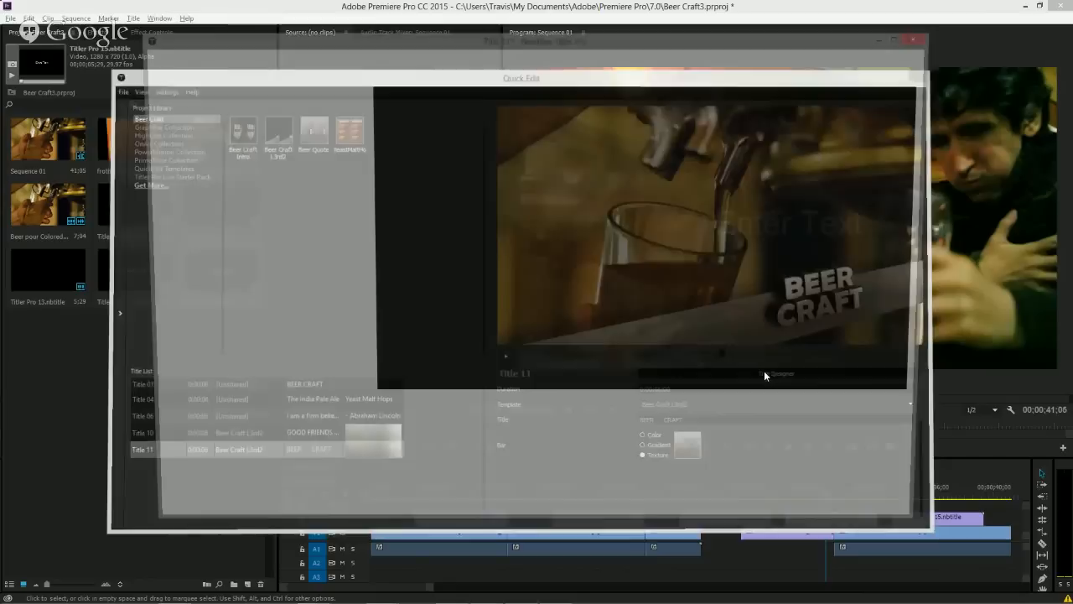
{"action": "left_click", "coordinate": [438, 462]}
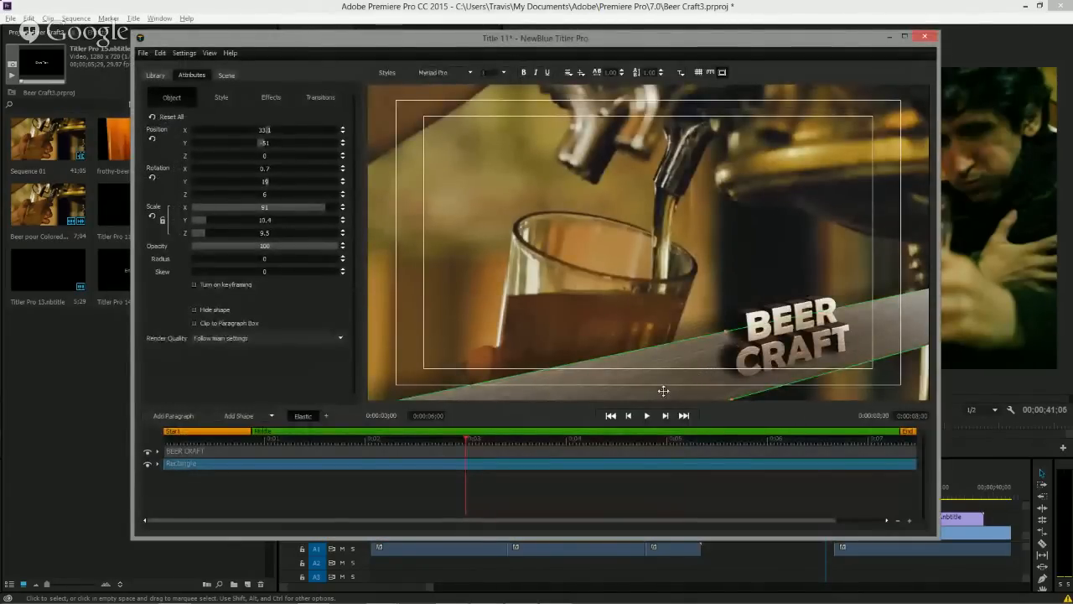
{"action": "left_click", "coordinate": [607, 452]}
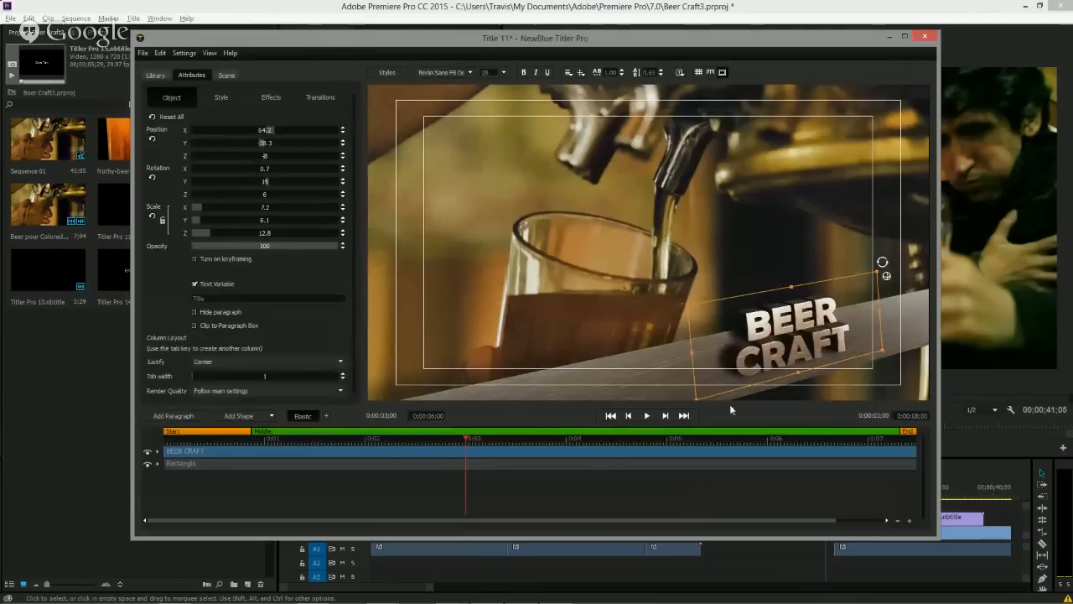
{"action": "left_click", "coordinate": [679, 72]}
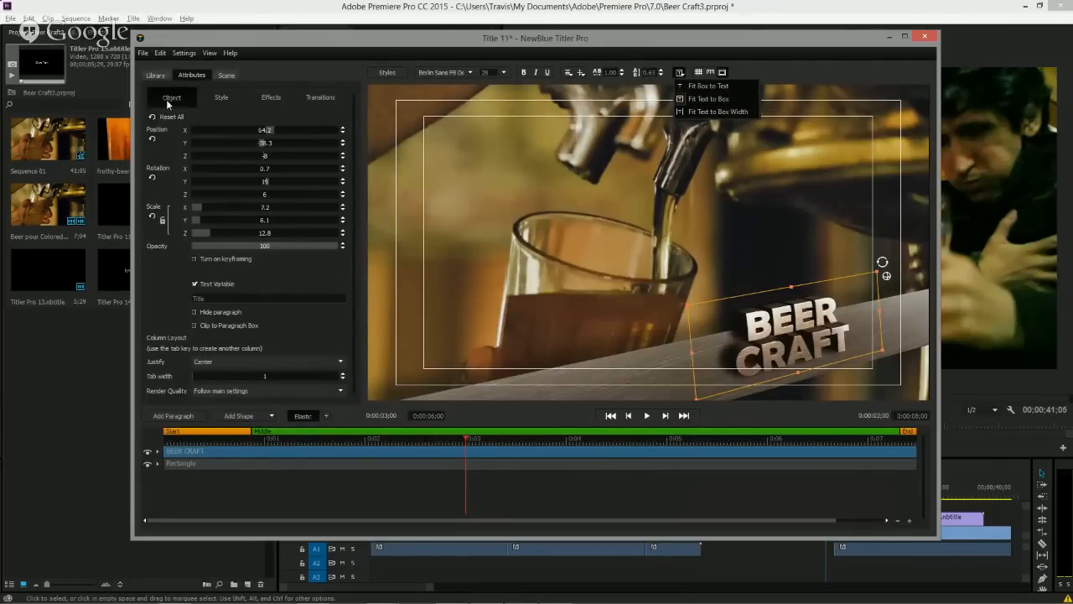
{"action": "left_click", "coordinate": [156, 277]}
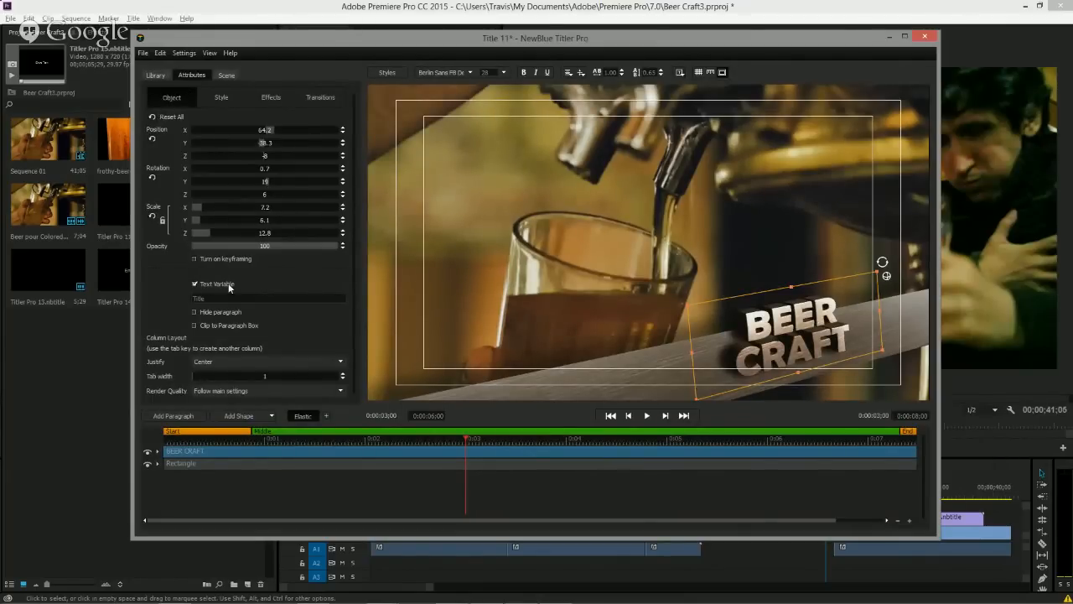
{"action": "left_click", "coordinate": [382, 466]}
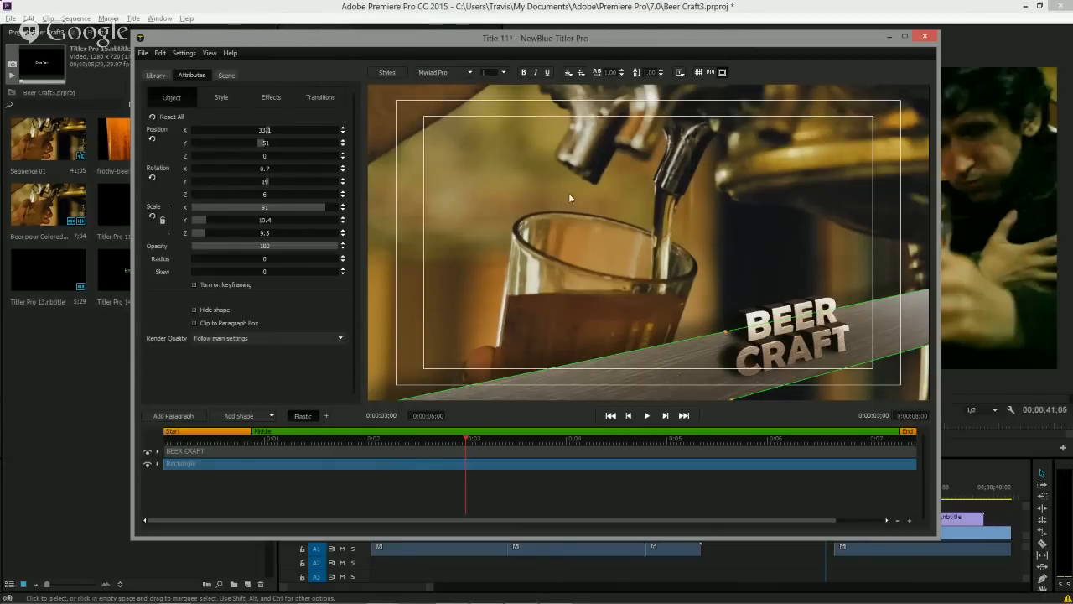
{"action": "left_click", "coordinate": [222, 98]}
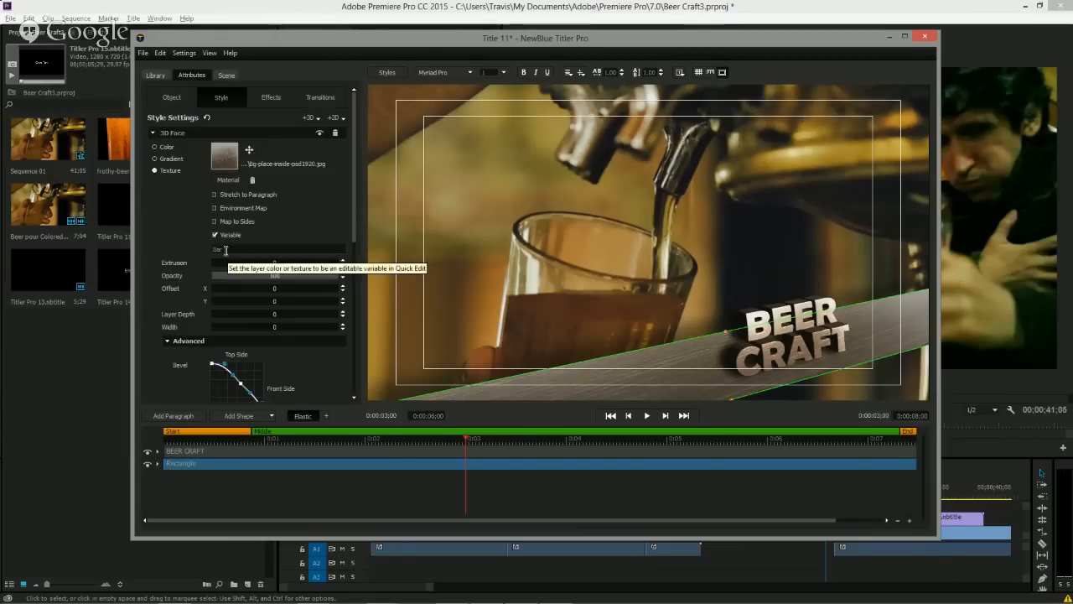
{"action": "left_click", "coordinate": [191, 53]}
{"action": "left_click", "coordinate": [196, 71]}
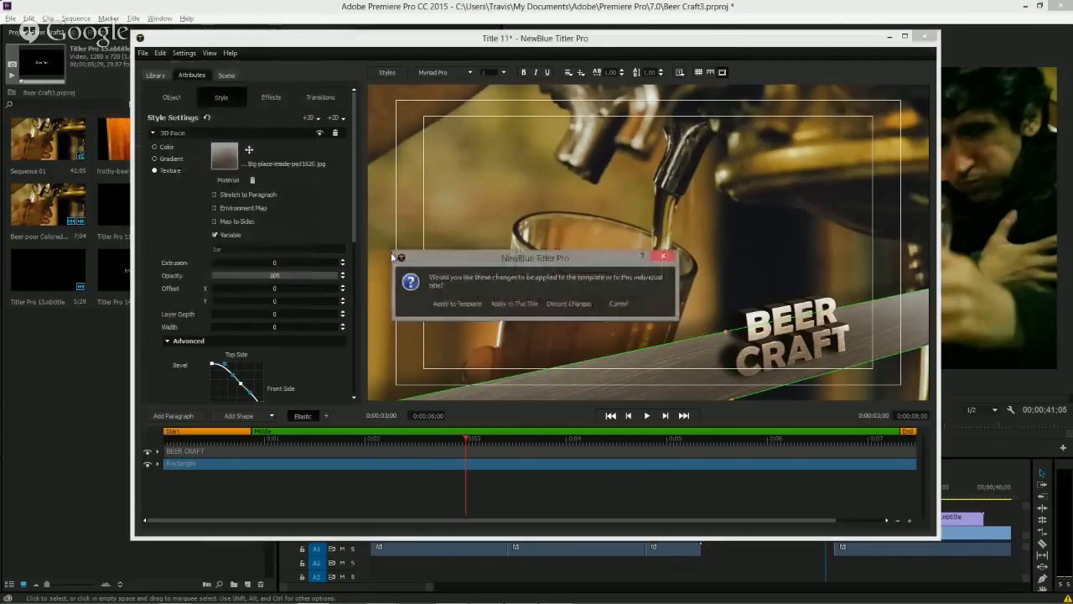
{"action": "left_click", "coordinate": [553, 302]}
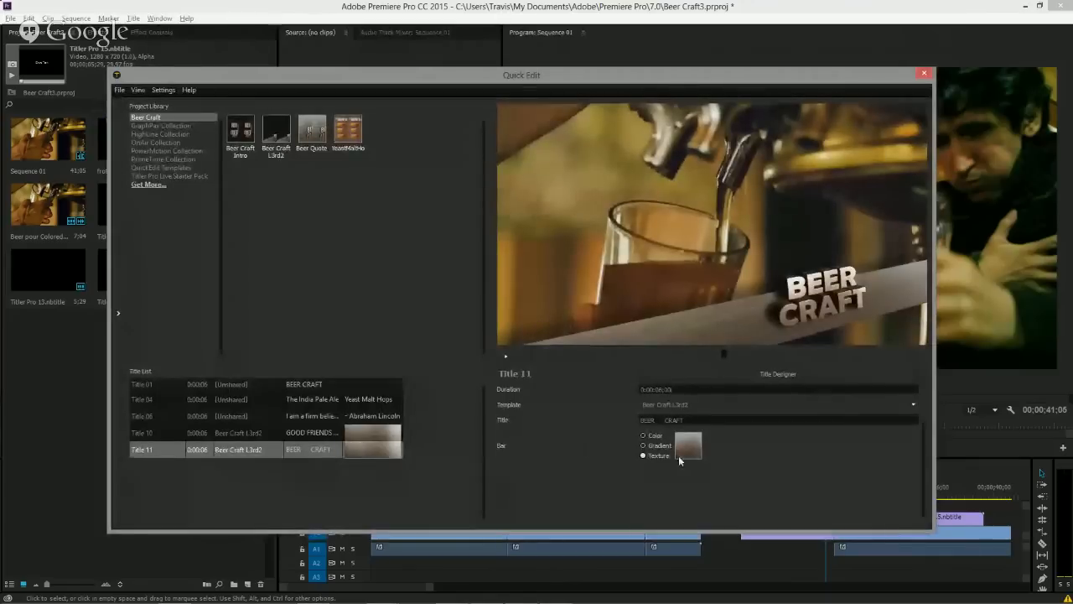
Set Title 11's bar texture to a beer clip from the Travis Beer PSD folder and preview it.
{"action": "left_click", "coordinate": [681, 451]}
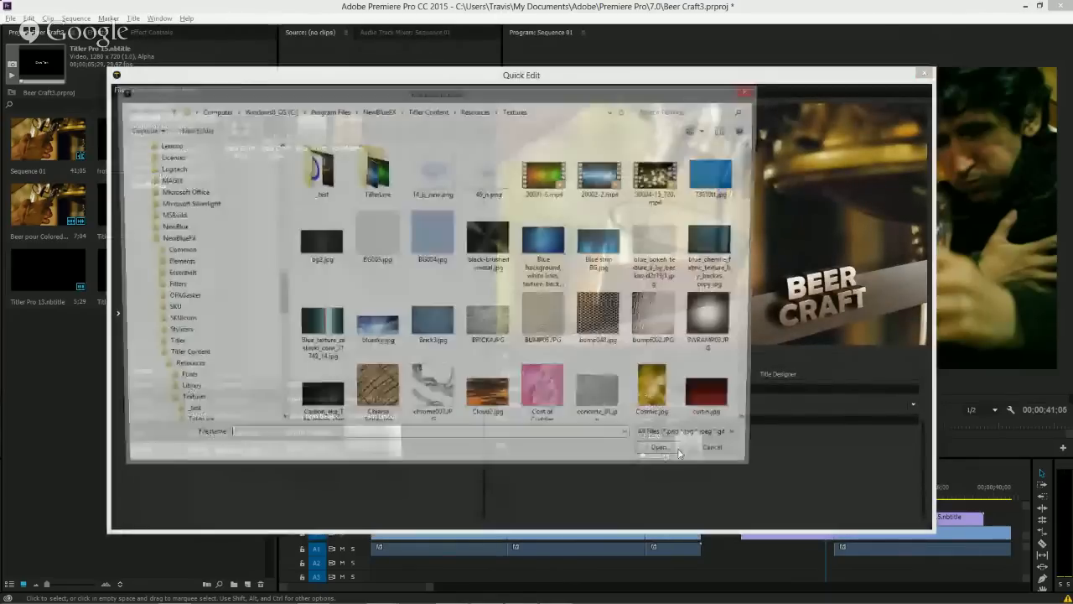
{"action": "scroll", "coordinate": [153, 324], "scroll_direction": "up", "scroll_amount": 12}
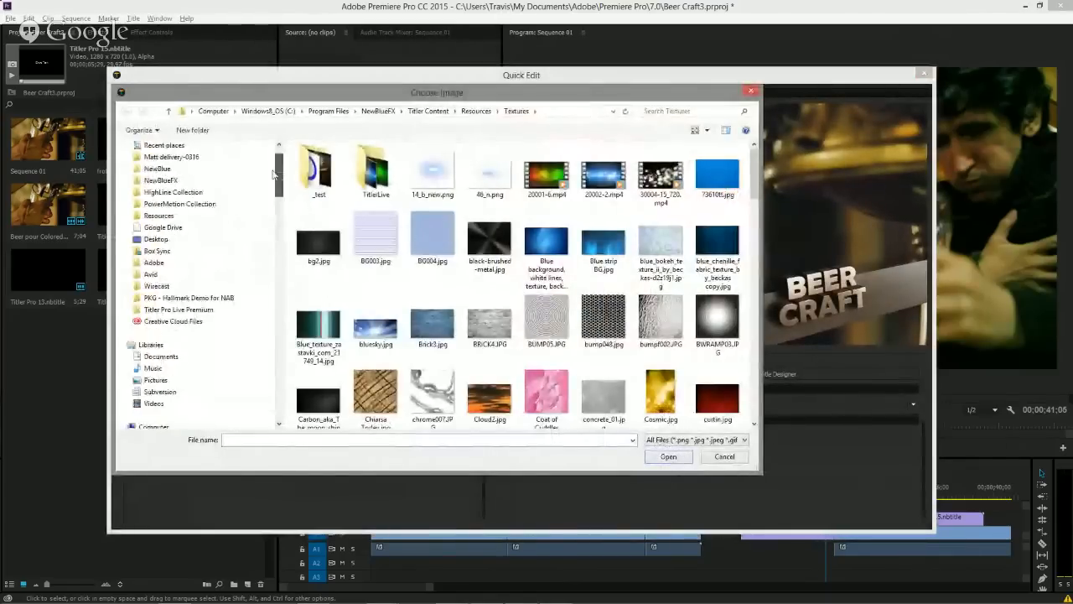
{"action": "left_click", "coordinate": [153, 321]}
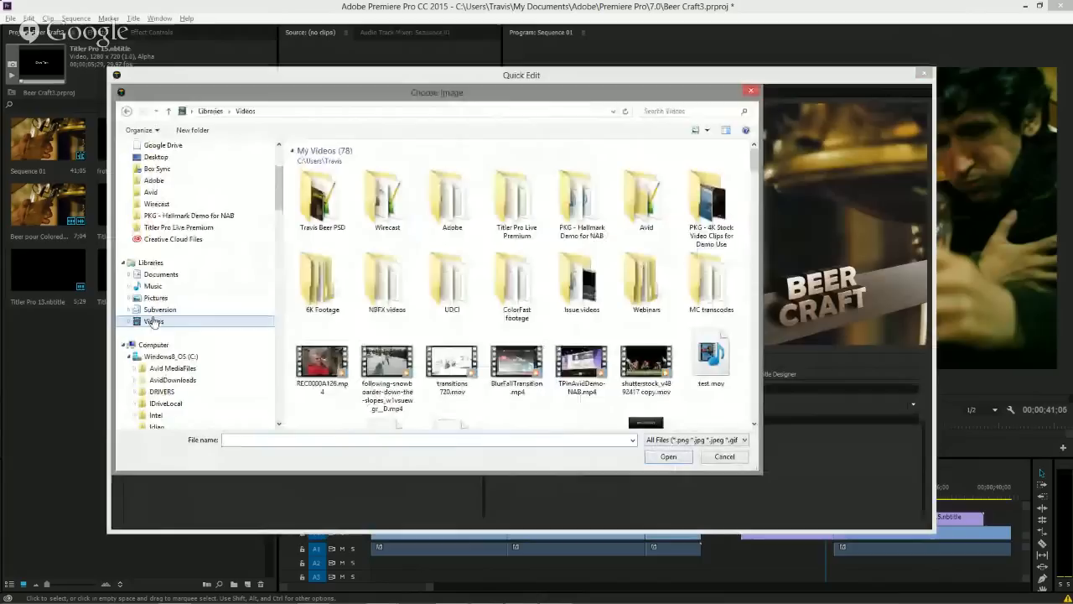
{"action": "double_click", "coordinate": [318, 186]}
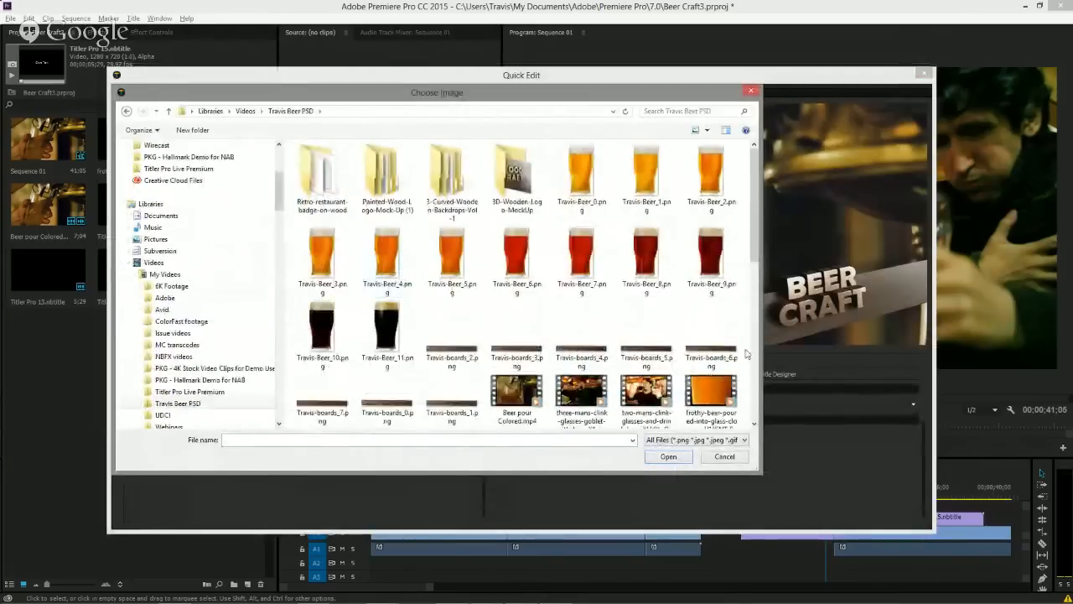
{"action": "scroll", "coordinate": [676, 327], "scroll_direction": "down", "scroll_amount": 3}
{"action": "scroll", "coordinate": [676, 327], "scroll_direction": "up", "scroll_amount": 3}
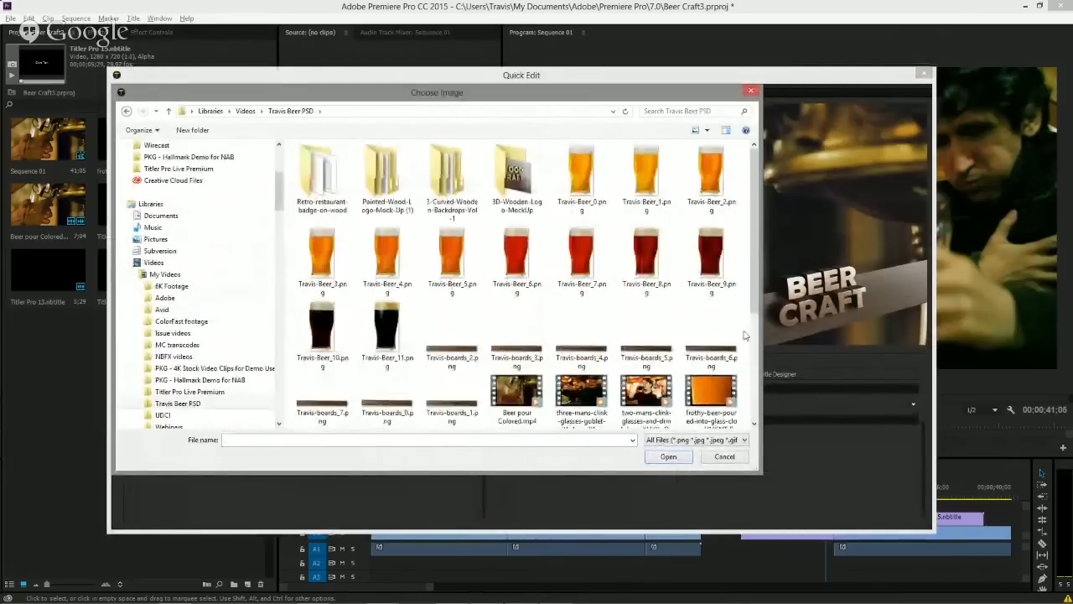
{"action": "double_click", "coordinate": [601, 393]}
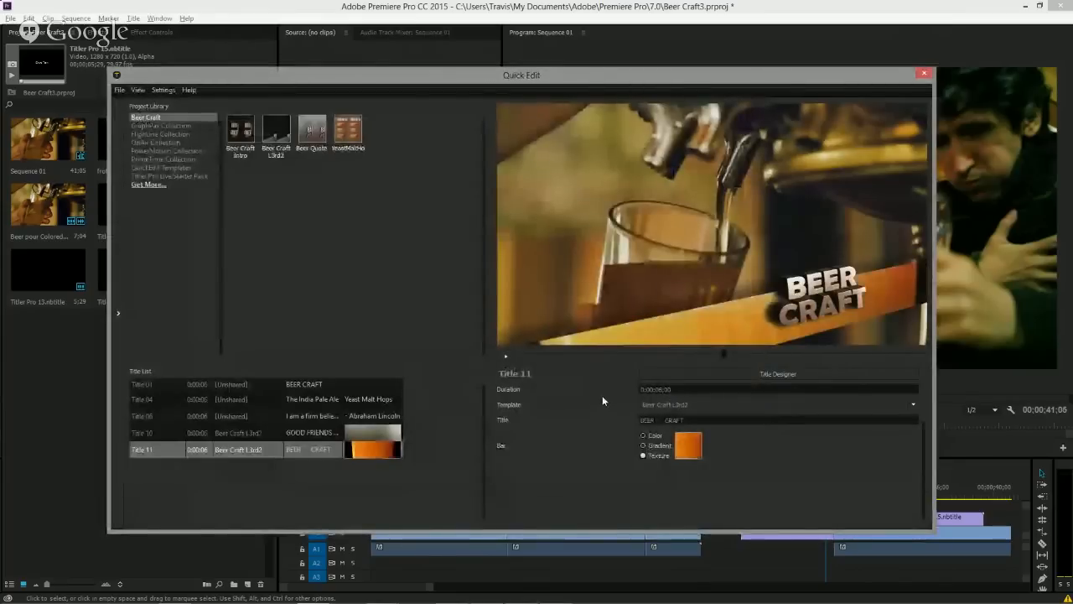
{"action": "left_click", "coordinate": [558, 356]}
{"action": "left_click", "coordinate": [715, 370]}
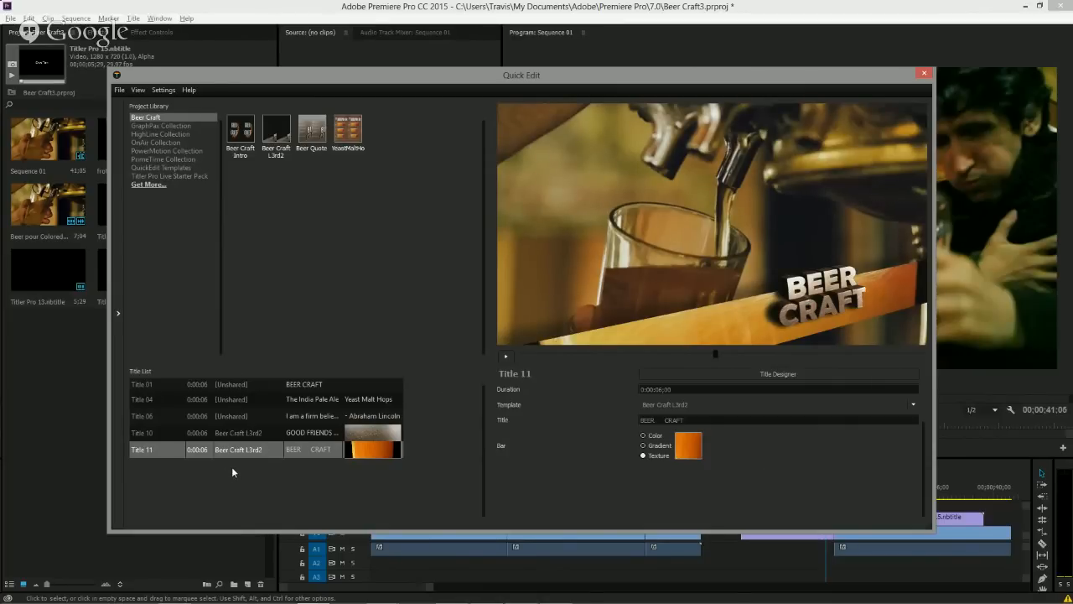
Enable caching for Title 11, Title 10 and Title 01 in Quick Edit settings, then close Quick Edit.
{"action": "left_click", "coordinate": [164, 89]}
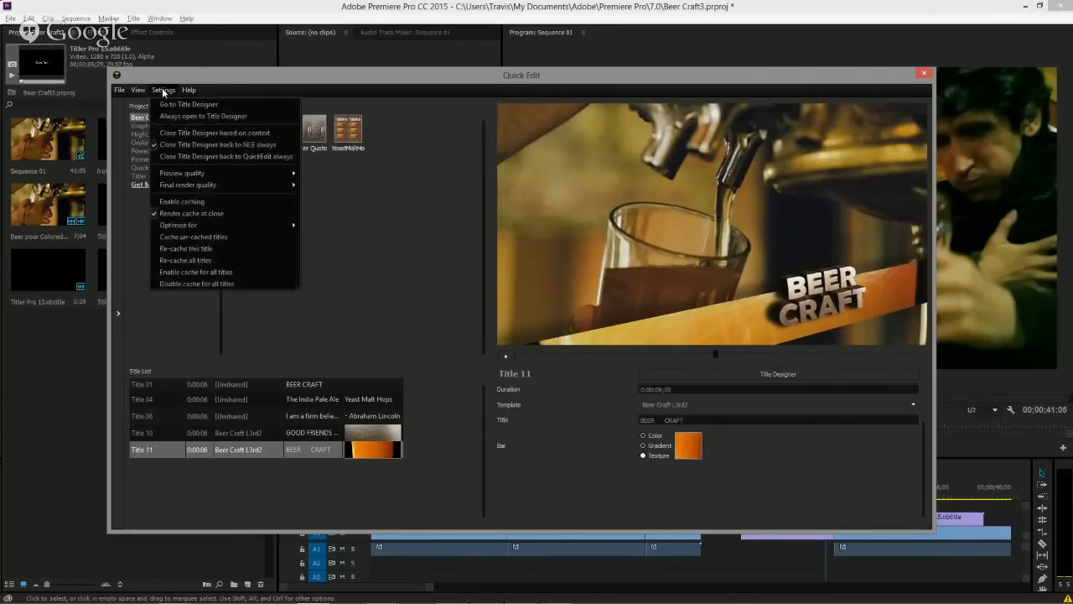
{"action": "left_click", "coordinate": [187, 202]}
{"action": "left_click", "coordinate": [239, 433]}
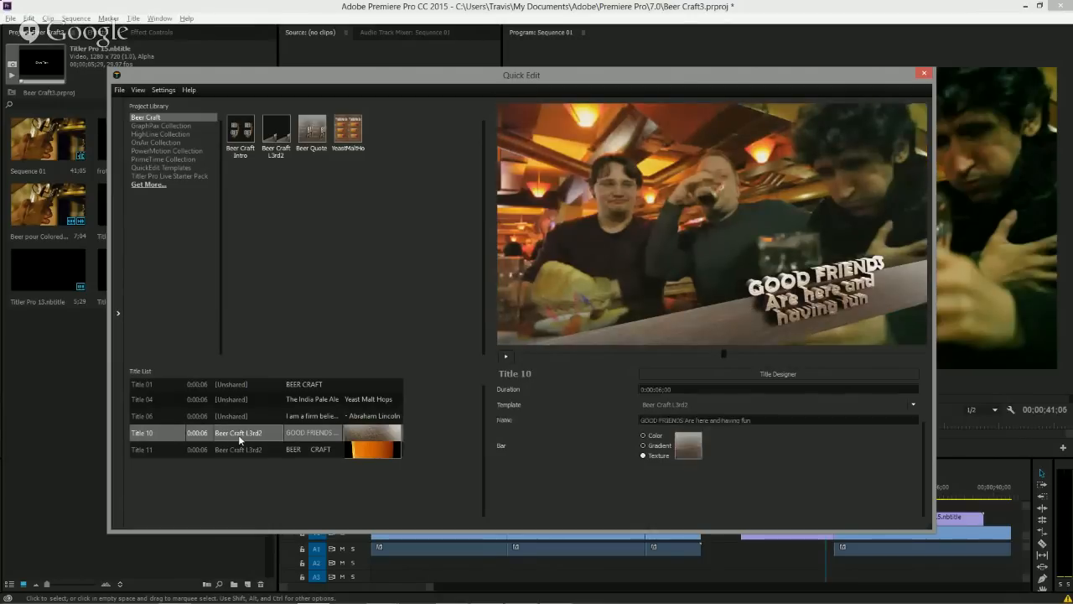
{"action": "left_click", "coordinate": [164, 90]}
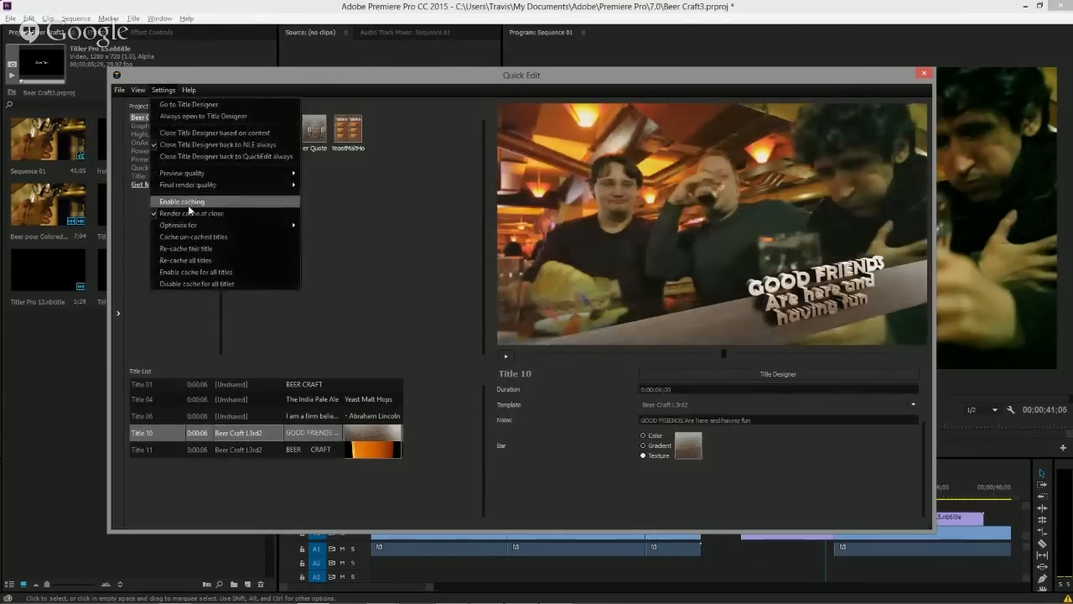
{"action": "left_click", "coordinate": [188, 206]}
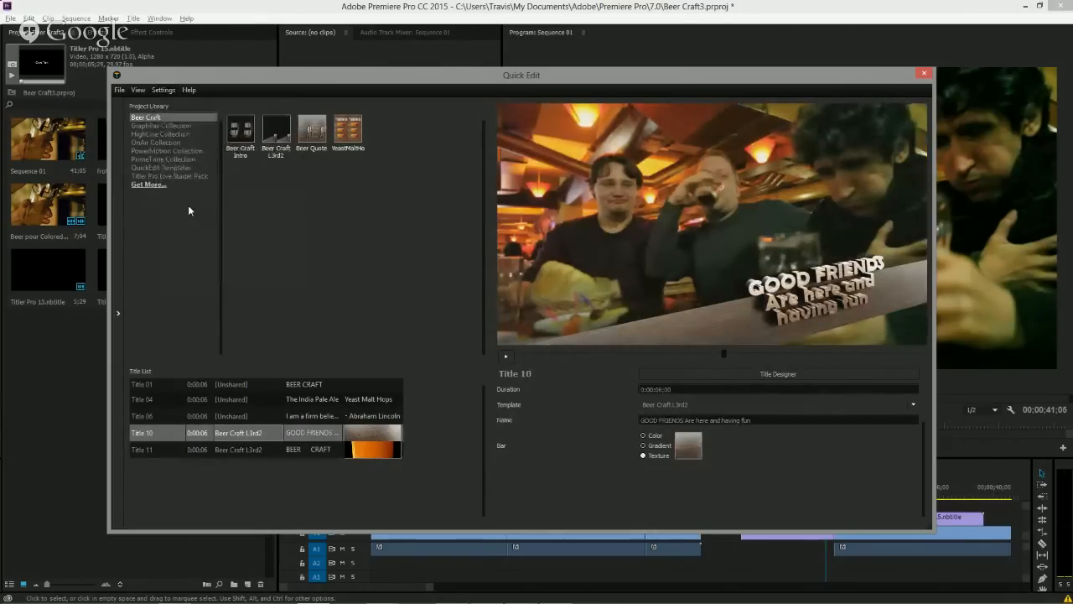
{"action": "left_click", "coordinate": [222, 384]}
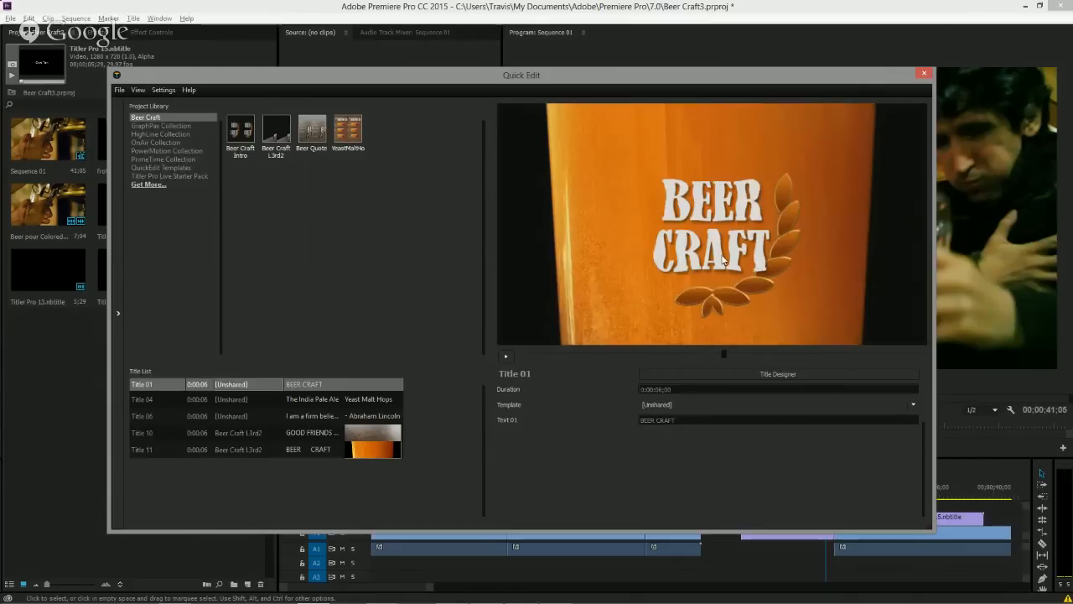
{"action": "left_click", "coordinate": [163, 90]}
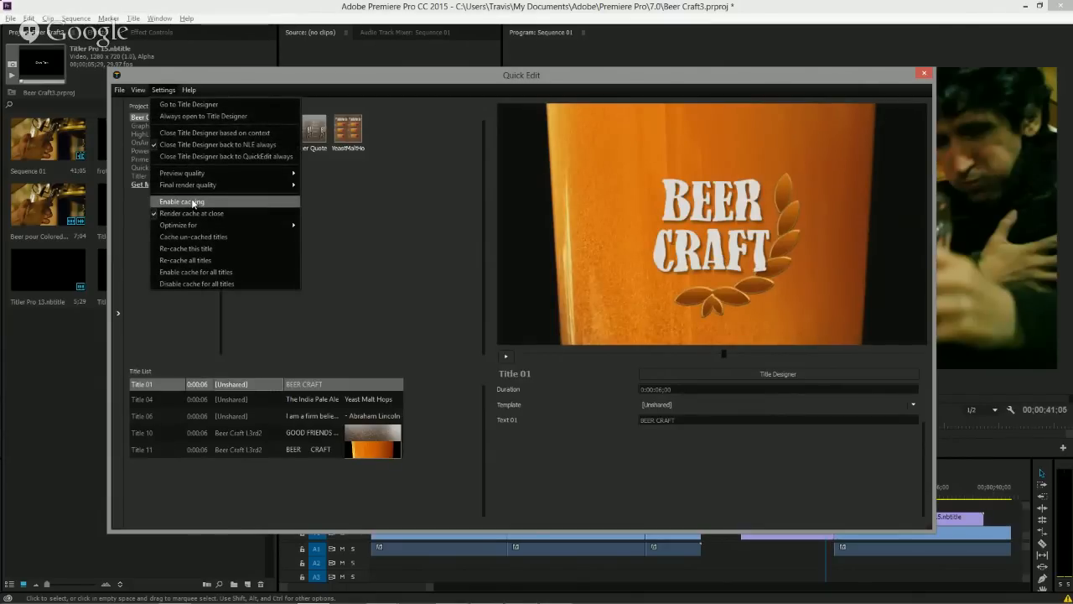
{"action": "left_click", "coordinate": [193, 202]}
{"action": "left_click", "coordinate": [164, 90]}
{"action": "mouse_move", "coordinate": [185, 187]}
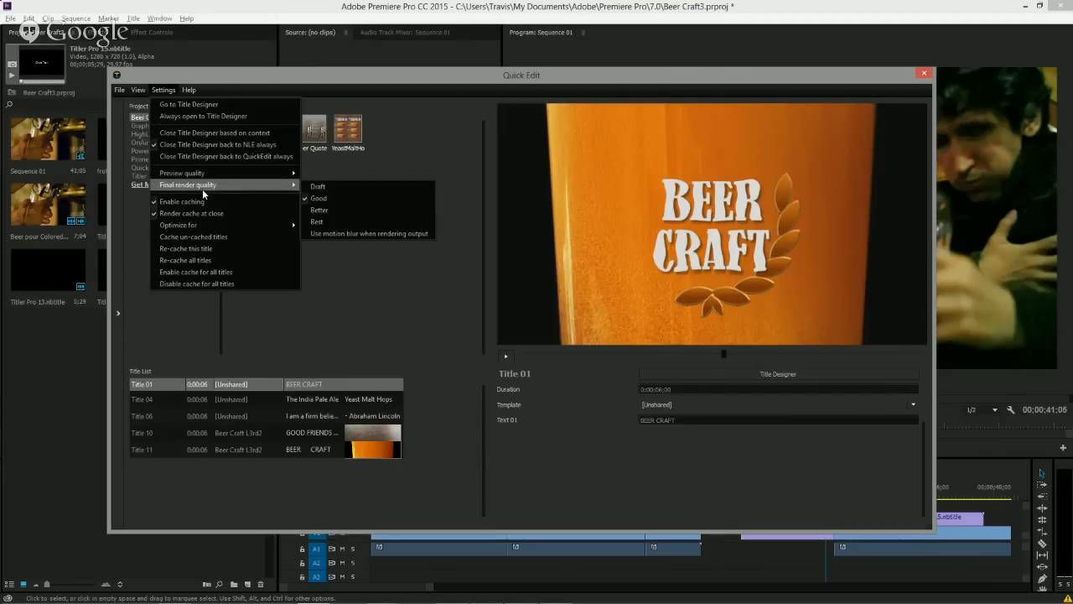
{"action": "left_click", "coordinate": [348, 284]}
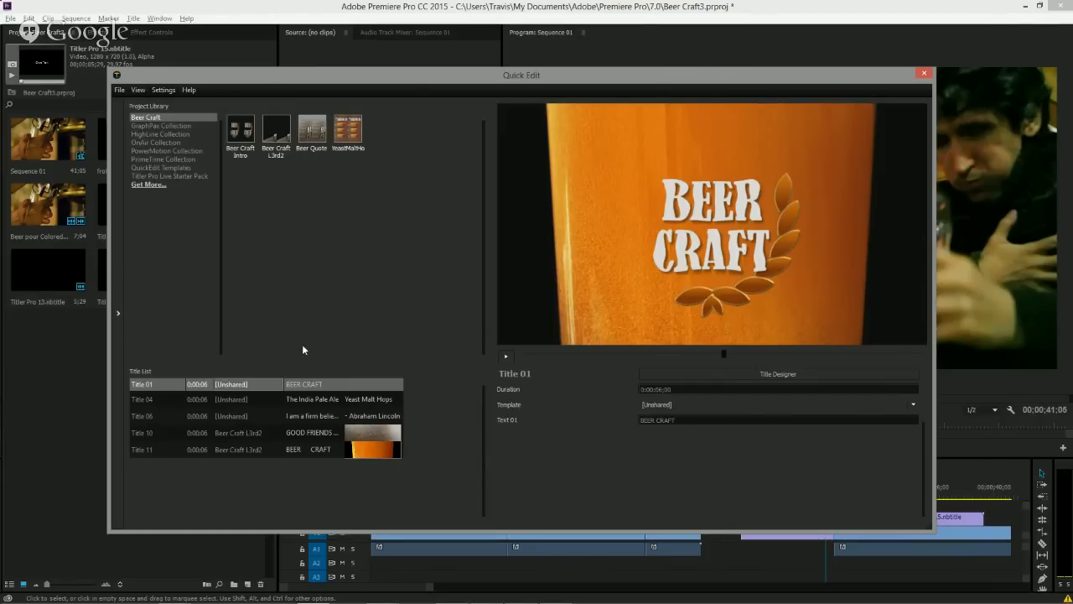
{"action": "left_click", "coordinate": [923, 75]}
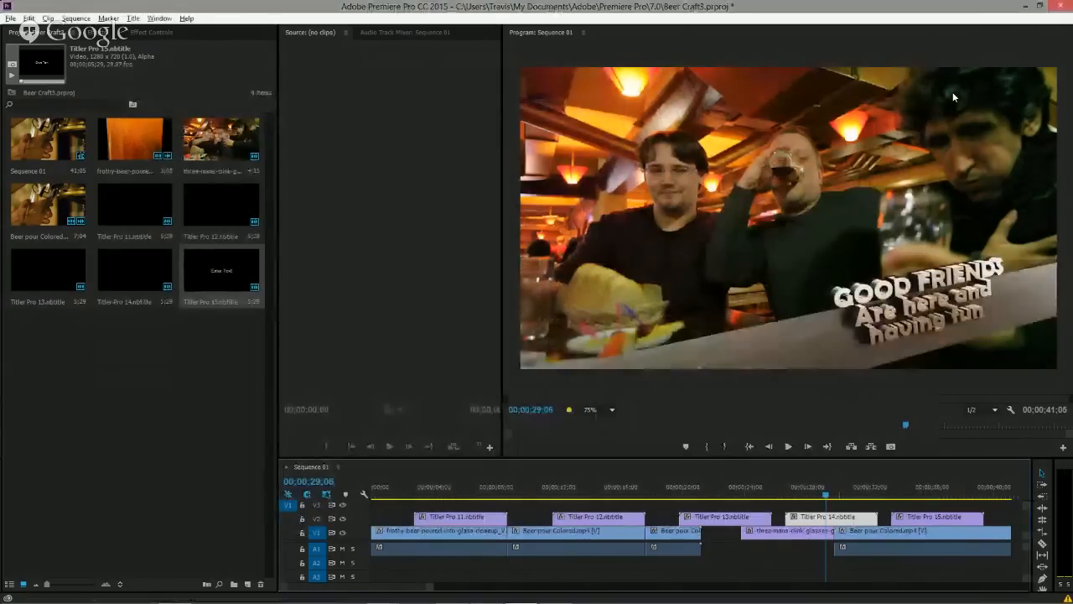
Play the sequence from its start to review the titles.
{"action": "left_click", "coordinate": [375, 493]}
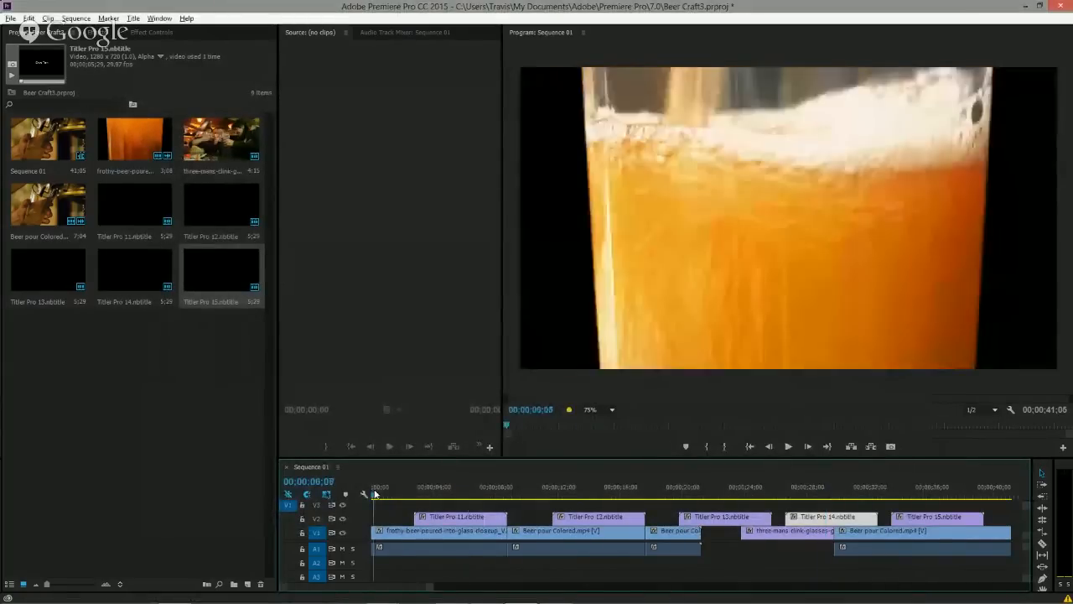
{"action": "key", "text": "space"}
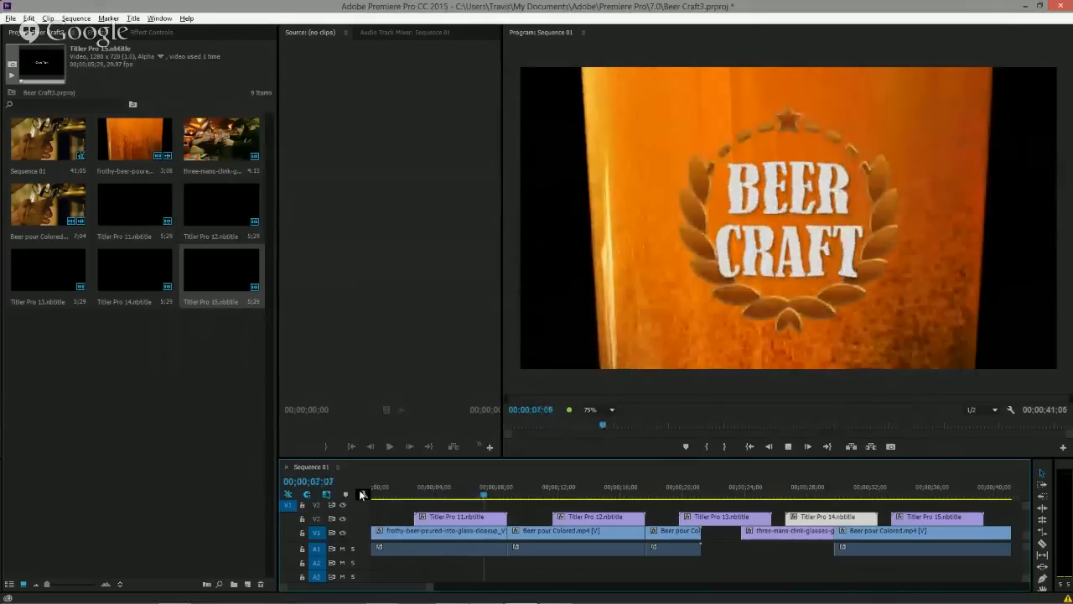
{"action": "key", "text": "space"}
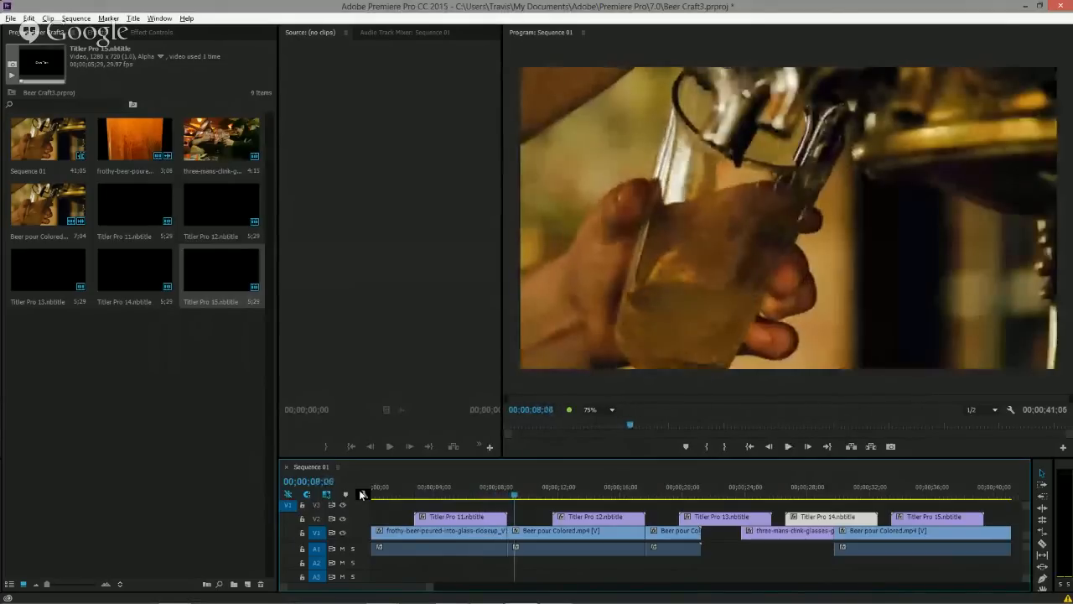
Move the Titler Pro 11 title clip about 2 seconds later on track V2 and play it back.
{"action": "left_click_drag", "start_coordinate": [508, 513], "coordinate": [539, 519]}
{"action": "left_click", "coordinate": [430, 493]}
{"action": "key", "text": "space"}
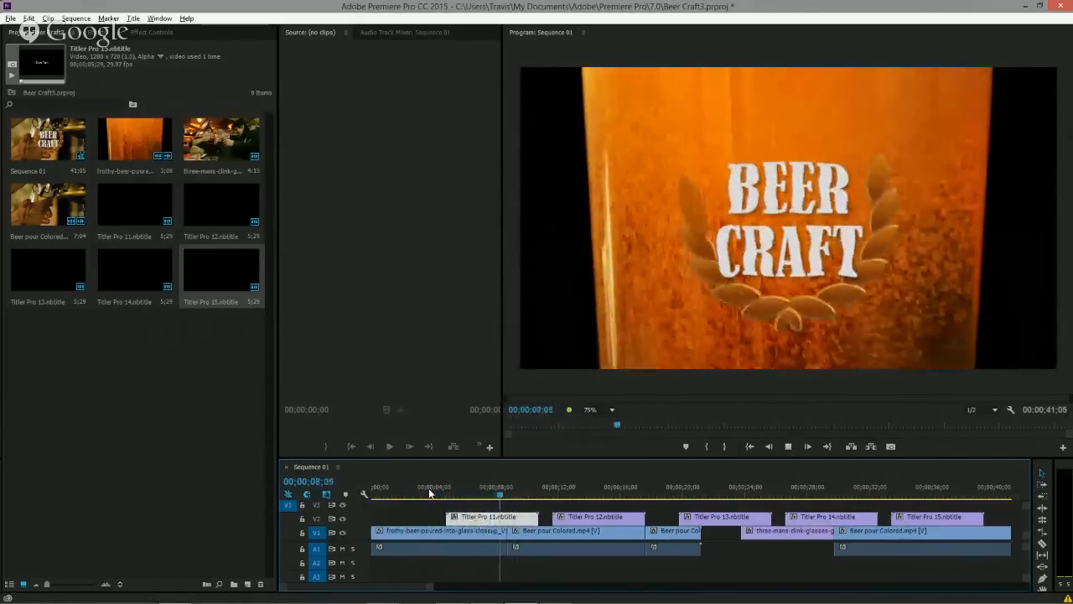
{"action": "key", "text": "space"}
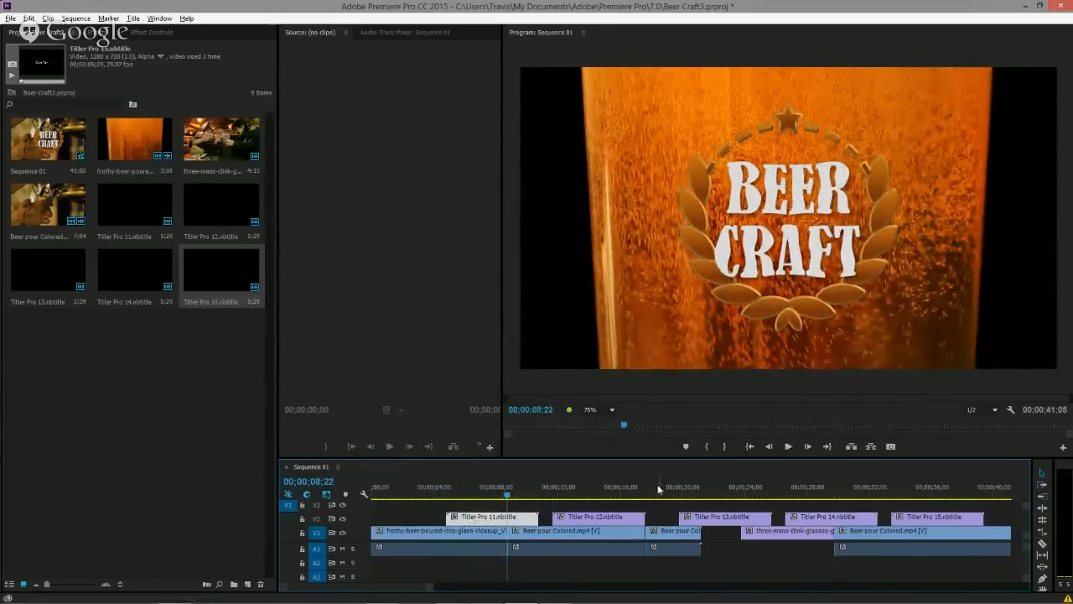
Play back the last part of the sequence and return the timeline view to its start.
{"action": "left_click", "coordinate": [780, 498]}
{"action": "key", "text": "space"}
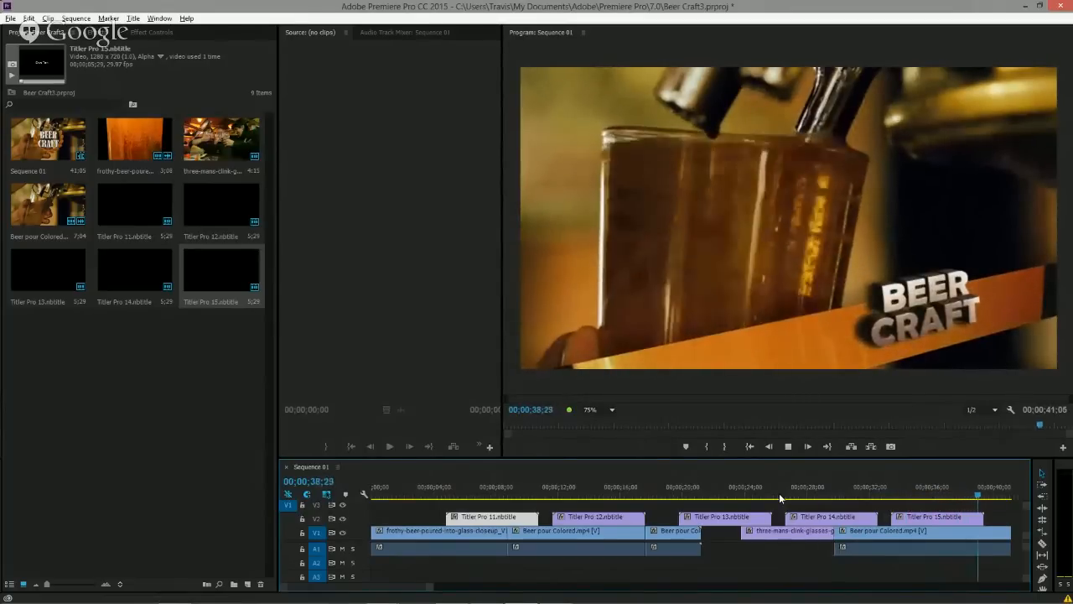
{"action": "key", "text": "space"}
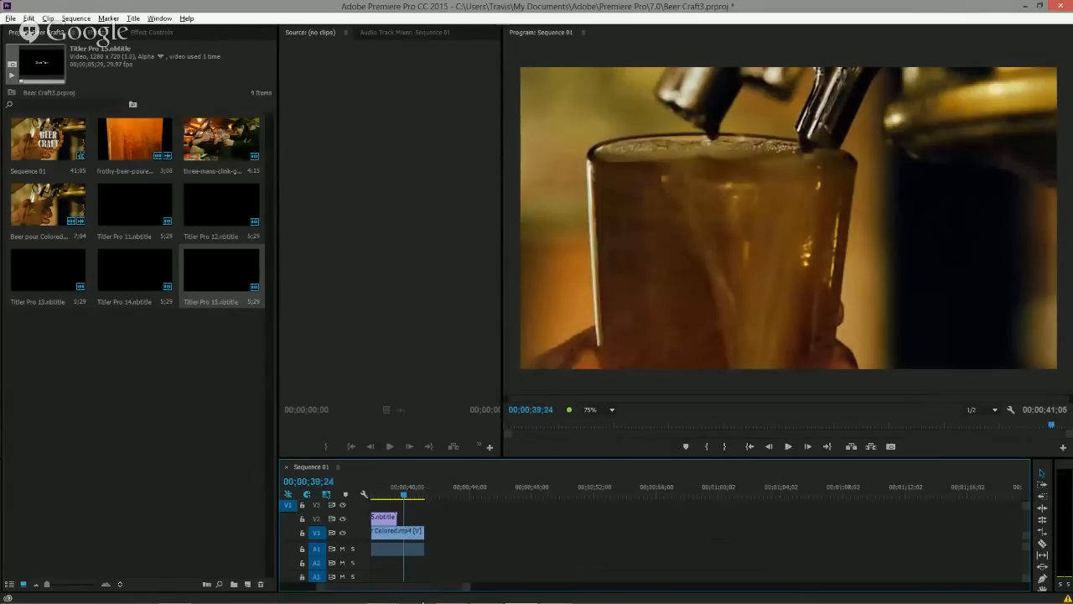
{"action": "left_click_drag", "start_coordinate": [435, 589], "coordinate": [385, 591]}
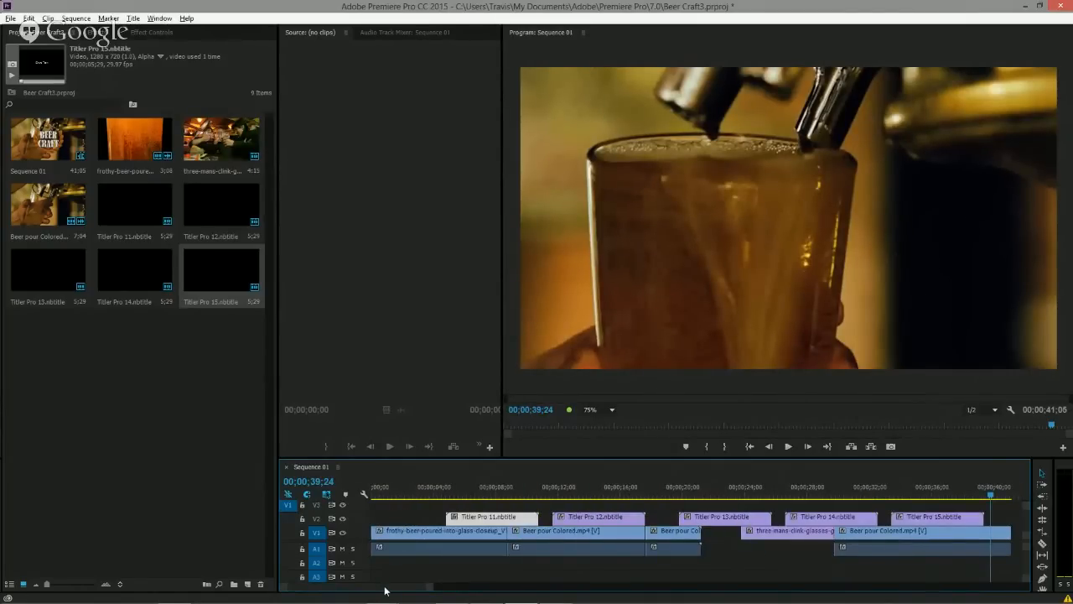
Open the Titler Pro 11 clip in Quick Edit, turn off Render cache at close, and close the window.
{"action": "left_click", "coordinate": [492, 491]}
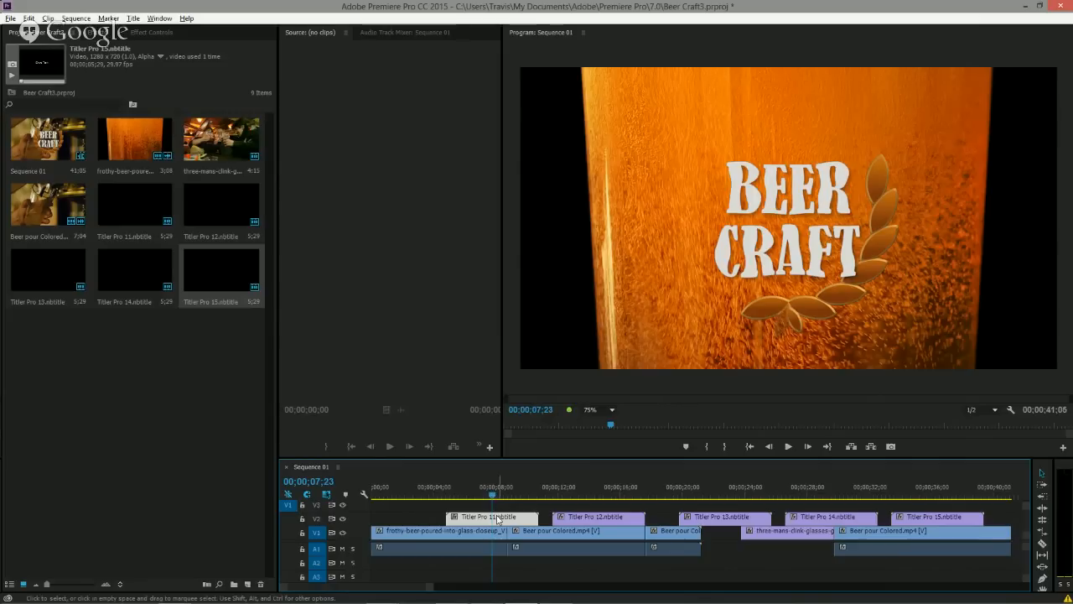
{"action": "double_click", "coordinate": [497, 518]}
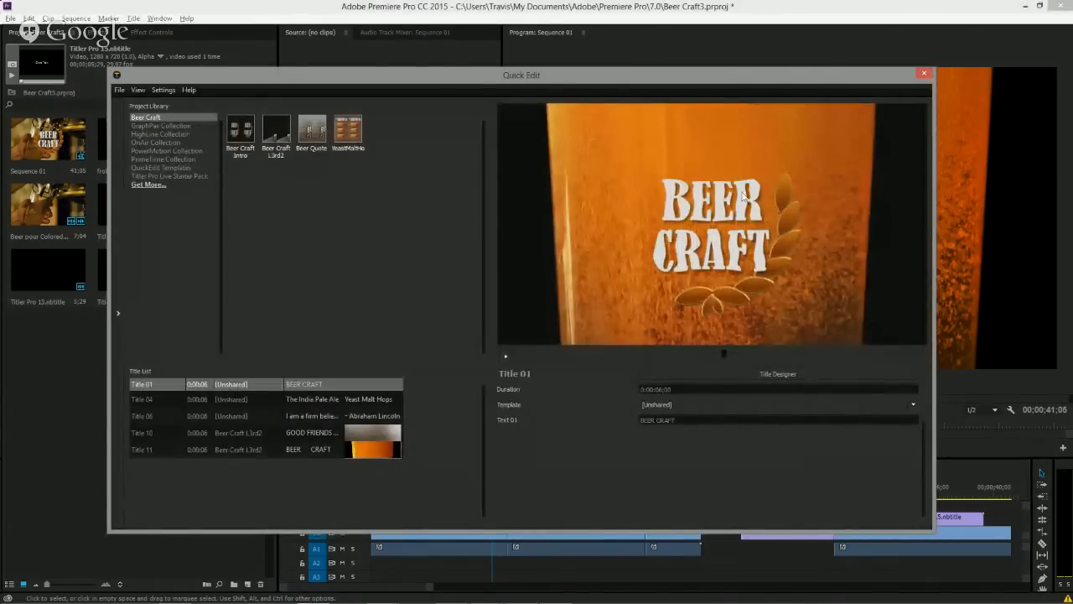
{"action": "left_click", "coordinate": [164, 90]}
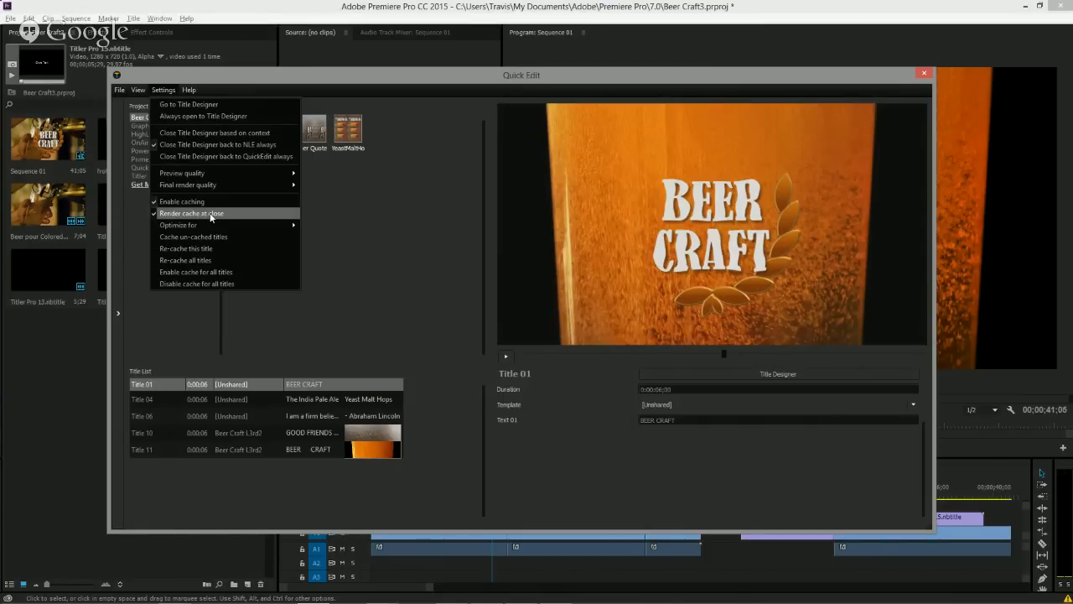
{"action": "left_click", "coordinate": [209, 213]}
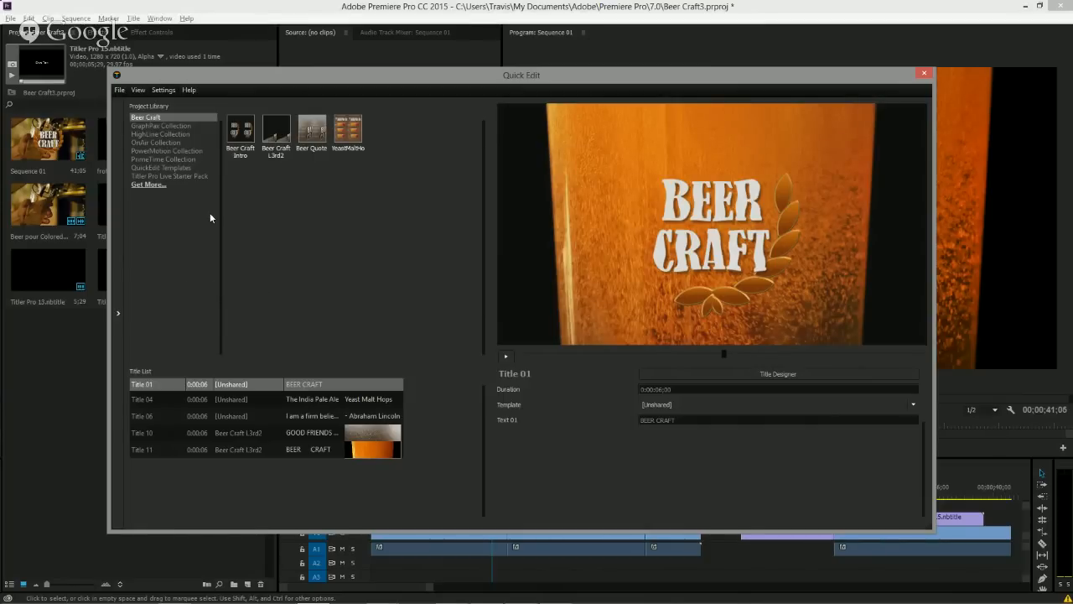
{"action": "left_click", "coordinate": [923, 75]}
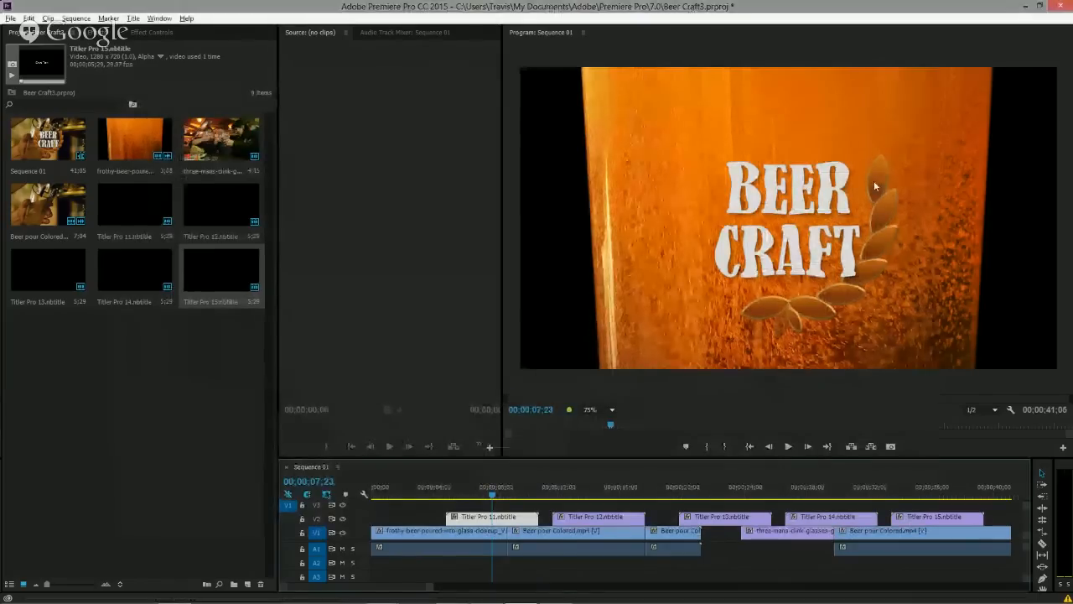
Play the opening title, then reopen it in Quick Edit to review the final render quality options.
{"action": "left_click", "coordinate": [436, 493]}
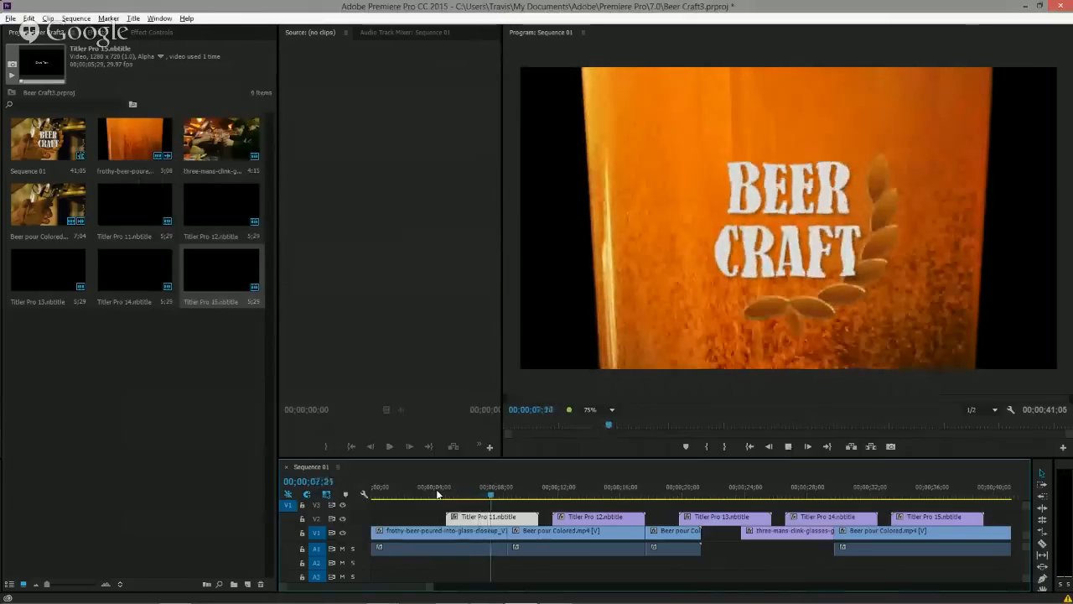
{"action": "key", "text": "space"}
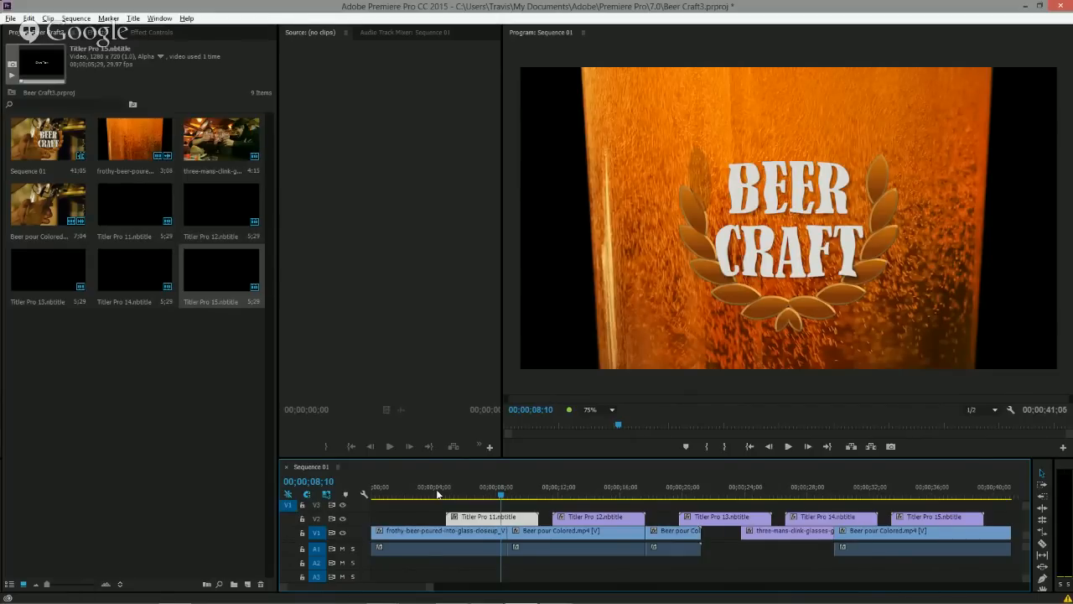
{"action": "double_click", "coordinate": [504, 519]}
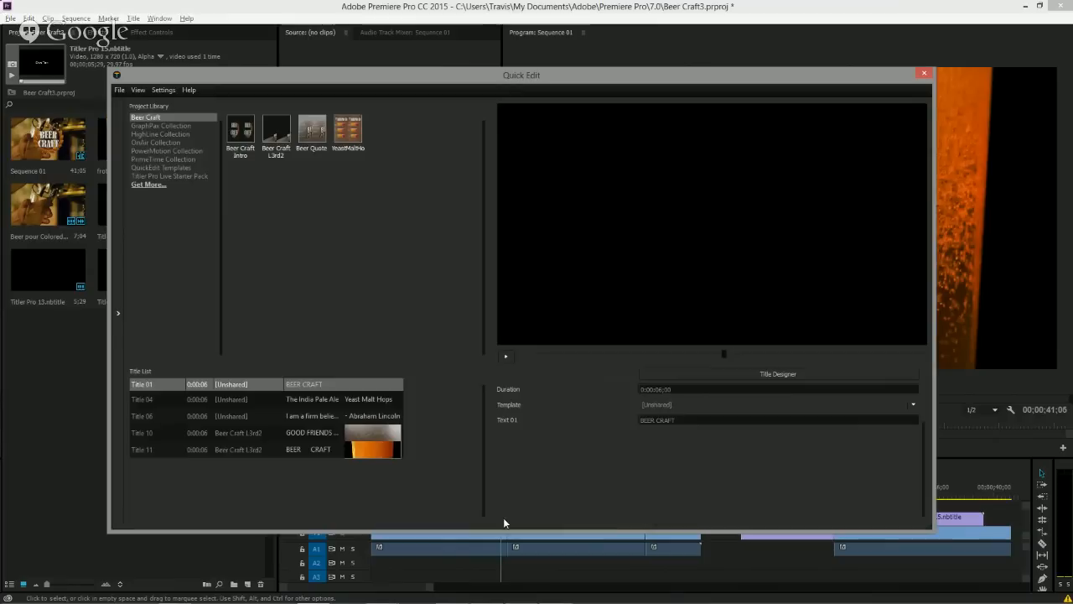
{"action": "left_click", "coordinate": [164, 90]}
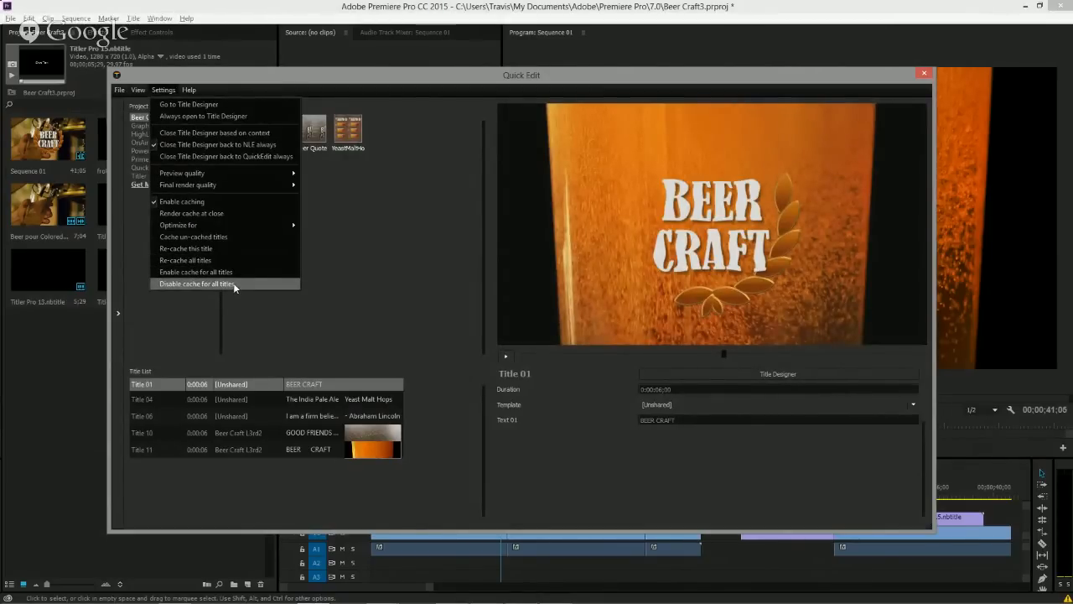
{"action": "mouse_move", "coordinate": [198, 191]}
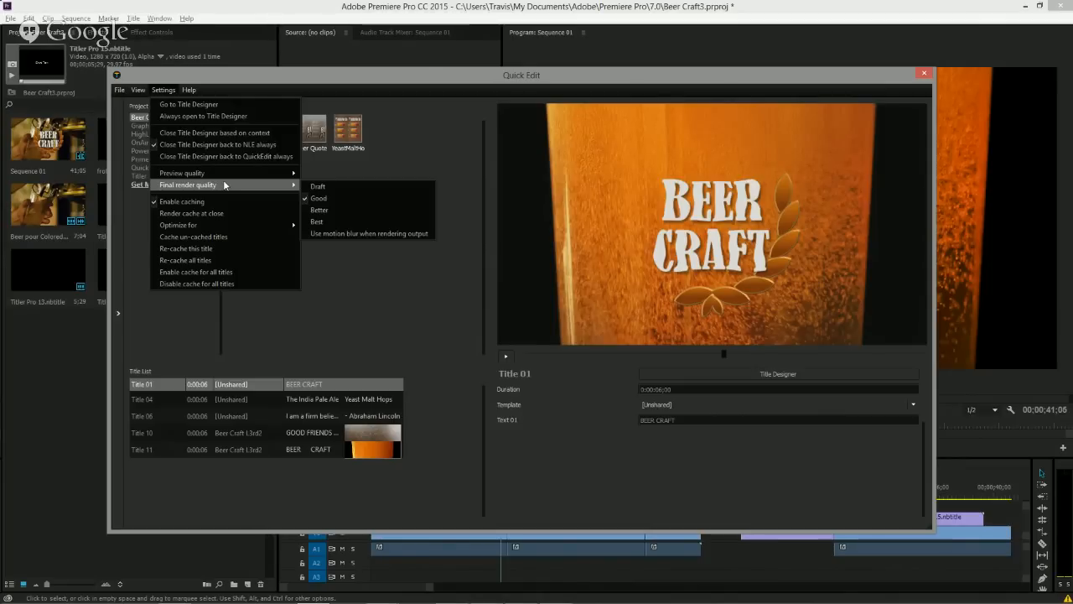
Switch to the PowerPoint presentation and show the Move to Titler Pro 4 today slide as a slideshow.
{"action": "key", "text": "alt+Tab"}
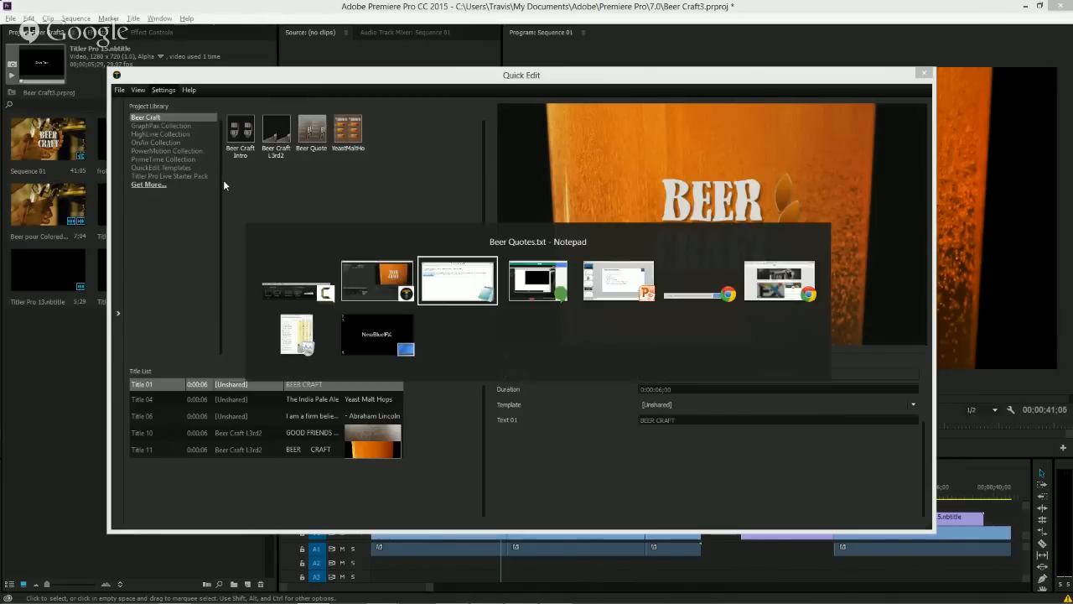
{"action": "key", "text": "alt+Tab"}
{"action": "key", "text": "alt+Tab"}
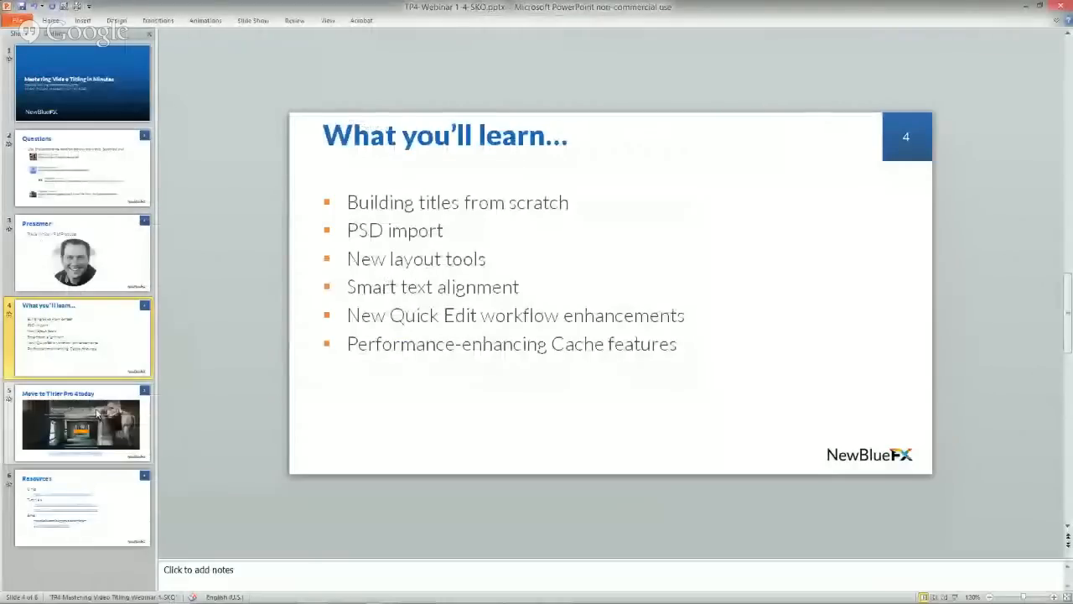
{"action": "left_click", "coordinate": [82, 440]}
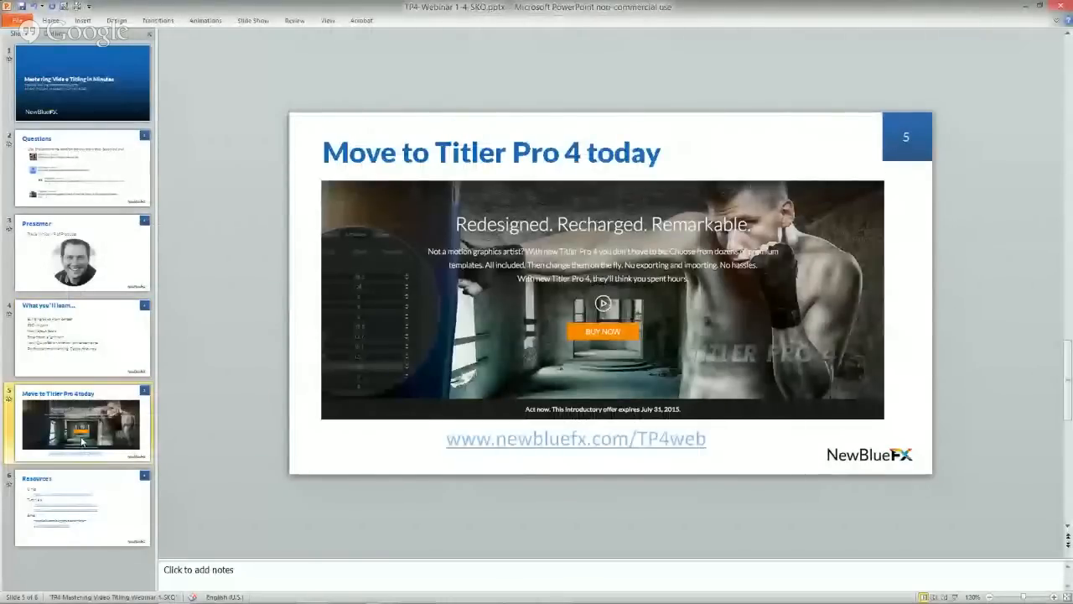
{"action": "key", "text": "F5"}
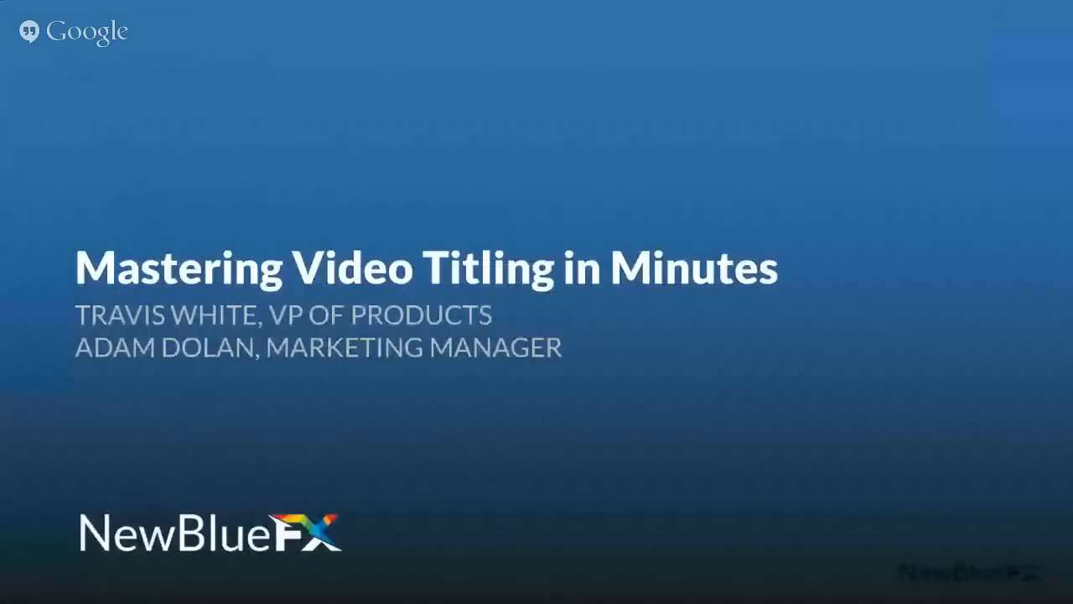
{"action": "key", "text": "Right"}
{"action": "key", "text": "Right"}
{"action": "key", "text": "Right"}
{"action": "key", "text": "Right"}
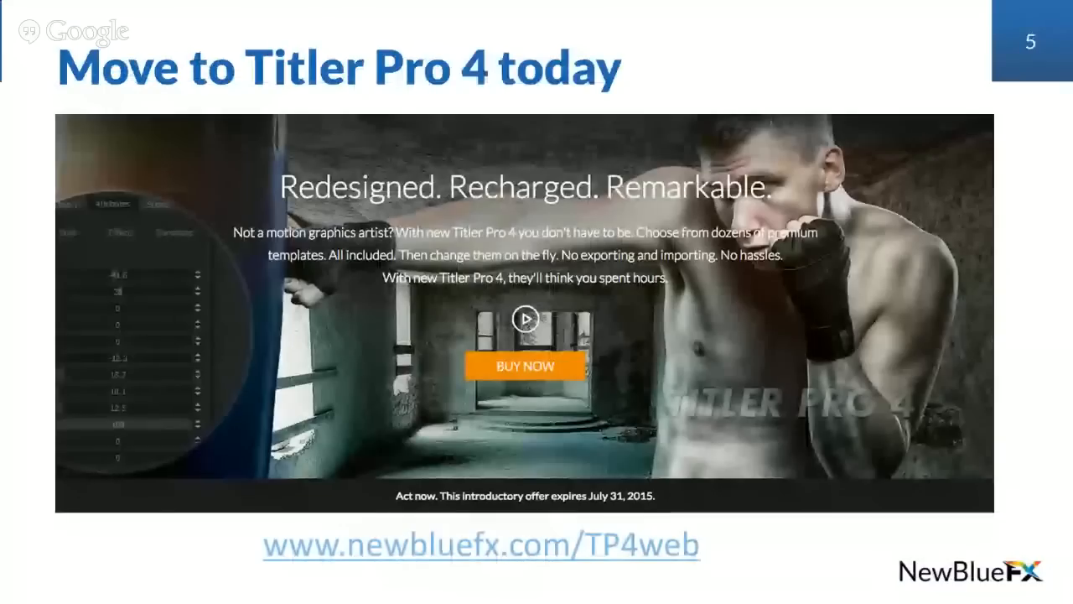